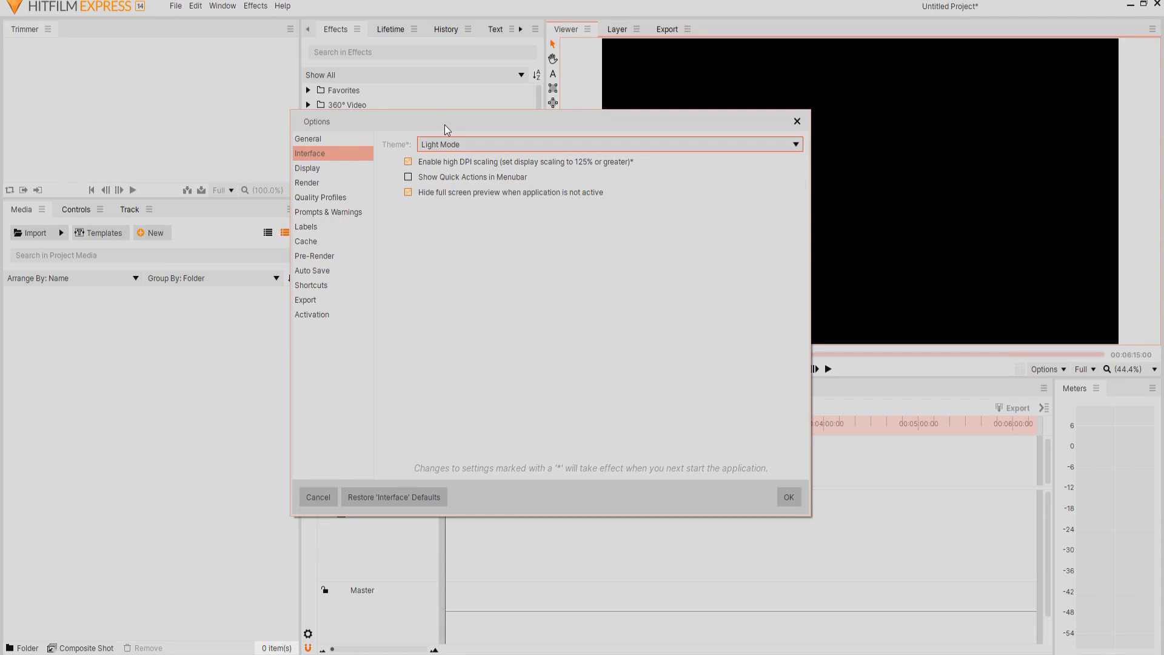
- Close the program options unchanged, check the frame rate of 24 in the project settings and accept them
click(318, 497)
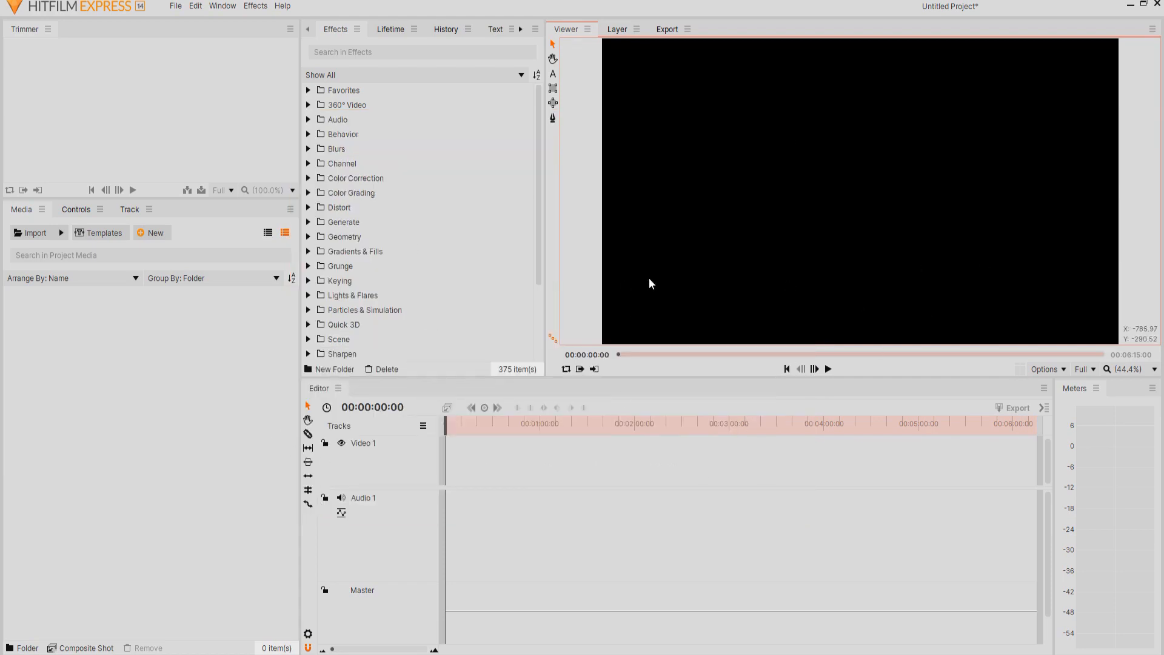
click(176, 6)
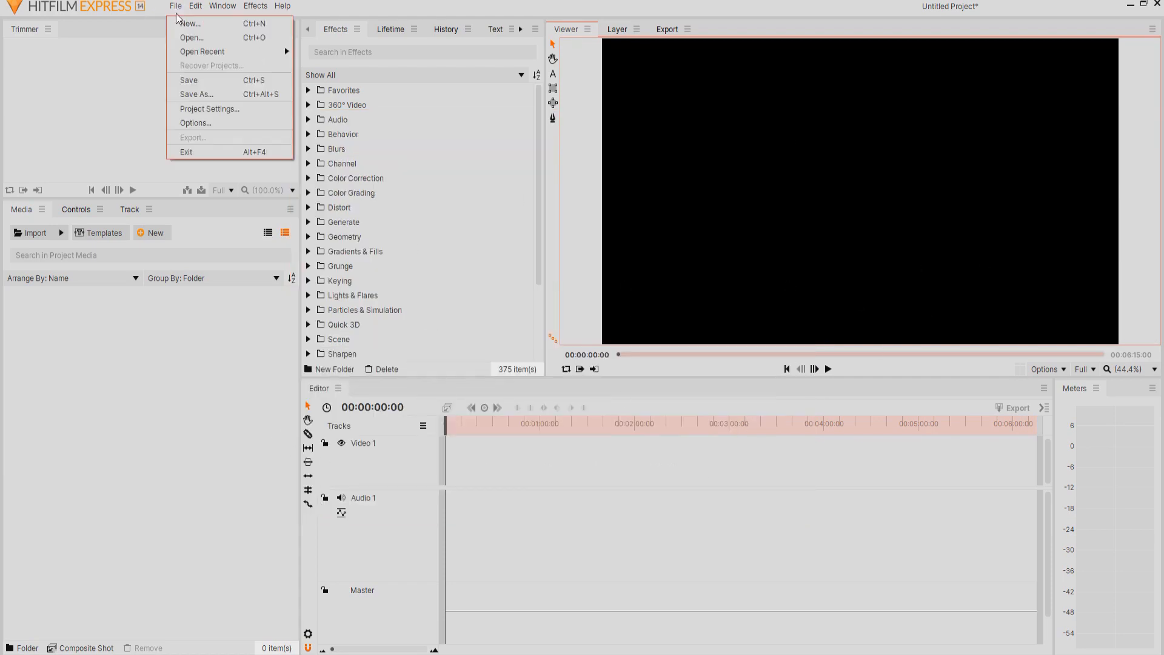
click(204, 109)
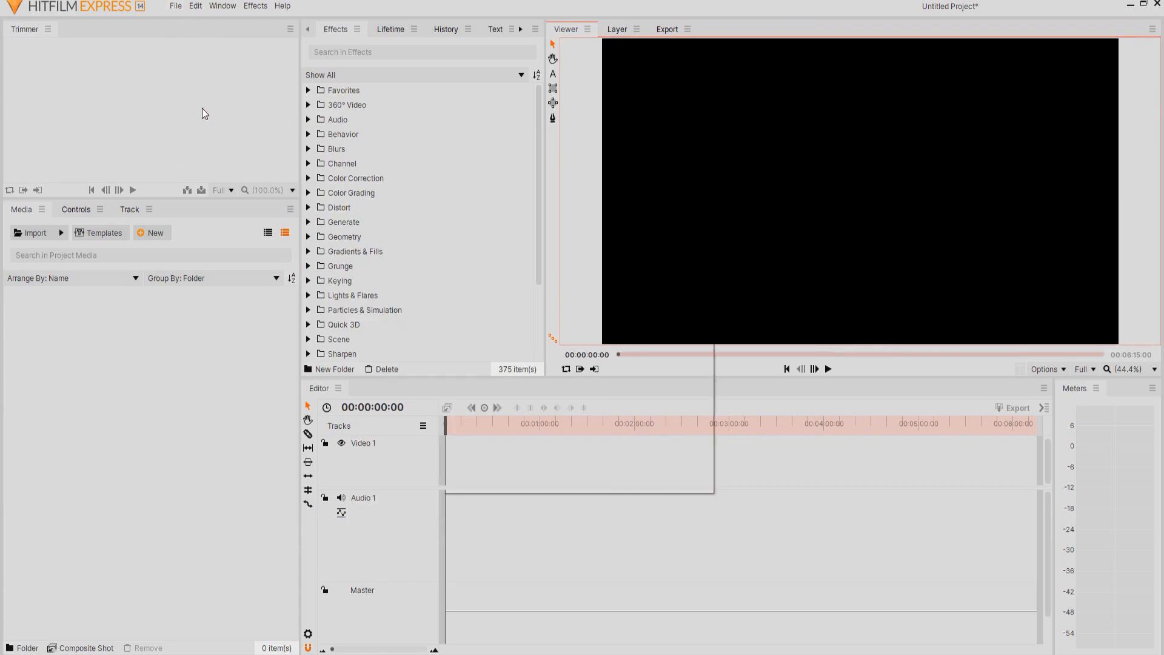
double_click(562, 309)
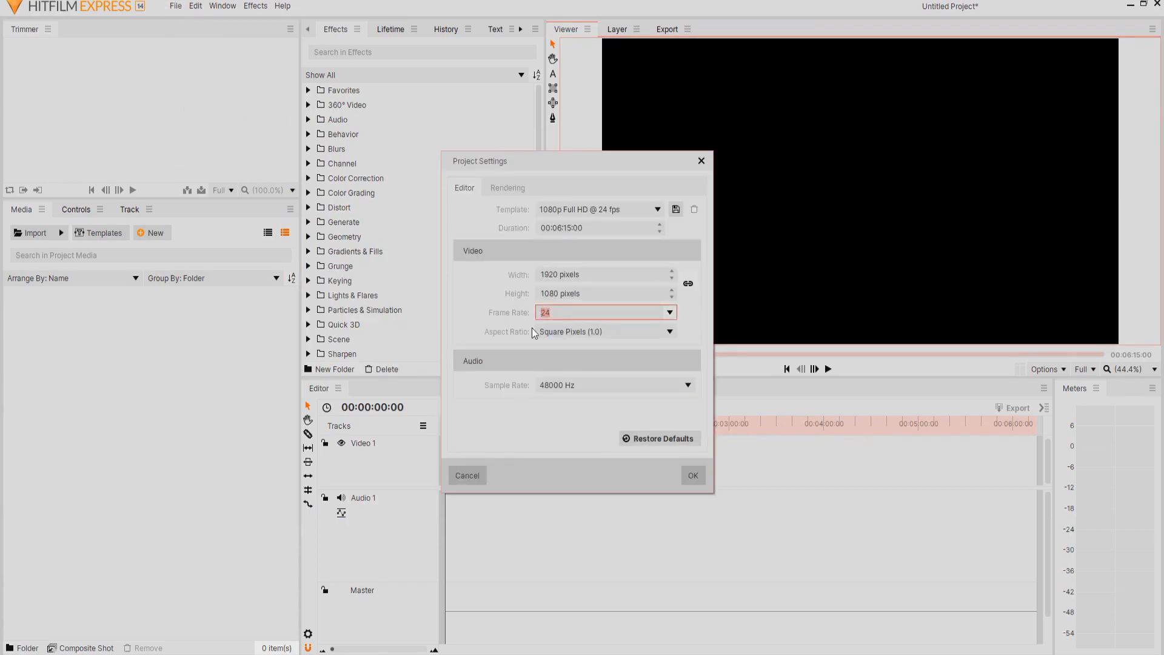
click(689, 478)
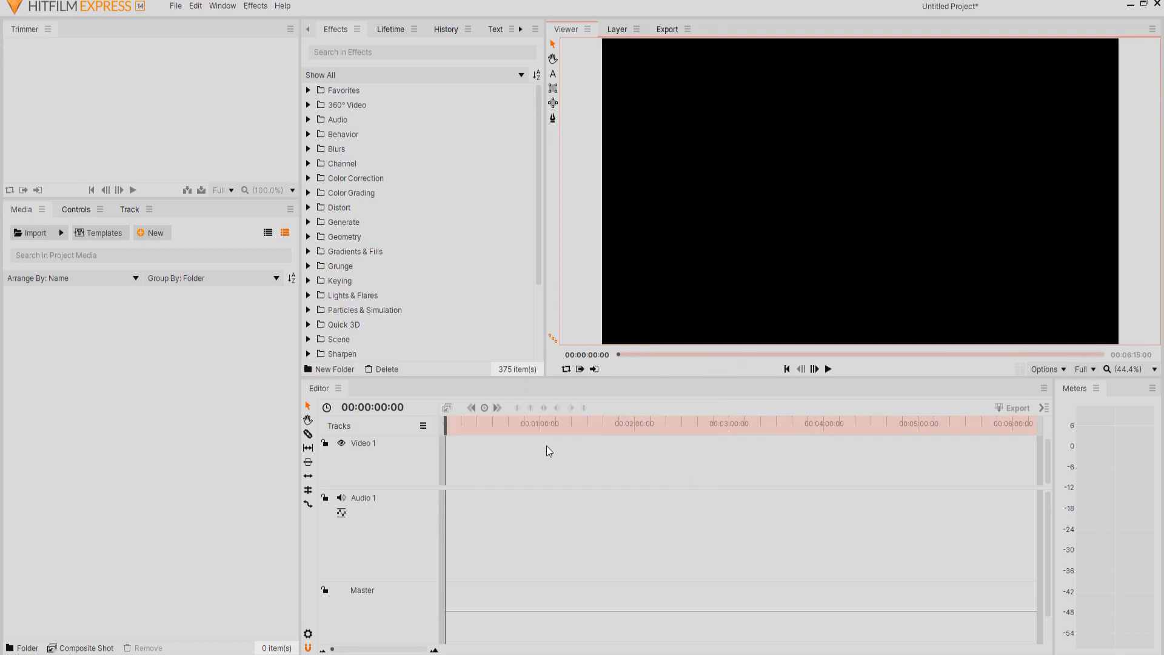
- Create a 1080p, 24 fps composite shot named Ones with a duration of 10 seconds
click(157, 234)
click(172, 248)
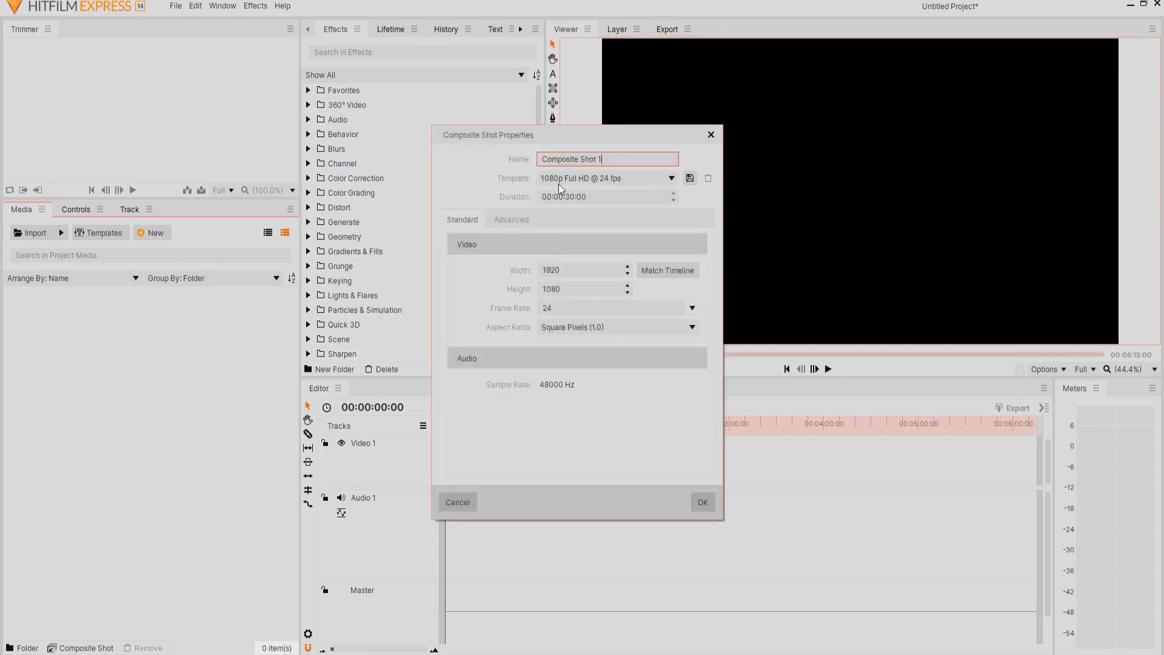
drag(604, 158, 529, 163)
text(Ones)
double_click(572, 197)
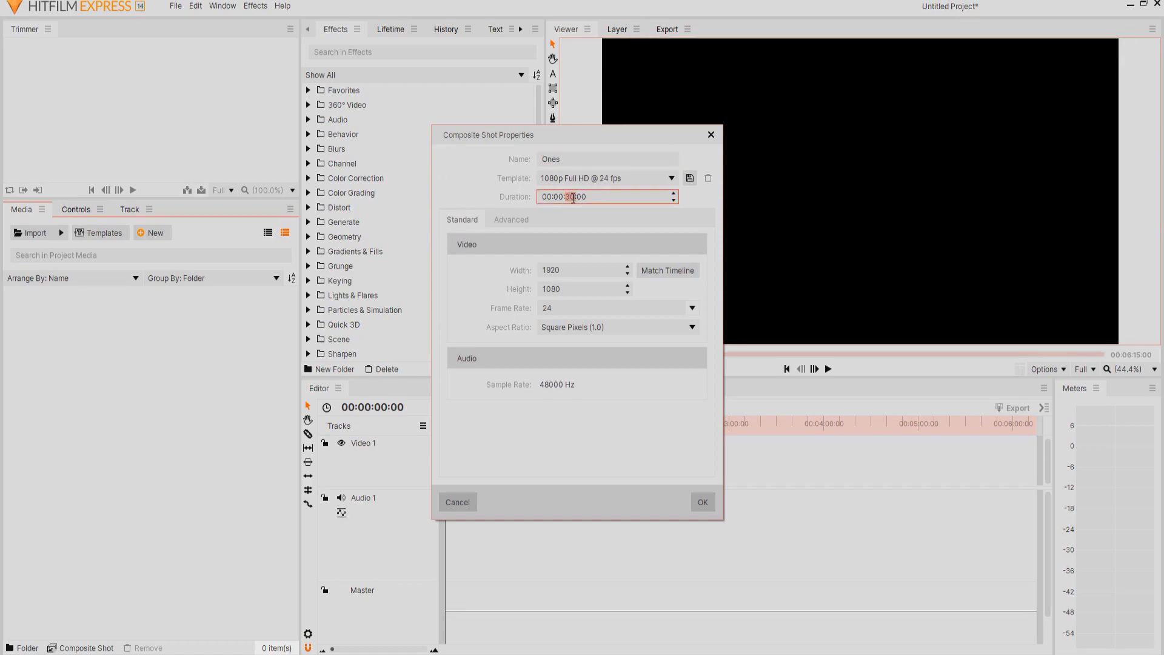
click(703, 506)
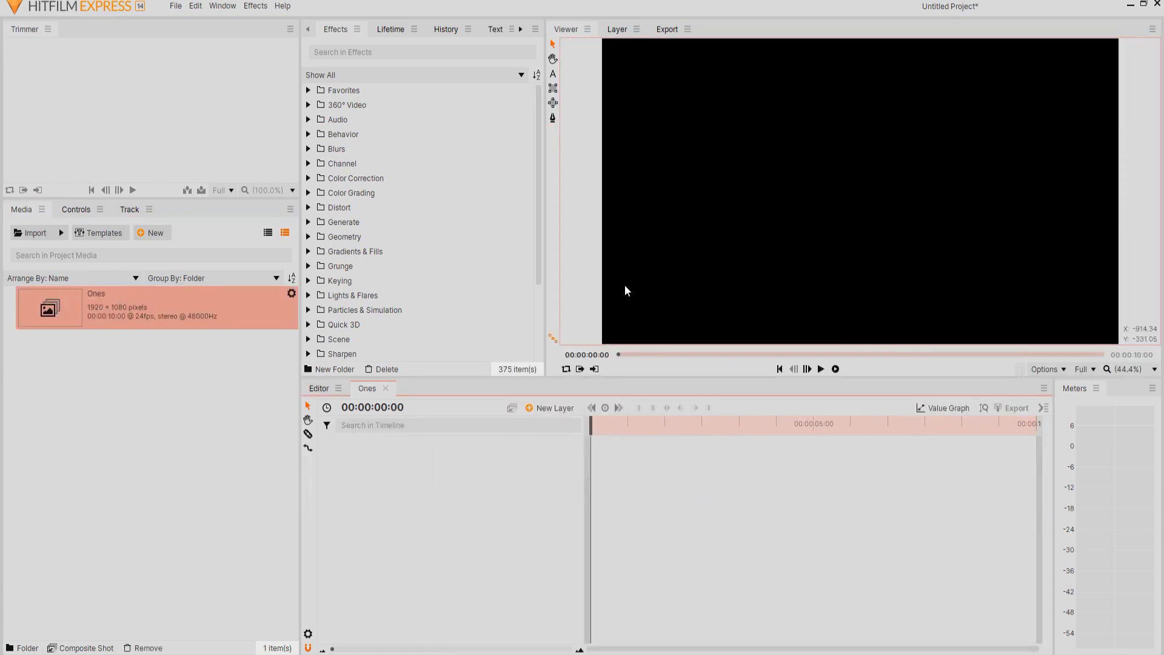
- Add a text layer containing the digits 9 down to 0, each on its own line
click(551, 410)
click(549, 424)
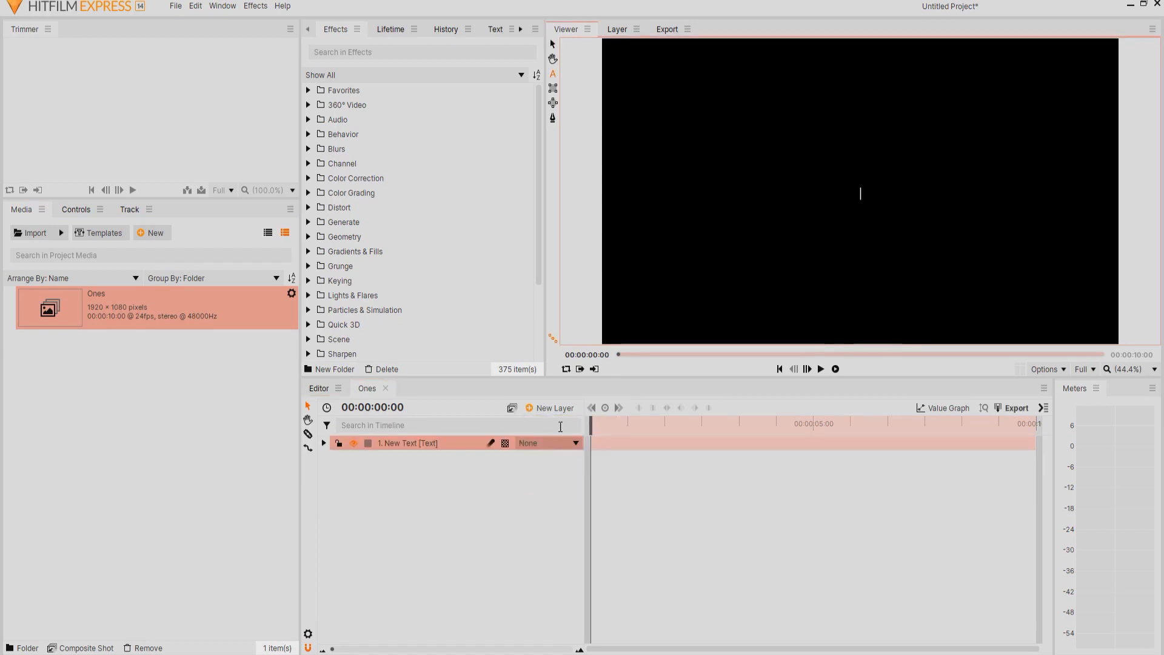
text(g)
key(Return)
text(8)
key(Return)
text(7)
key(Return)
text(6)
key(Return)
text(5)
key(Return)
text(4)
key(Return)
text(3 2)
key(Return)
text(1)
key(Return)
text(0)
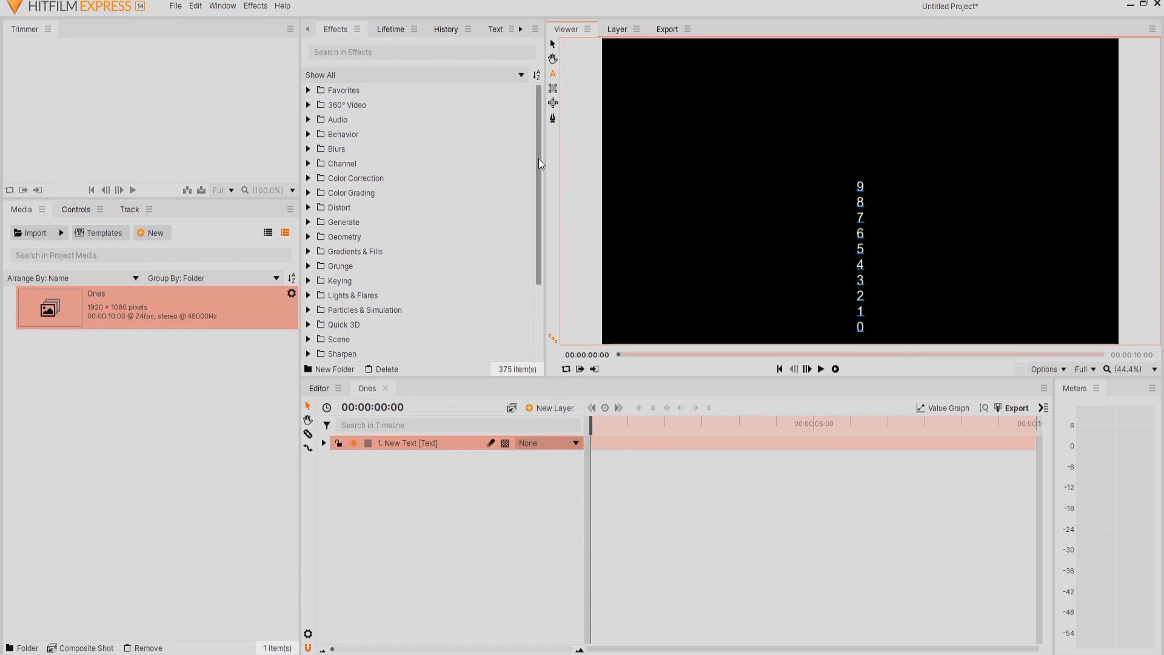
click(552, 46)
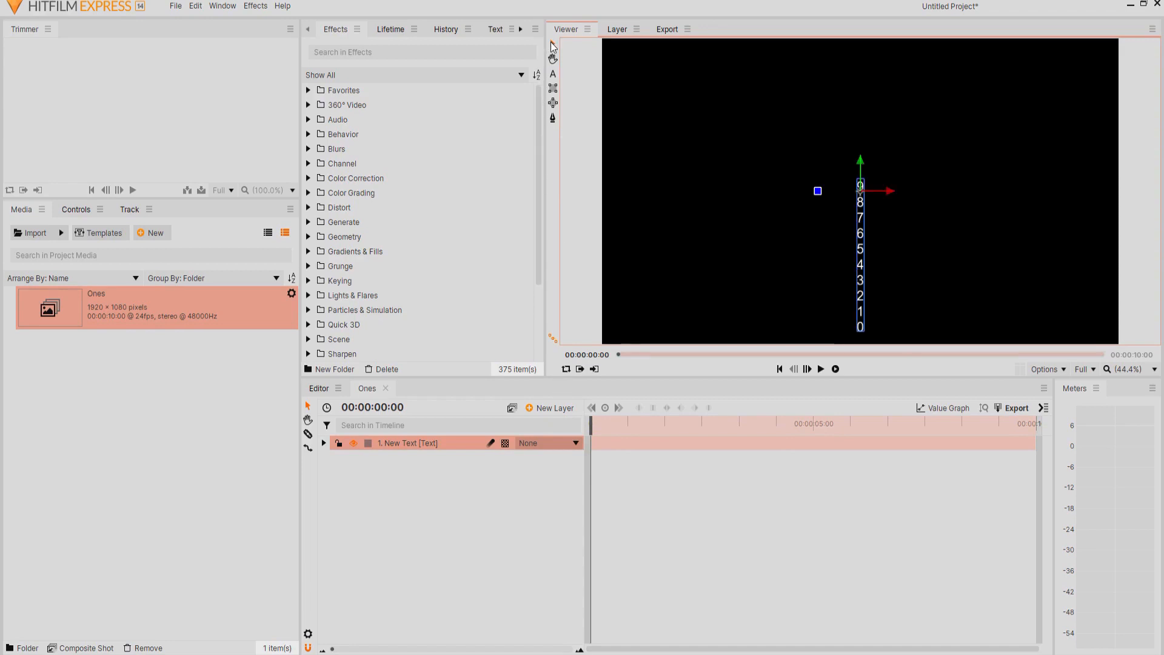
- Set the digits' font size to 1024 and their font style to Black
click(495, 30)
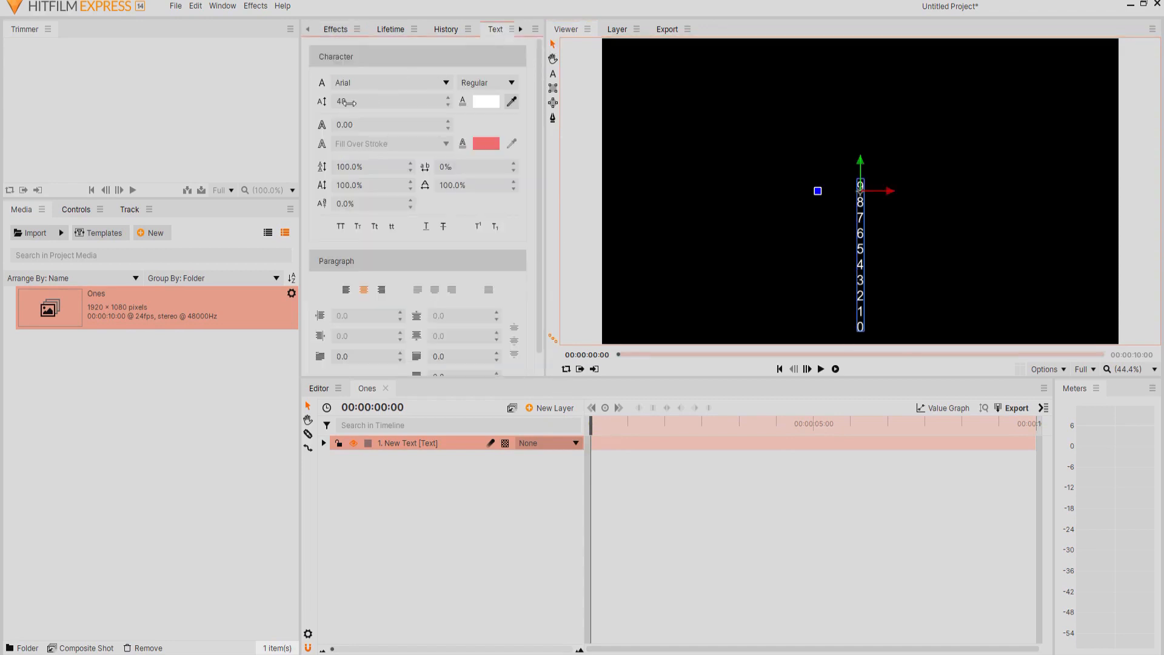
drag(340, 100, 606, 101)
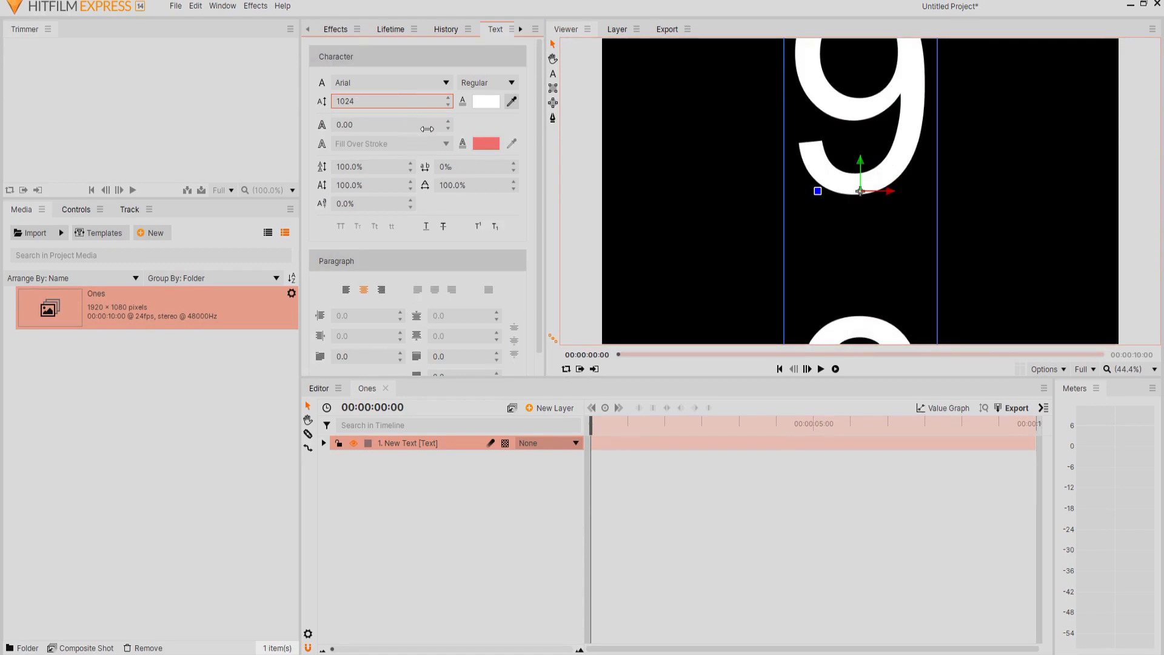
click(470, 83)
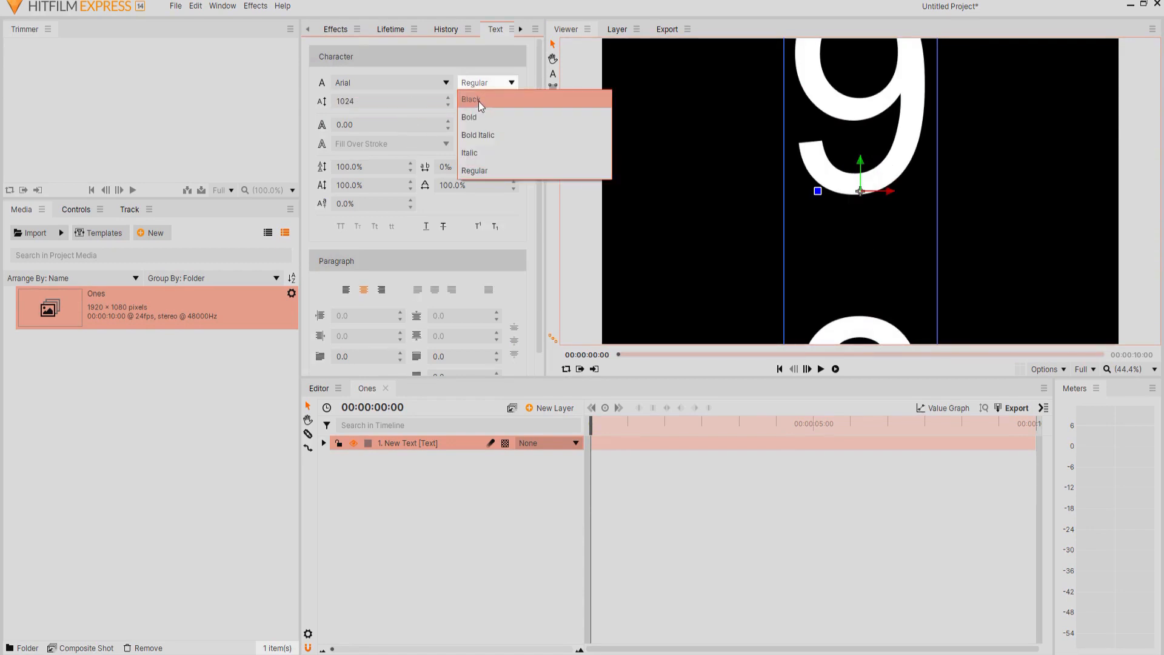
click(479, 100)
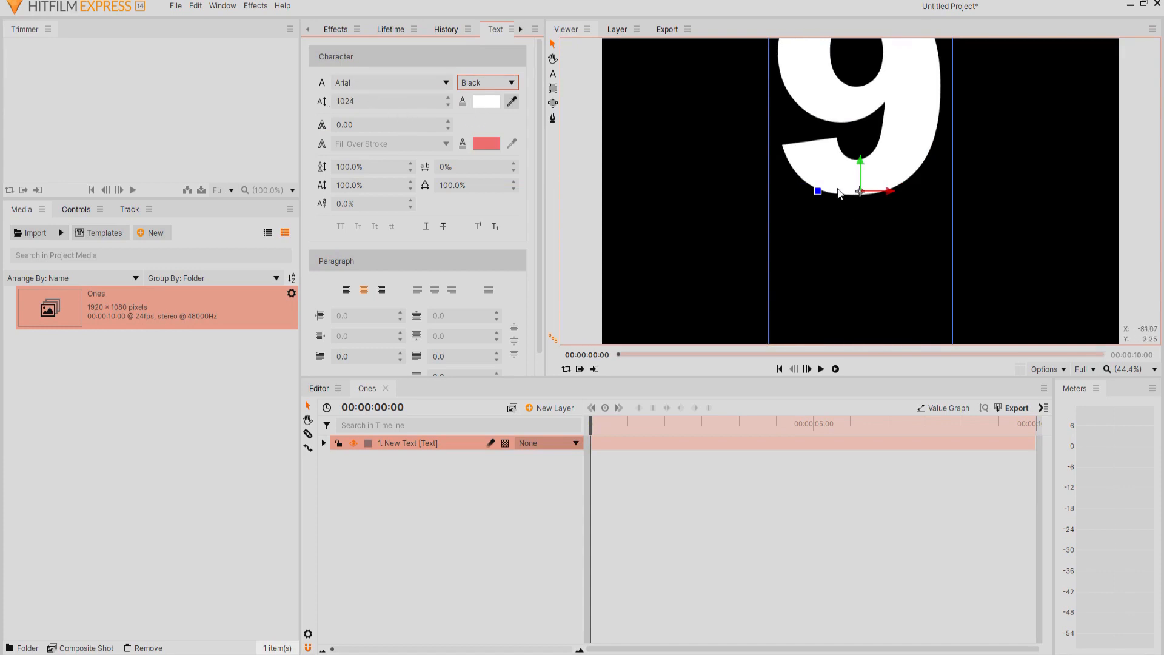
- Move the digit column down until the 9 sits mid-frame, and turn on the viewer's checkerboard background
drag(864, 165, 853, 260)
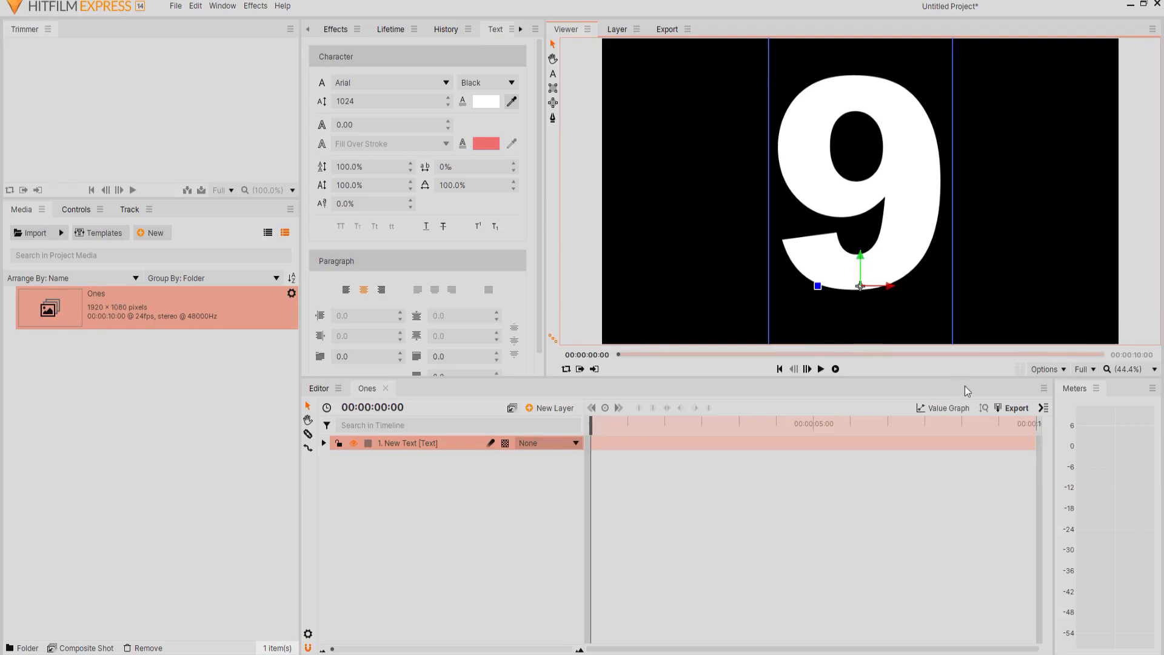
click(1053, 371)
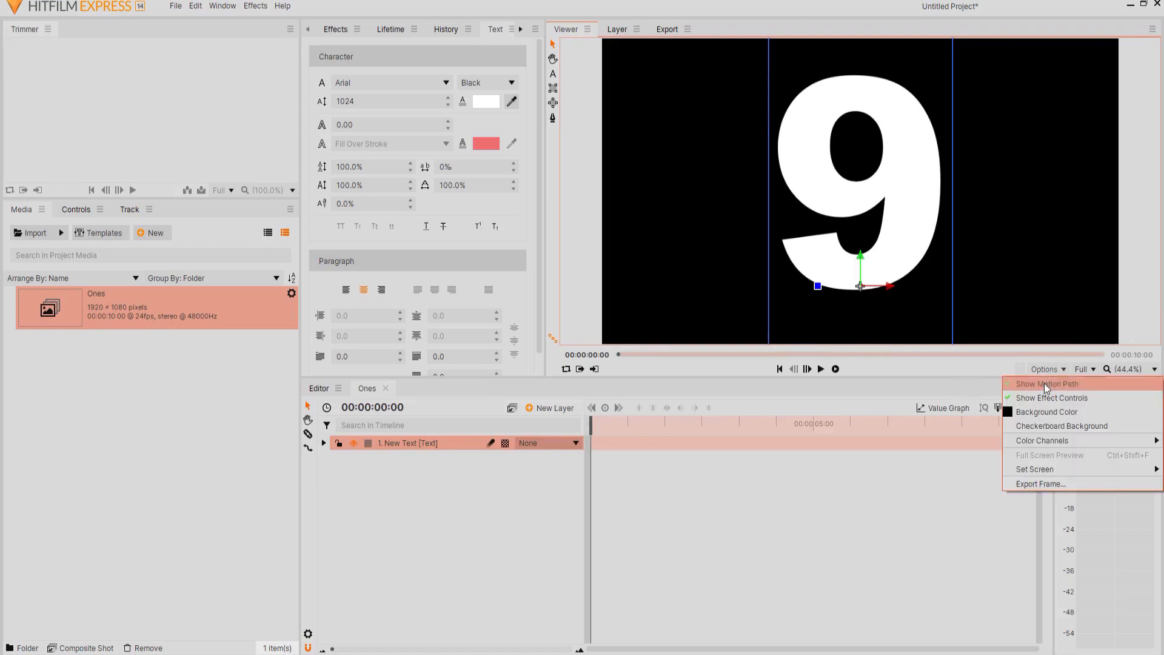
click(1038, 427)
drag(860, 257, 861, 260)
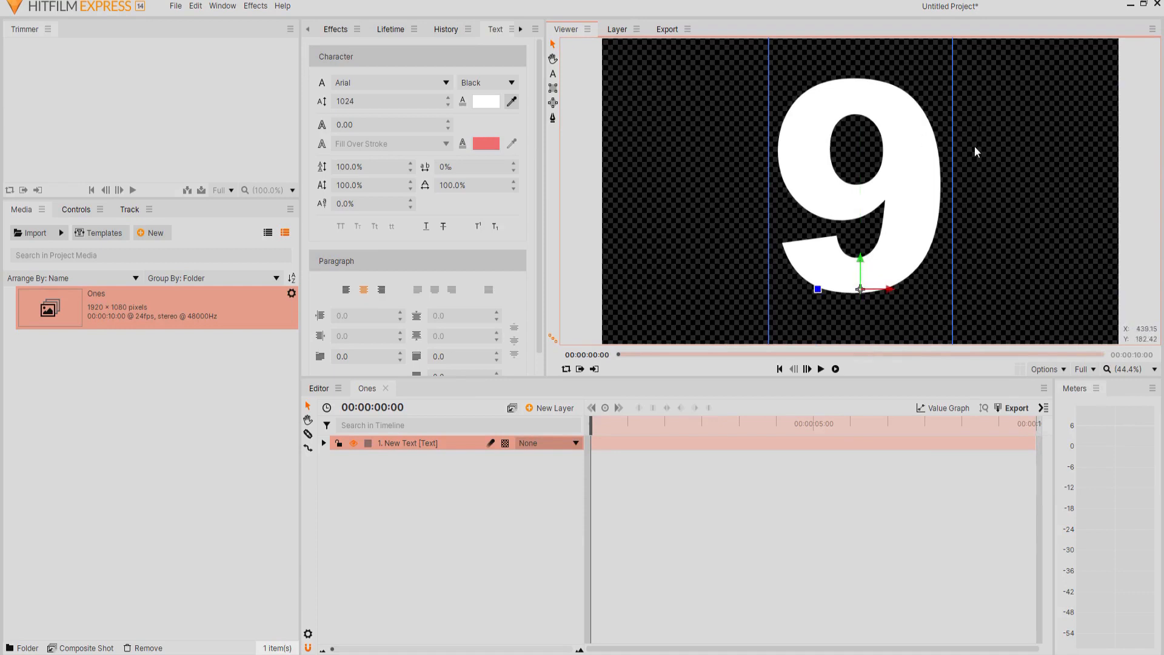
- Add a 1920 x 1080 plane layer above the digits, keeping its default settings
click(553, 408)
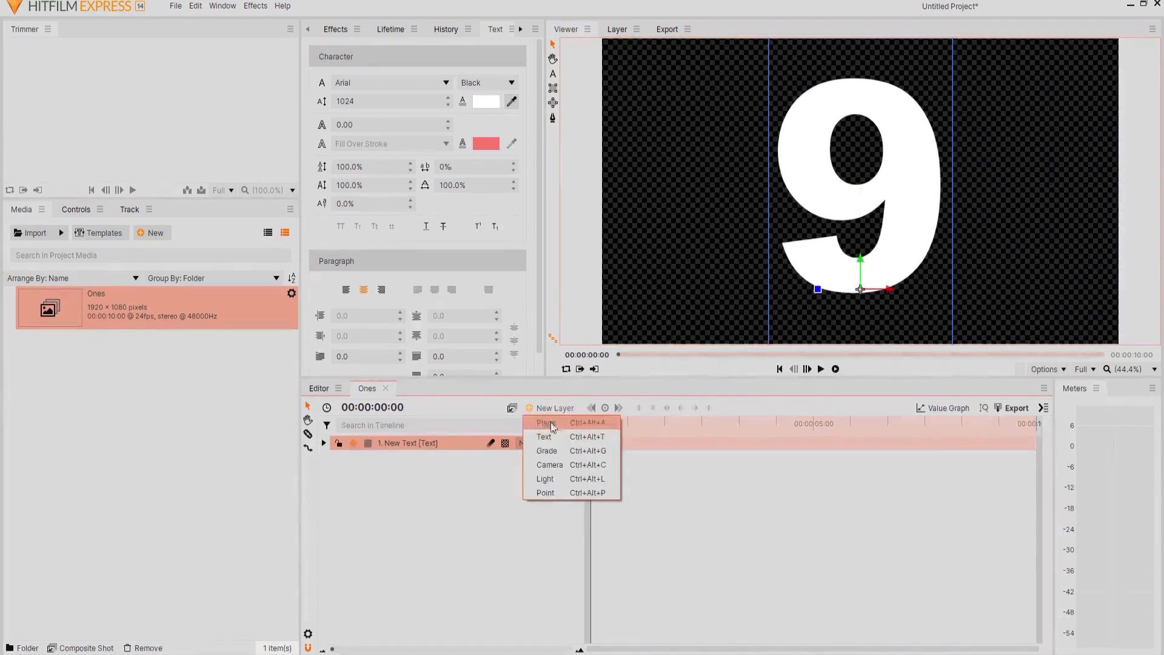
click(549, 426)
click(663, 404)
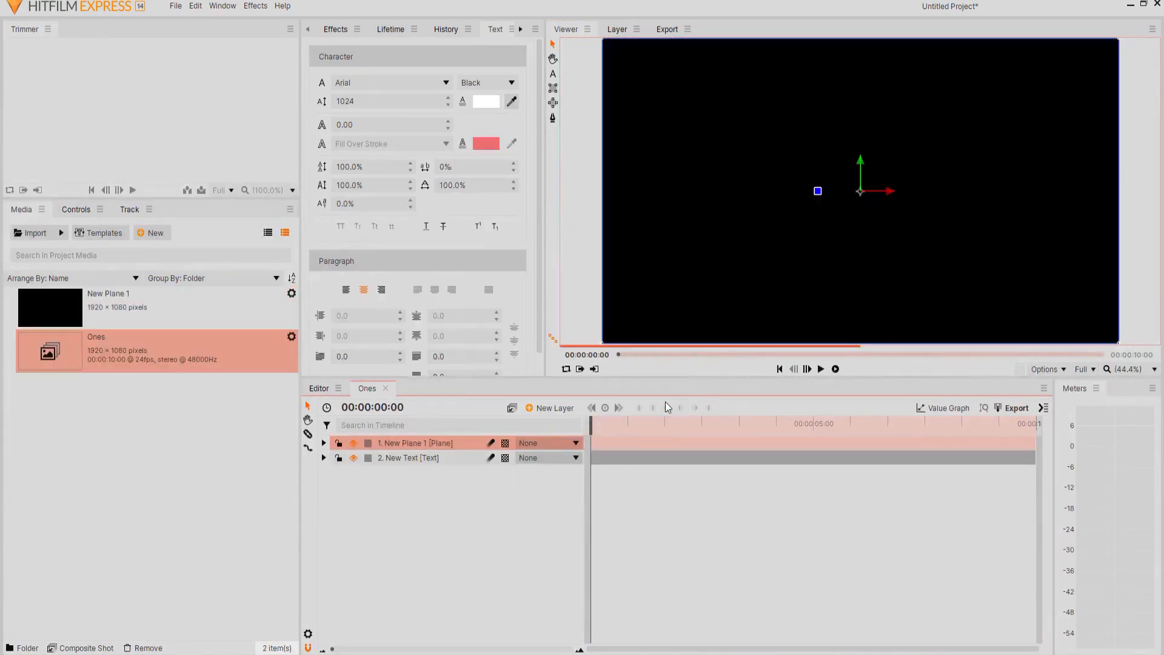
- Apply the Fill Color effect to the plane and set its blend amount to 47%
click(338, 32)
click(349, 52)
text(fill)
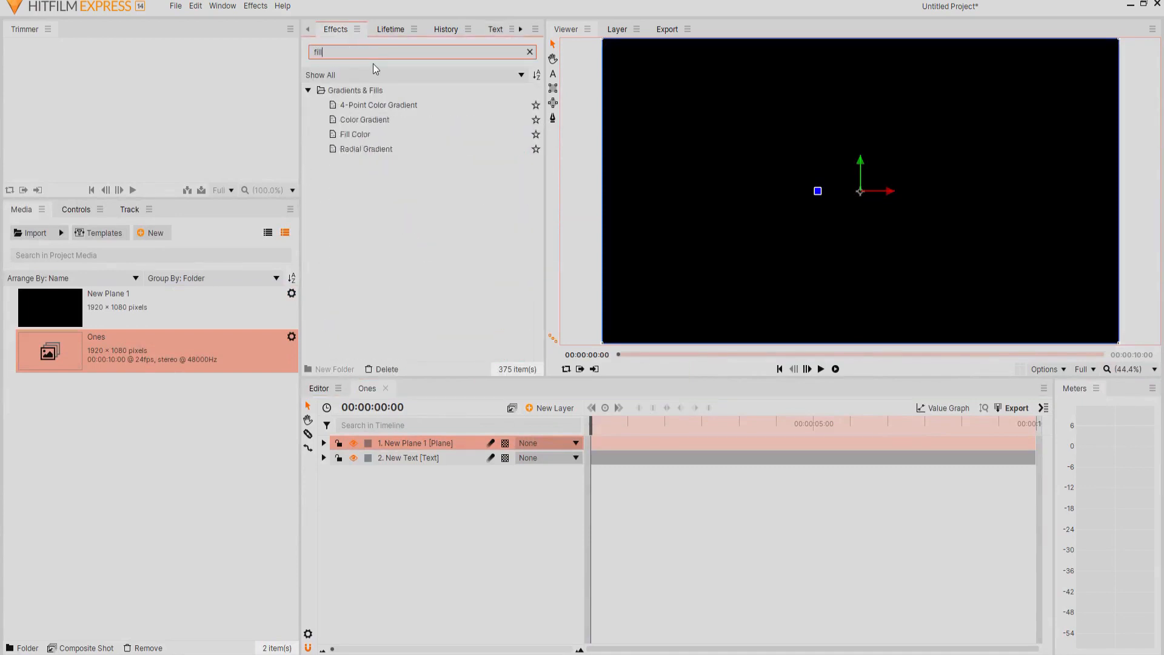
drag(366, 134, 395, 442)
click(349, 487)
drag(567, 516, 512, 516)
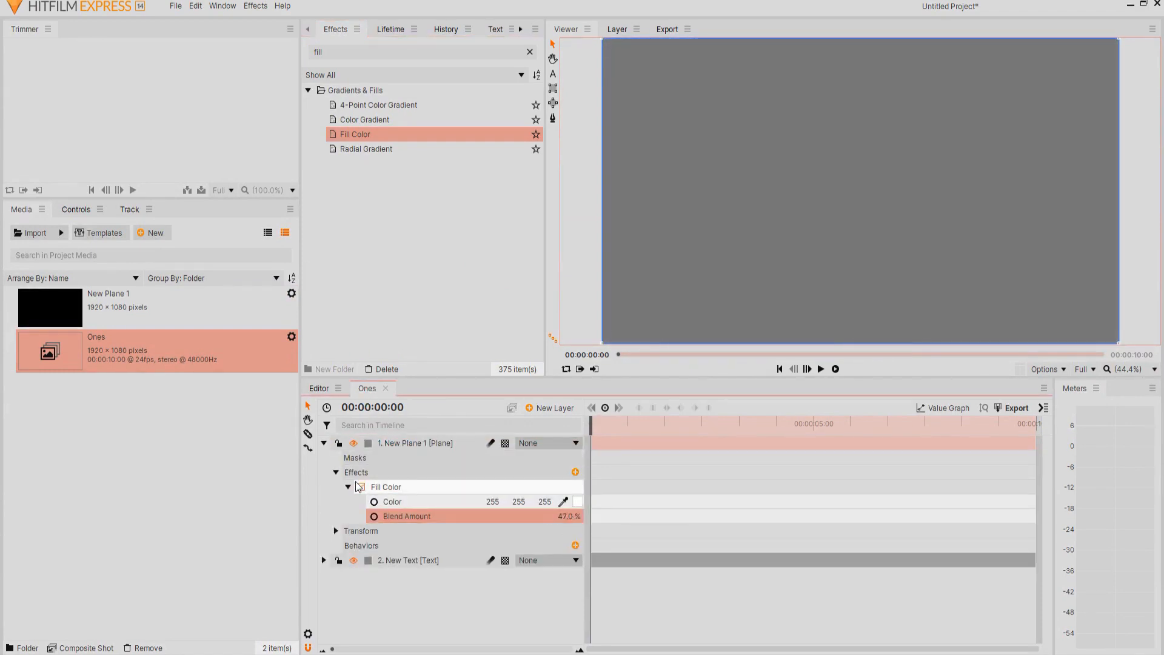
- Set the plane's opacity to 53% and its scale to 70% as an alignment guide
click(335, 531)
drag(567, 546, 565, 546)
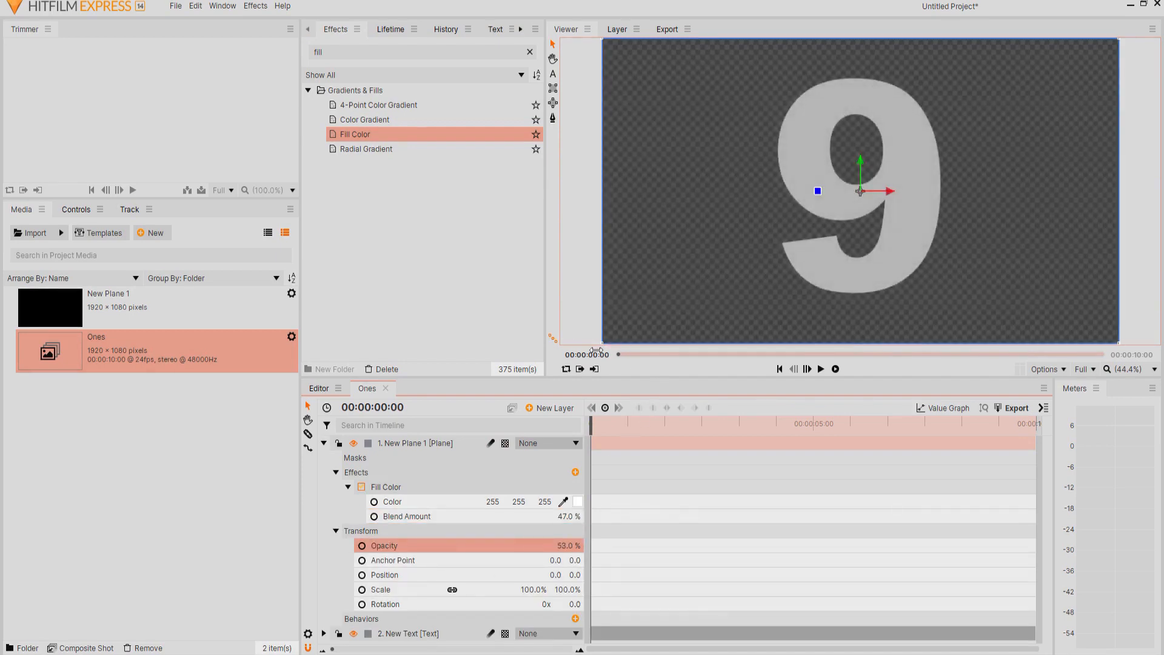
click(573, 590)
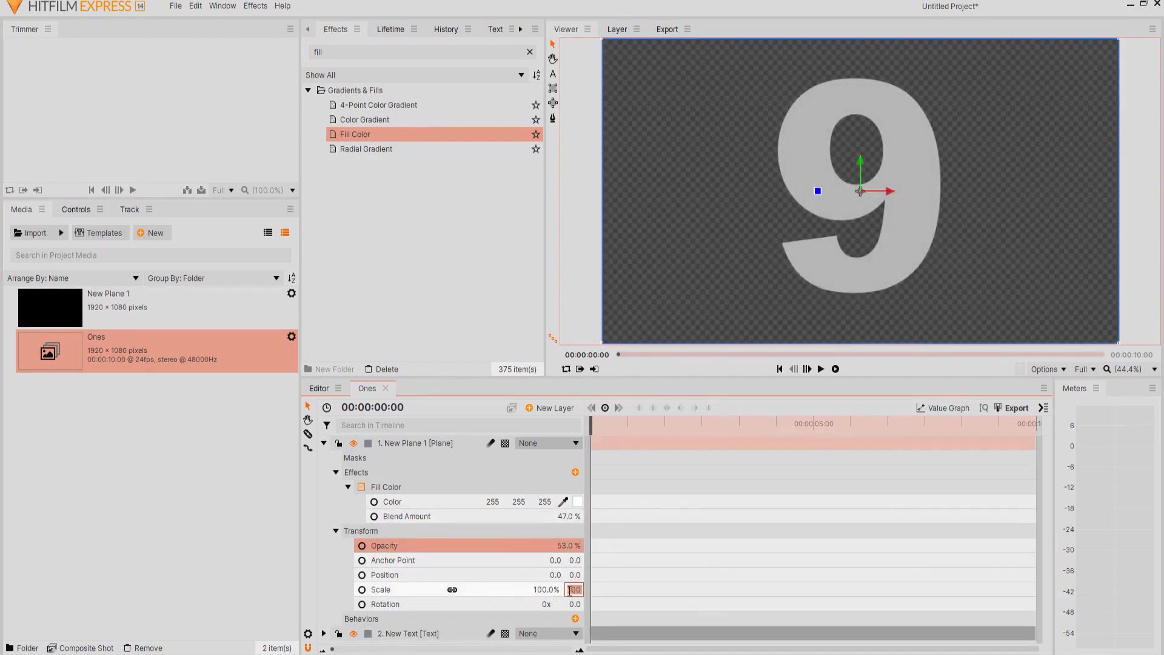
key(Return)
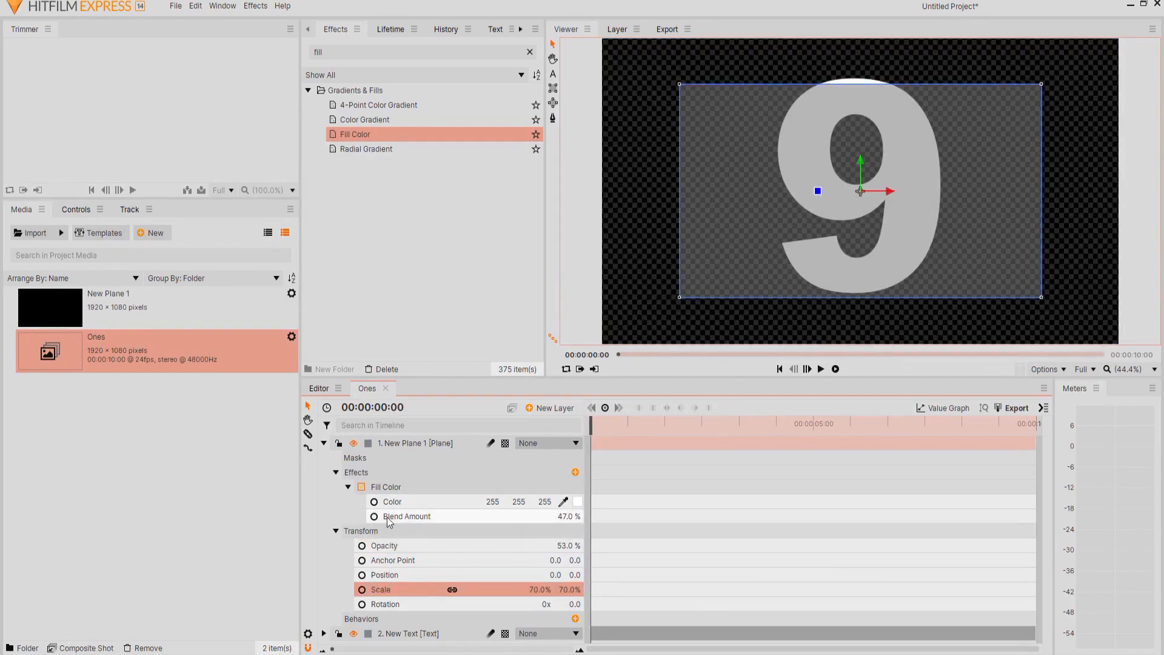
- Lower the text layer so the 9 fits inside the guide plane, and keyframe its position at 00:00:00:00
click(400, 634)
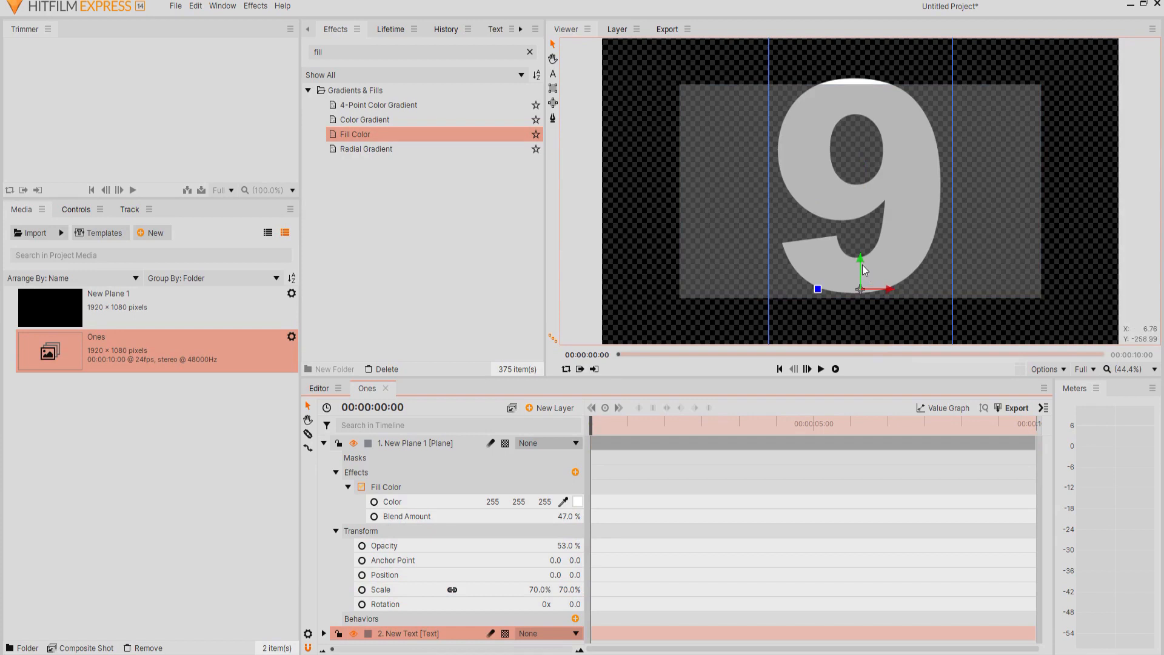
drag(858, 255, 850, 261)
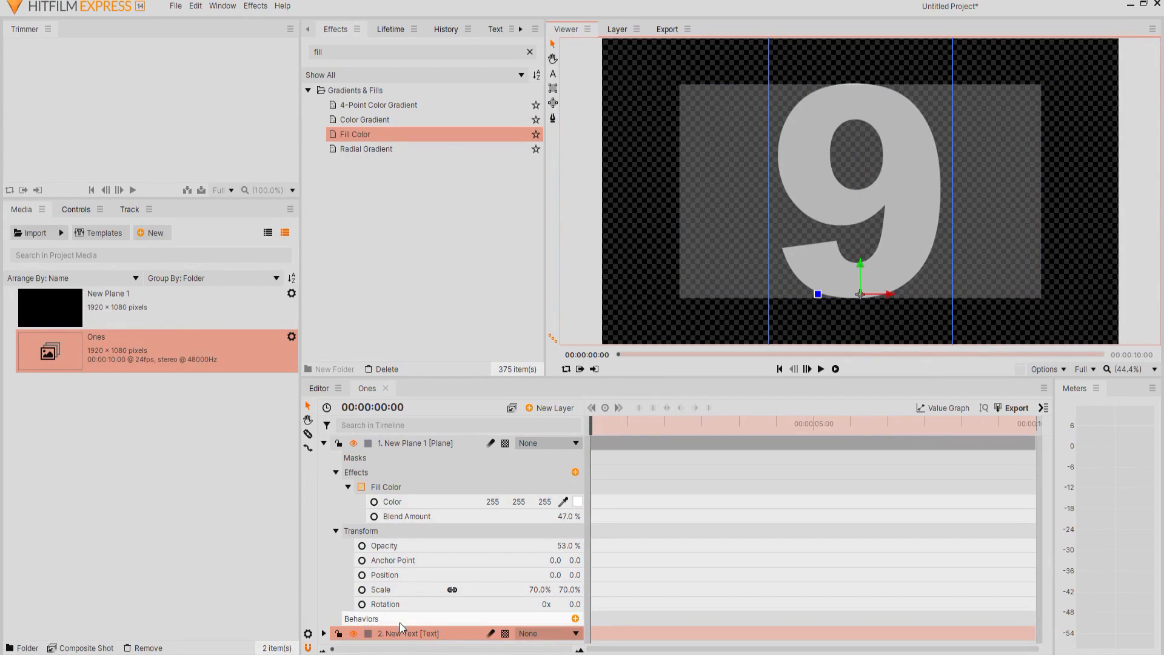
click(323, 633)
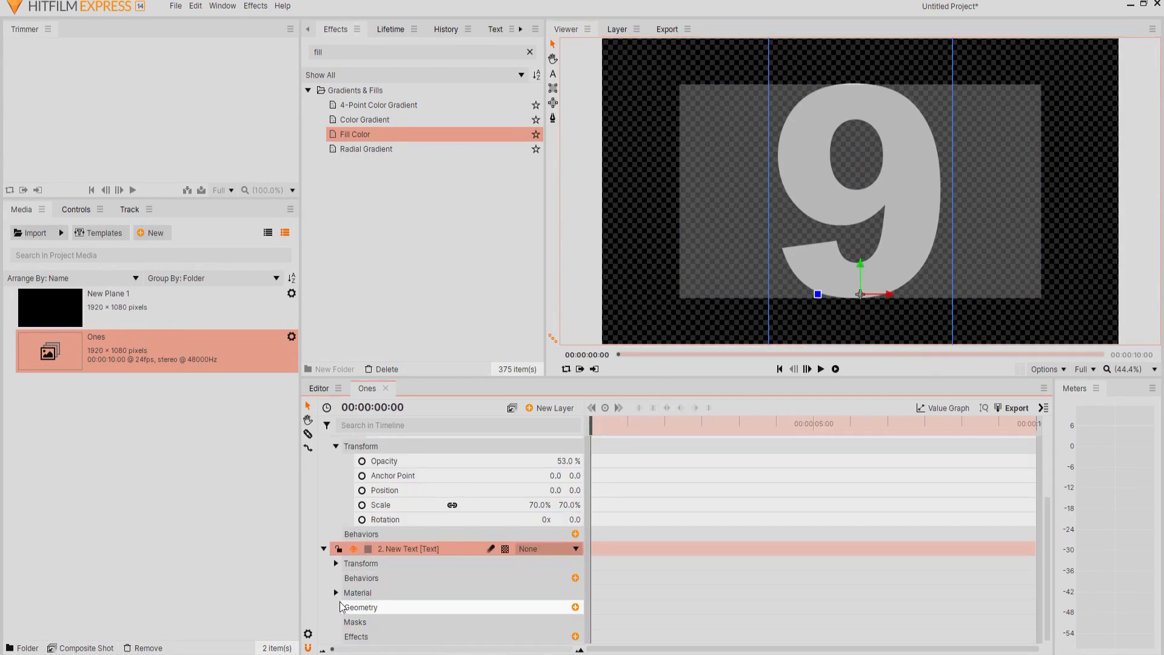
click(336, 563)
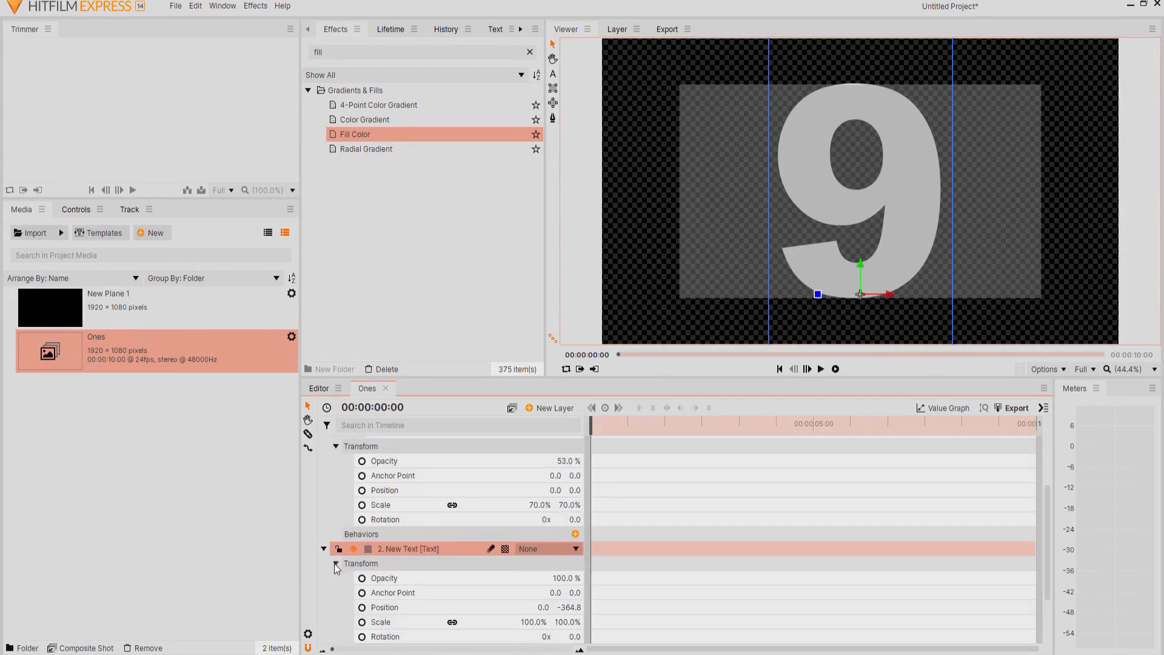
click(362, 606)
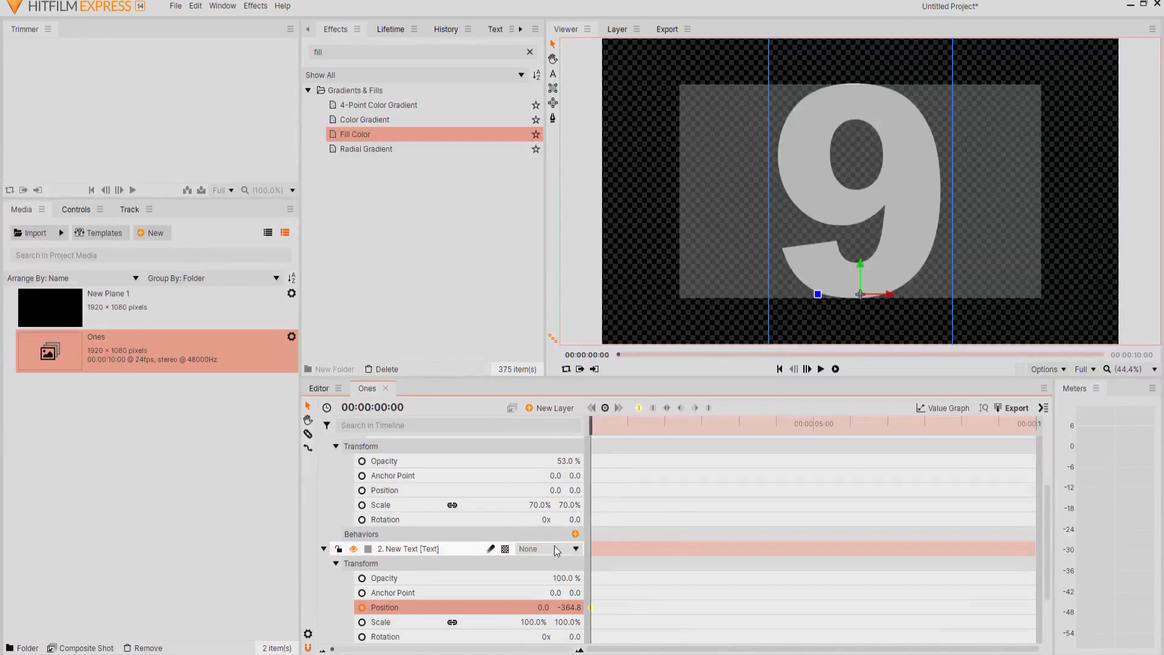
- At 00:00:09:00, raise the text layer's Y position to about 12631 so the 0 fits the guide plane
click(384, 407)
text(9)
key(Return)
drag(568, 607, 685, 607)
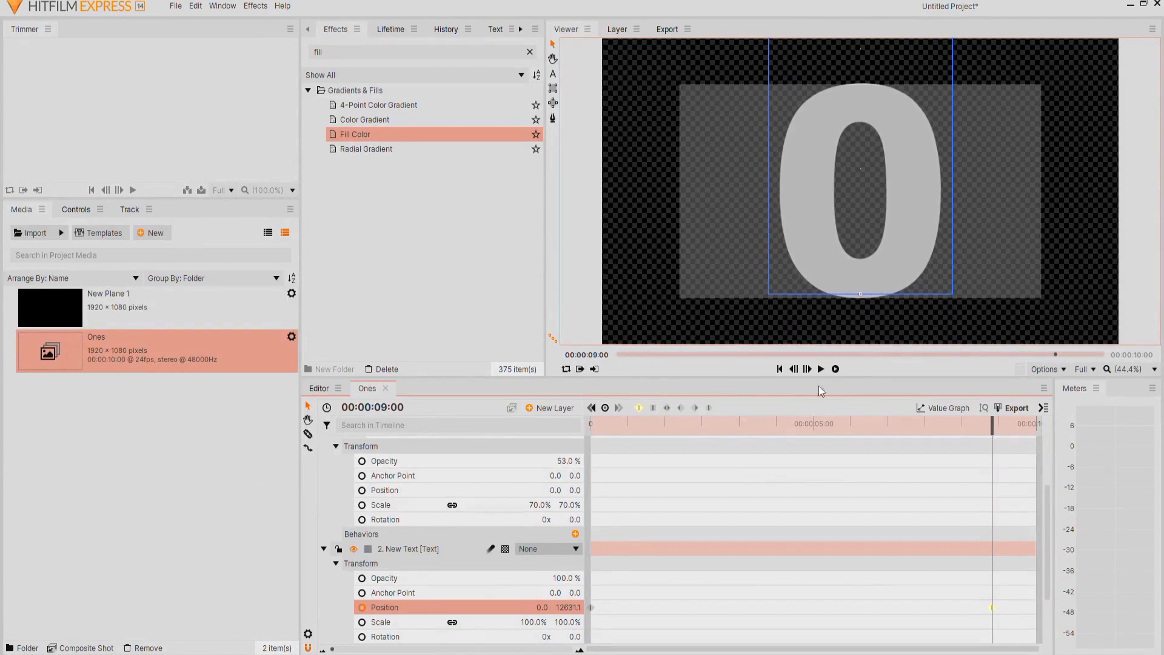
- Play the scrolling digit animation from the beginning to check its motion
click(780, 369)
click(820, 369)
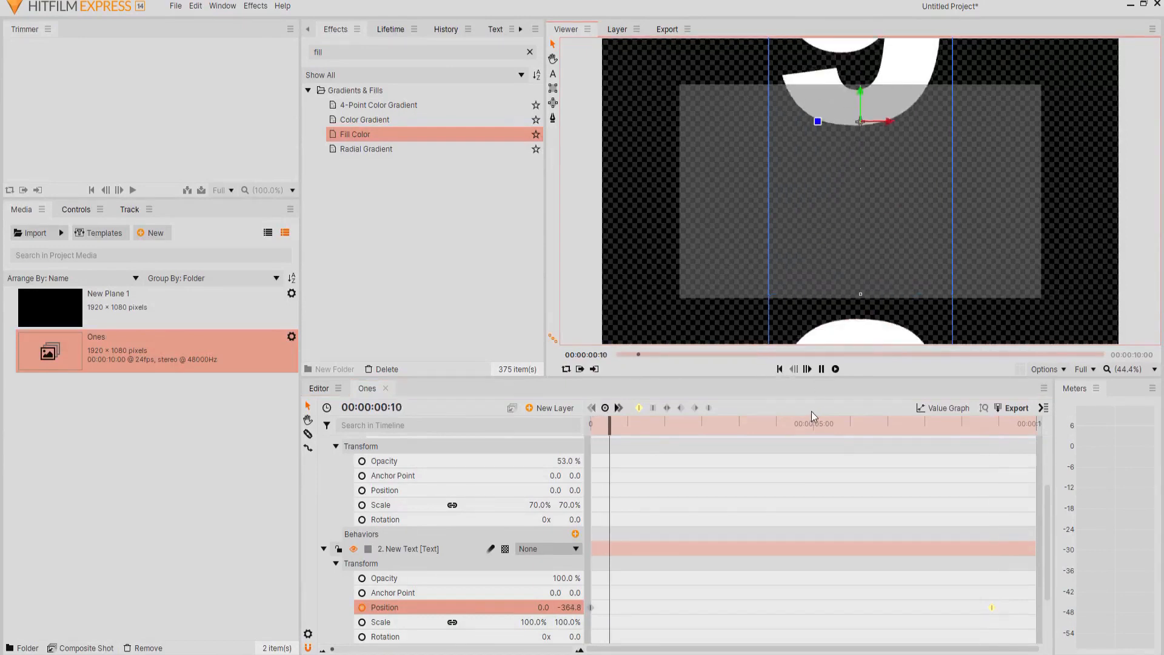
click(821, 368)
- Delete the guide plane layer from the Ones composite and return the playhead to the start
scroll(443, 504, up, 3)
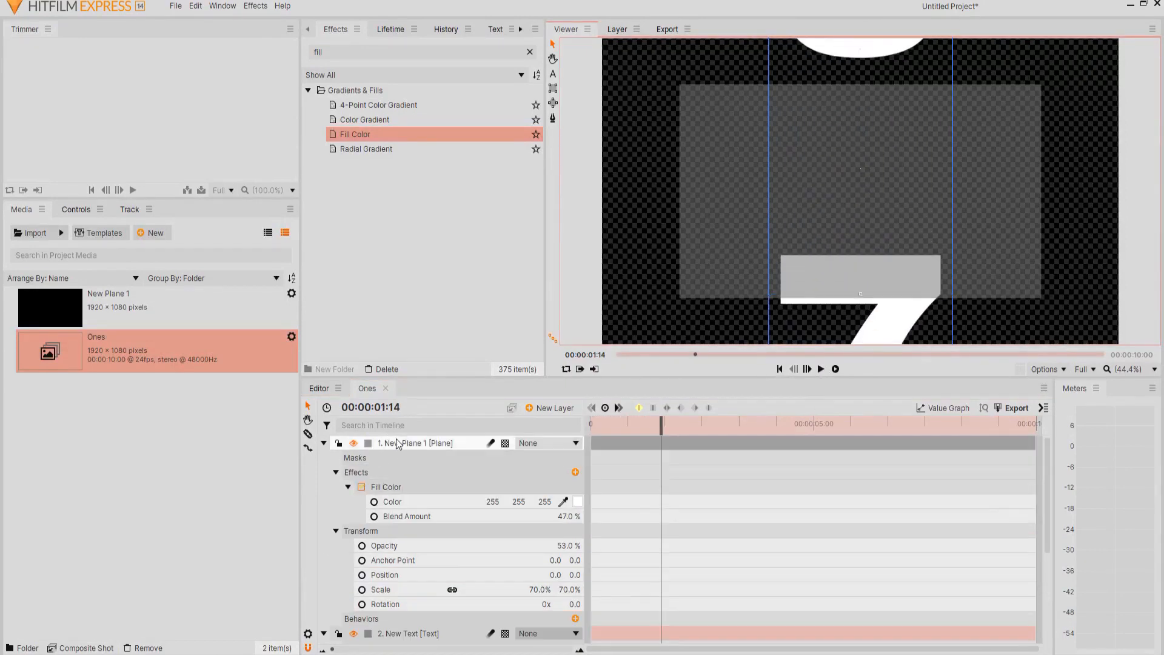
click(398, 442)
key(Delete)
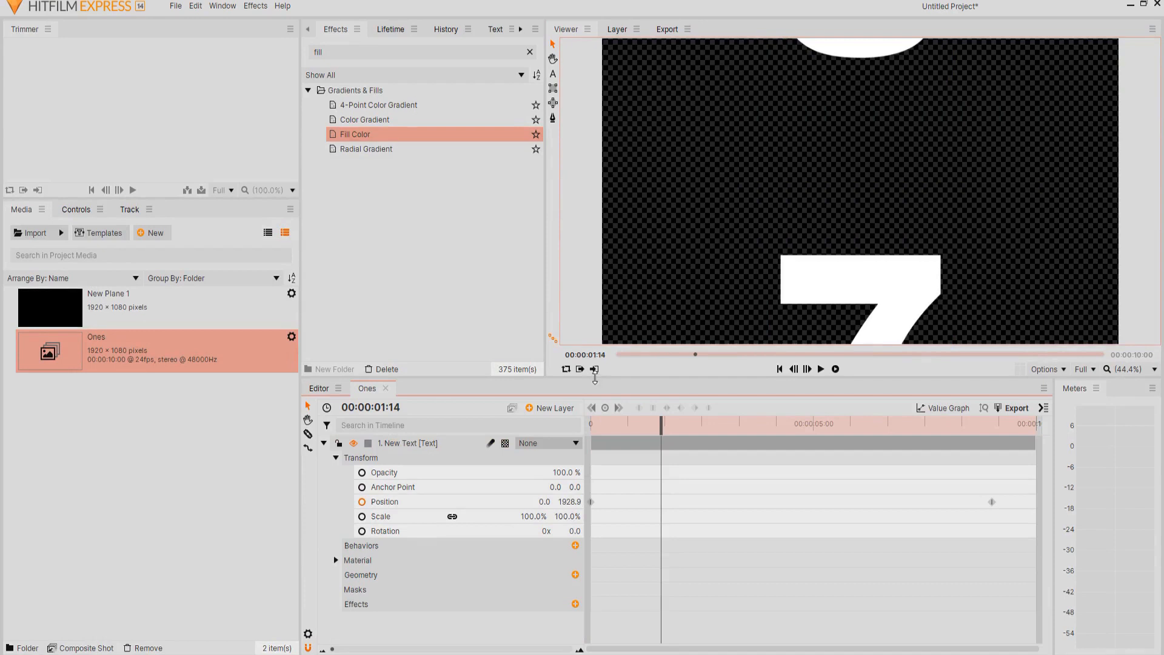
click(780, 370)
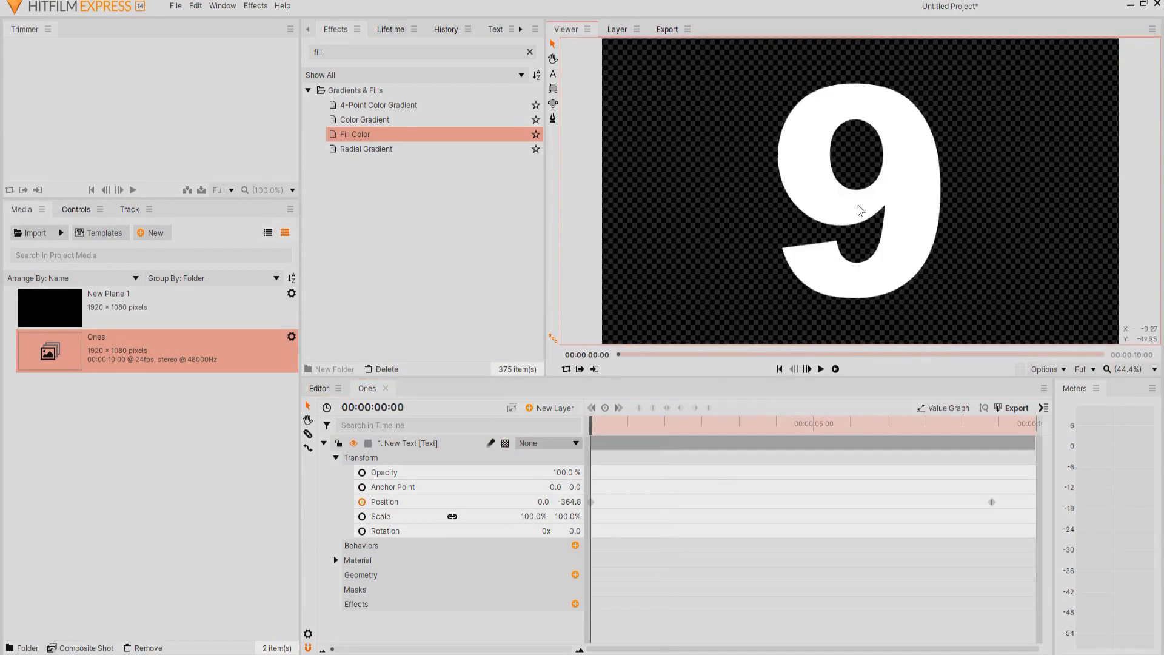
- Move the playhead to 00:00:01:00 in the Ones composite and apply the Stutter effect to the text layer
click(628, 425)
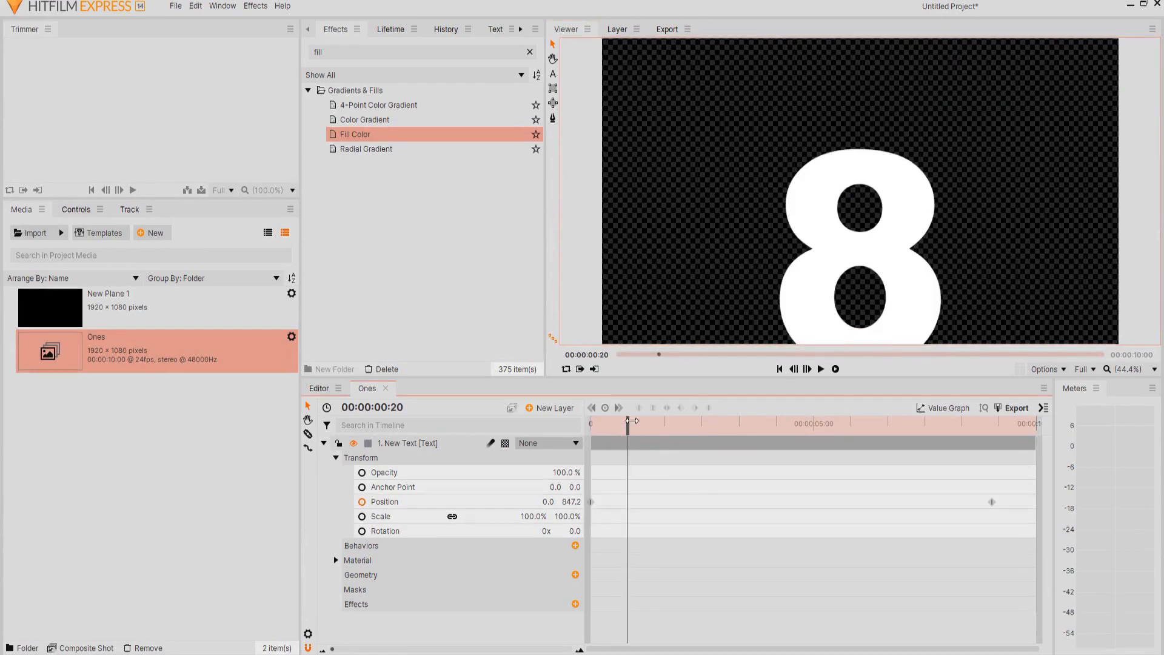
drag(629, 424, 636, 424)
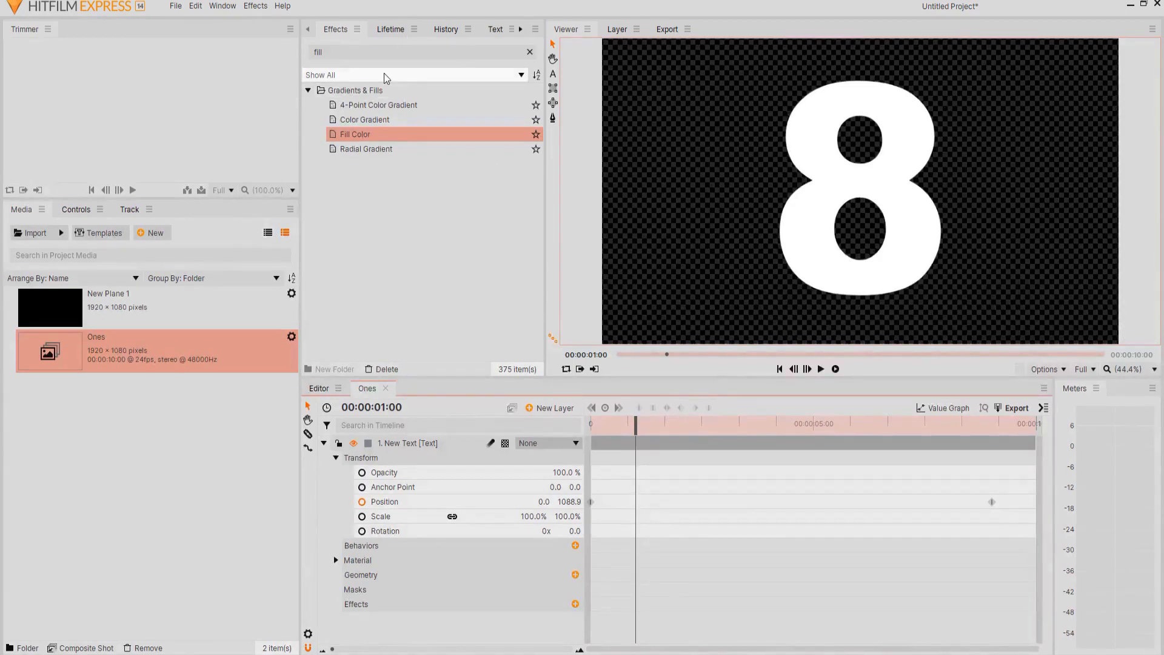
double_click(311, 53)
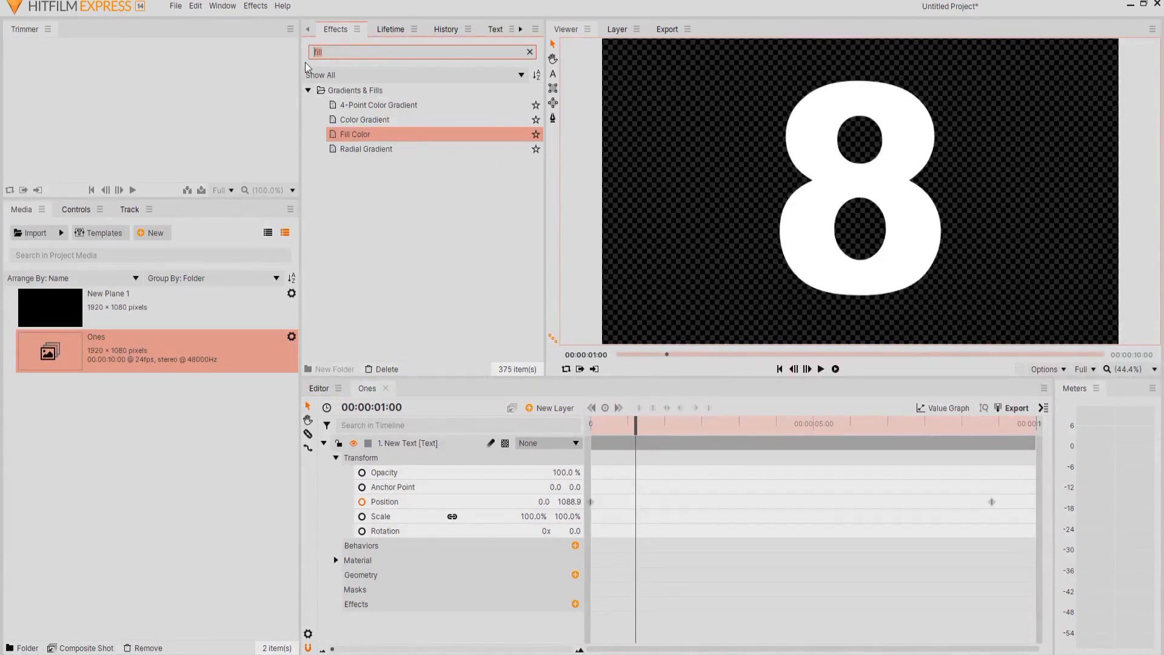
text(stu)
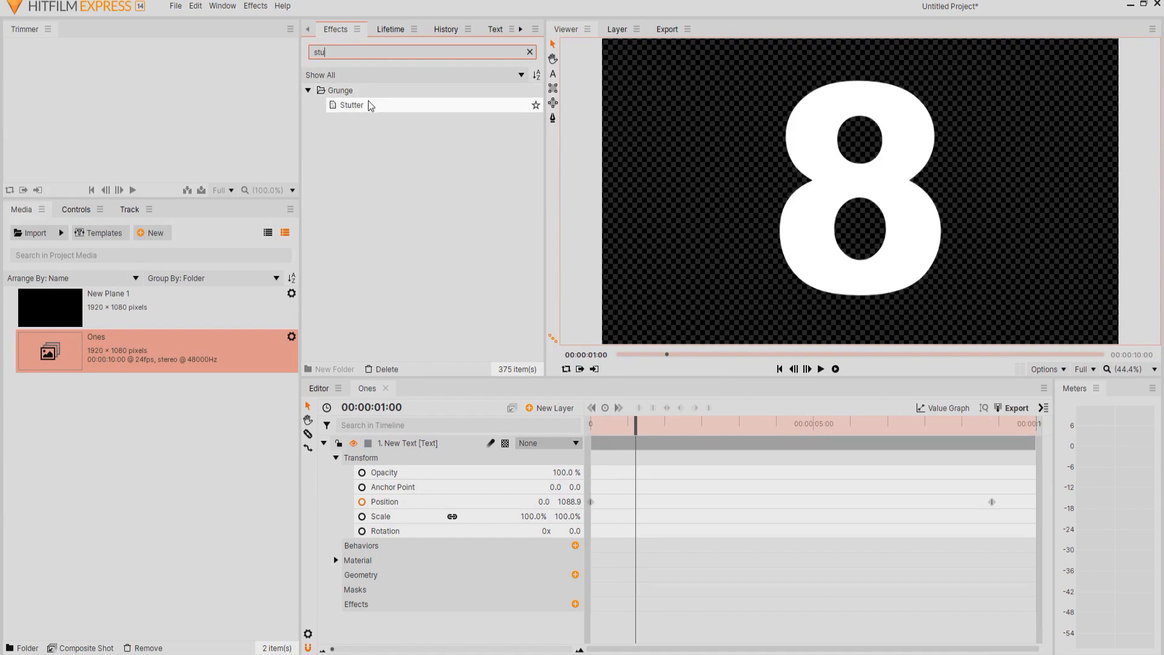
drag(370, 105, 411, 442)
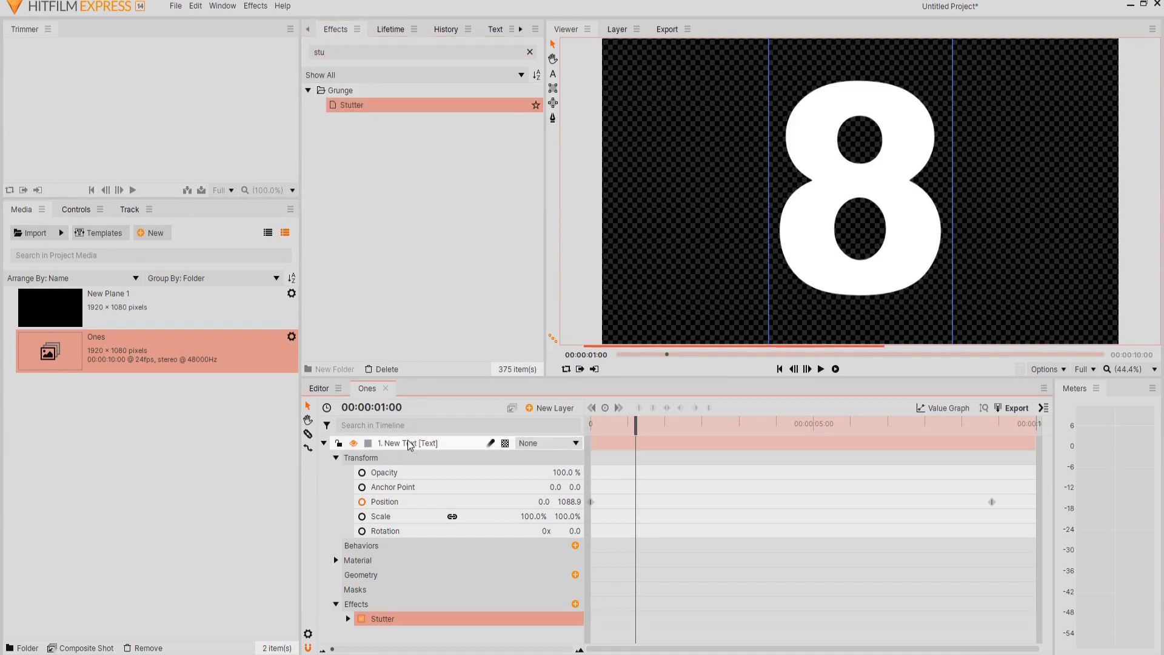
- Set the Stutter effect's Freeze Frames to 24 on the text layer
click(348, 619)
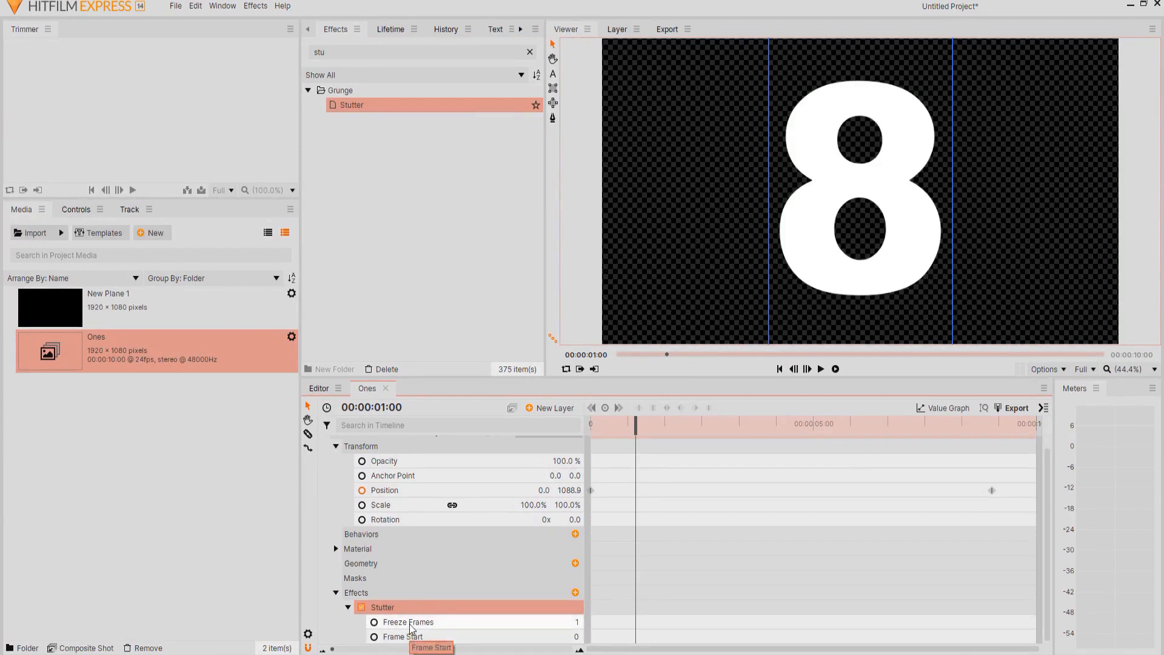
click(552, 618)
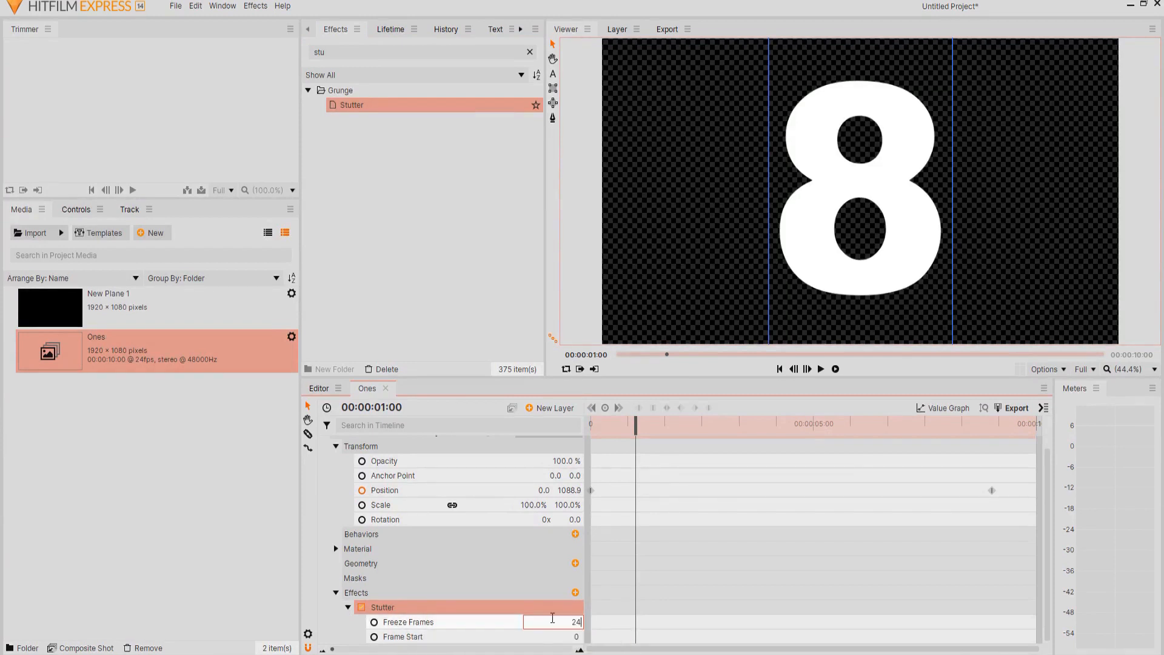
text(24)
key(Return)
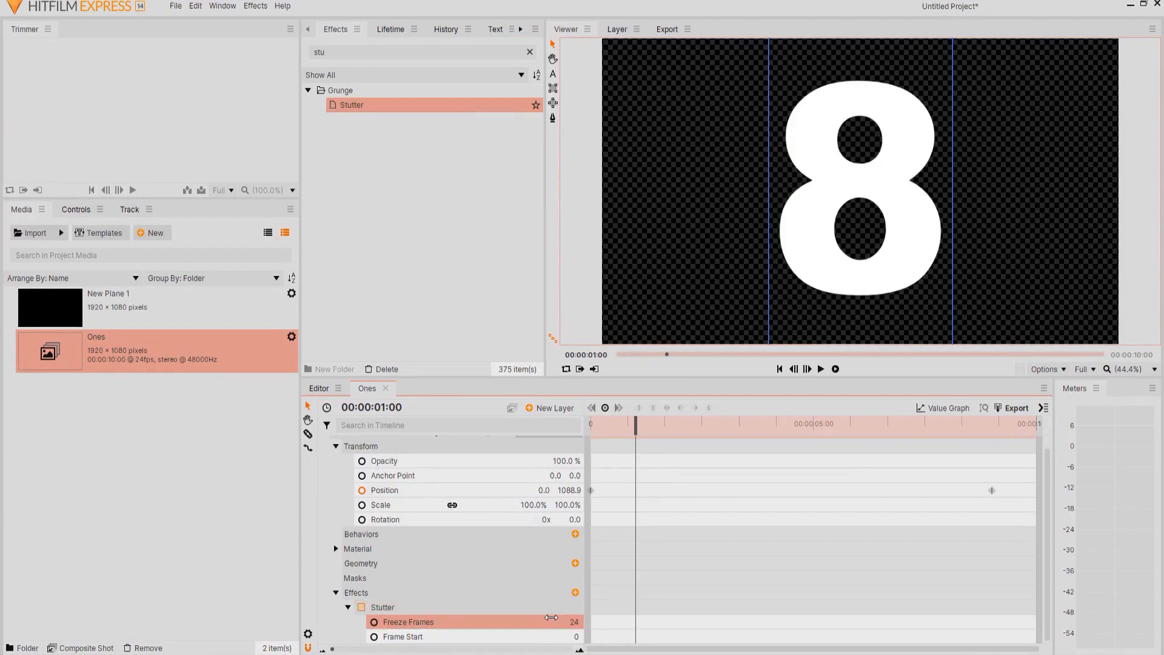
- Play the stuttered digits from the beginning to check the timing, then collapse and deselect the text layer
click(780, 369)
key(space)
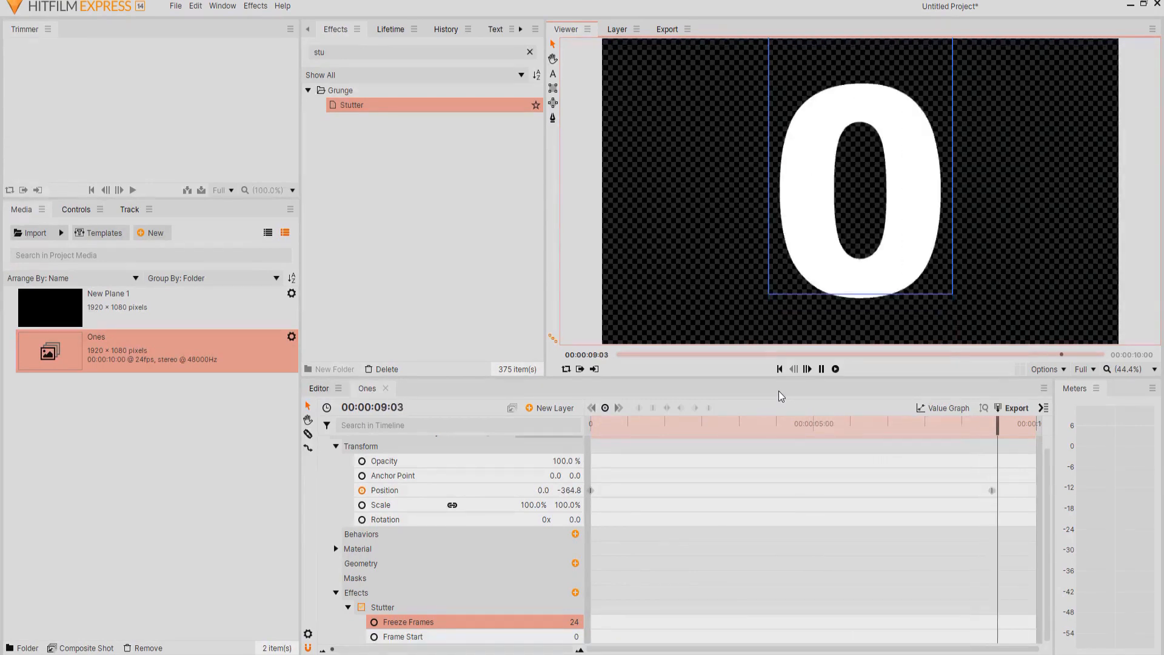
scroll(403, 475, up, 2)
click(324, 444)
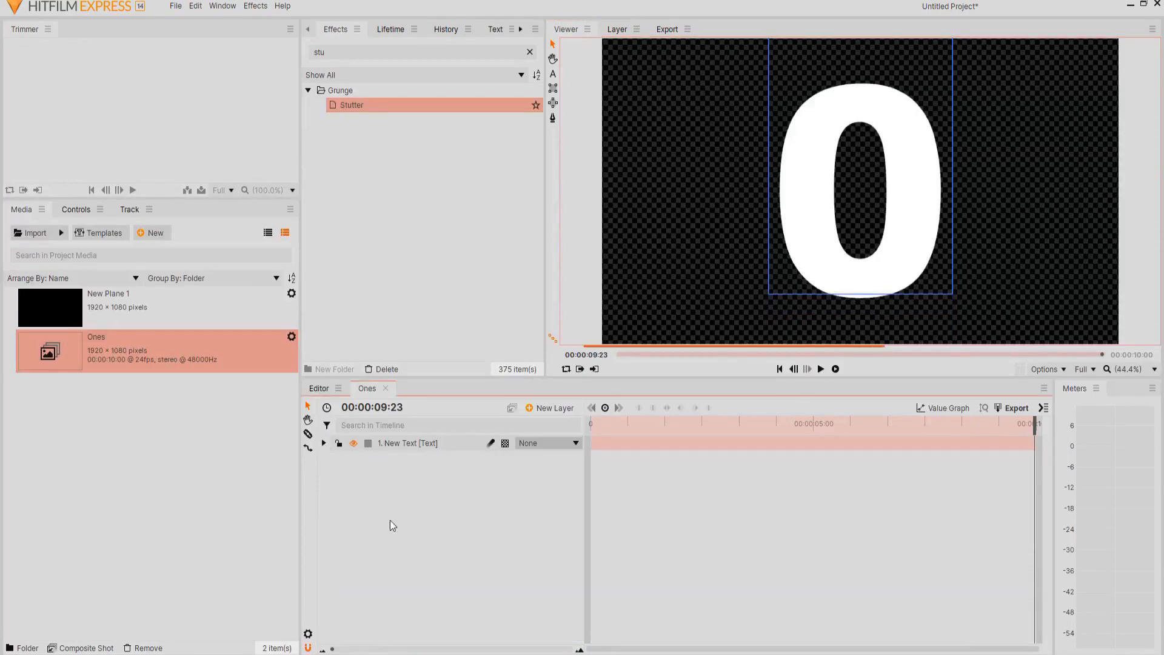
click(391, 521)
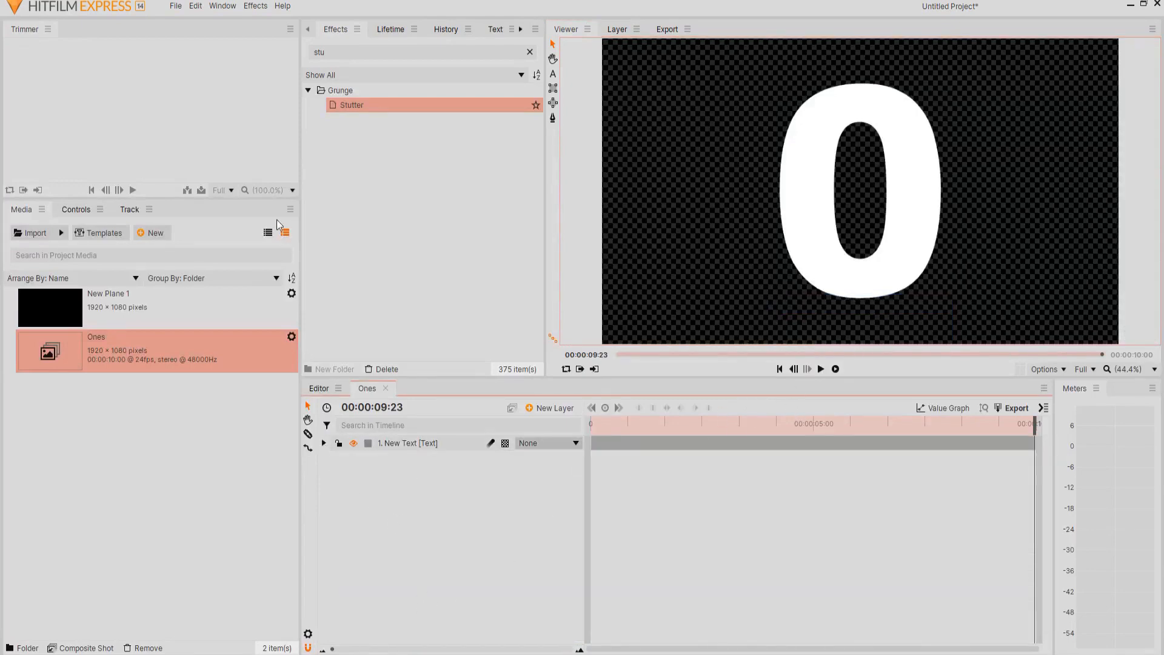
- Create a new ten-second 1080p composite shot named Ones Texture
click(155, 231)
click(162, 244)
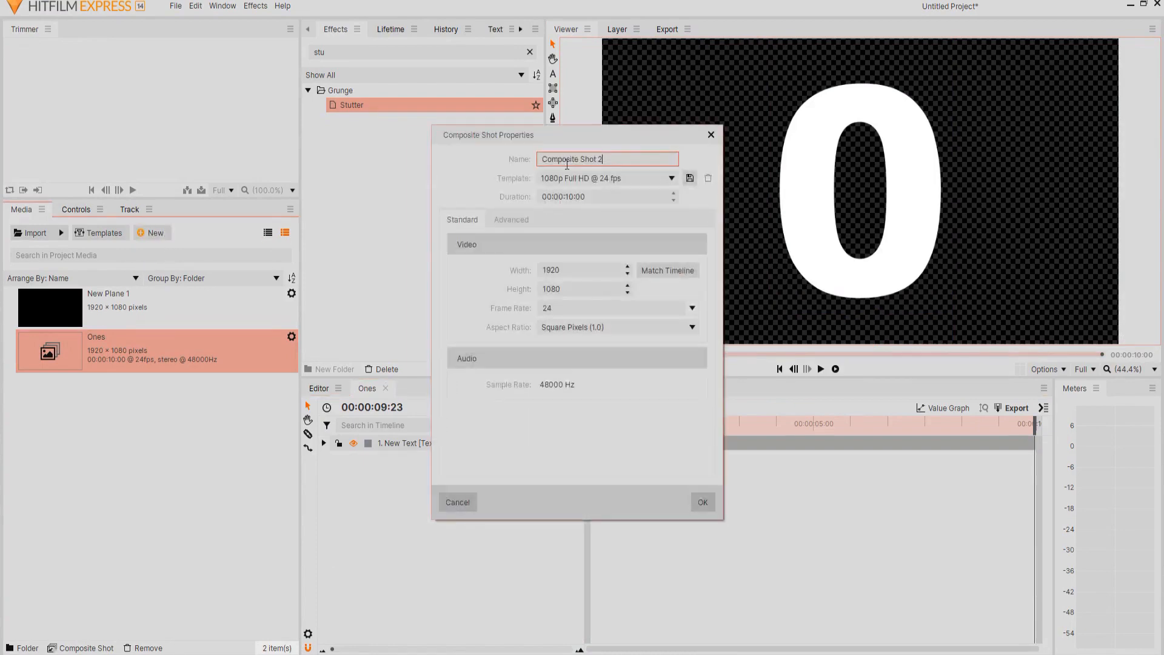
drag(606, 159, 514, 159)
text(Ones Texture)
click(707, 503)
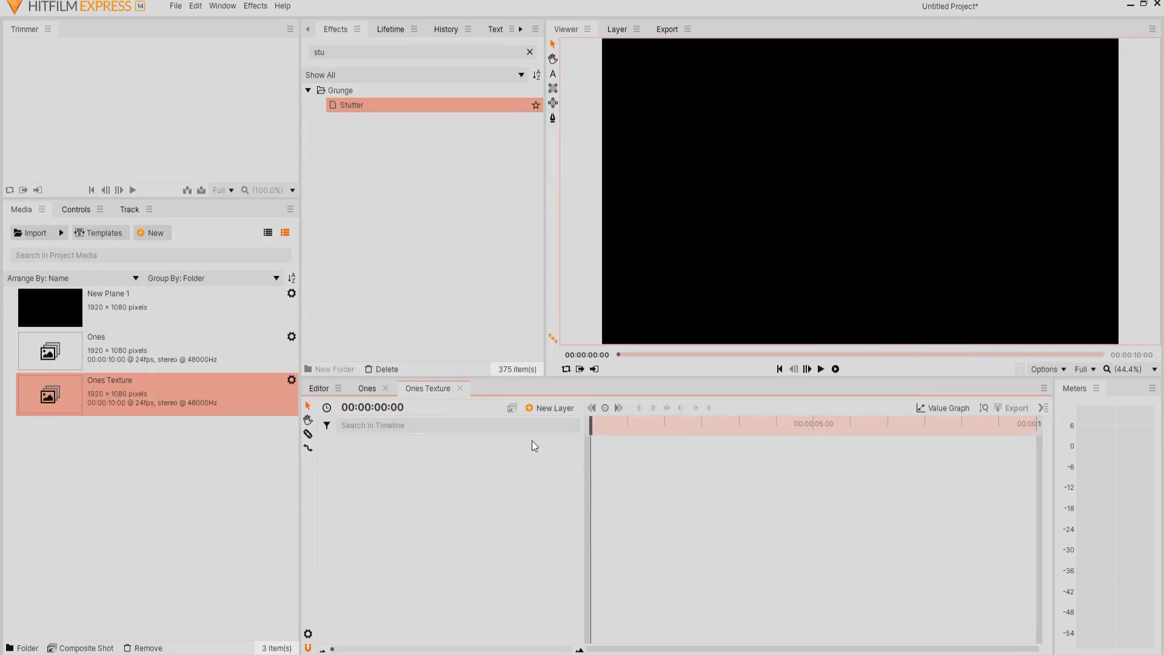
- Add the existing New Plane 1 to the Ones Texture composite and apply the Fractal Noise effect to it
drag(54, 307, 496, 514)
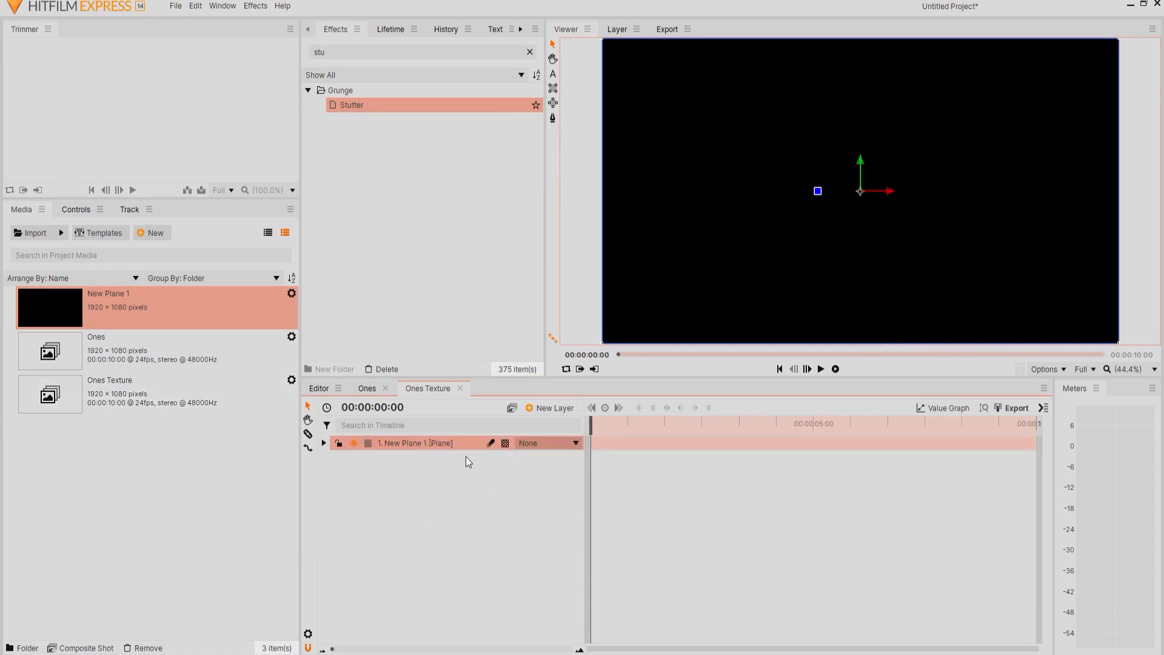
click(312, 52)
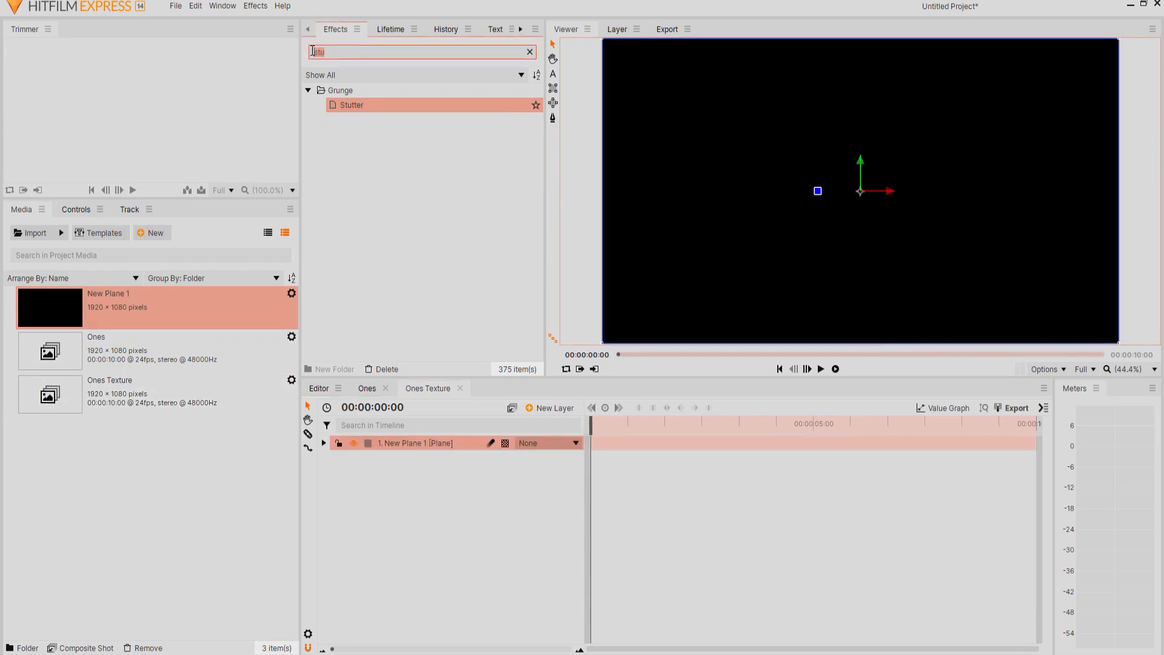
text(frac)
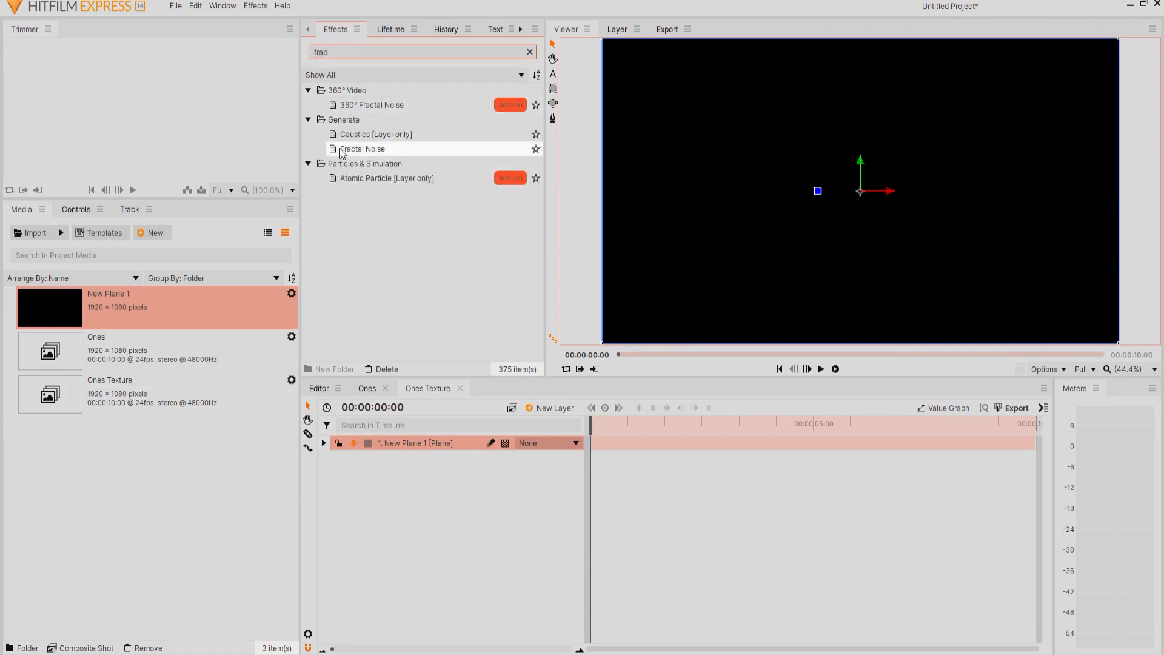
drag(342, 152, 391, 445)
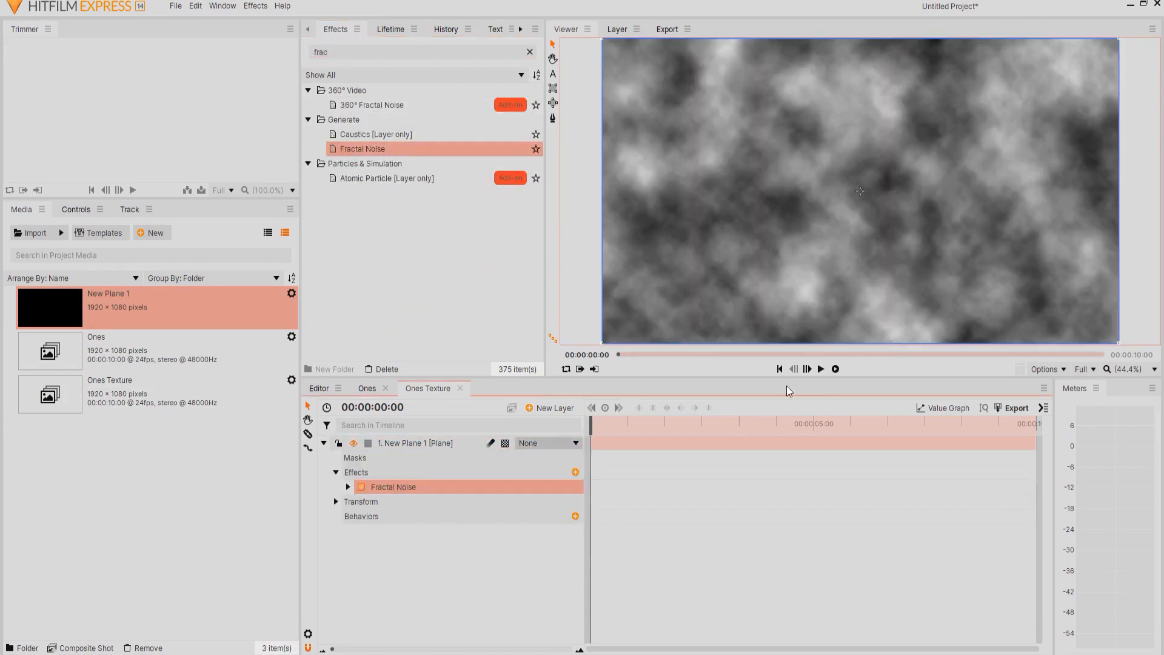
- Set the plane's Fractal Noise preset to Green Marble, and collapse and deselect the layer
click(348, 487)
click(472, 503)
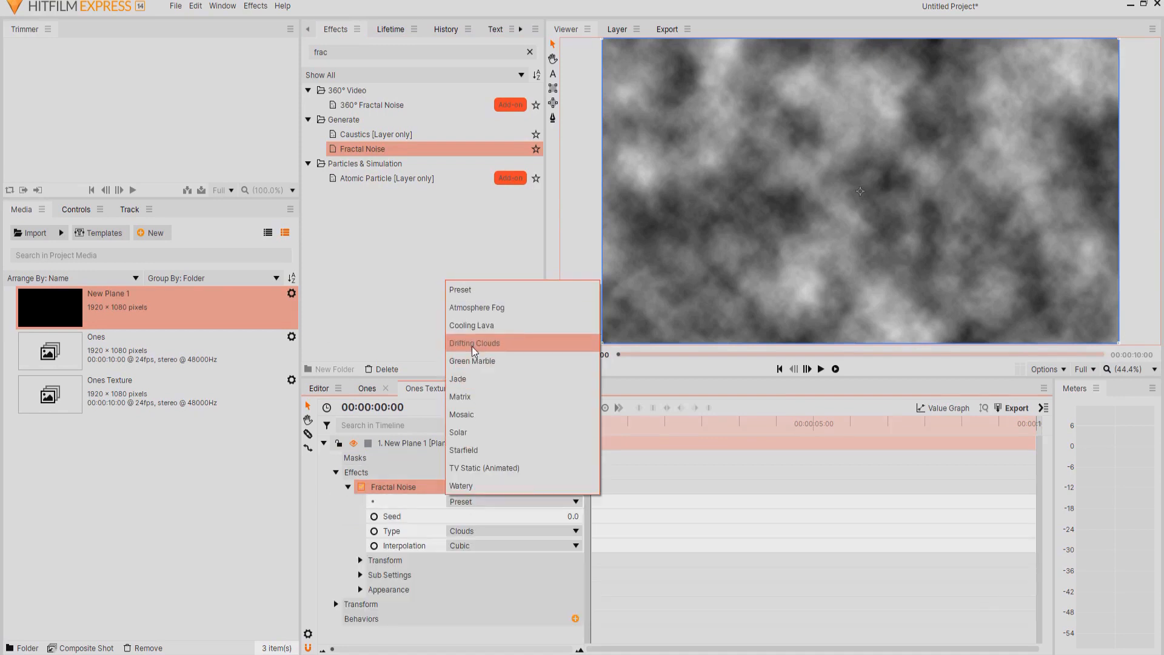
click(472, 362)
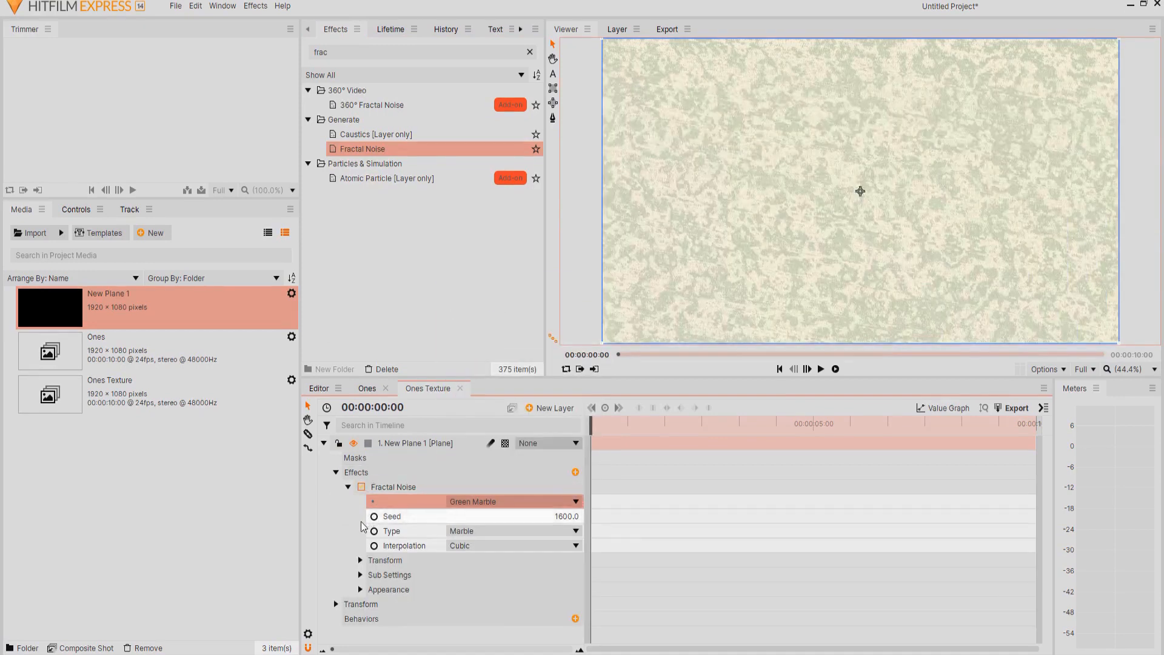
click(325, 443)
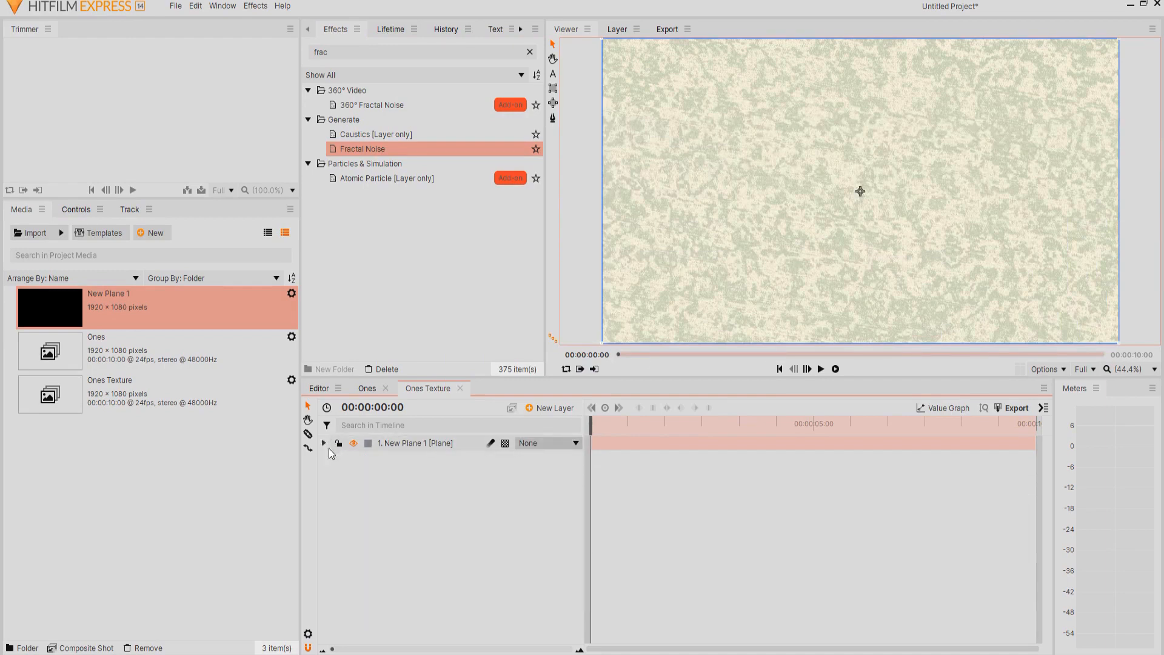
click(395, 514)
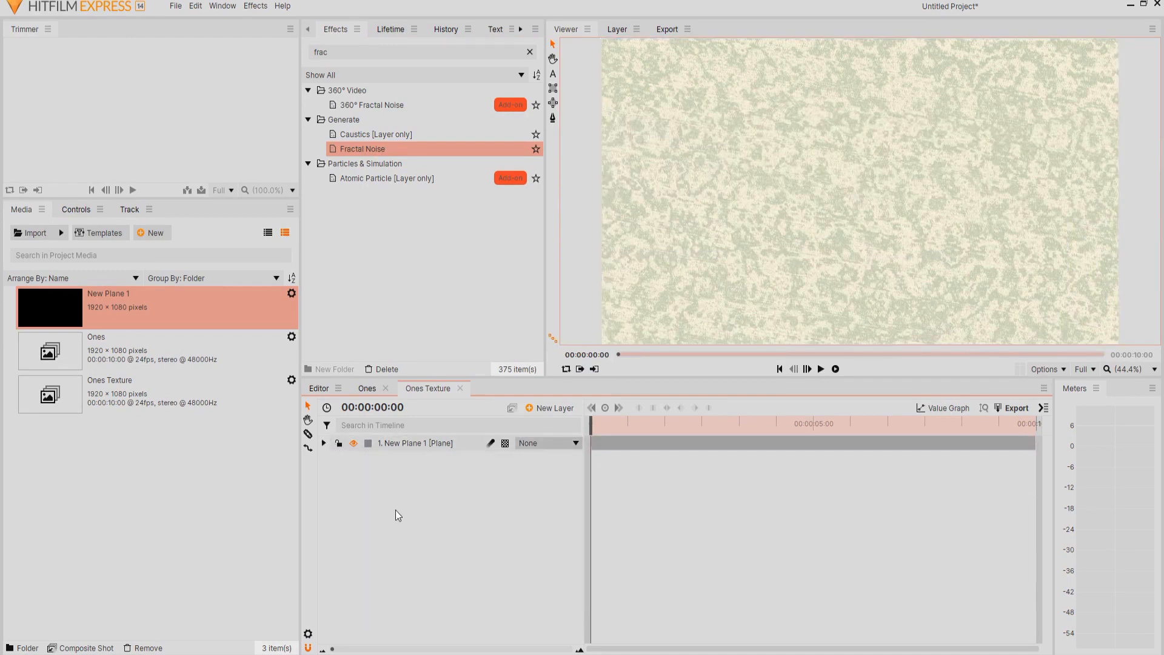
- Create a composite shot named Textured Ones and add Ones Texture with the hidden Ones composite beneath it
click(161, 234)
click(175, 250)
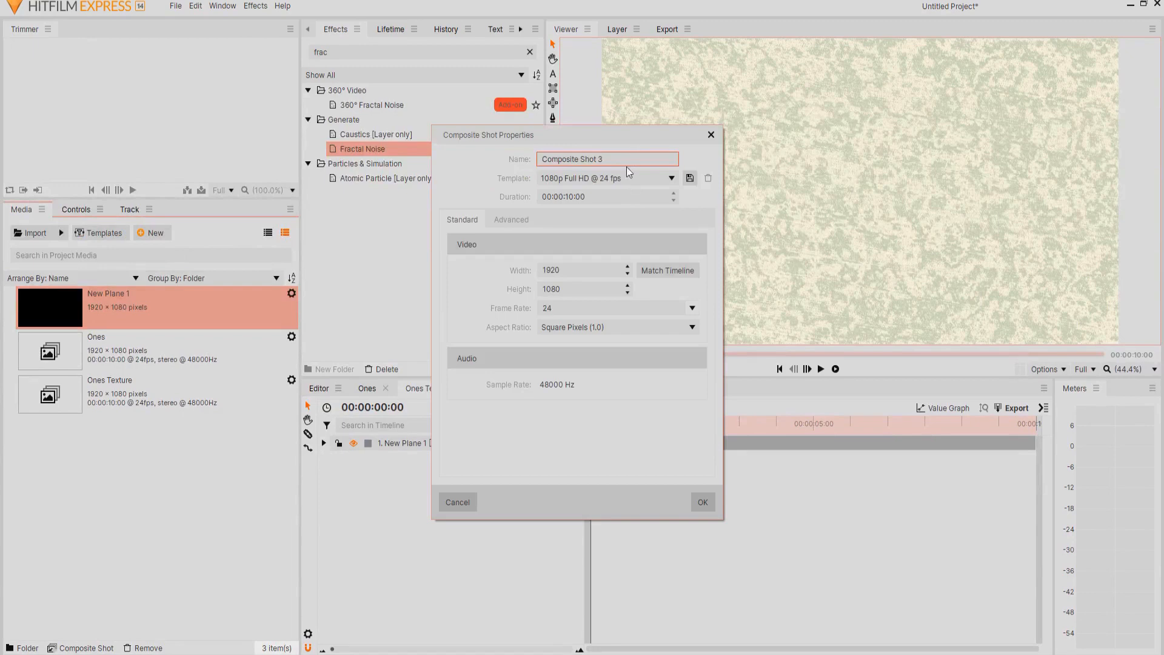
drag(577, 161, 488, 165)
text(Textured Ones)
click(701, 504)
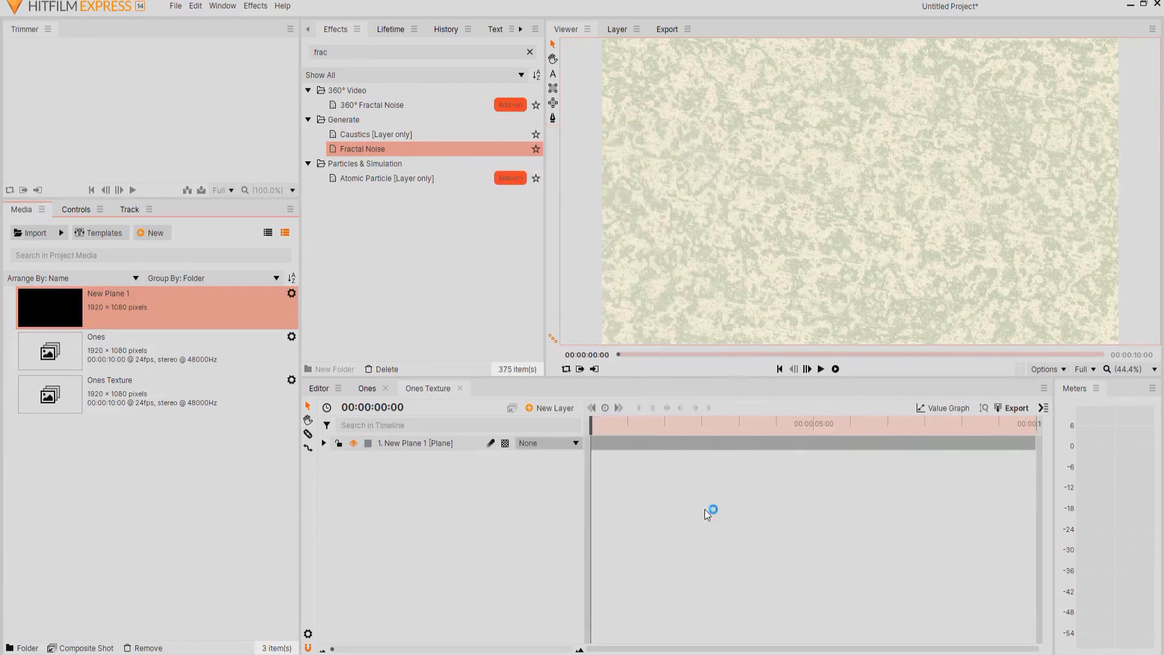
drag(221, 385, 431, 496)
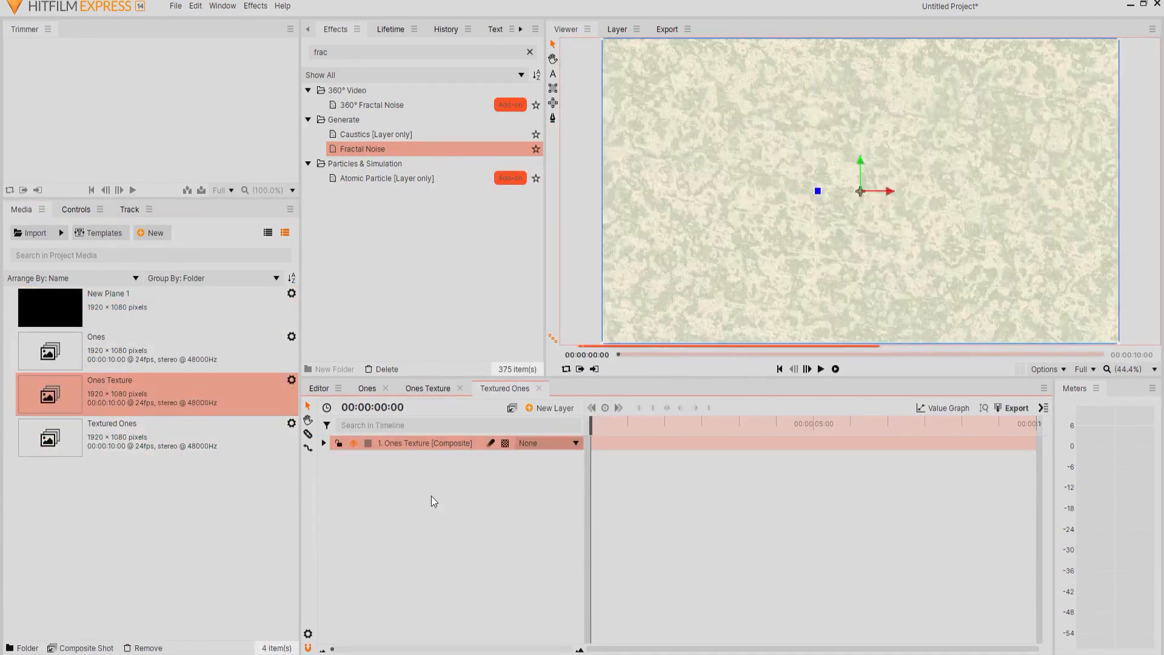
drag(115, 352, 350, 474)
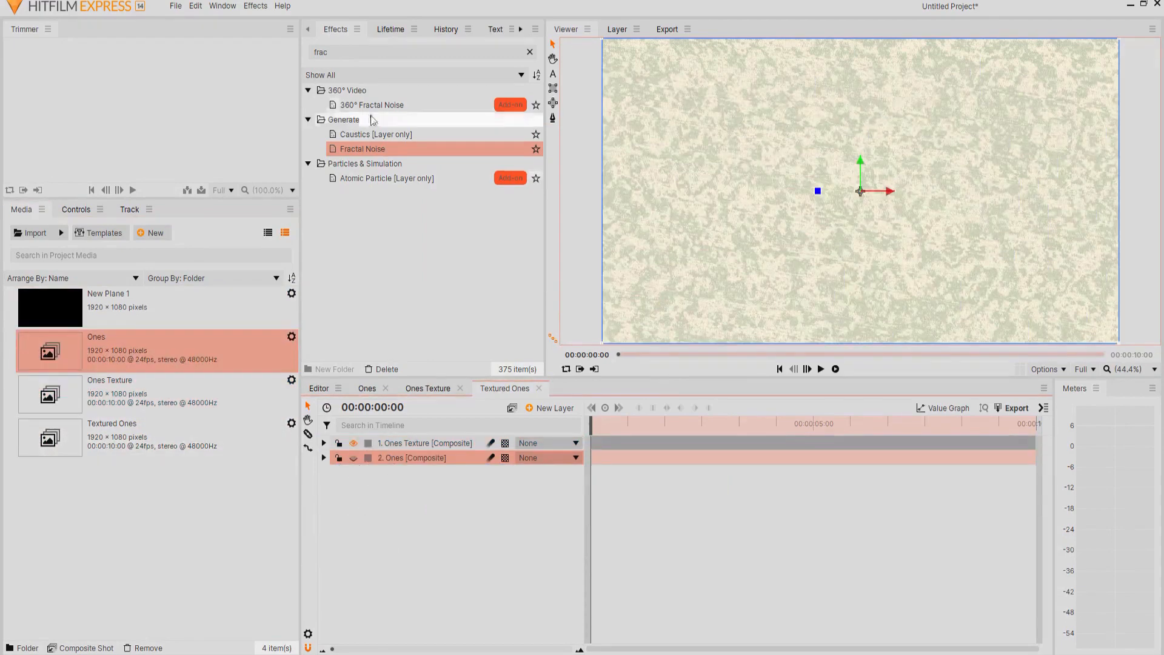
- Find the Set Matte effect and apply it to the Ones Texture layer in Textured Ones
double_click(367, 51)
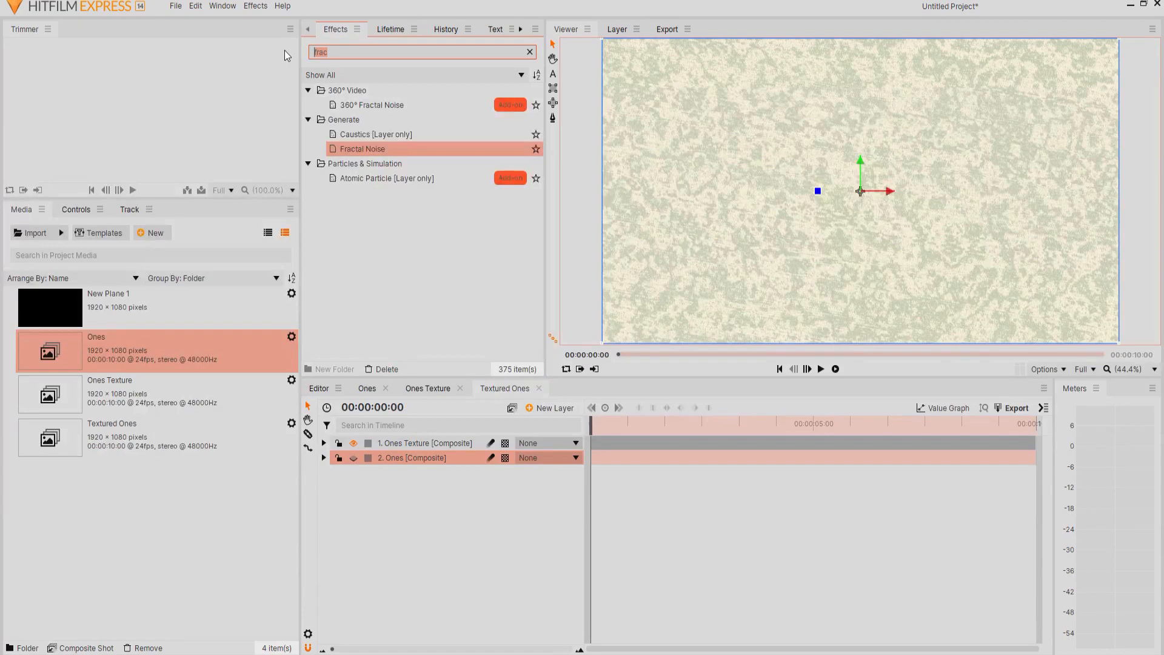
text(set)
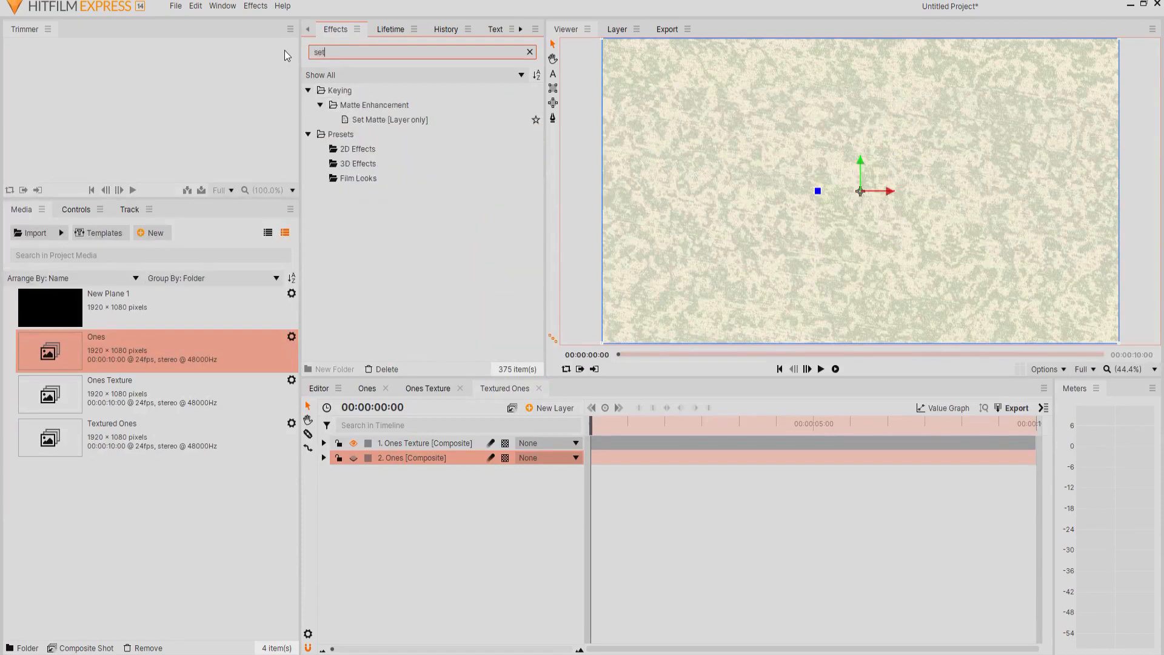
drag(395, 124, 410, 260)
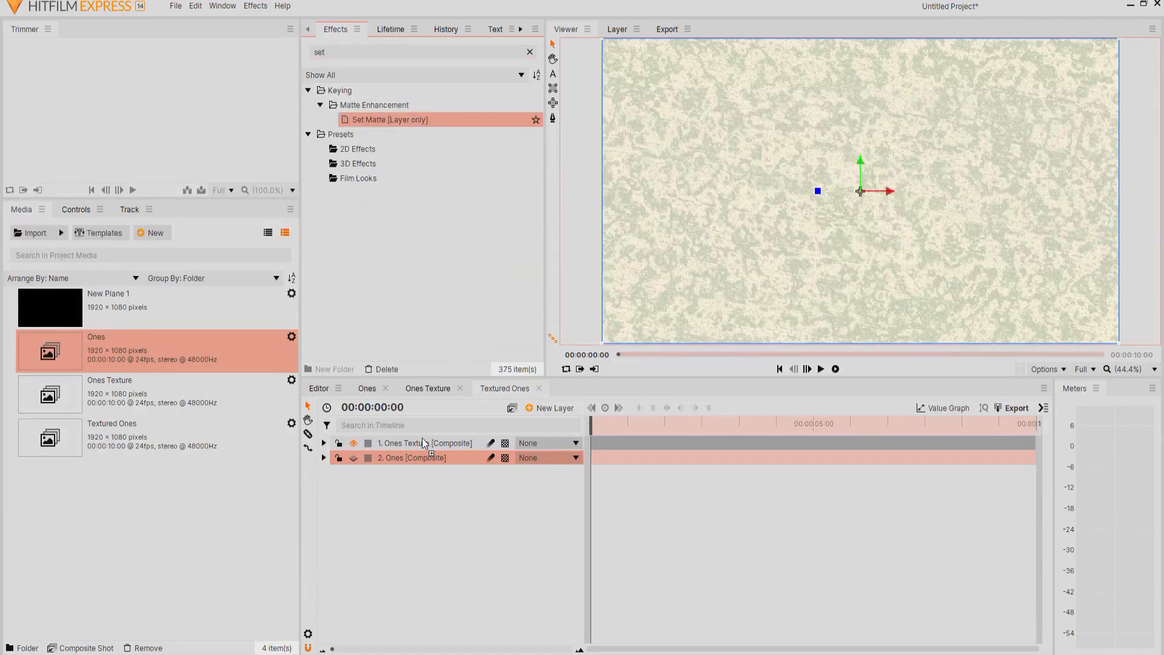
drag(424, 443, 425, 443)
- Set the Set Matte source layer to 2. Ones, and collapse and deselect the Ones Texture layer
click(348, 488)
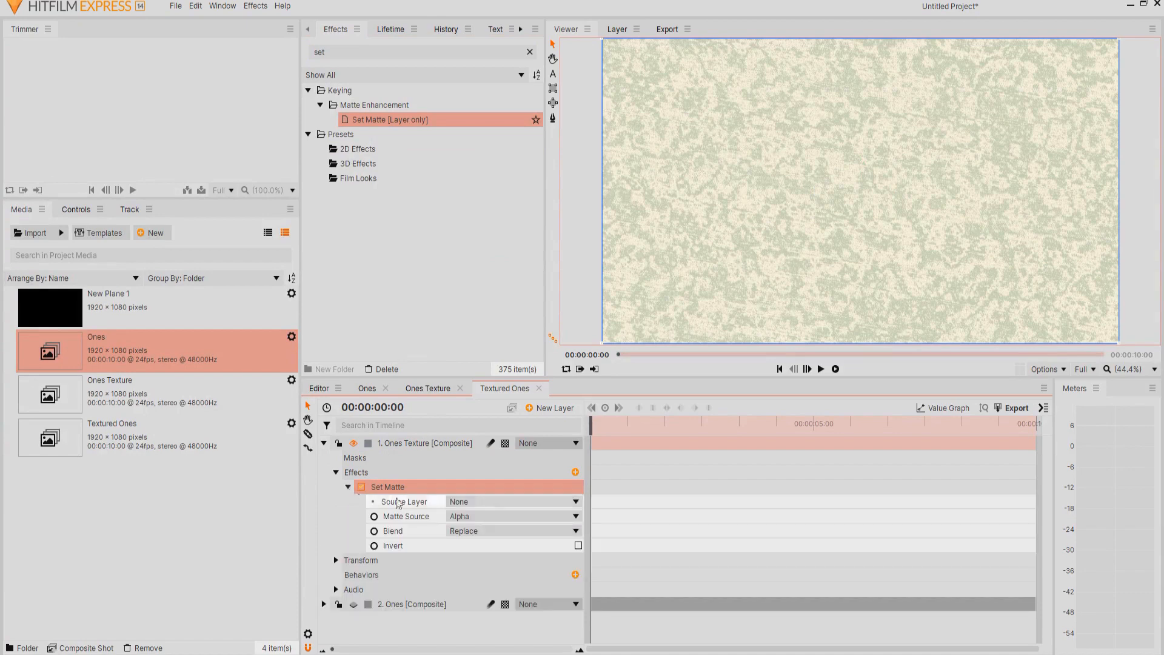
click(477, 501)
click(472, 537)
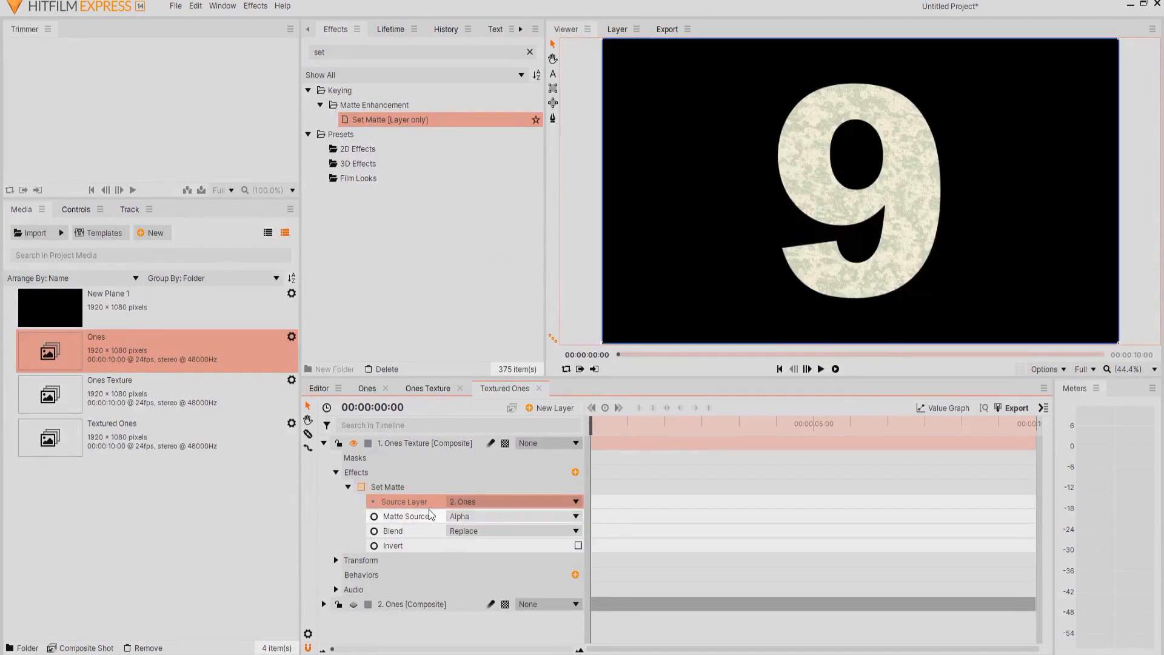
click(323, 443)
click(376, 501)
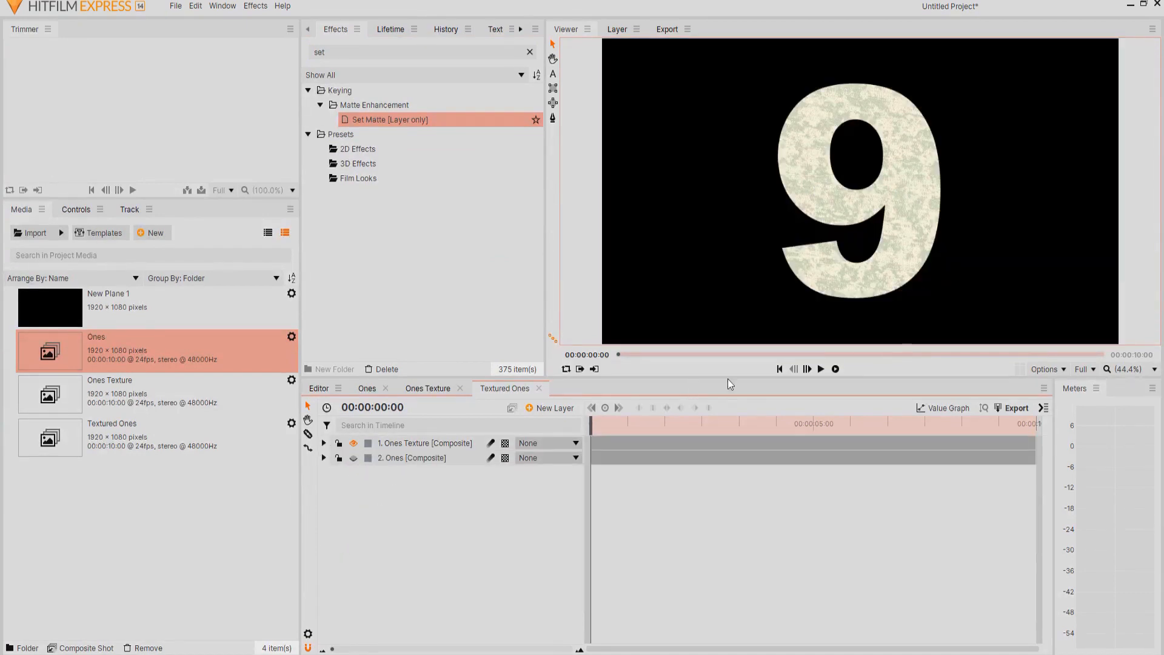
- Play the textured countdown to check the matte and return the playhead to the start
click(820, 369)
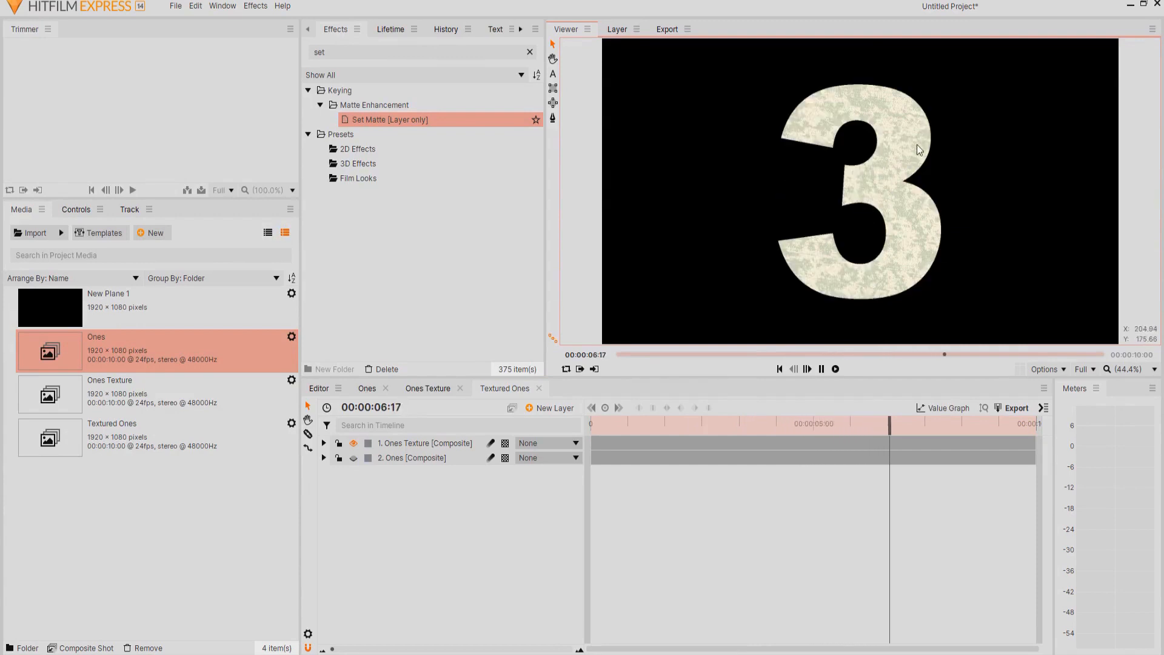
click(779, 368)
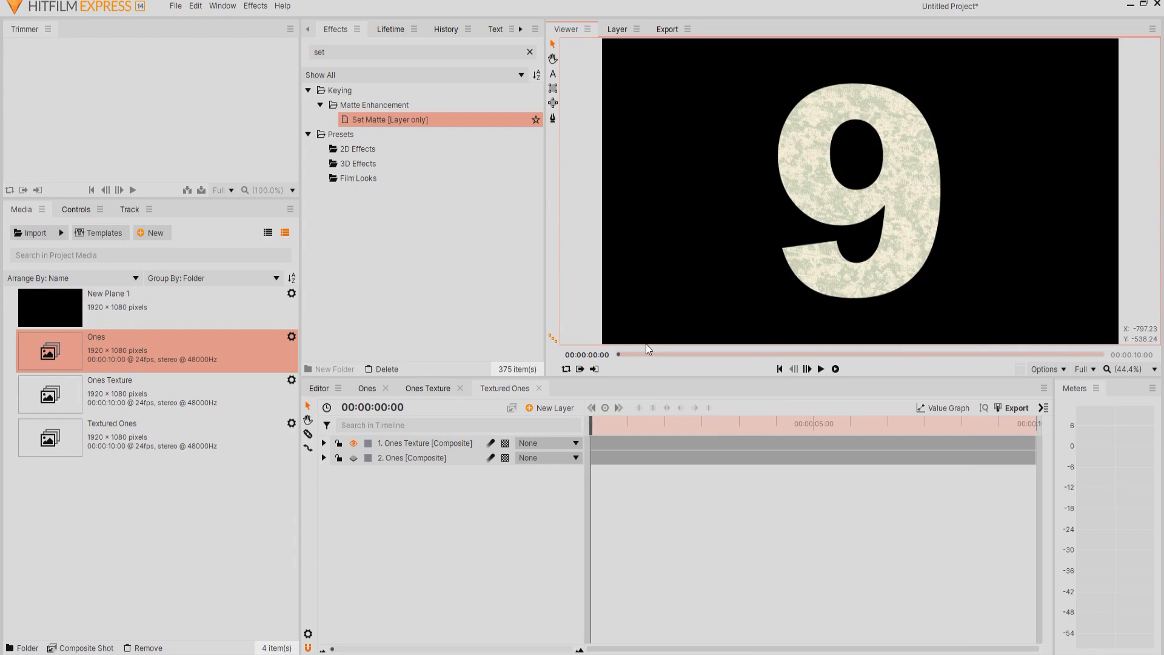
- In Ones Texture, keyframe the plane's Fractal Noise Seed at the first frame and set it to 1650 at the last frame
click(426, 391)
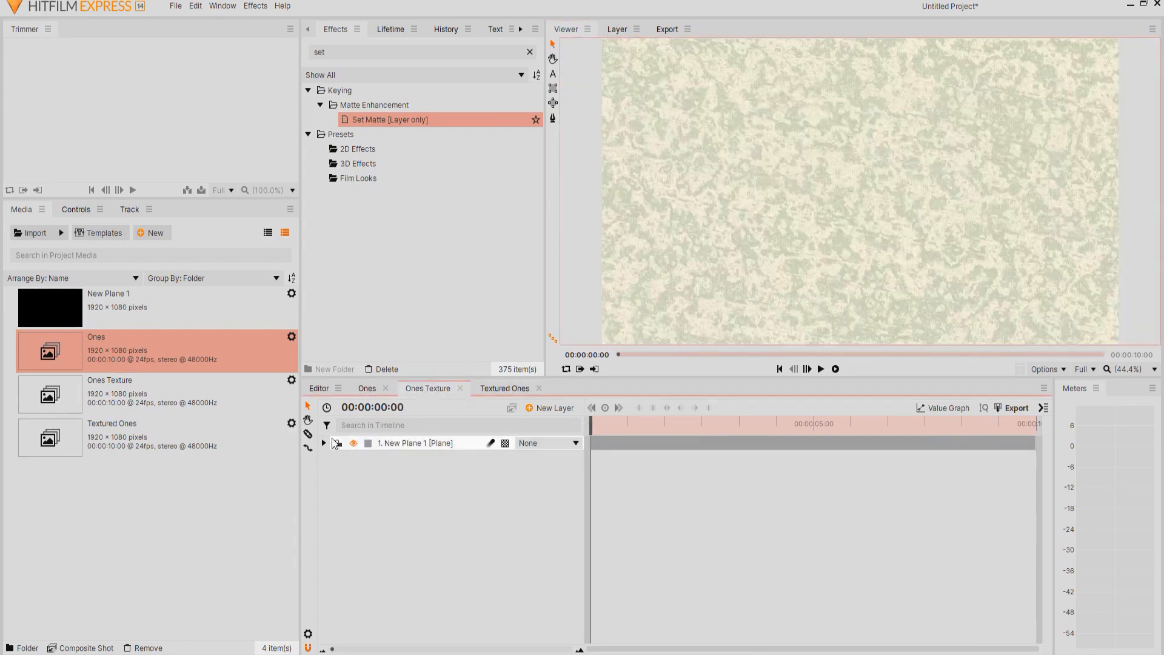
click(323, 443)
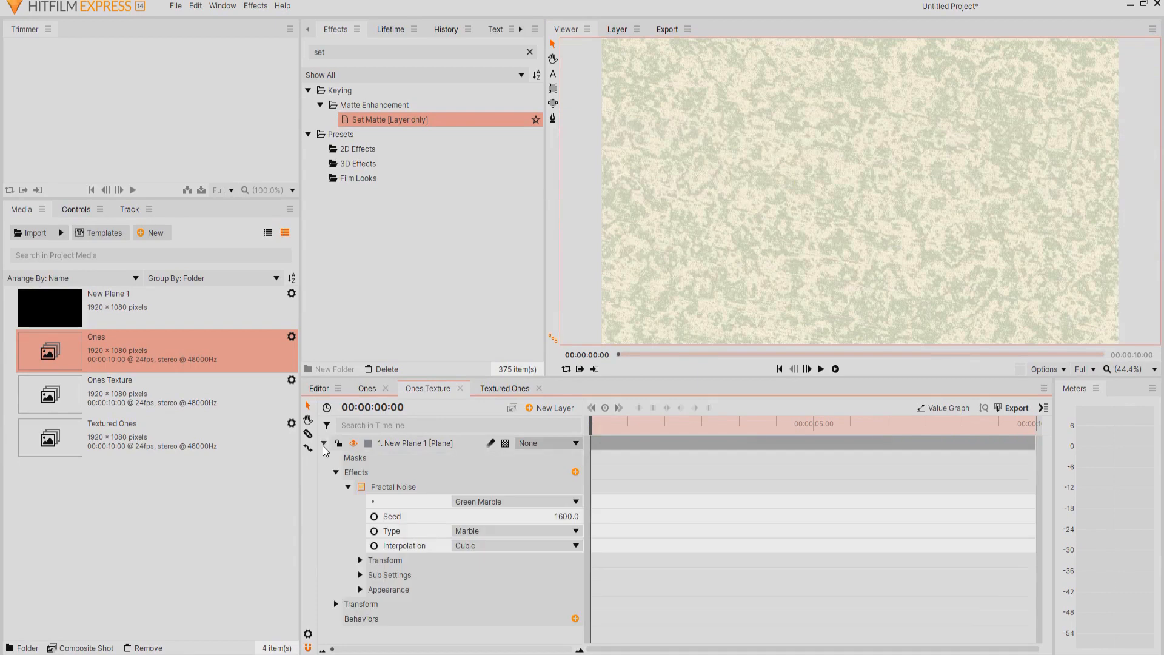
click(374, 517)
key(End)
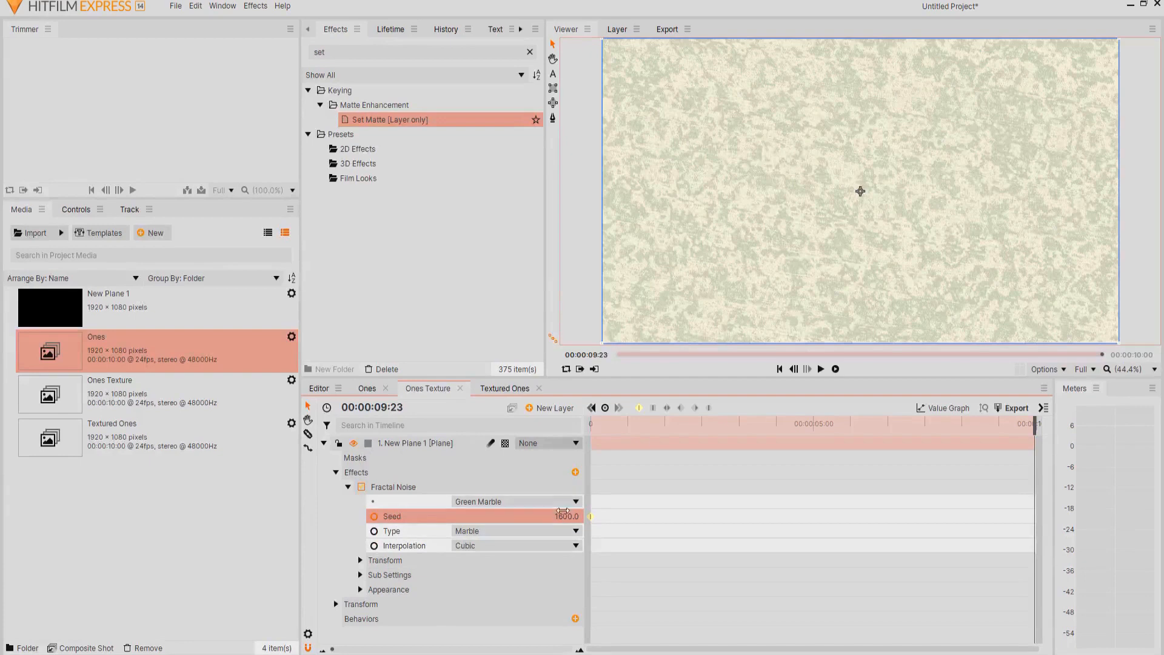
click(563, 516)
text(1650)
key(Return)
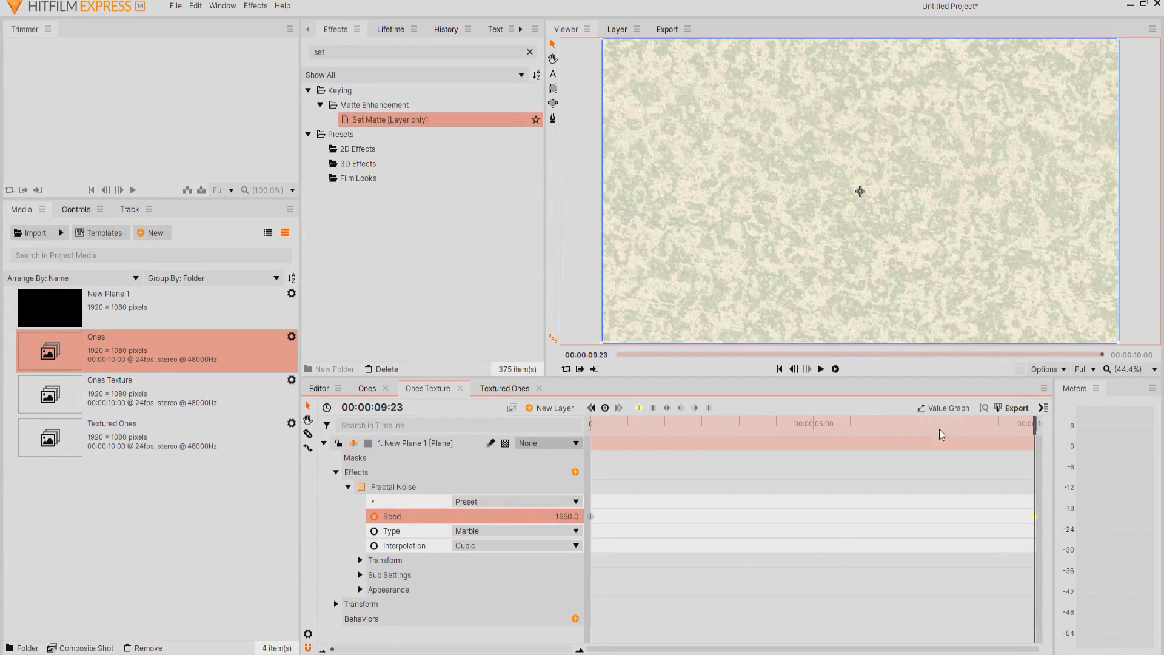
- Play the animated marble in Ones Texture and in Textured Ones, and return the playhead to the start
click(780, 370)
click(821, 370)
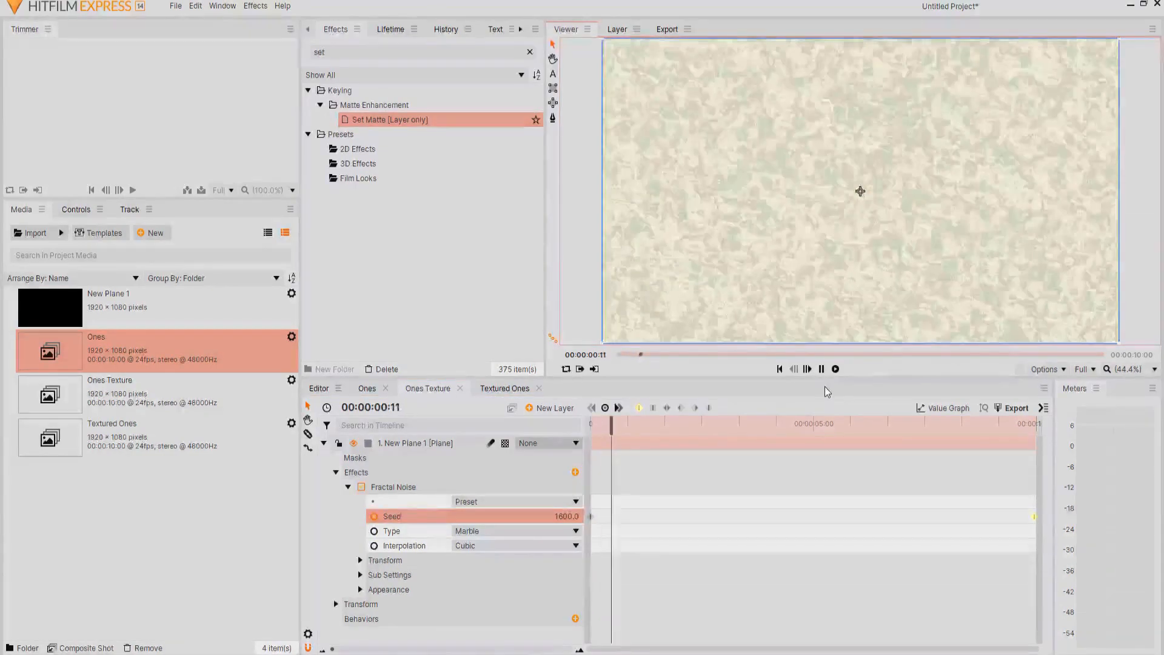
click(821, 369)
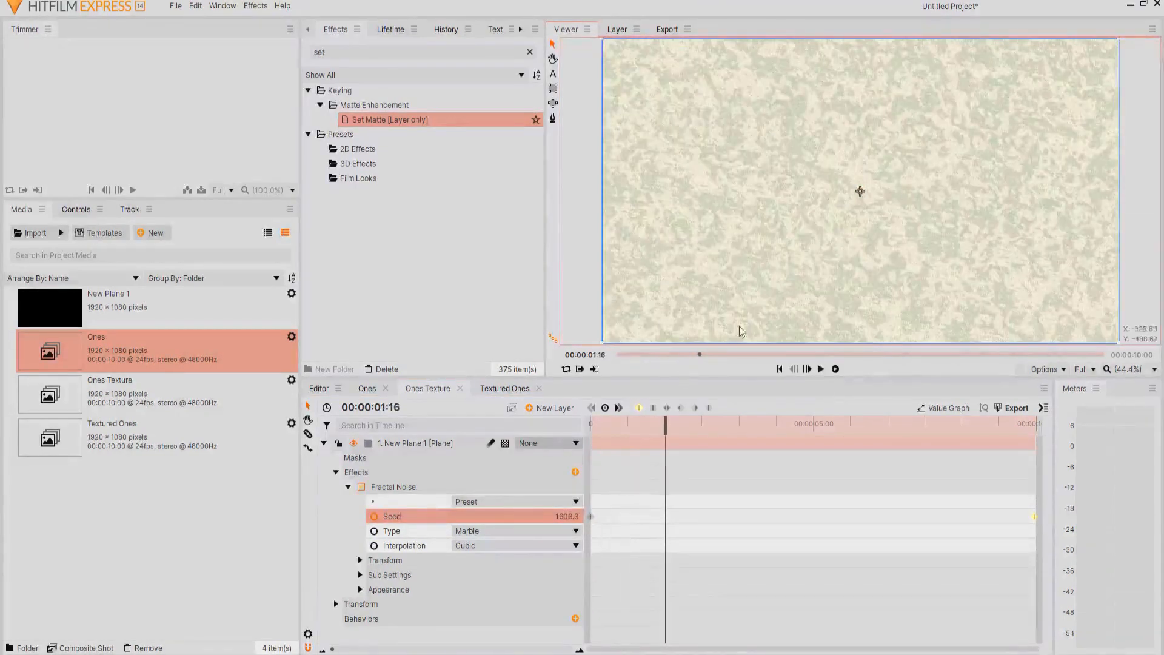
click(508, 389)
click(821, 369)
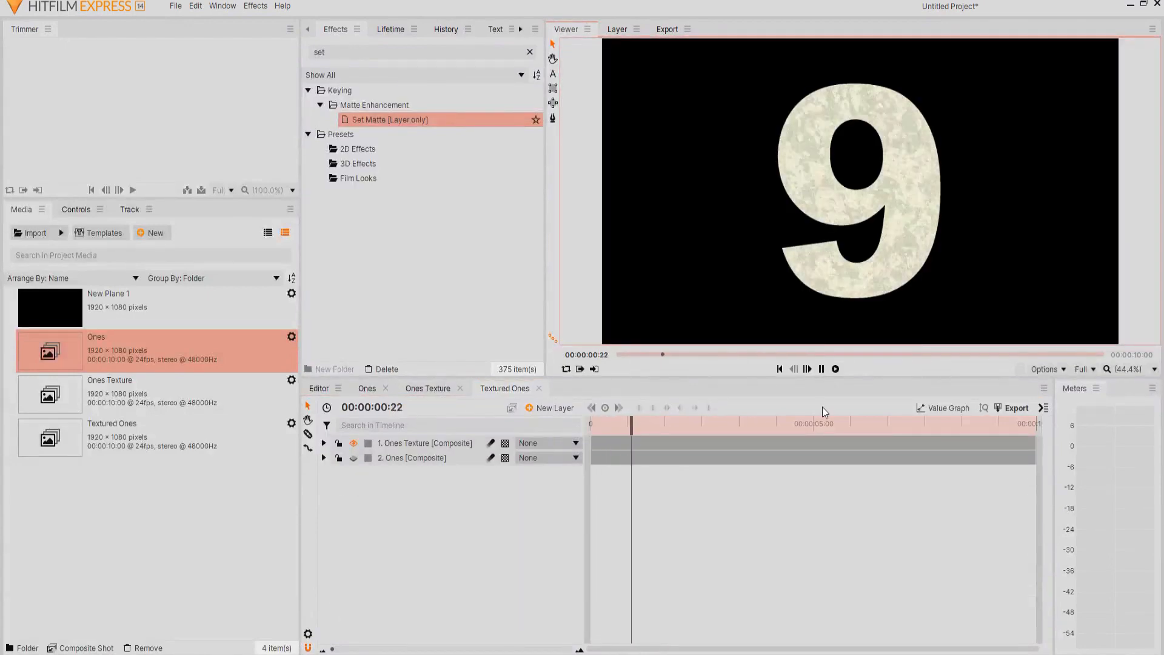
click(820, 369)
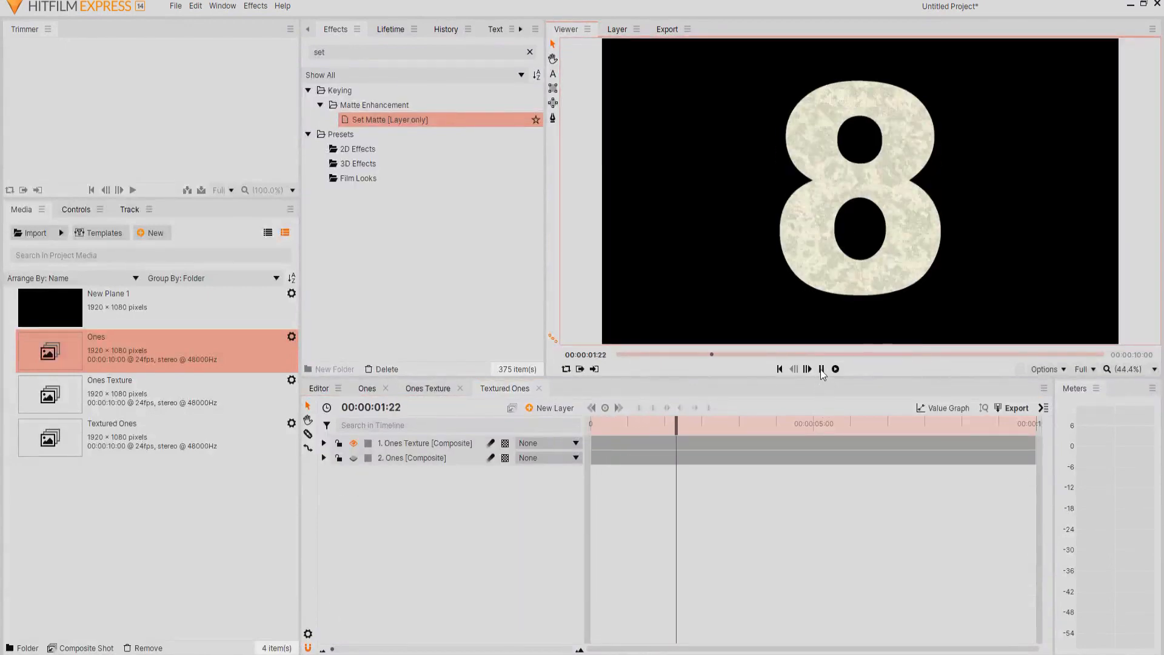
click(779, 369)
- Copy the Stutter effect from the text layer in Ones and paste it onto New Plane 1 in Ones Texture
click(366, 388)
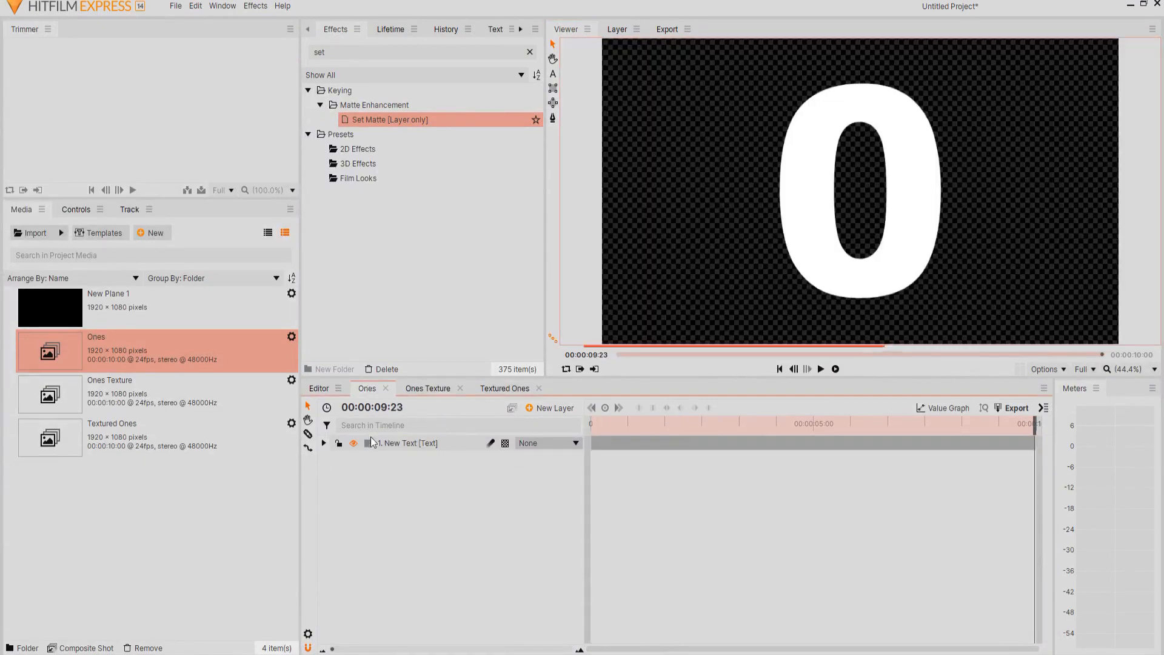
click(324, 443)
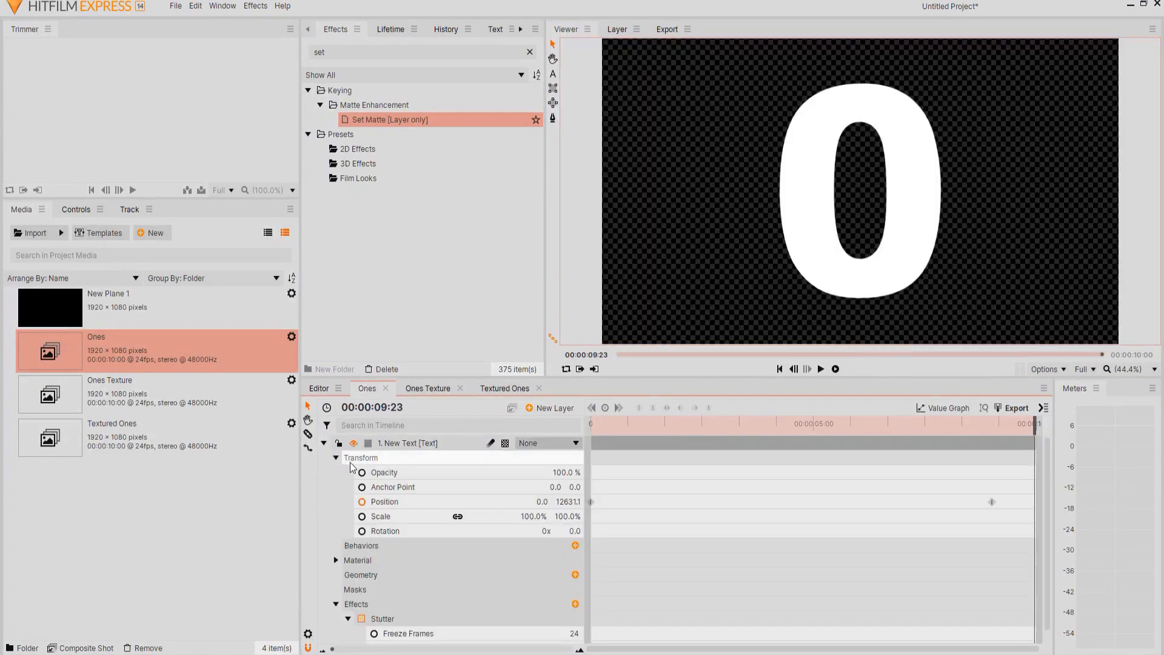
right_click(387, 620)
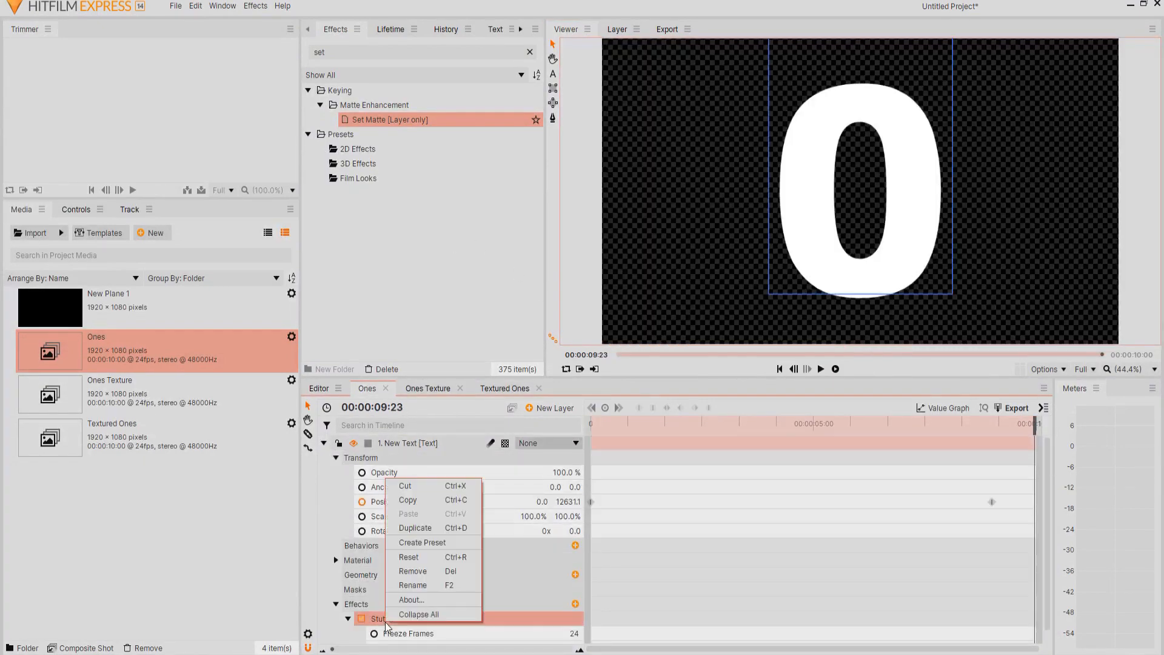
click(407, 499)
click(429, 391)
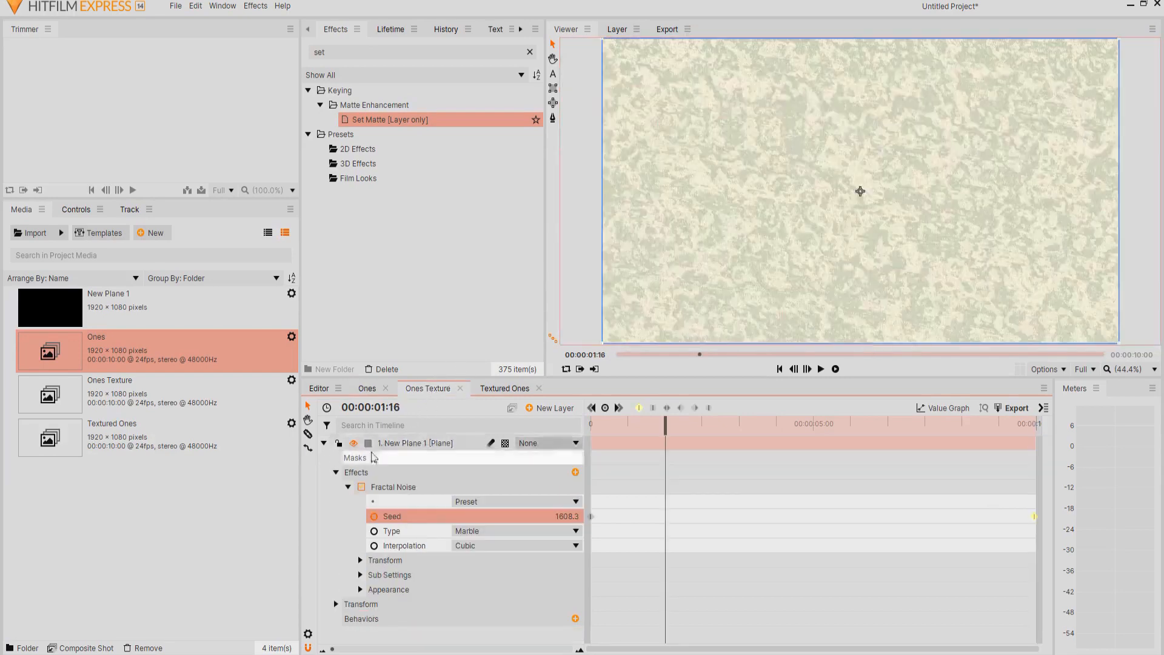
click(348, 487)
click(412, 443)
right_click(412, 441)
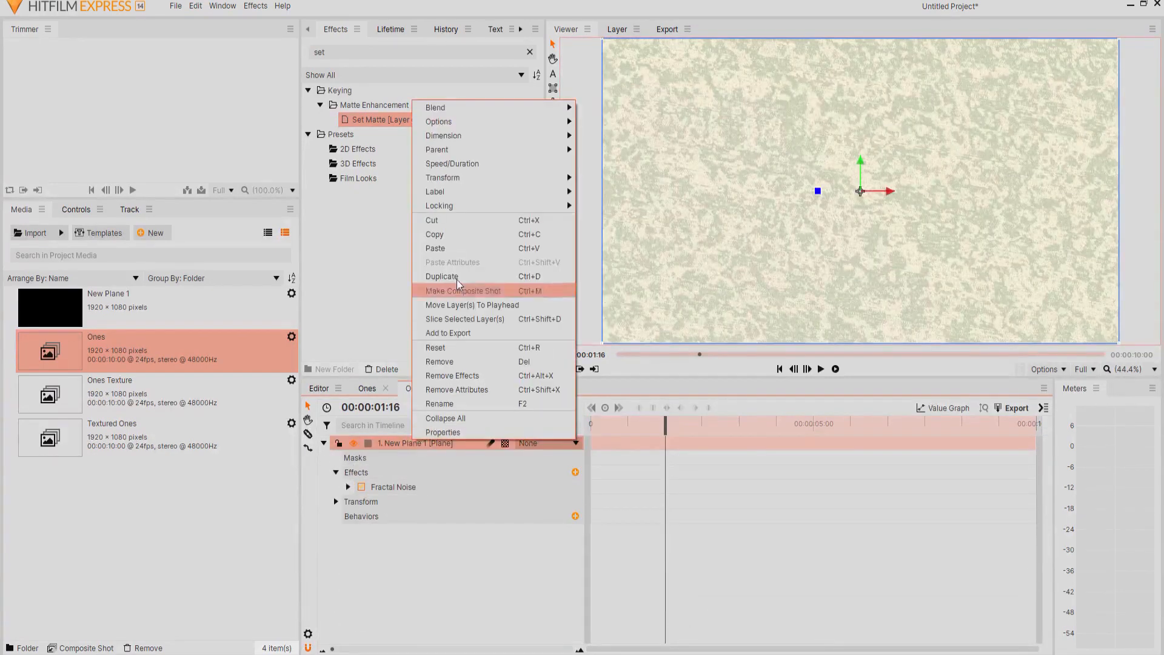
click(456, 243)
- Play Ones Texture and Textured Ones to check the stuttered marble, and enable the checkerboard background for Textured Ones
click(821, 369)
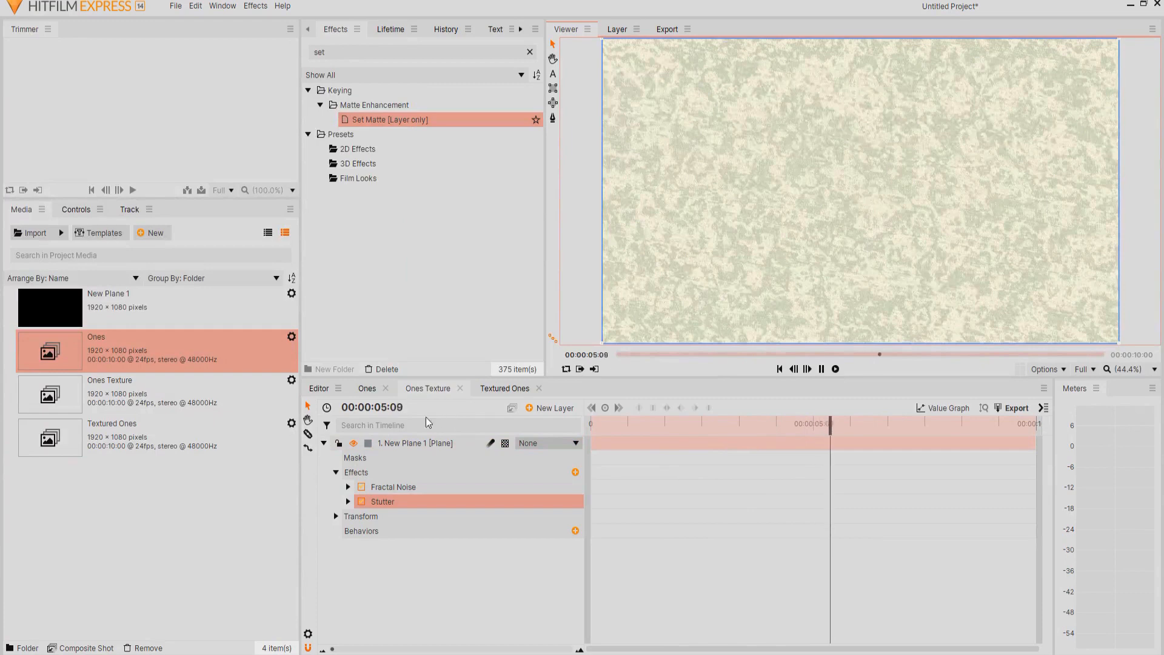
click(503, 388)
click(821, 368)
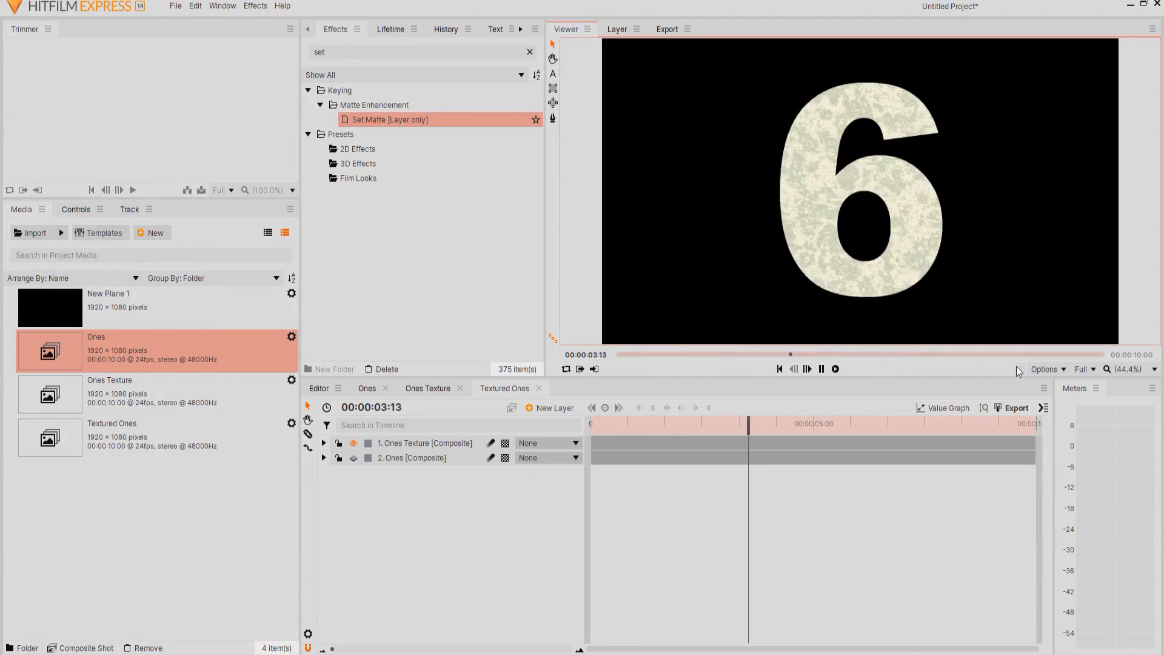
click(1044, 369)
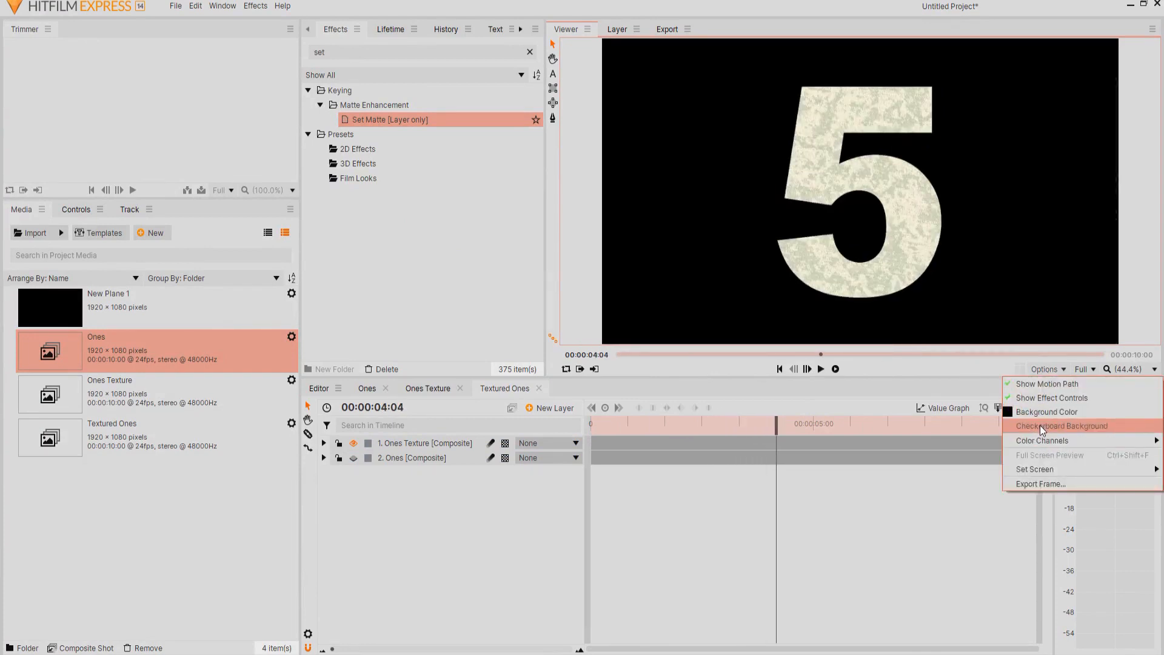
click(1041, 428)
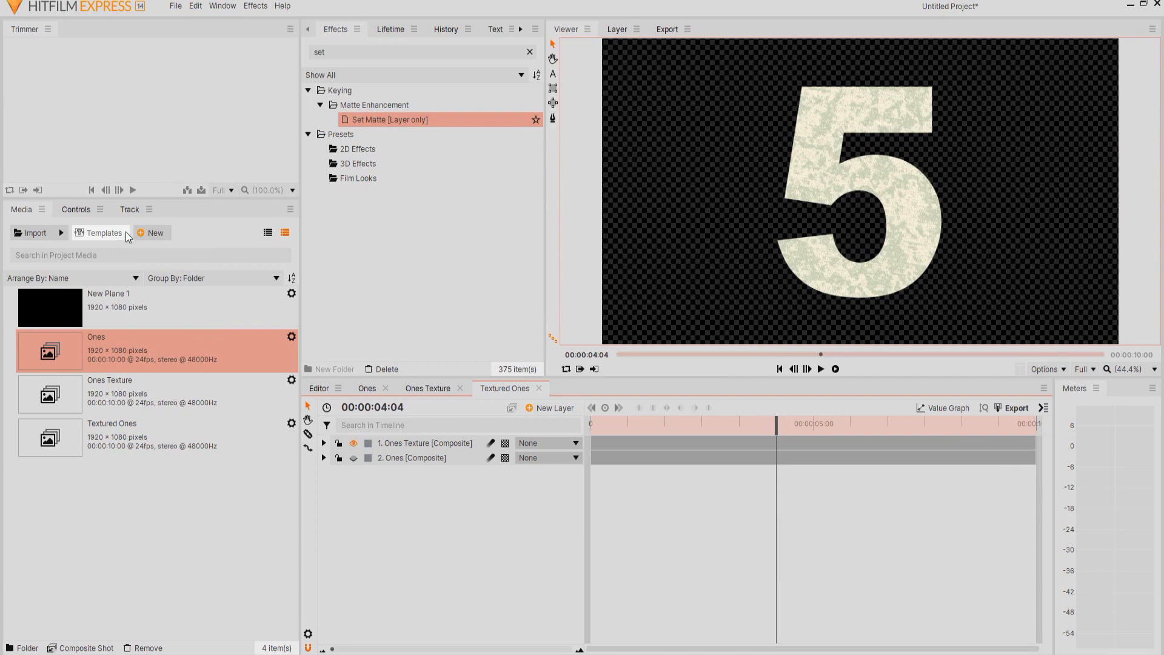
- Create a composite shot named Final Ones using the 1080p Full HD @ 24 fps template
click(153, 233)
click(163, 249)
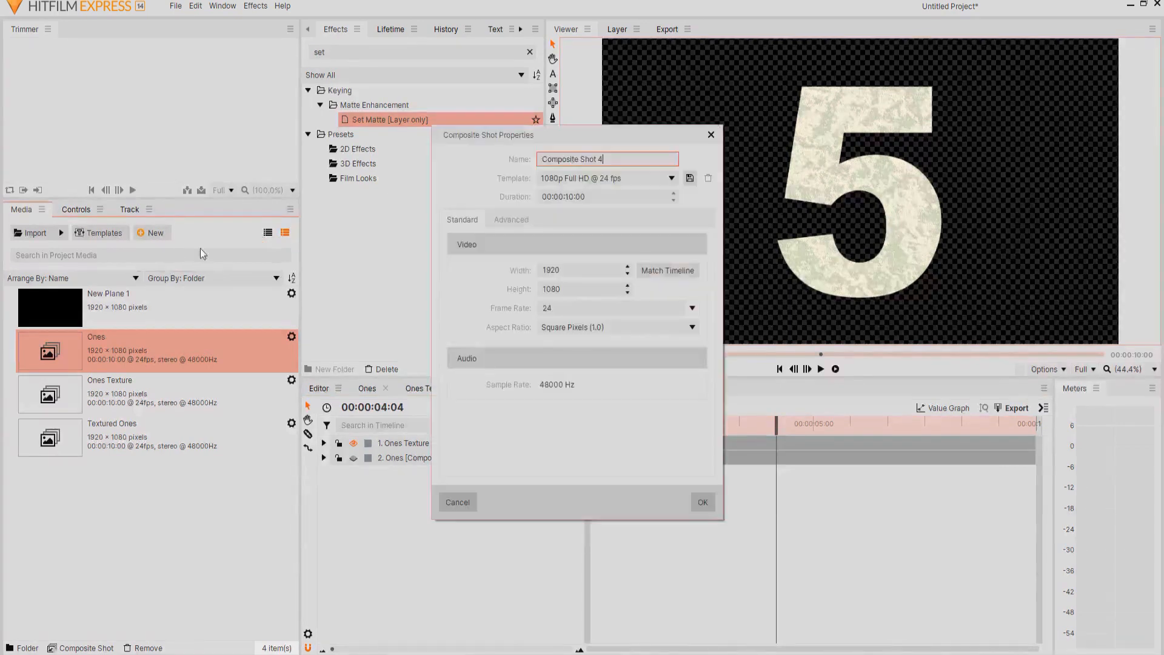
drag(624, 160, 521, 157)
text(Final Ones)
click(702, 502)
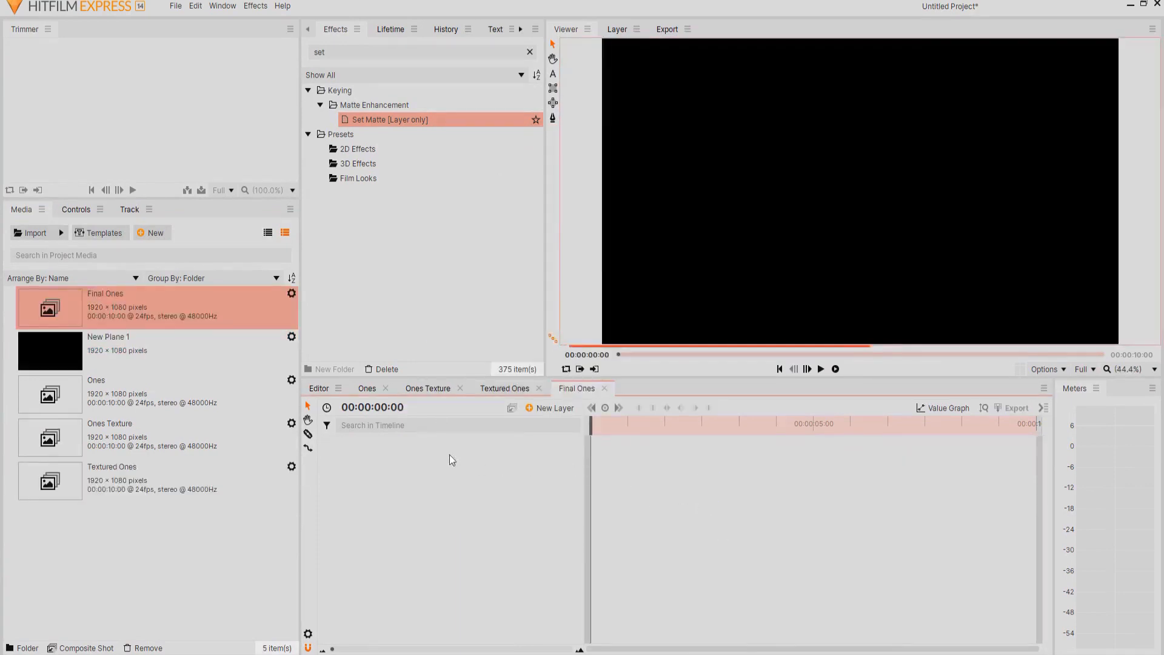
- Add Textured Ones to the Final Ones timeline and enable the checkerboard background, leaving the layer deselected
drag(111, 480, 357, 447)
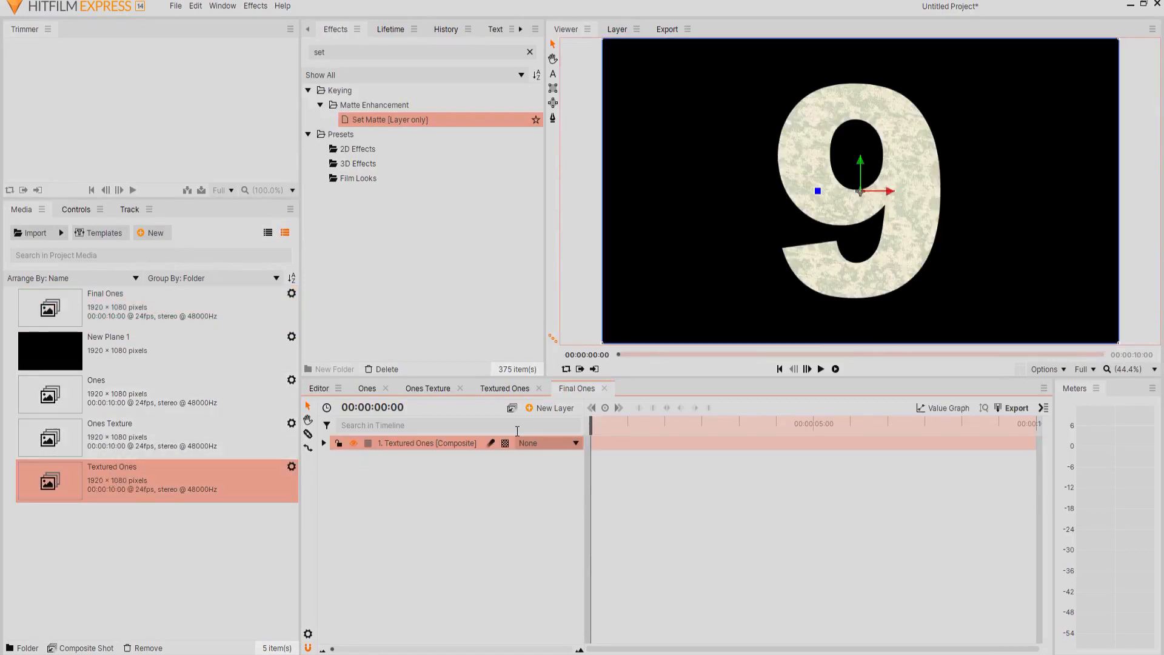
click(1039, 369)
click(1032, 424)
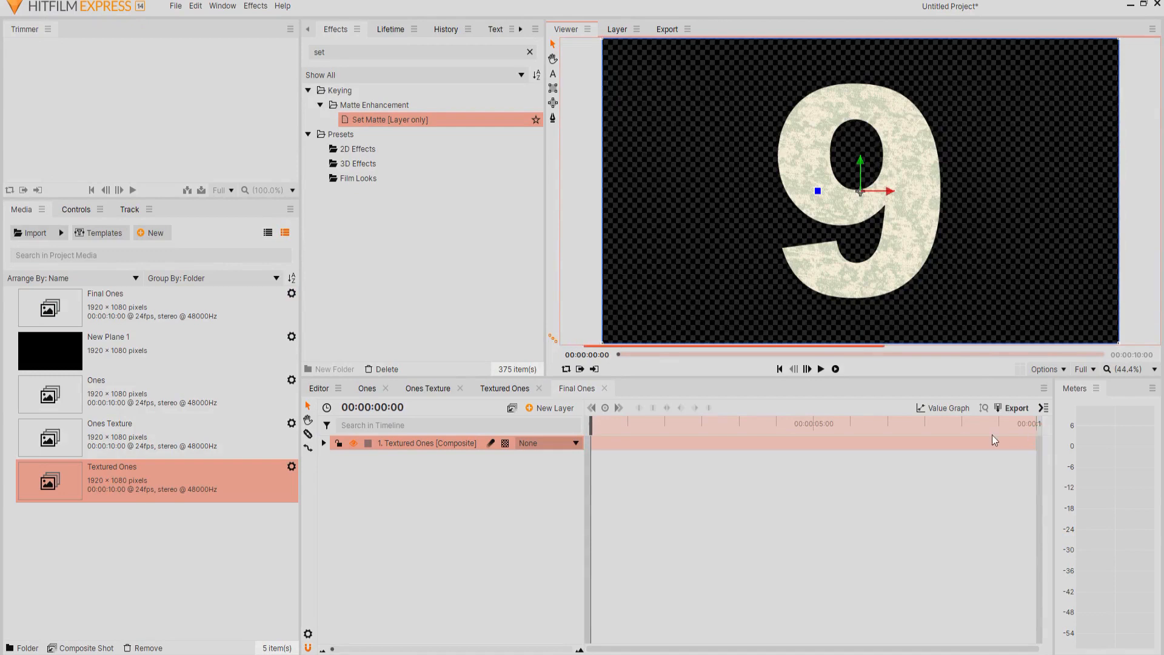
click(462, 537)
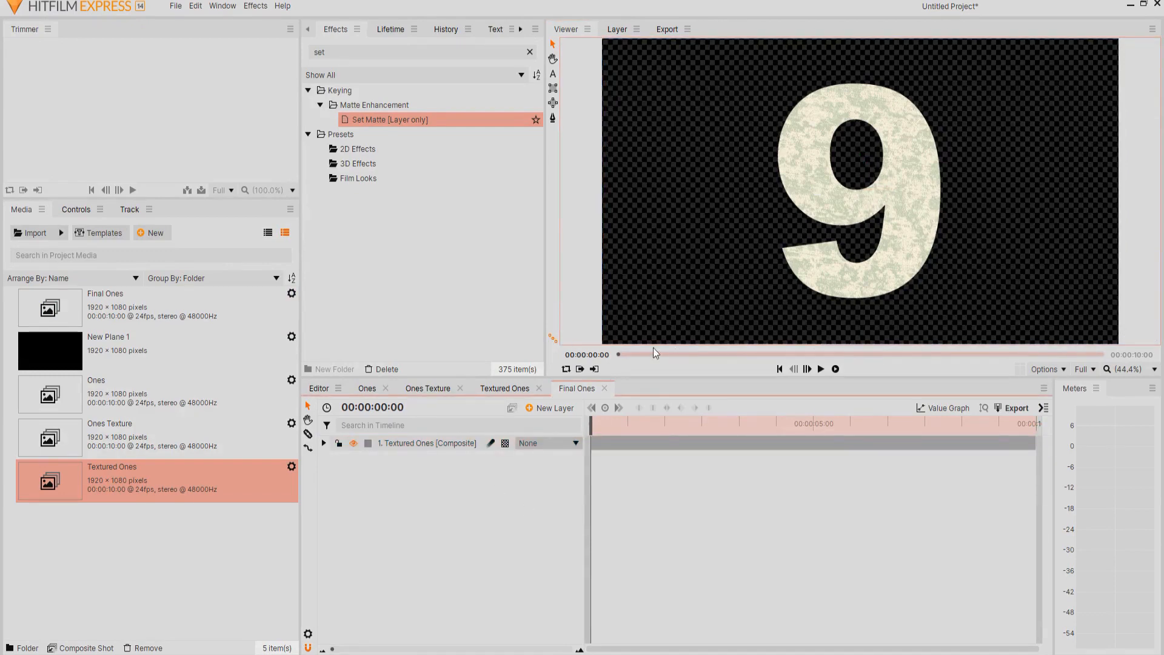
- Duplicate the Textured Ones layer in Final Ones and select the lower copy
click(432, 442)
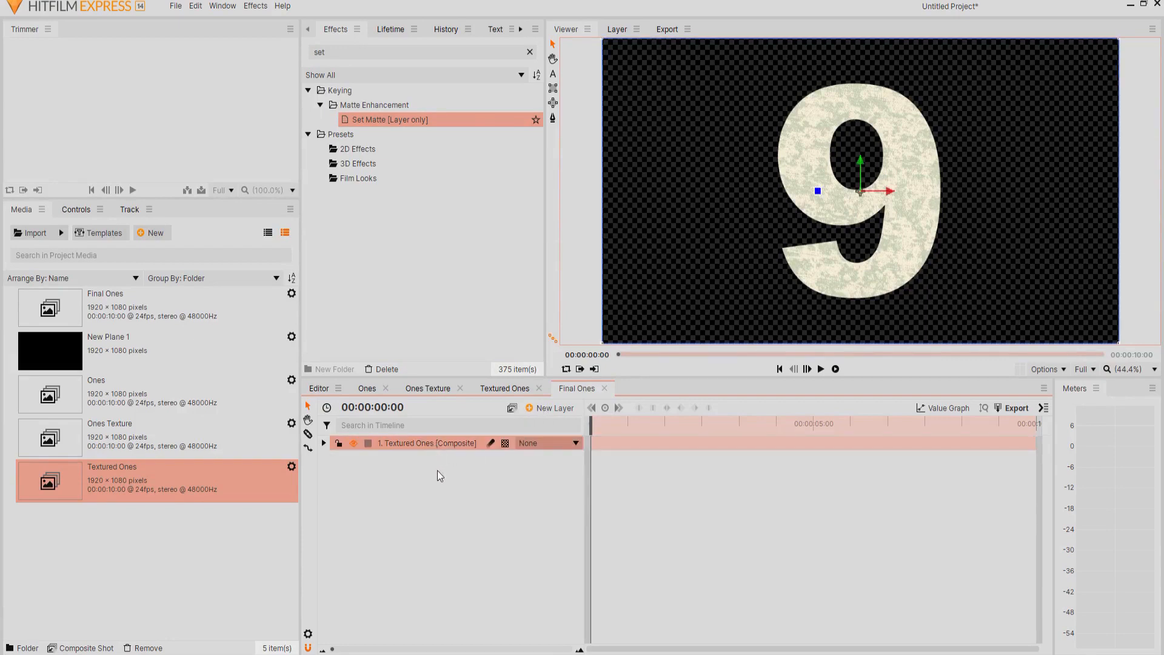
key(ctrl+d)
click(414, 460)
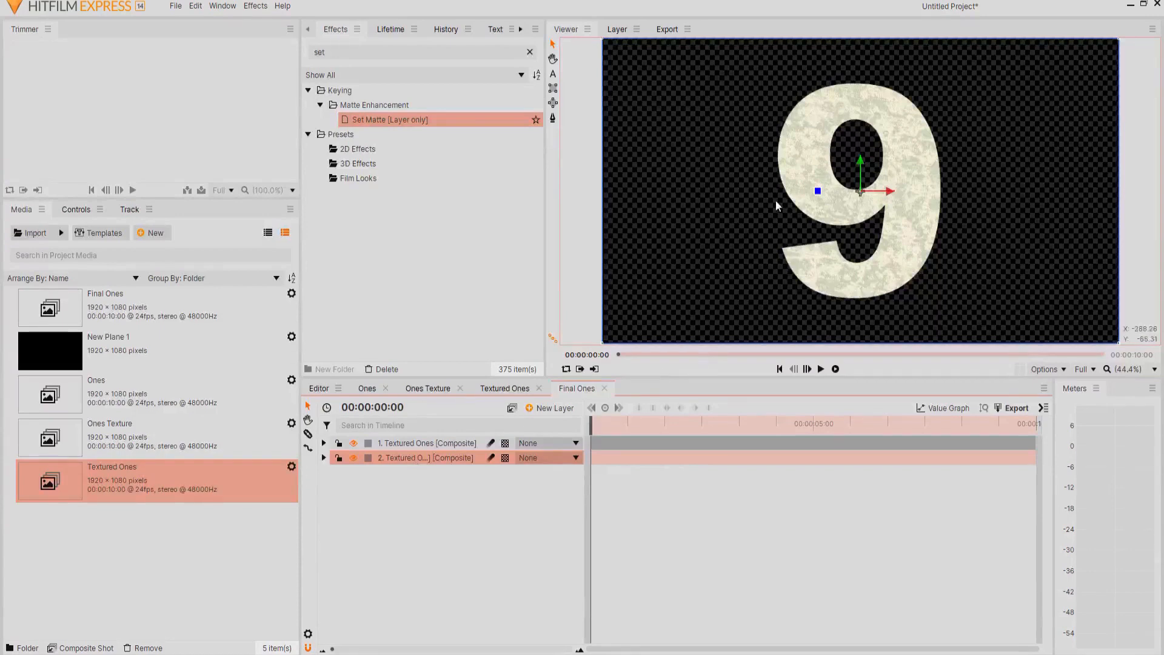
- Find the Zoom Blur effect, apply it to the lower Textured Ones layer and set its Strength to -35
double_click(384, 52)
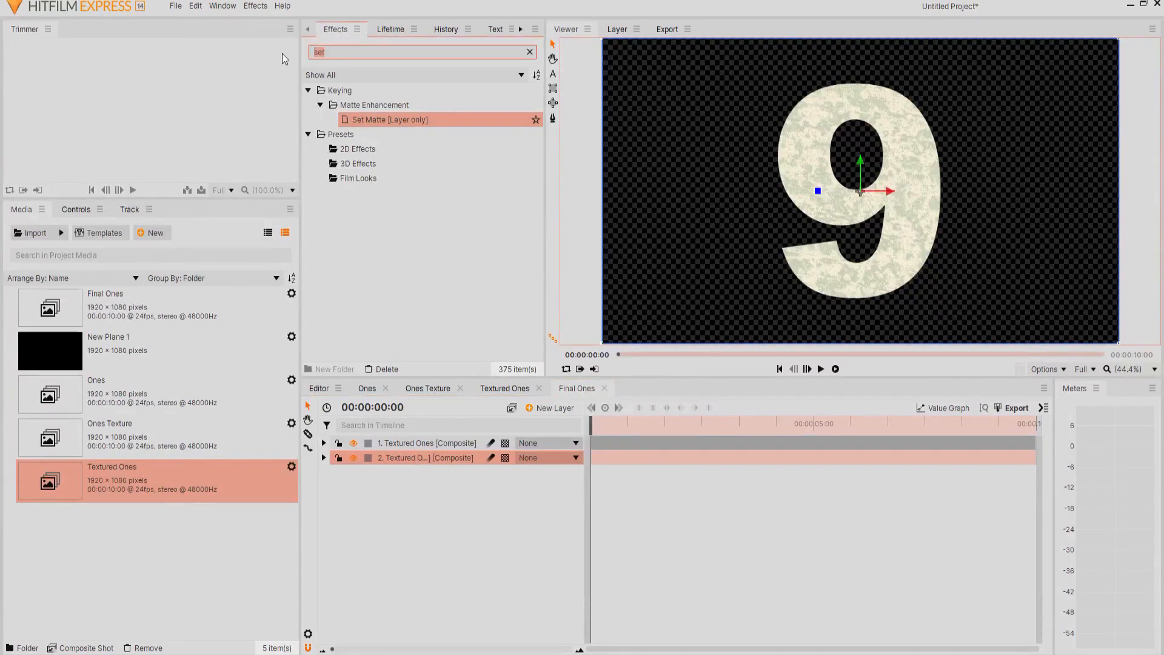
text(zoom)
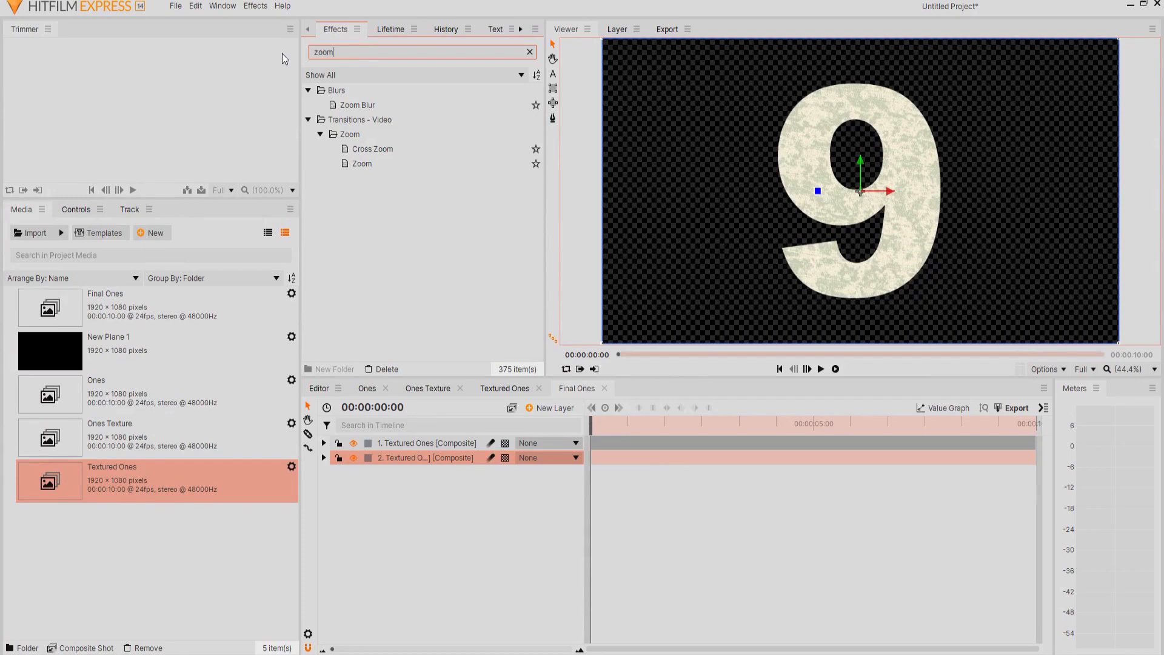
drag(357, 105, 405, 459)
click(348, 501)
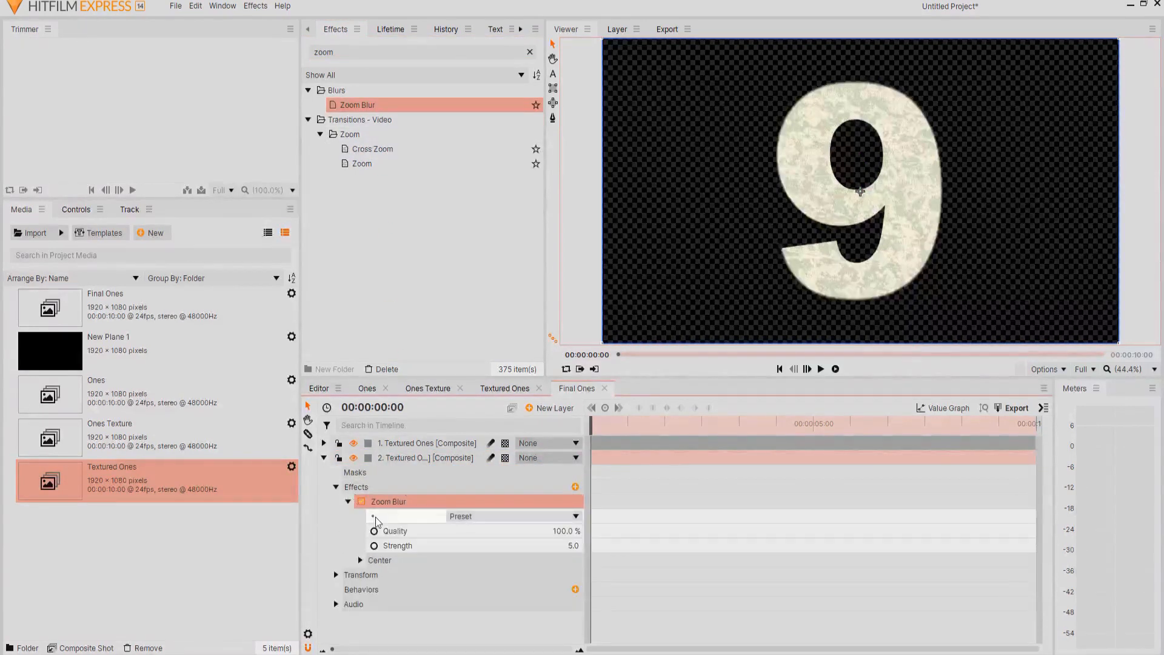
drag(570, 545, 521, 545)
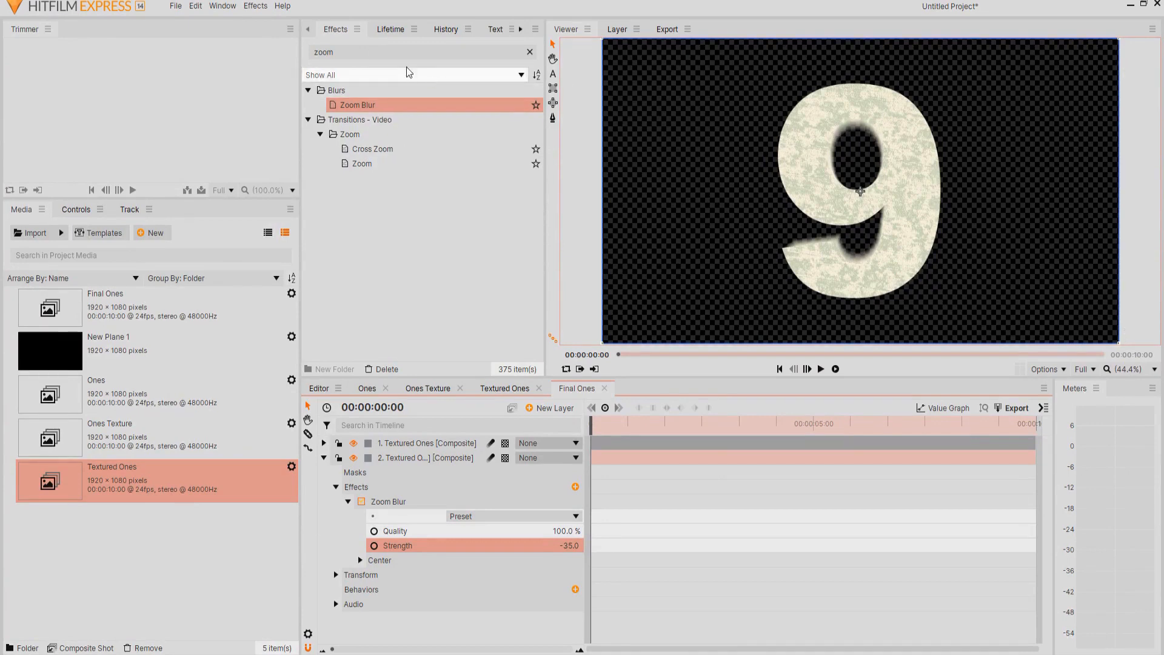
- Search the effects for alpha and apply Crush Blacks & Whites Alpha below Zoom Blur on the lower Textured Ones layer
drag(388, 53, 278, 56)
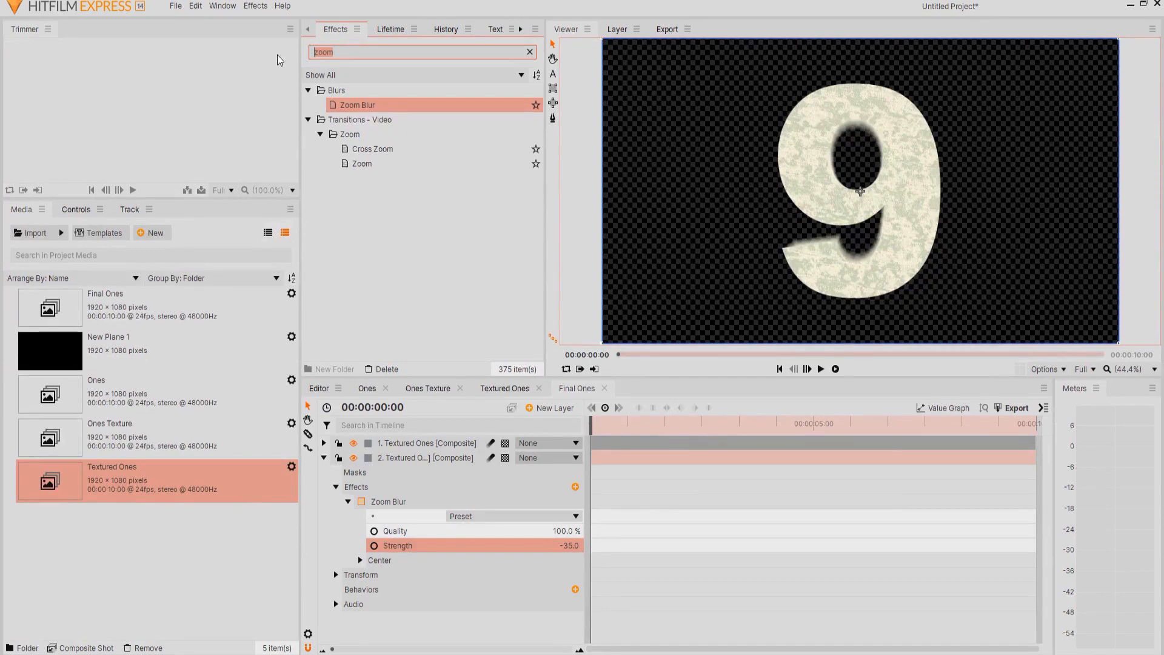
text(alpha)
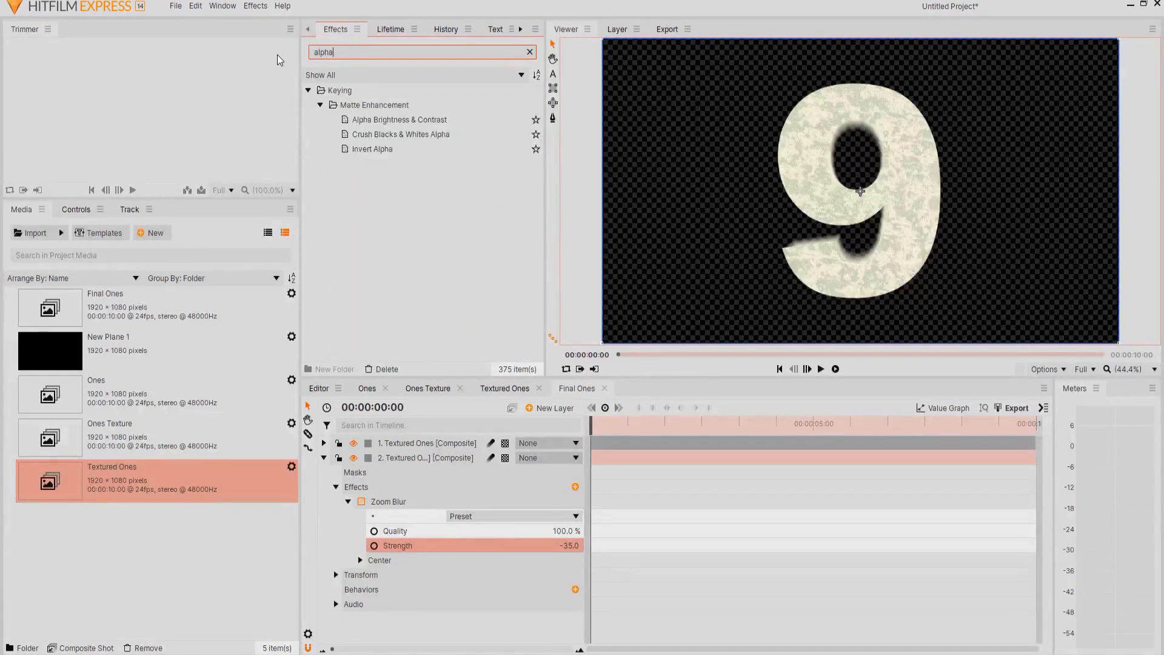
drag(413, 135, 413, 553)
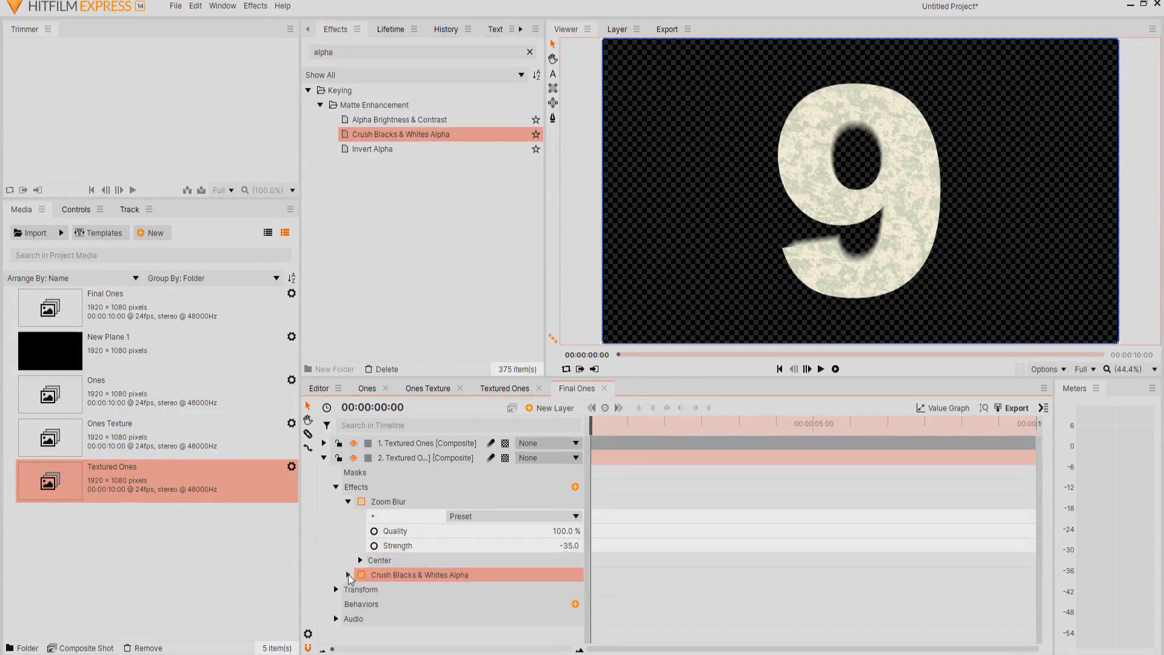
- Set the Opaque value of Crush Blacks & Whites Alpha to 0.01
click(348, 574)
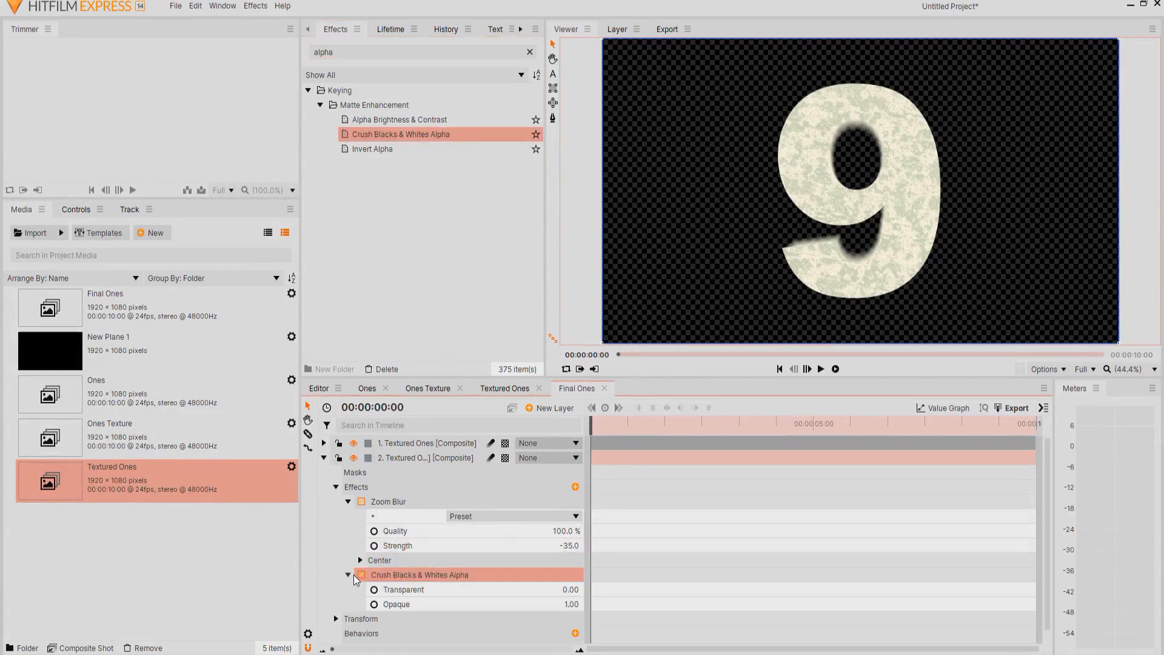
click(570, 604)
text(1)
key(Return)
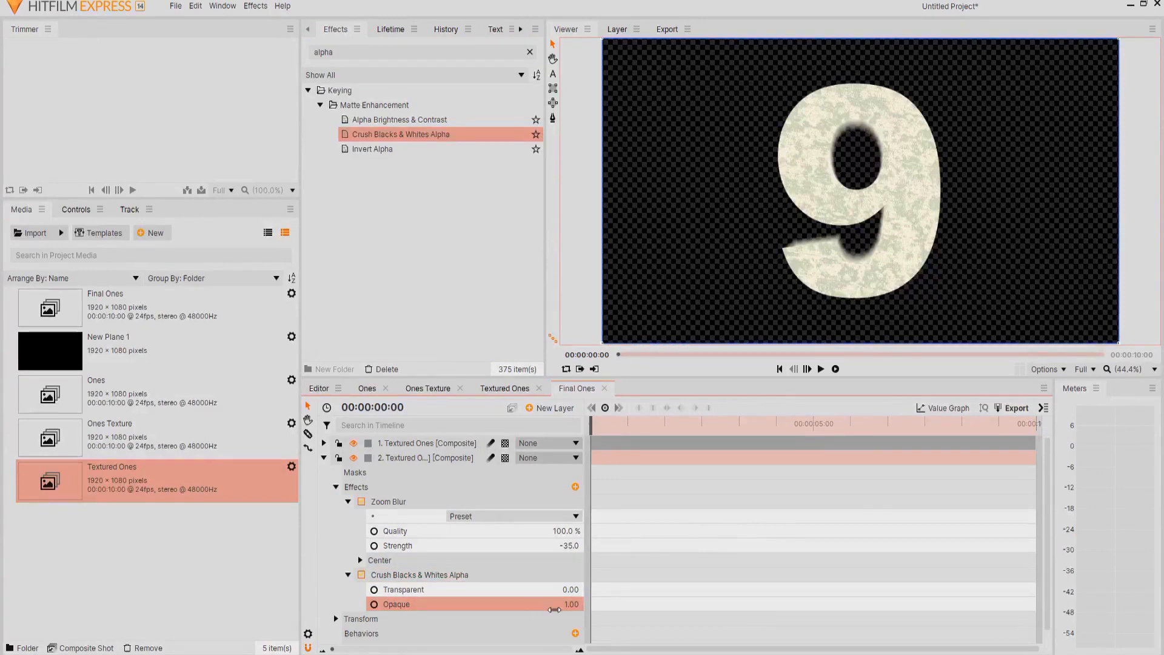
click(571, 604)
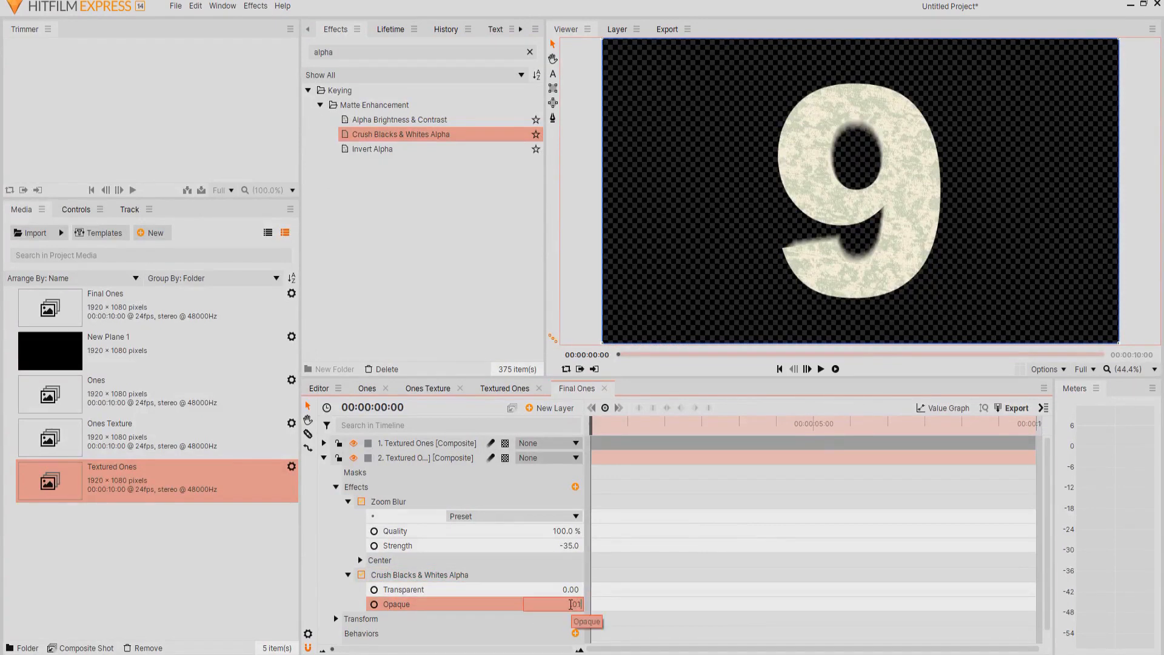
text(.01)
key(Return)
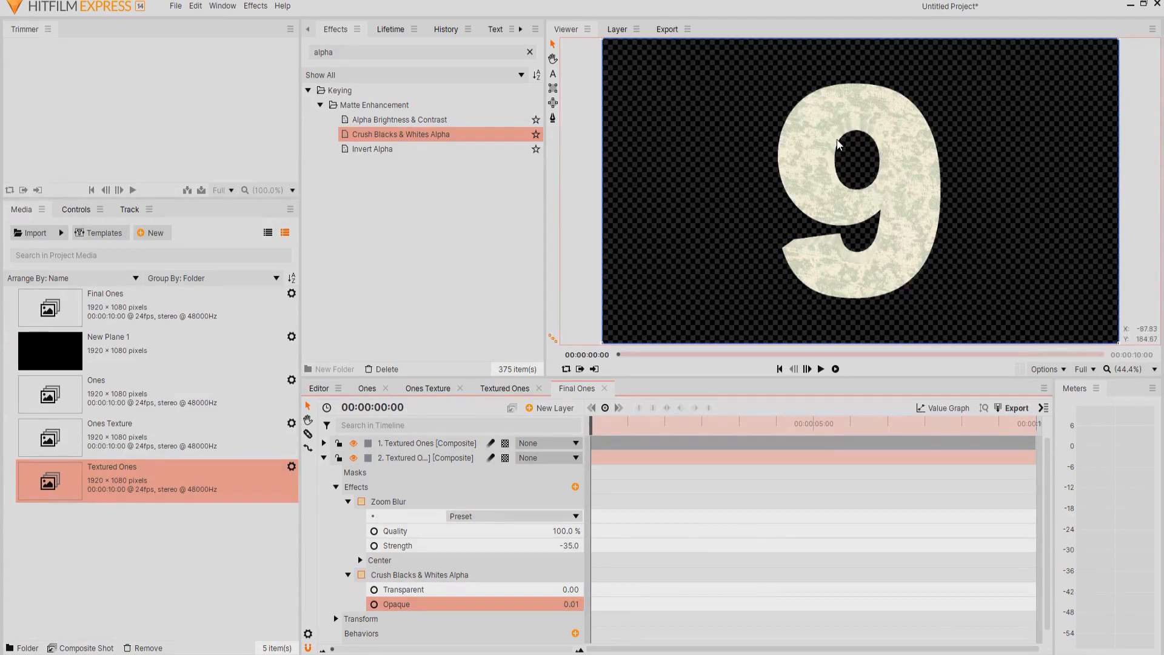
- Find the Tint effect, apply it below Crush Blacks & Whites Alpha on the lower Textured Ones layer and set Amount to Tint to 100%
double_click(324, 52)
text(tint)
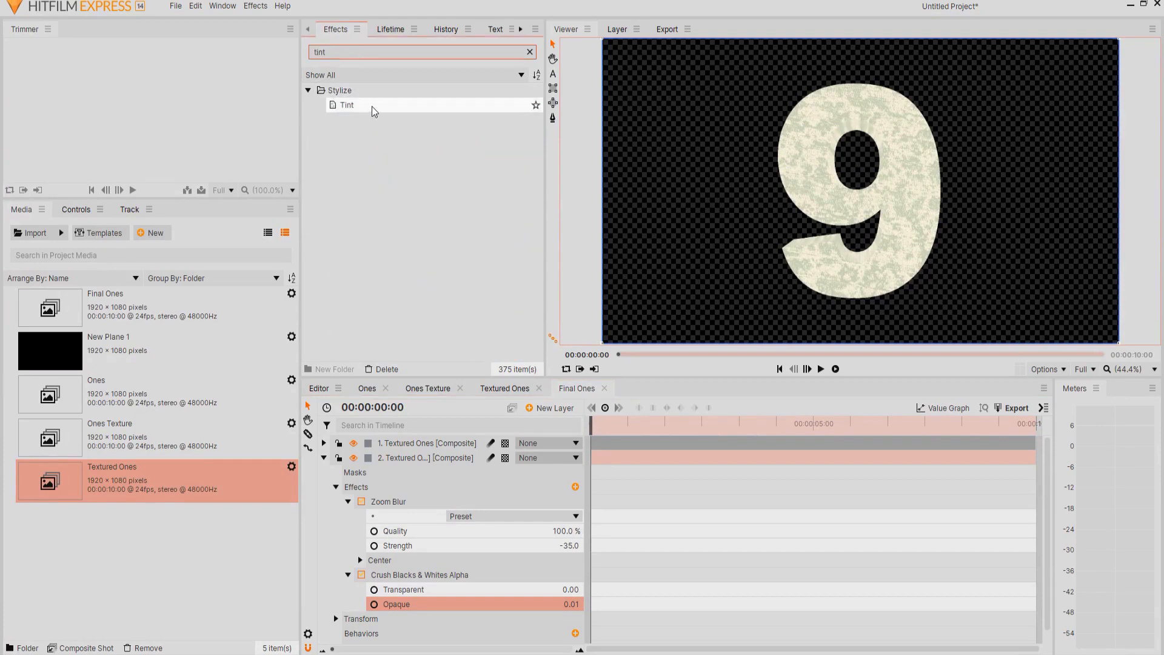
drag(372, 107, 405, 599)
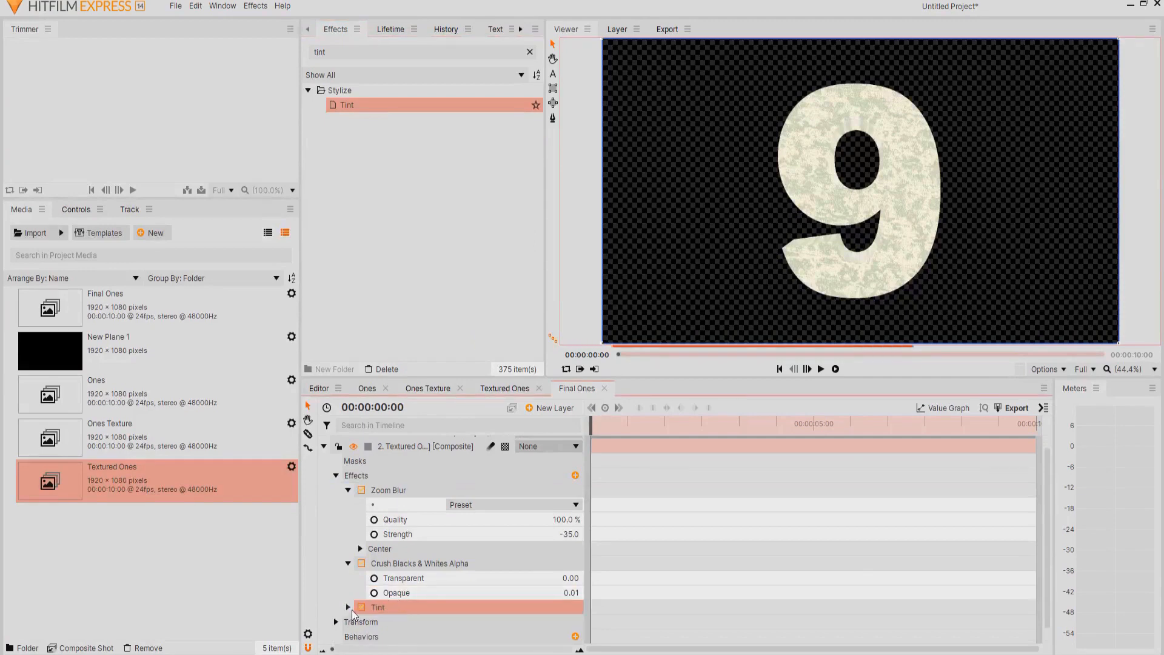
click(348, 609)
scroll(540, 588, down, 2)
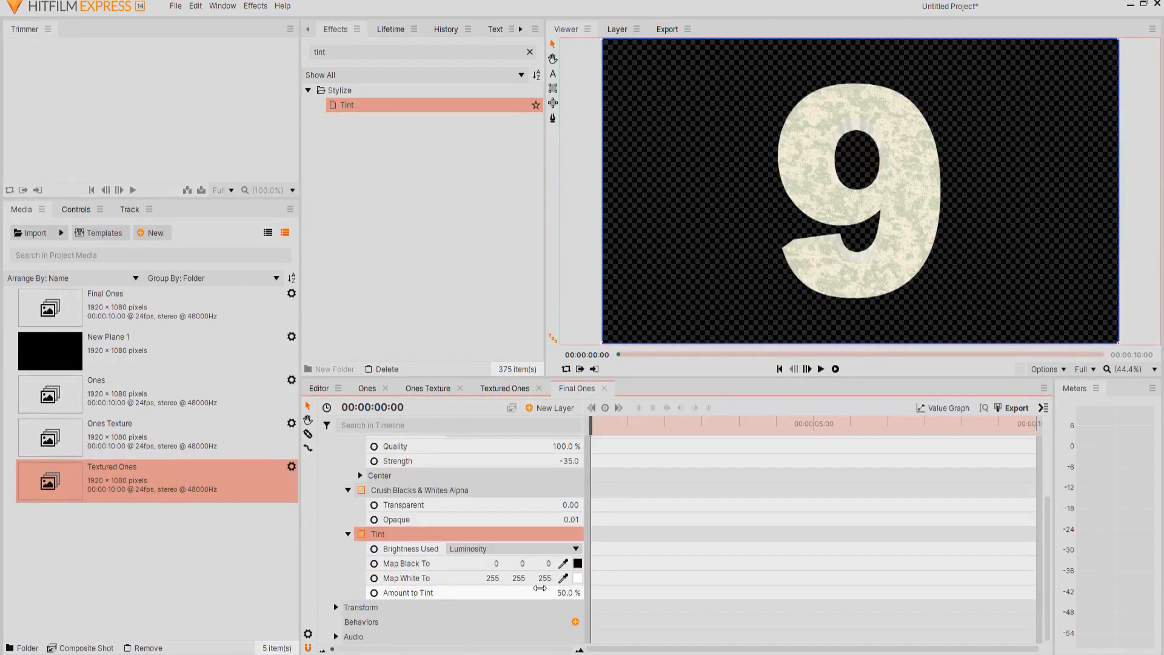
drag(571, 593, 606, 593)
- Set the Tint effect's Map White To color to a light gray of 177, 177, 177
click(577, 579)
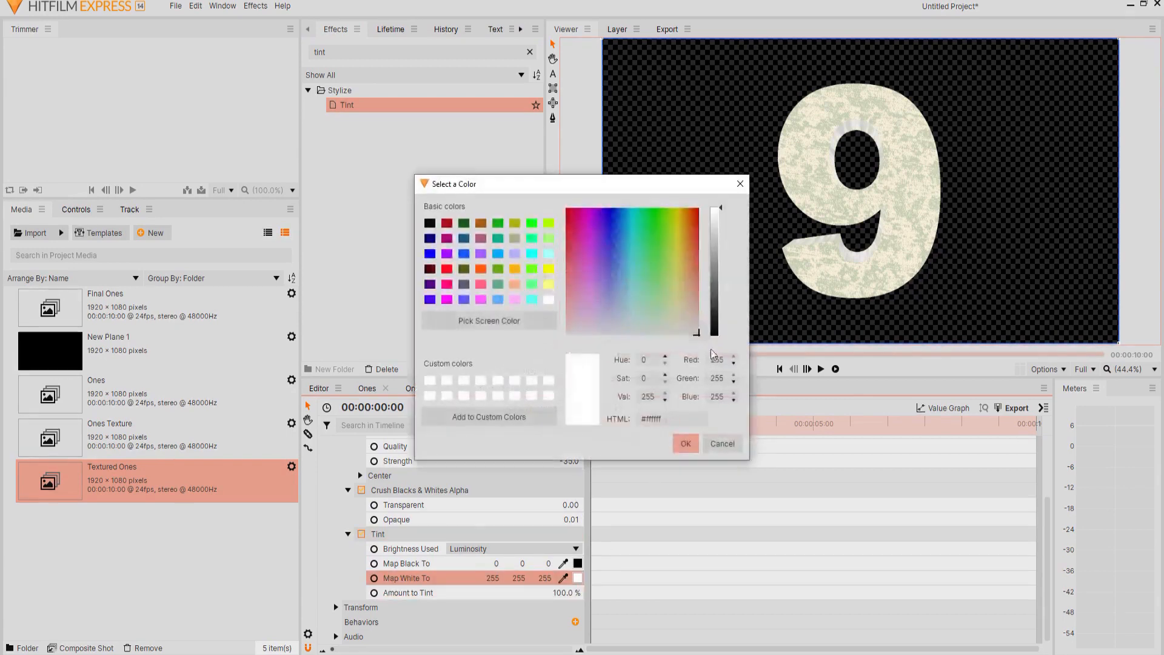
click(715, 276)
click(685, 444)
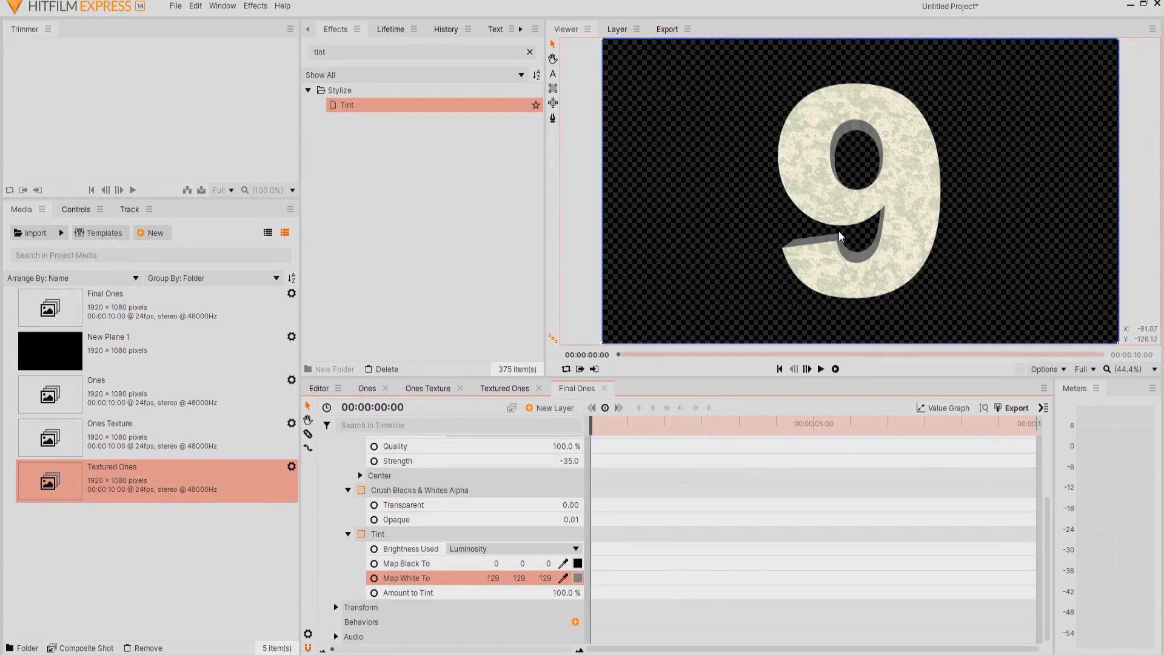
click(577, 578)
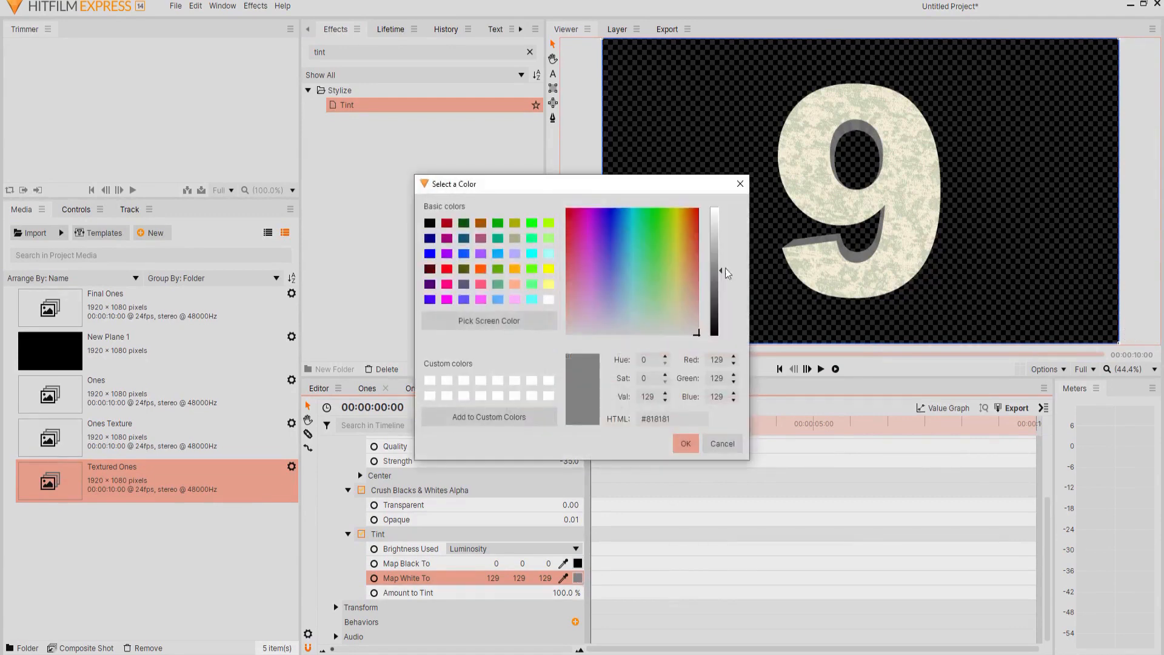
click(714, 246)
click(686, 444)
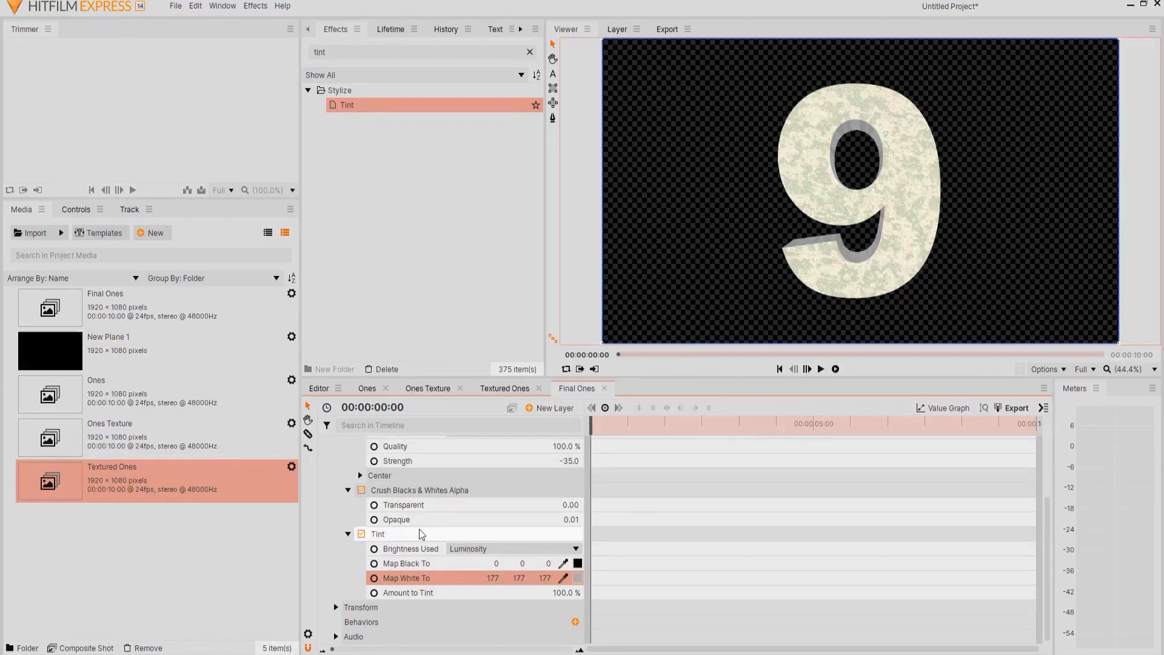
- Collapse the Zoom Blur, Crush Blacks & Whites Alpha and Tint settings and the lower Textured Ones layer, leaving no layer selected
scroll(364, 515, up, 3)
click(349, 497)
click(348, 511)
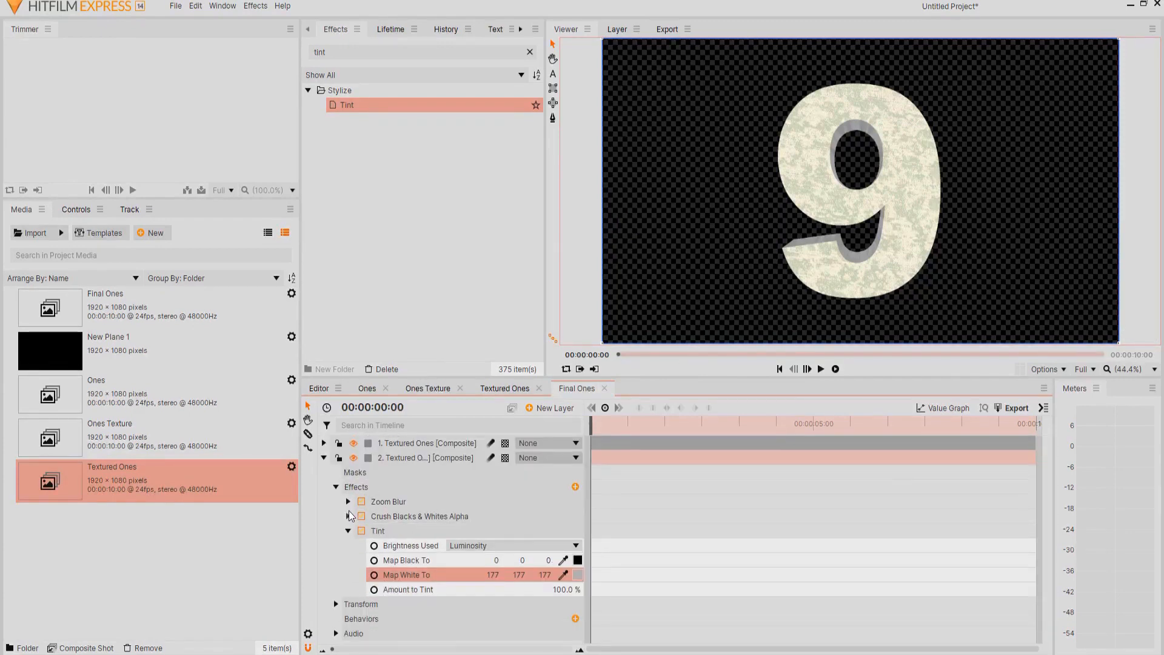
click(348, 529)
click(323, 458)
click(563, 480)
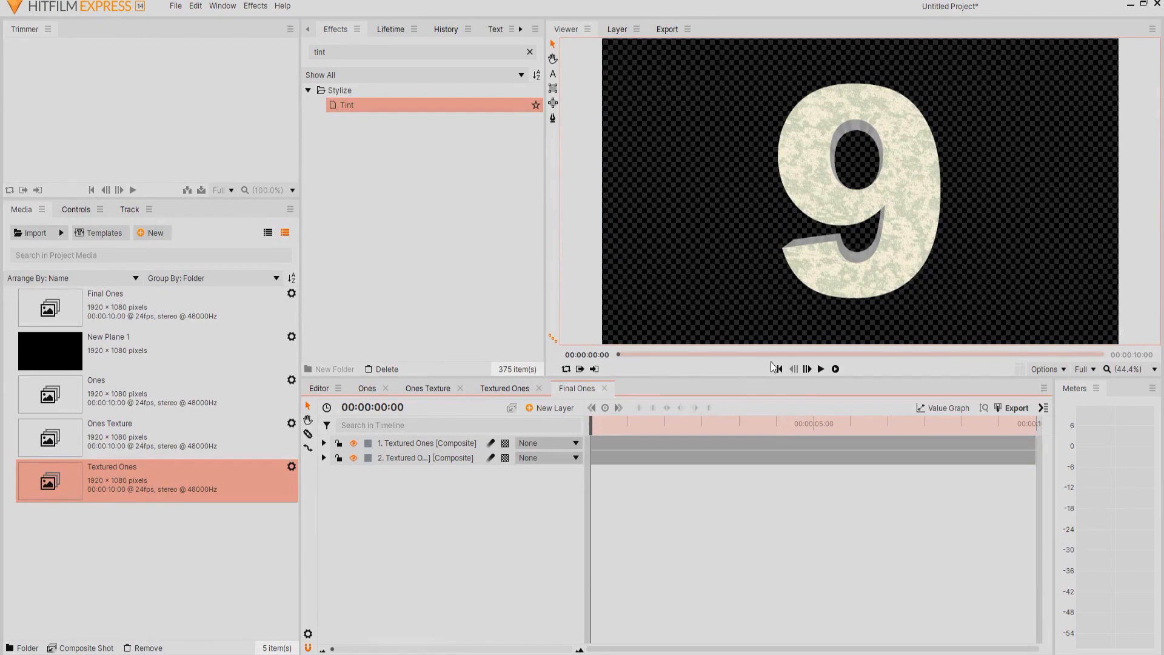
- Preview the first few seconds of the extruded countdown and return to the start of the composite
click(821, 369)
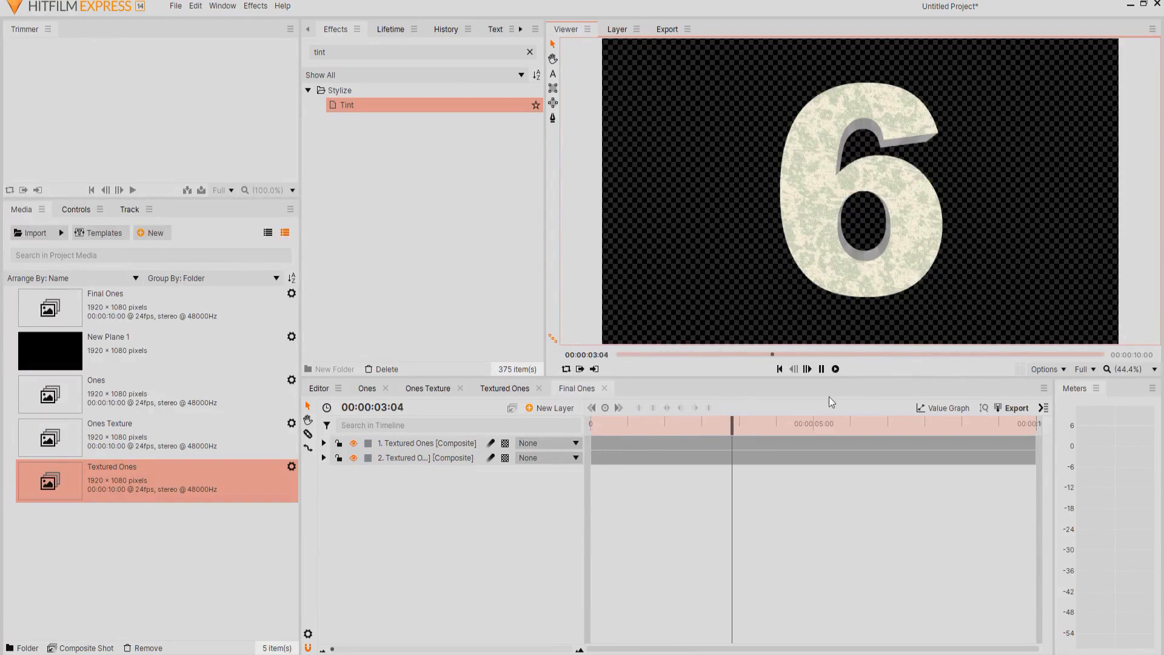
click(821, 370)
click(778, 369)
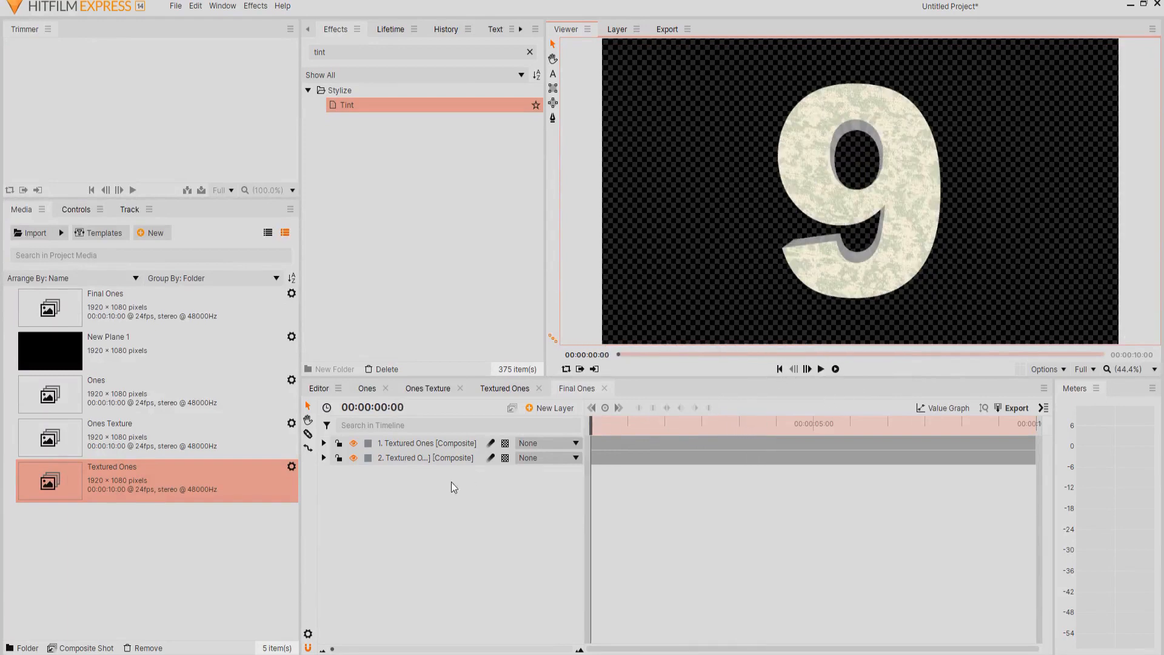
- Add a point layer to Final Ones, make it a 3D plane and rename it Pivot
click(552, 408)
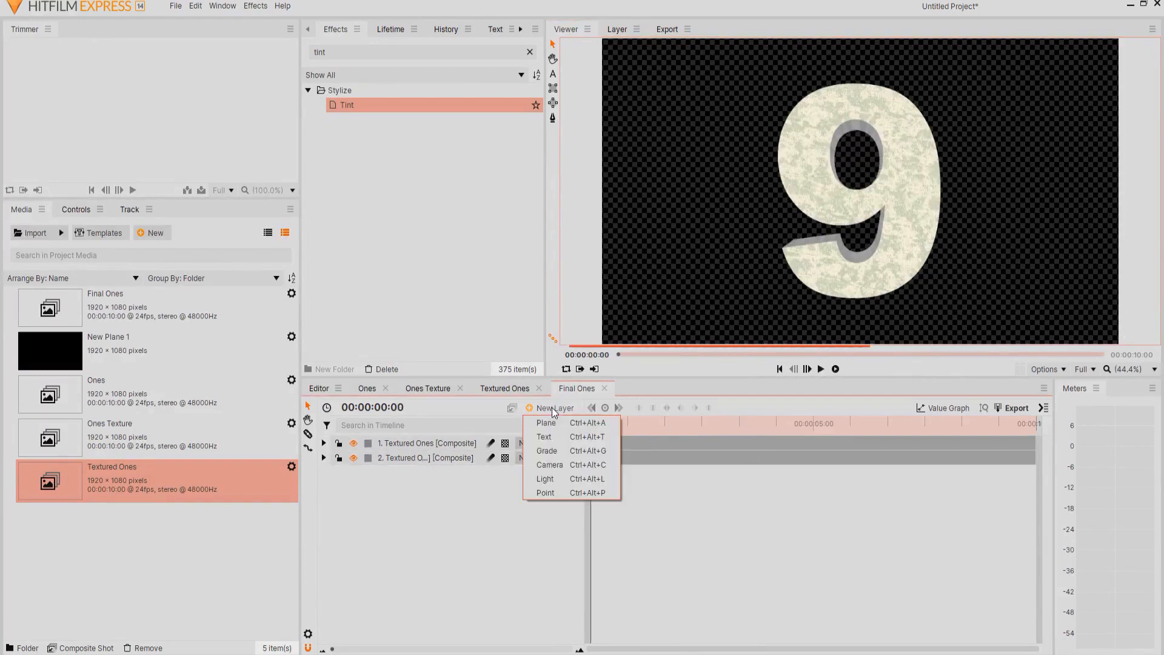
click(547, 492)
click(513, 463)
click(516, 471)
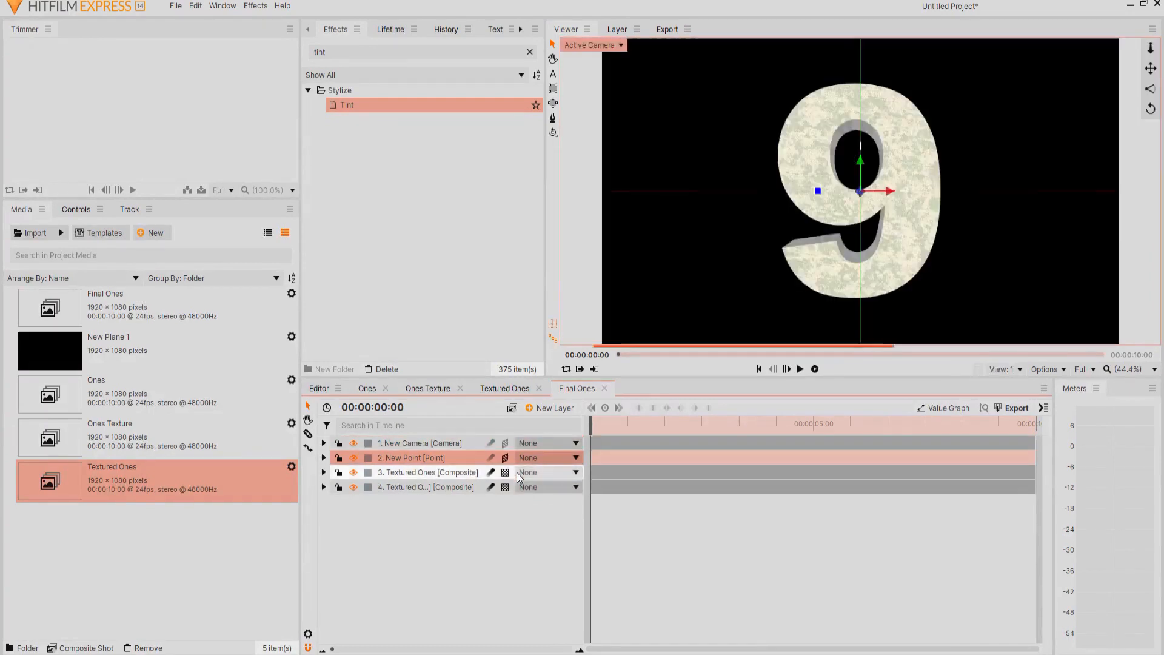
double_click(410, 458)
text(Pivot)
key(Return)
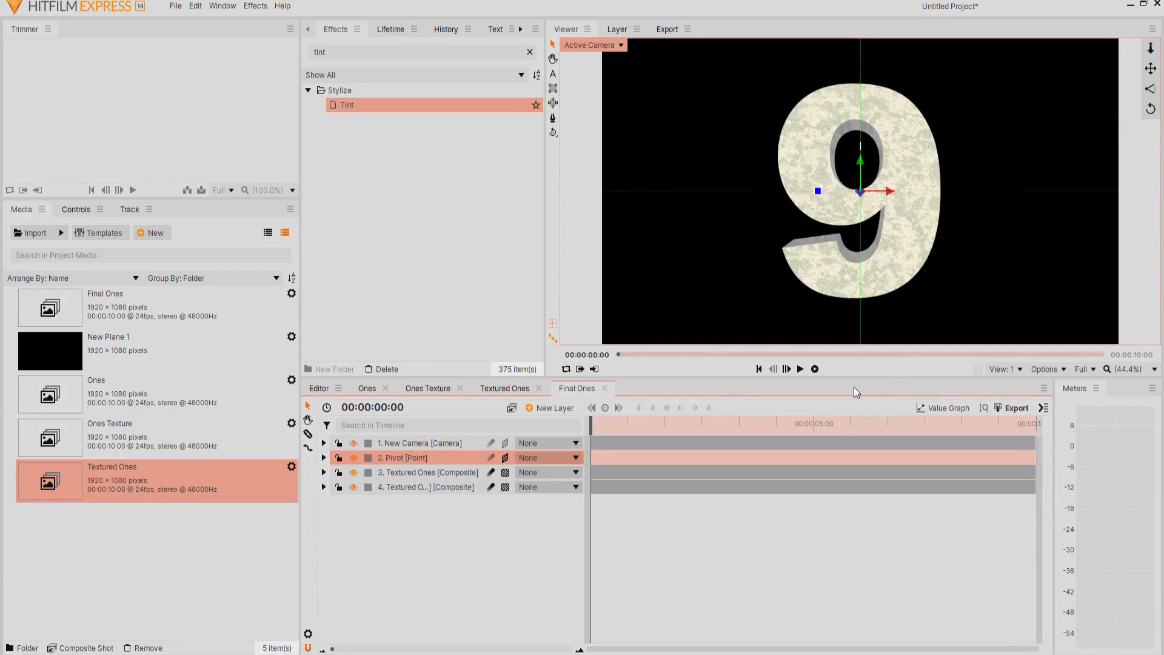
- Add a second point layer, make it a 3D plane and rename it Focus
click(554, 410)
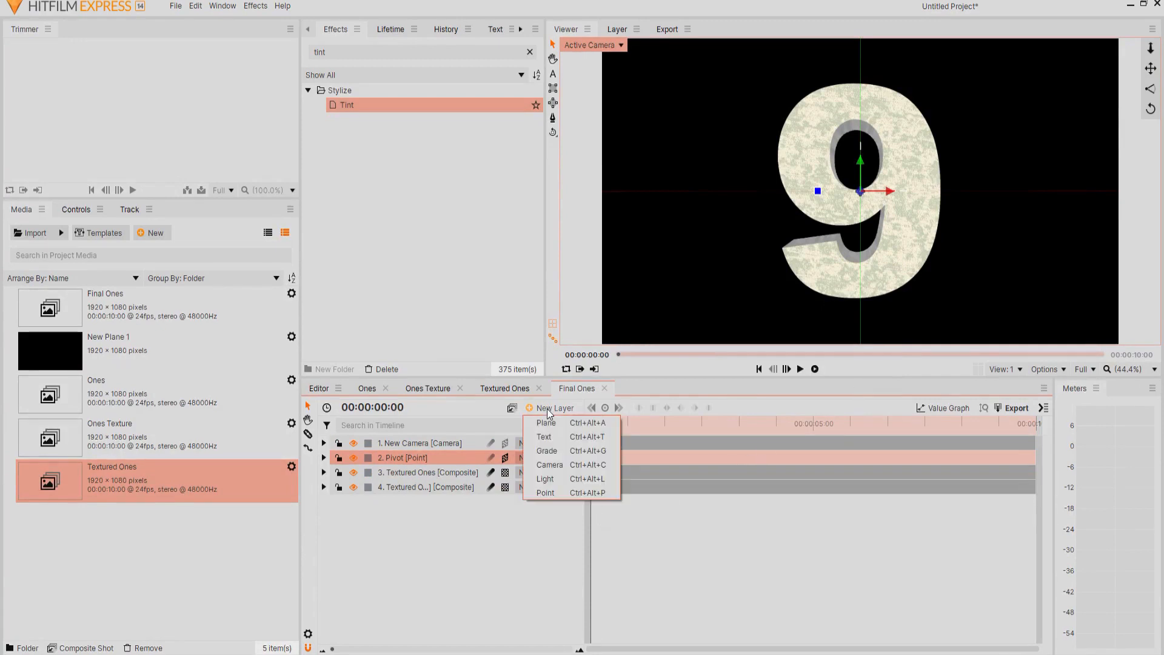
click(546, 493)
click(506, 443)
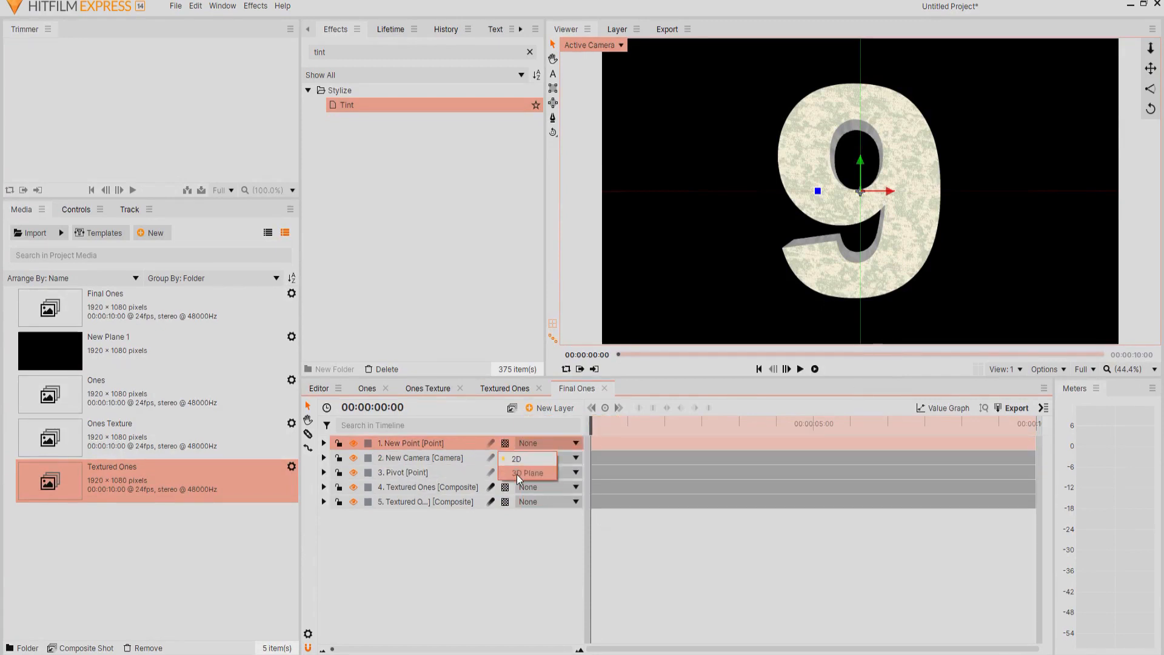
double_click(409, 447)
text(Focus)
key(Return)
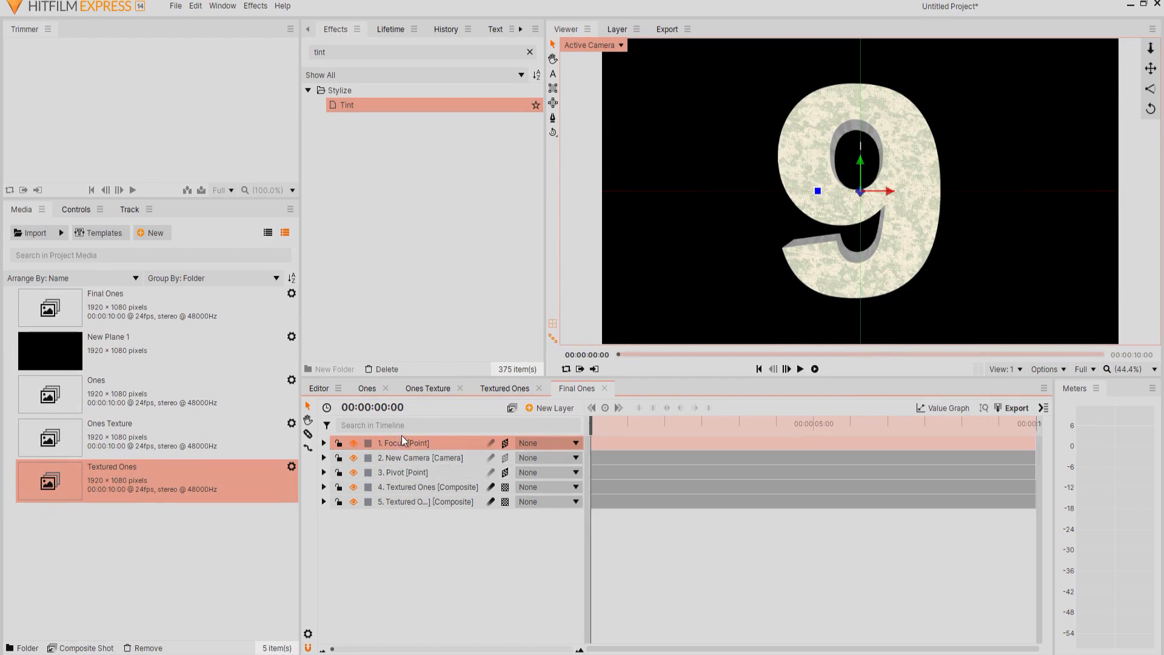
- Change the Focus point's Z position and move its layer below both Textured Ones layers
click(324, 442)
click(337, 458)
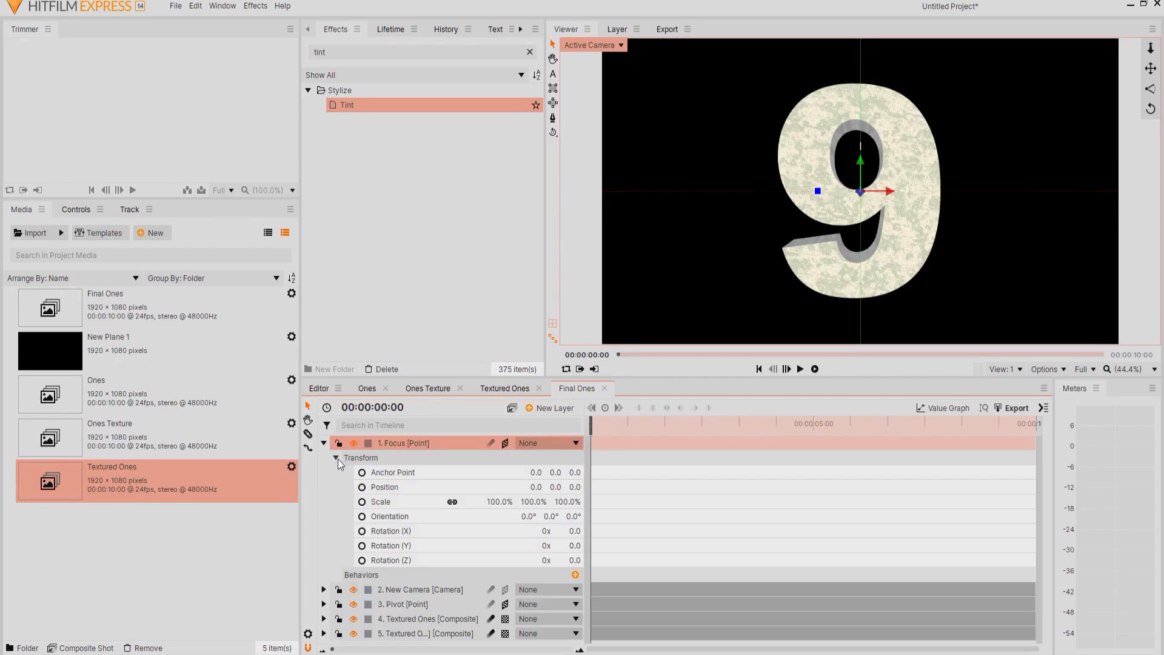
click(576, 487)
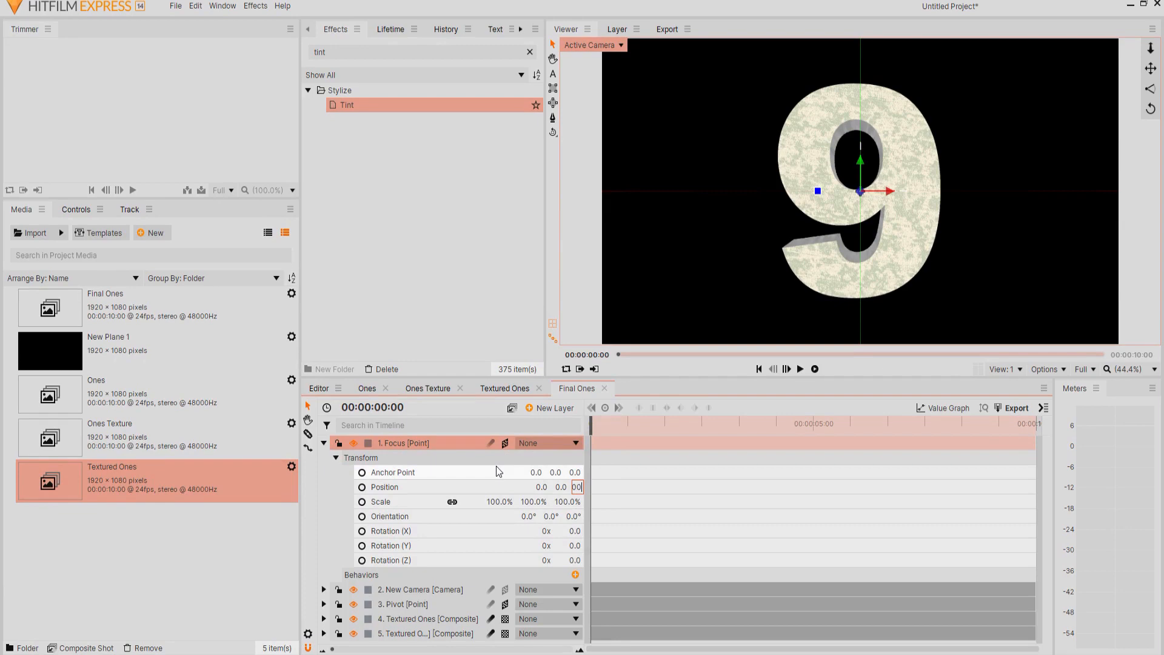
click(324, 443)
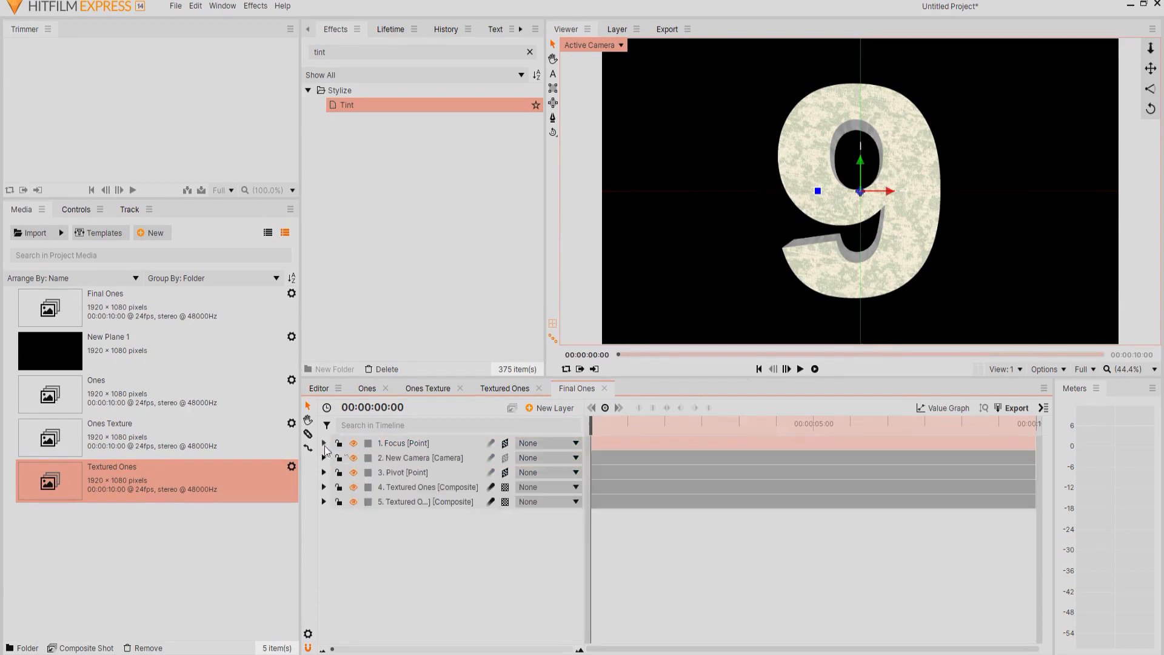
drag(406, 444, 419, 543)
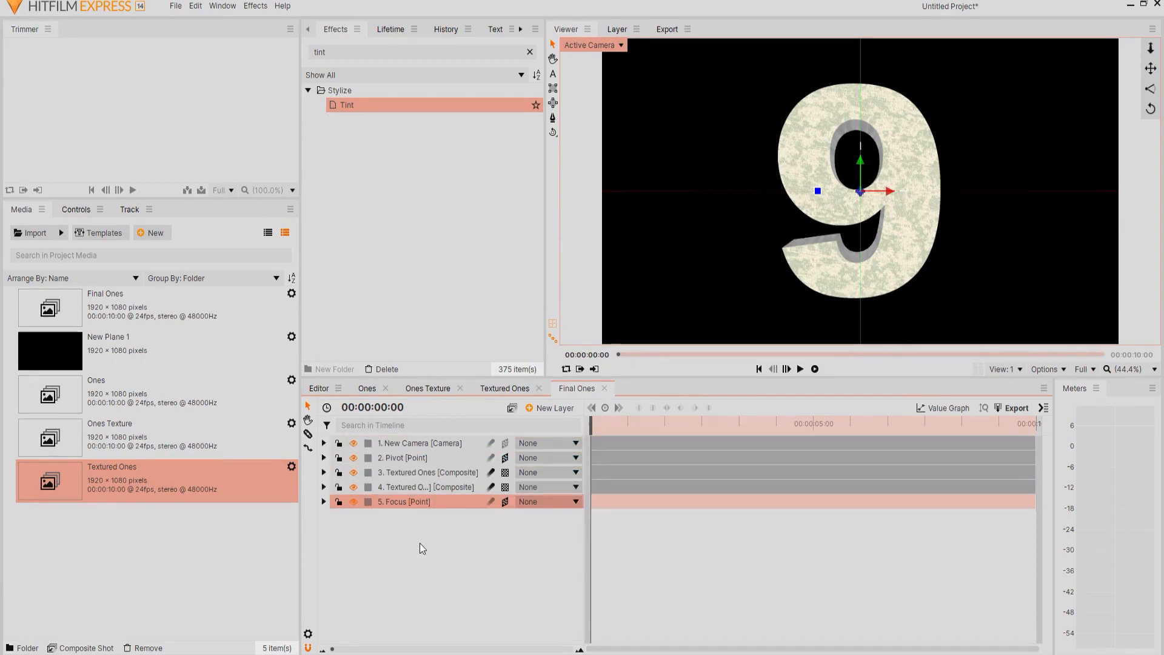
- Set the Zoom Blur center on the lower Textured Ones layer to use the Focus layer, and collapse the layer
click(404, 485)
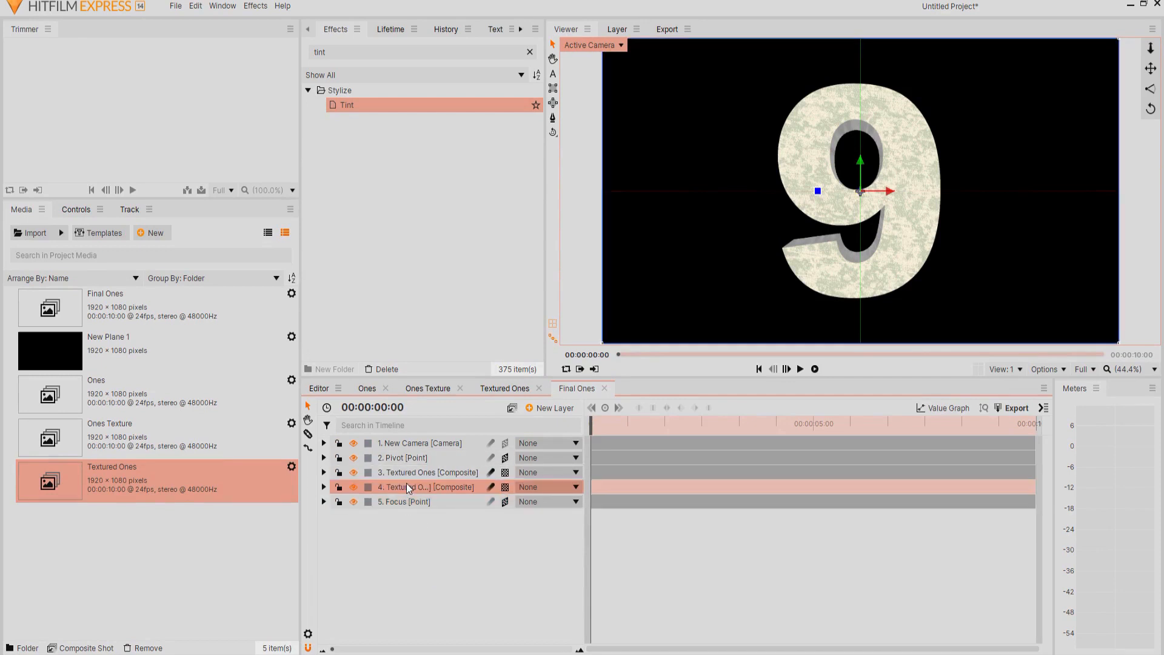
click(324, 488)
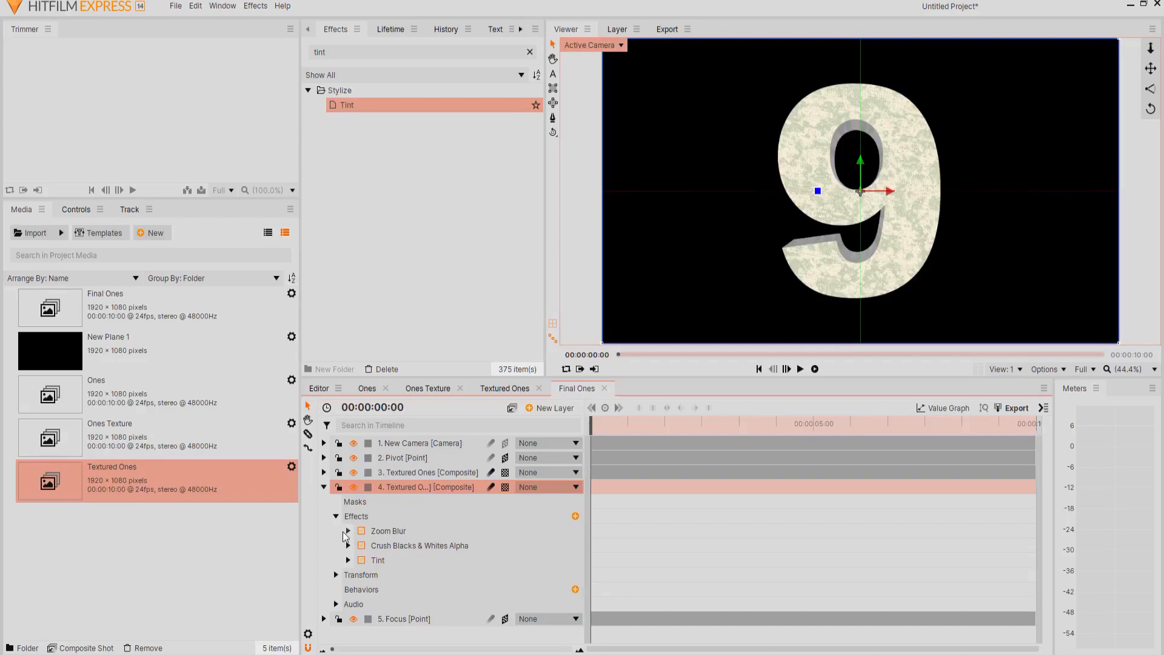
click(348, 530)
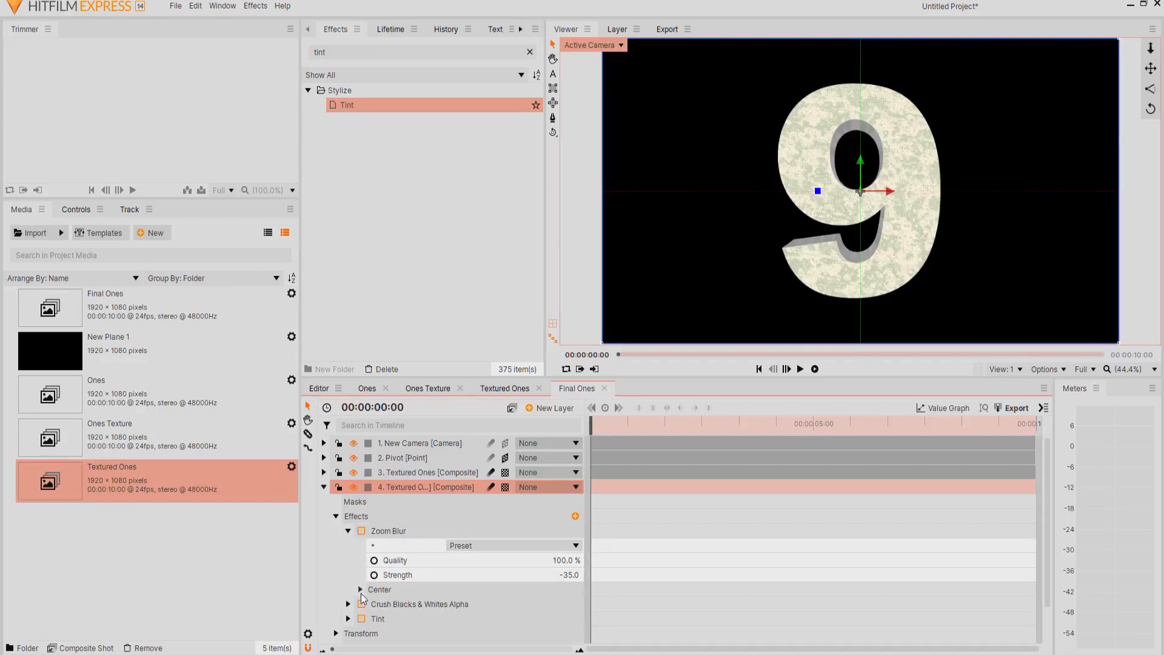
click(360, 590)
scroll(367, 570, down, 2)
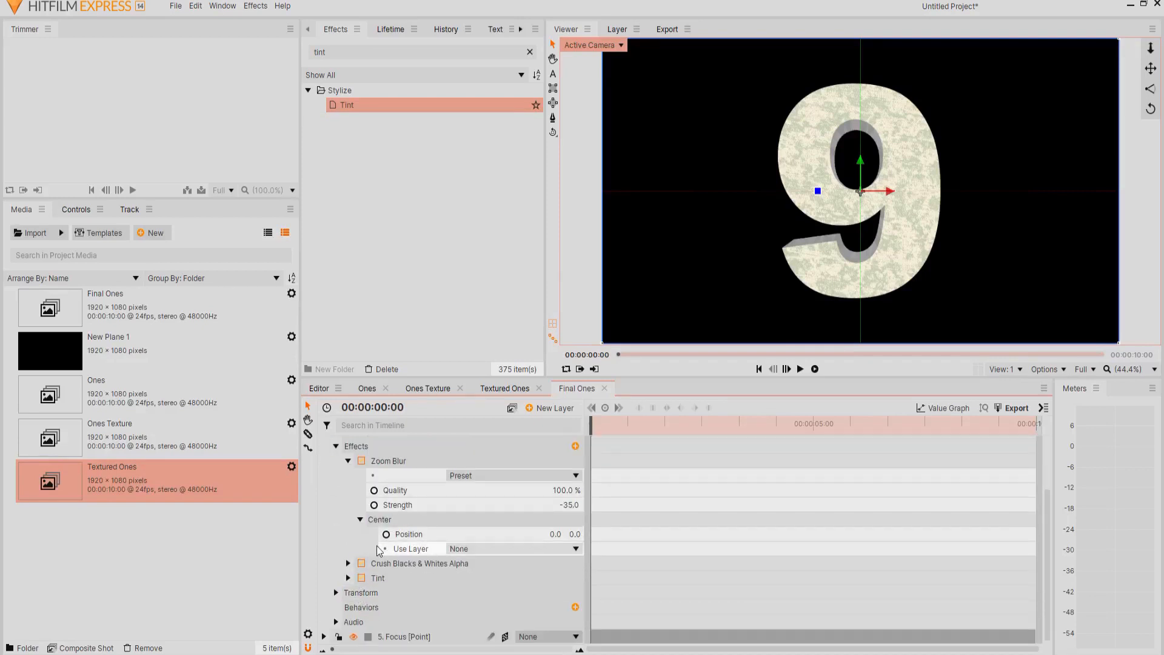
click(477, 547)
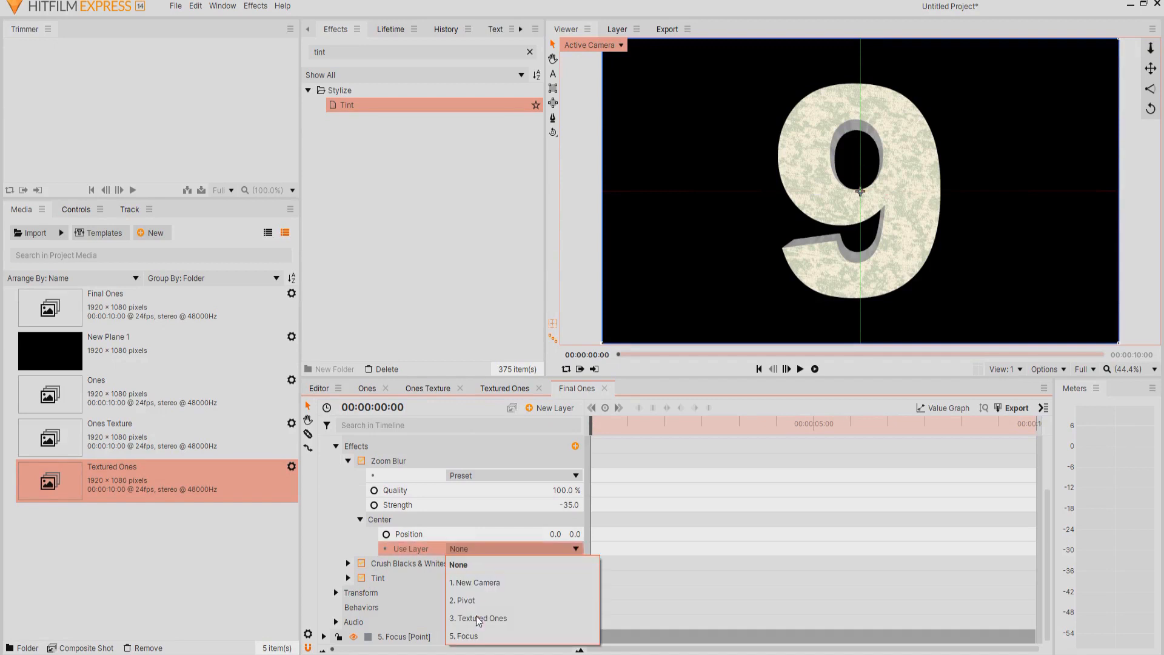
click(468, 635)
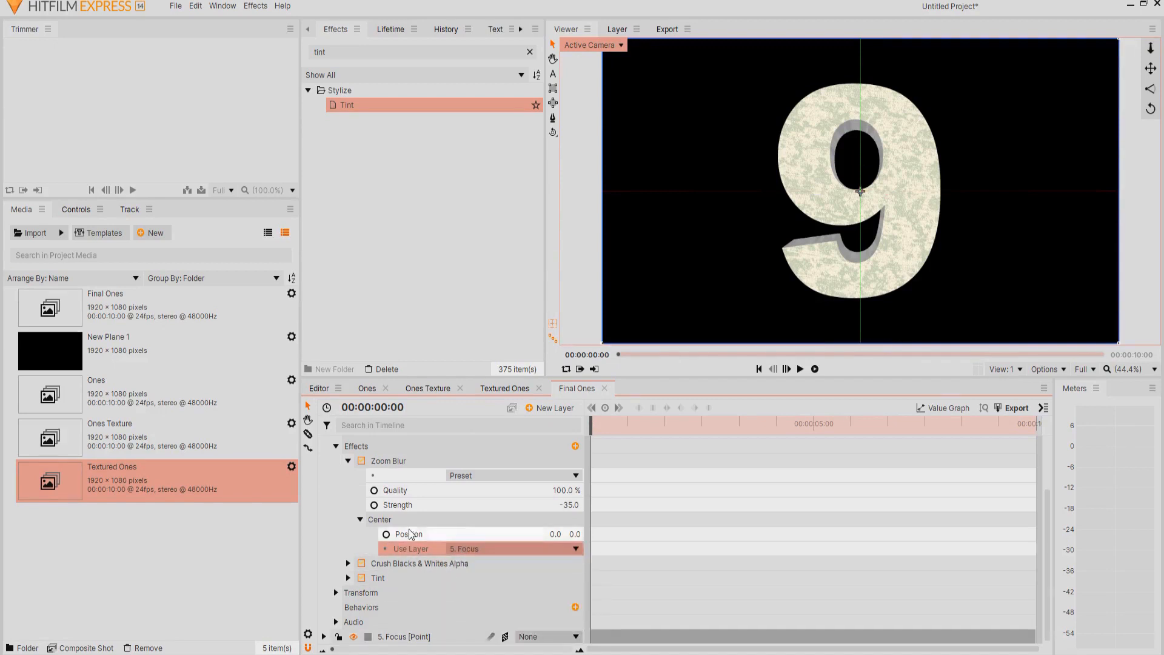
scroll(403, 534, up, 2)
click(324, 487)
- Parent both Textured Ones layers and the Focus point to Pivot together
drag(384, 539, 423, 475)
click(548, 472)
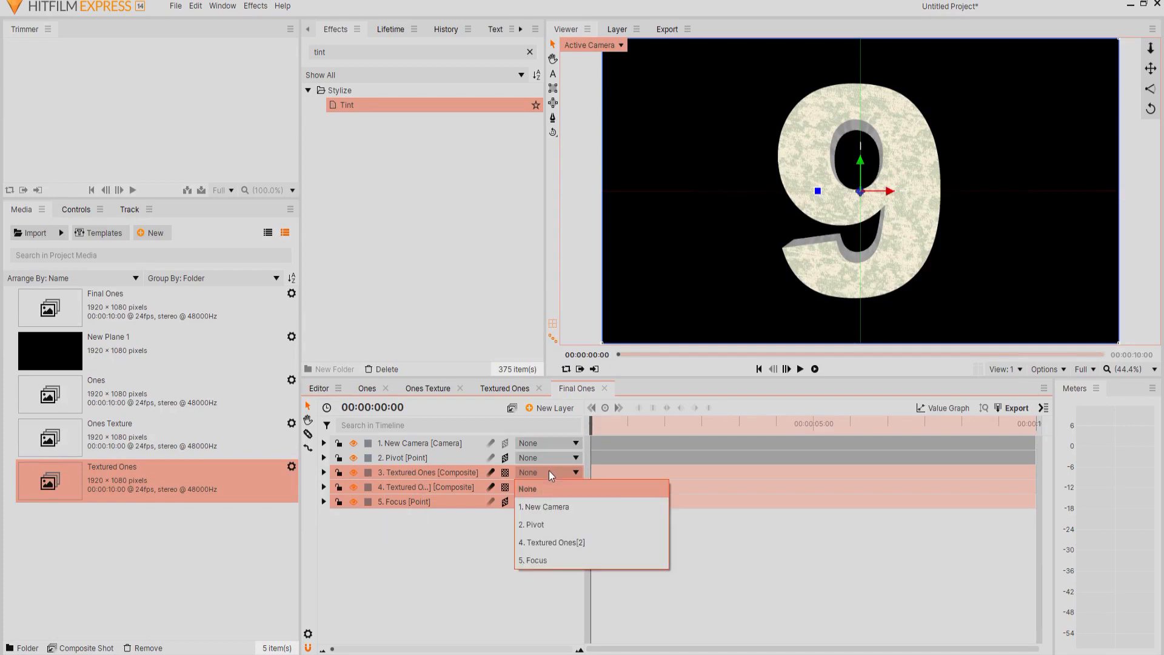
click(543, 532)
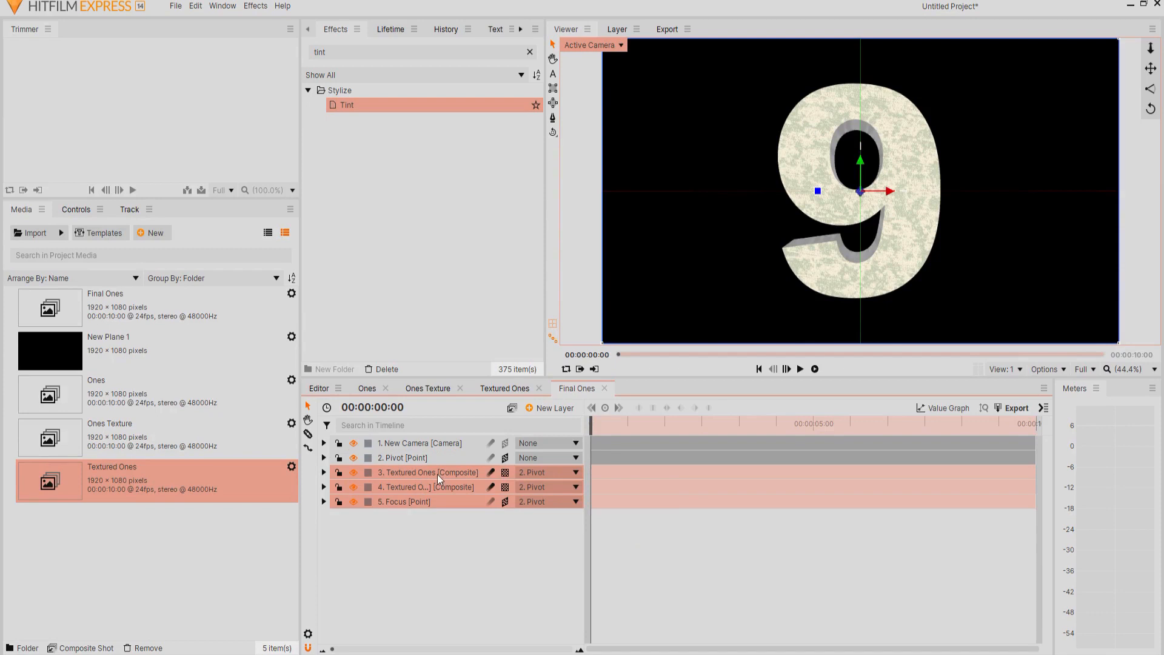
click(413, 535)
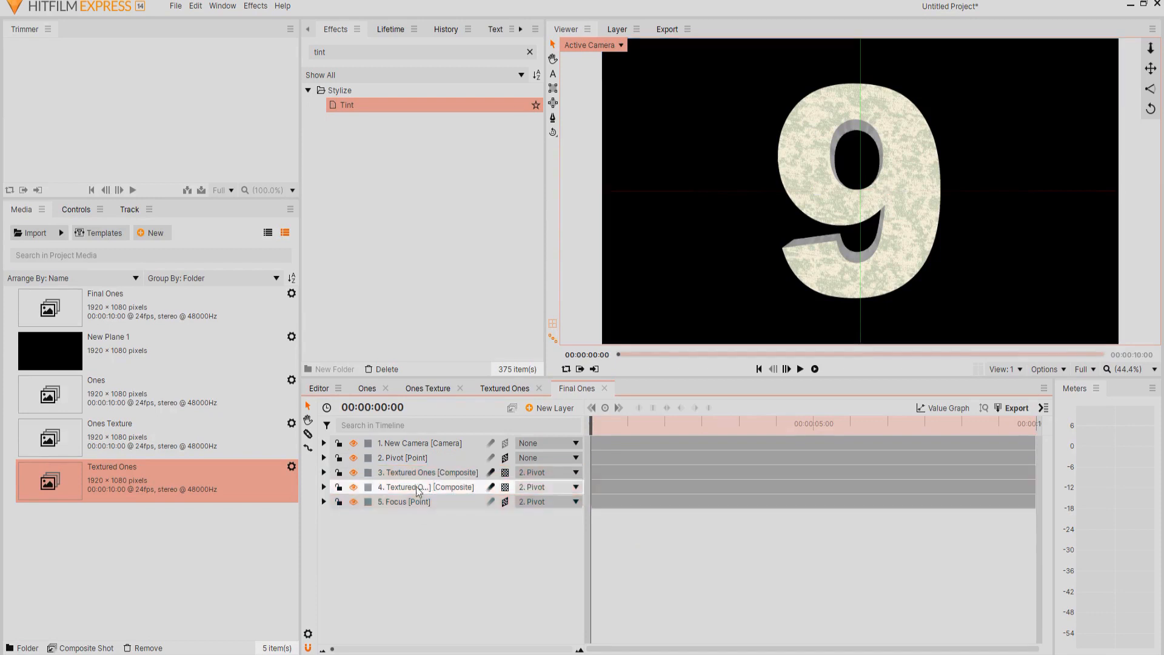
- Convert both Textured Ones layers from 2D to 3D planes
click(506, 472)
click(526, 502)
click(505, 487)
click(527, 515)
- Open the Pivot point's transform settings, test its Y rotation and reset that rotation to 0
click(363, 458)
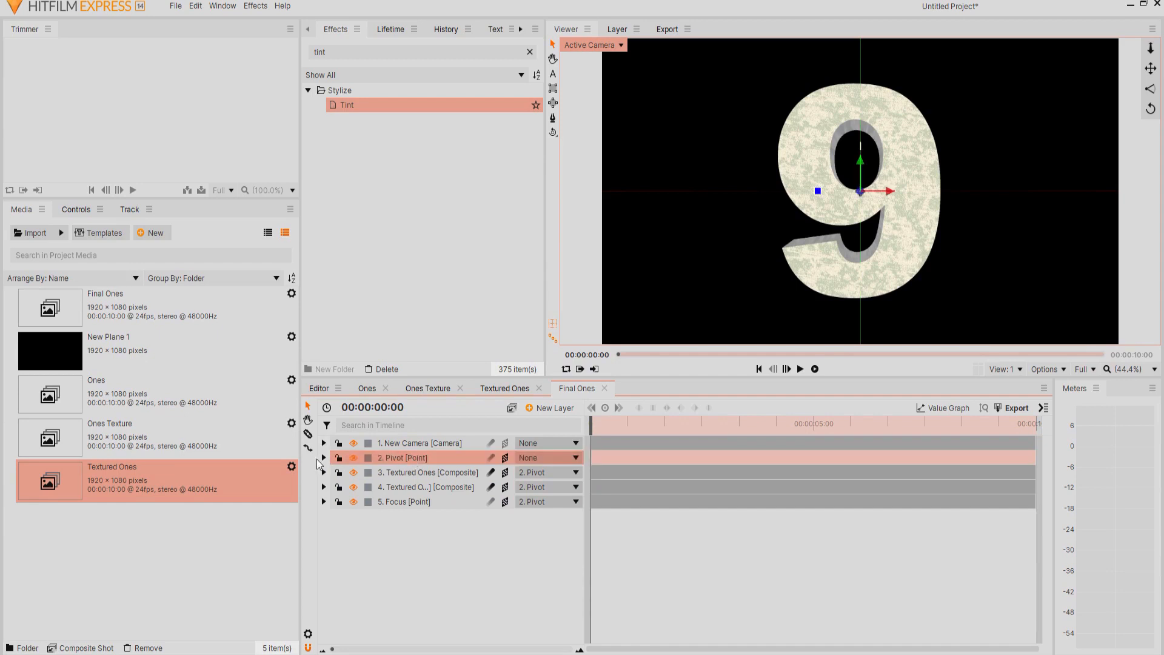
click(324, 458)
click(336, 471)
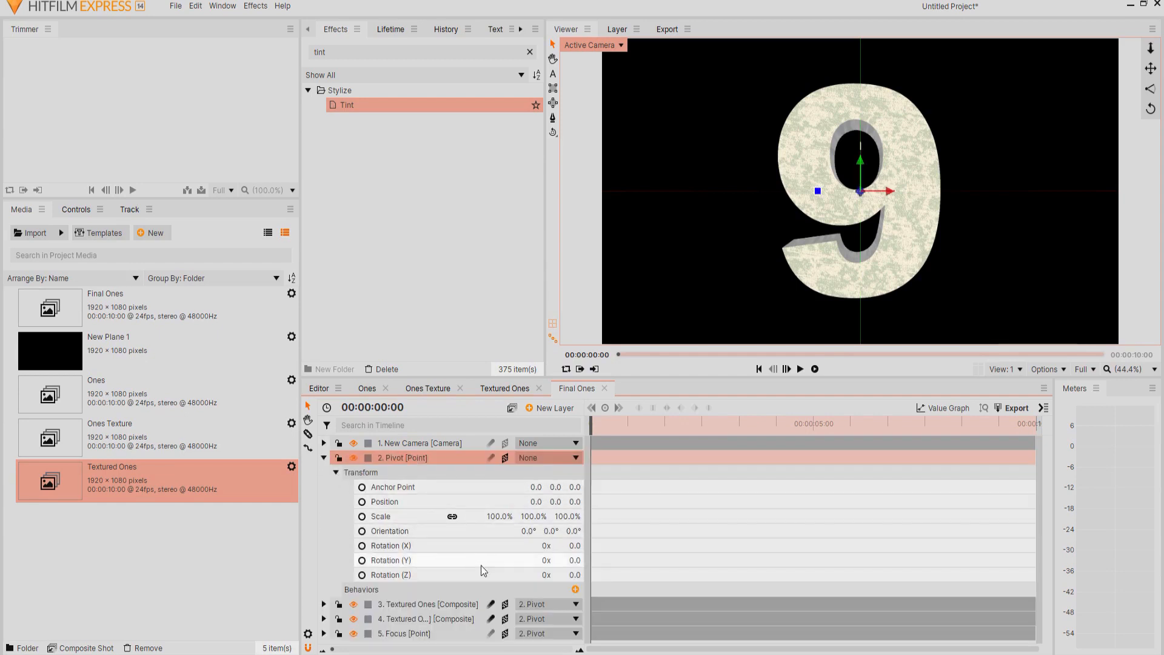
mouse_move(574, 560)
mouse_down()
mouse_move(607, 560)
mouse_move(552, 560)
mouse_move(586, 560)
mouse_up()
click(574, 560)
text(0)
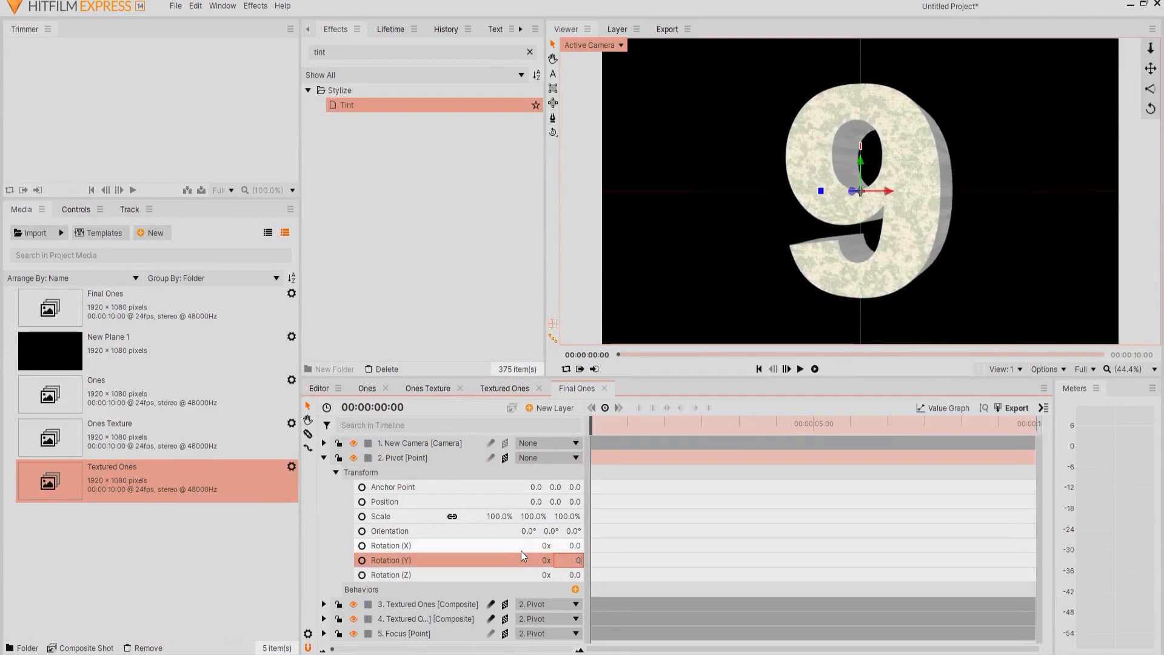
key(Return)
- Test the Pivot point's X rotation and again its Y rotation, resetting each to 0
mouse_move(574, 546)
mouse_down()
mouse_move(542, 546)
mouse_move(602, 546)
mouse_move(576, 545)
mouse_up()
click(578, 546)
text(0)
key(Return)
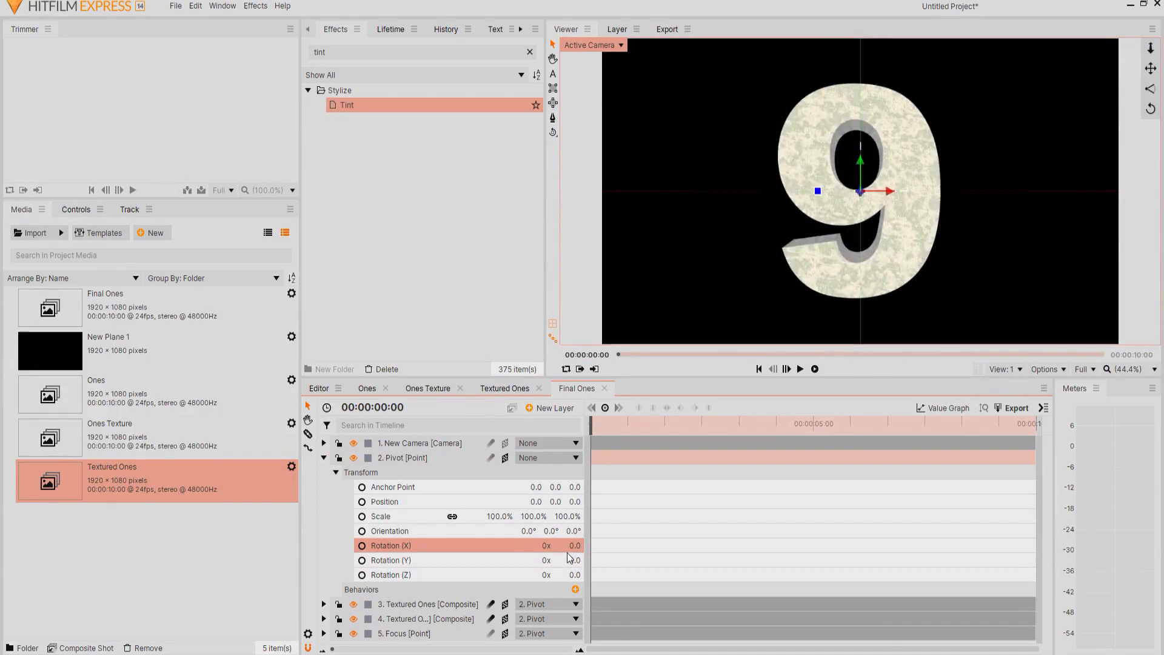
drag(574, 560, 601, 560)
click(576, 559)
text(0)
key(Return)
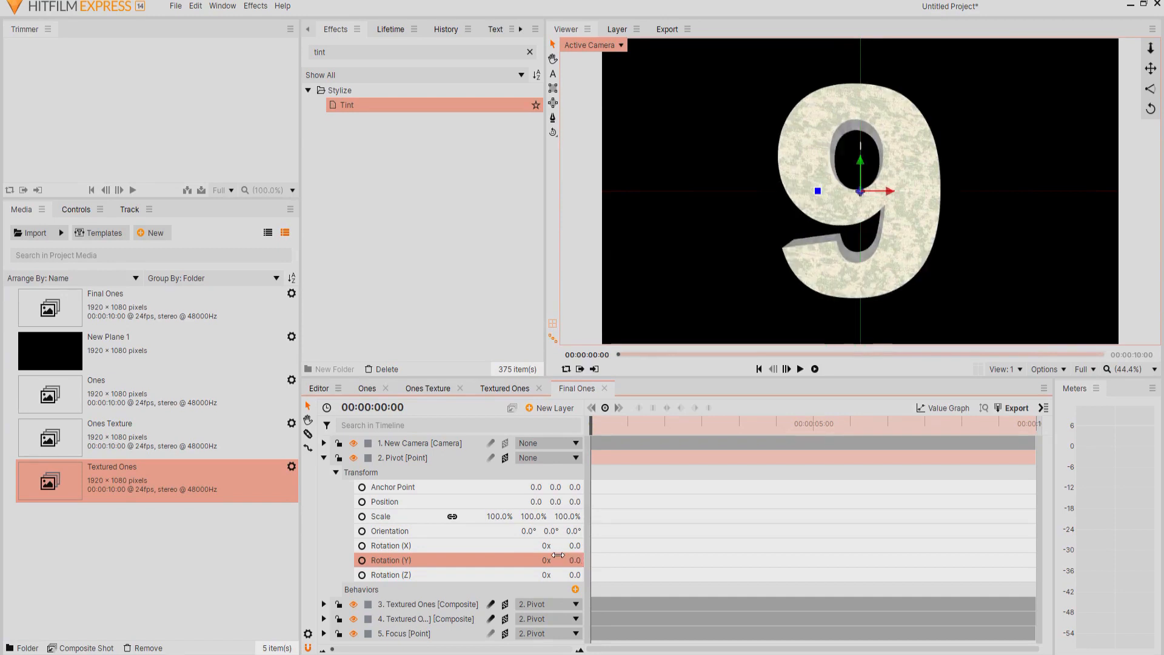
- Keyframe the Pivot point's Y rotation at 0 on 00:00:00:22 and at 45 on 00:00:00:23
click(628, 424)
key(Right)
key(Right)
key(Right)
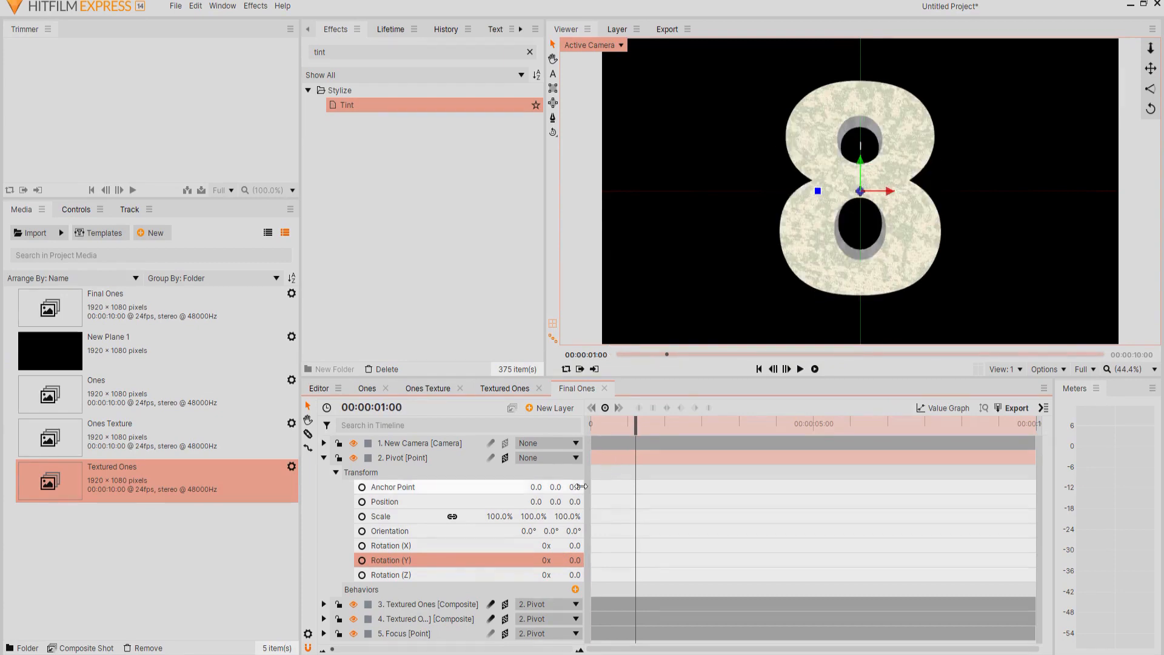
key(Left)
key(Left)
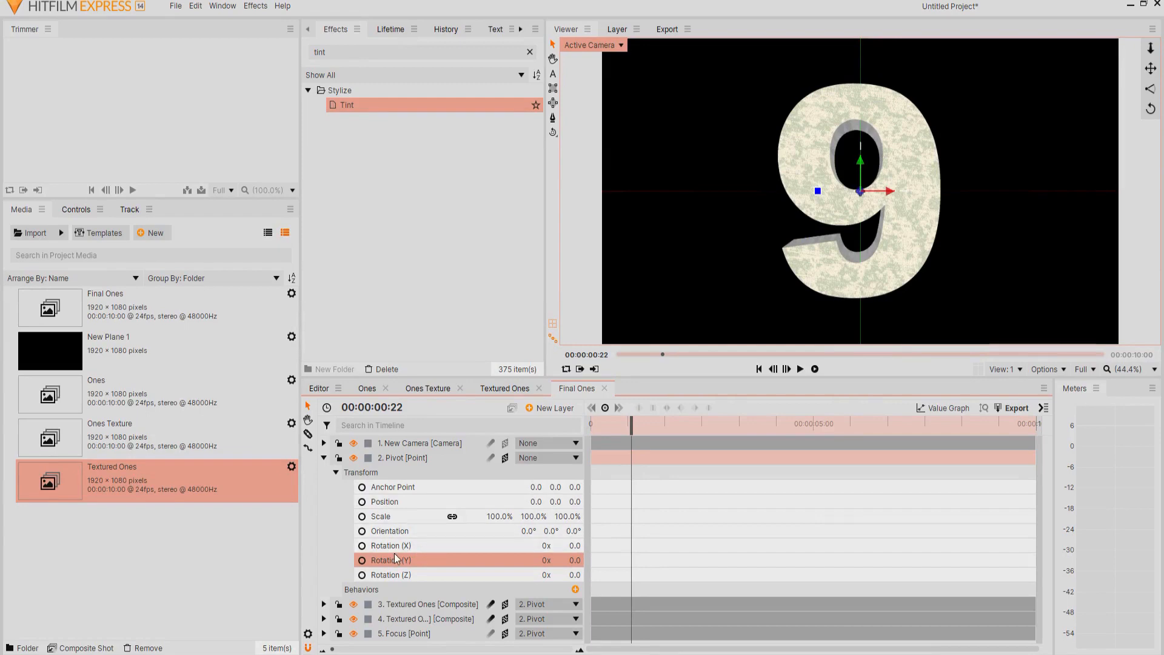
click(362, 561)
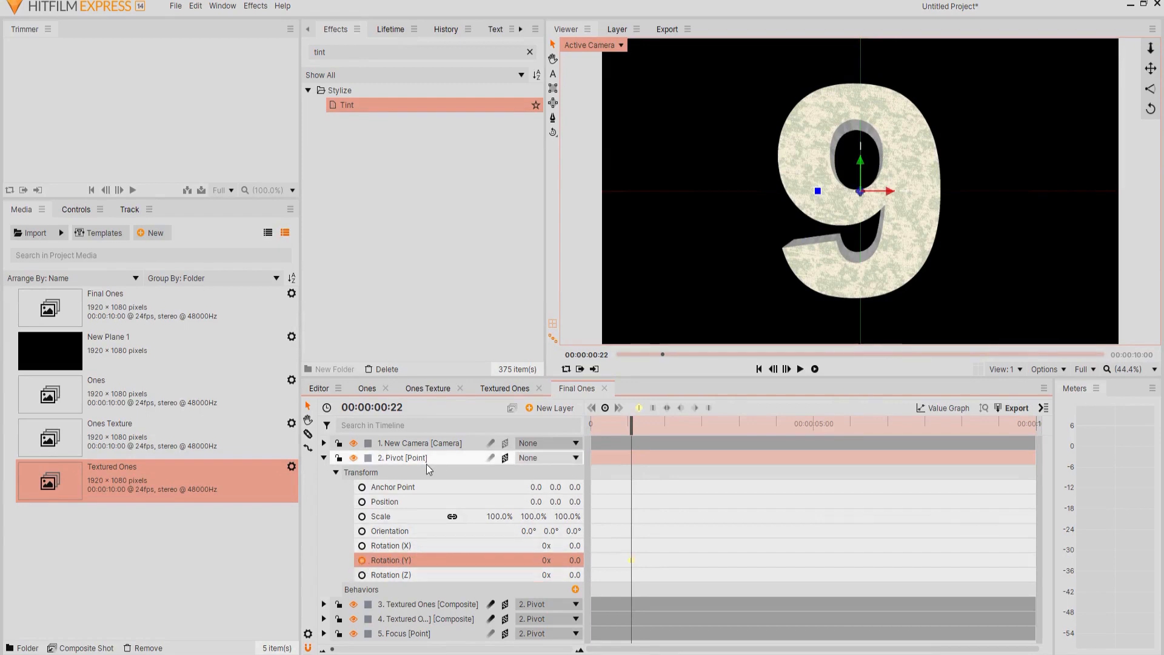
key(Right)
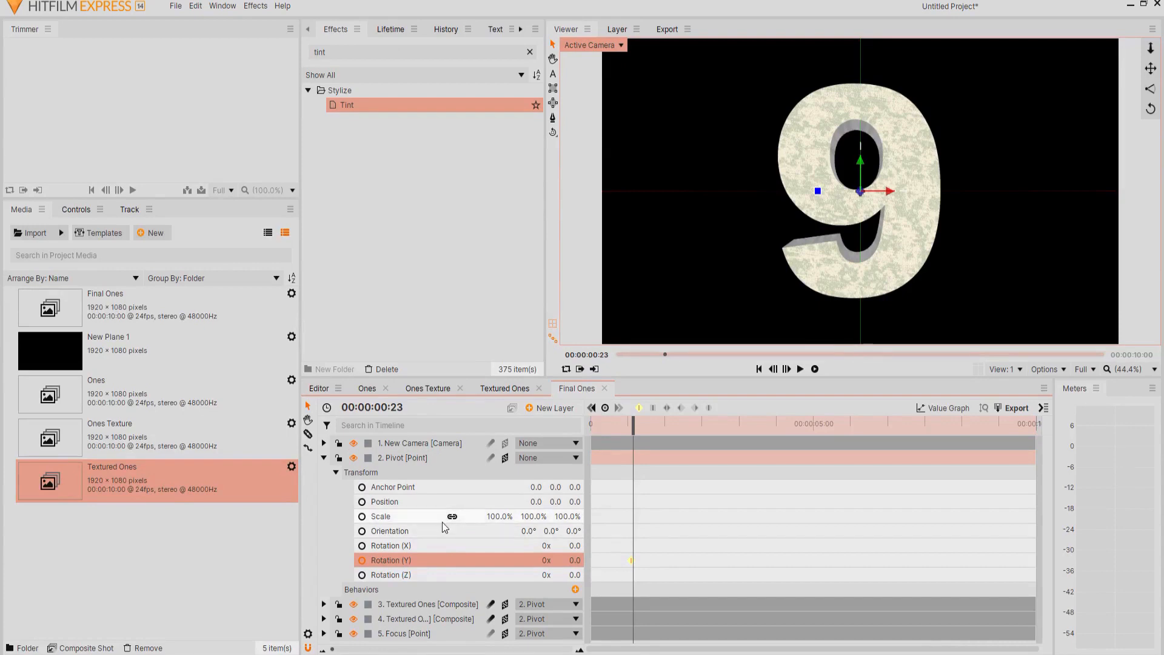
click(574, 561)
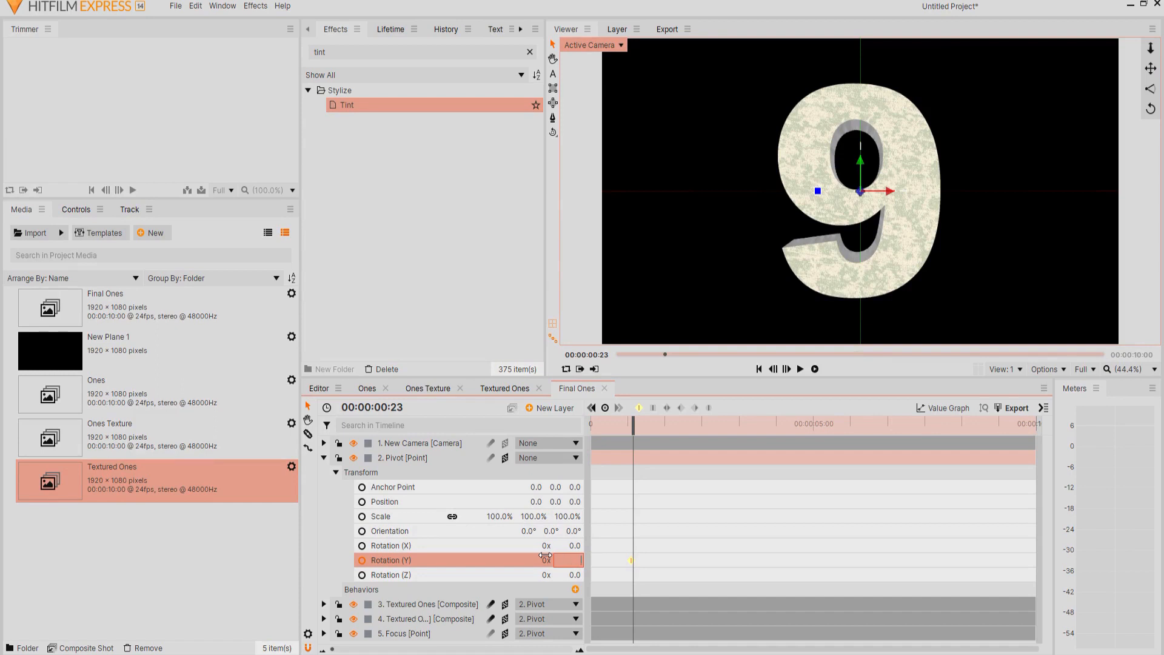
key(Return)
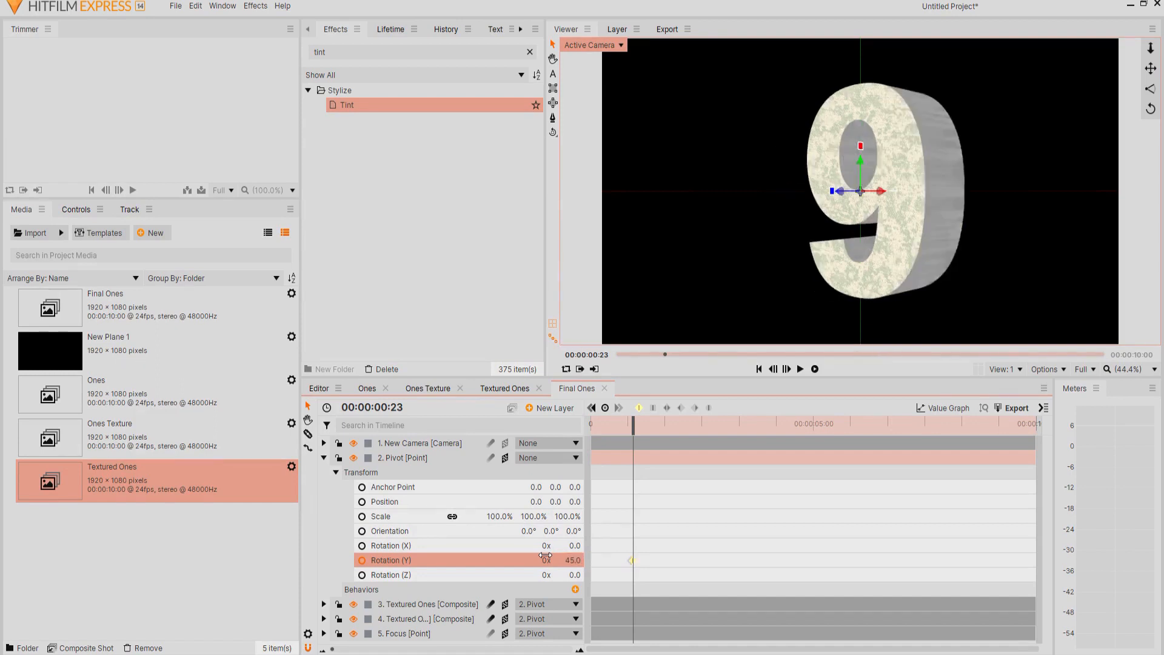
- Keyframe the Pivot point's Y rotation at -90 on 00:00:01:00, -45 on 00:00:01:01 and 0 on 00:00:01:02
key(Right)
click(567, 560)
text(-90)
key(Return)
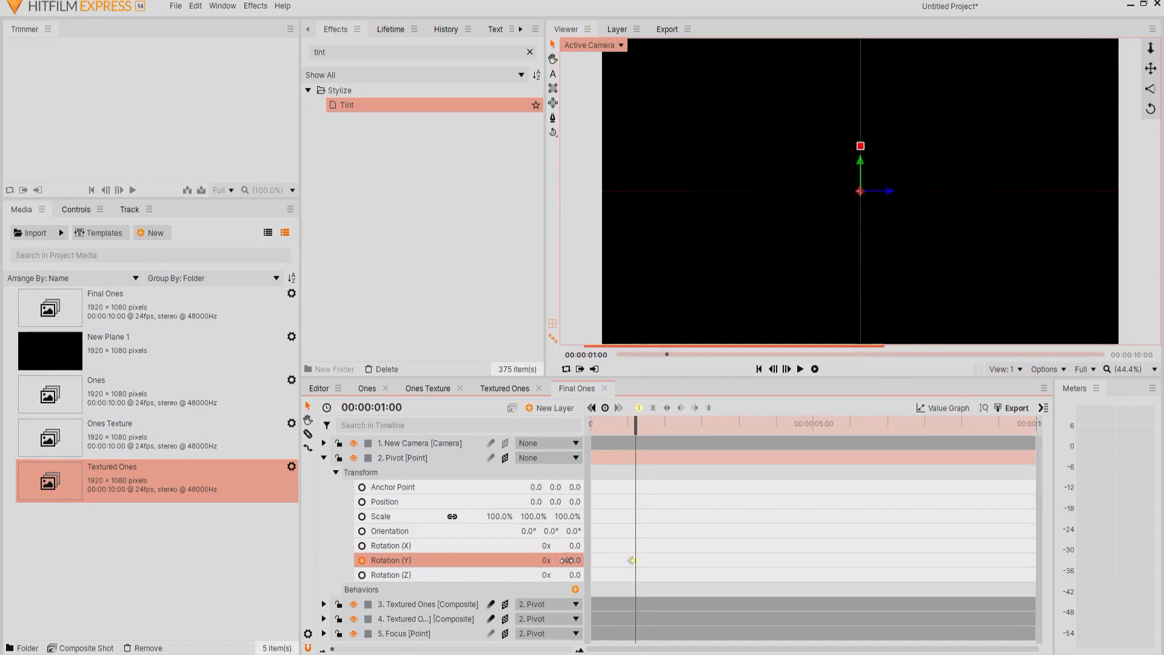
key(Right)
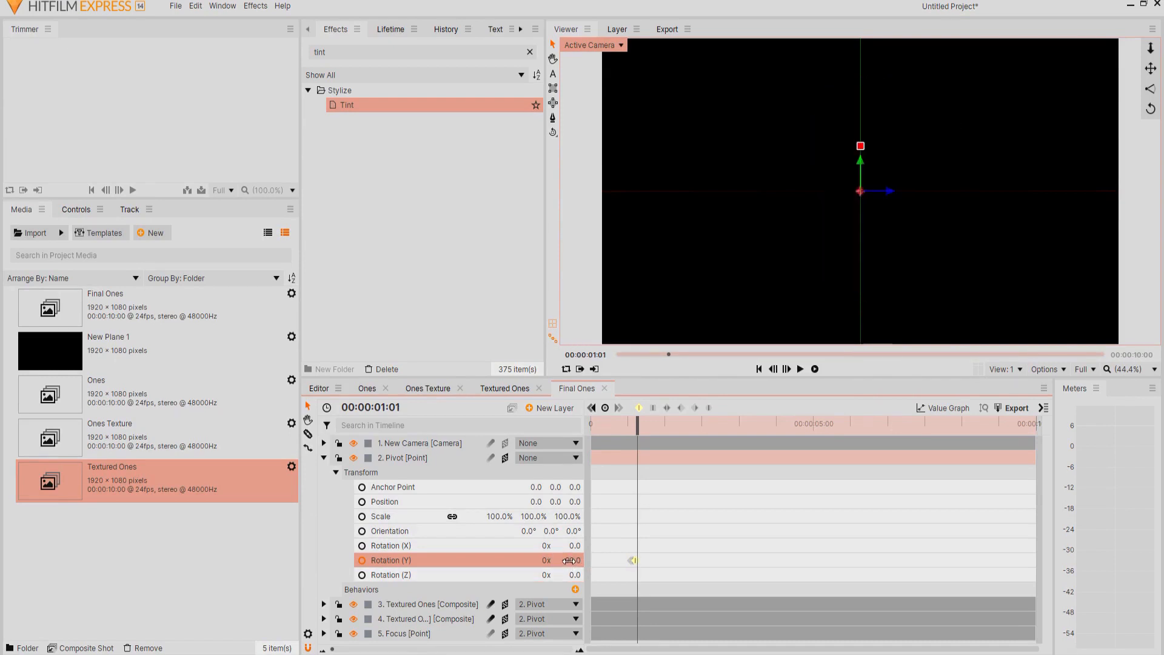
click(568, 560)
text(-45)
key(Return)
key(Right)
click(568, 560)
key(Return)
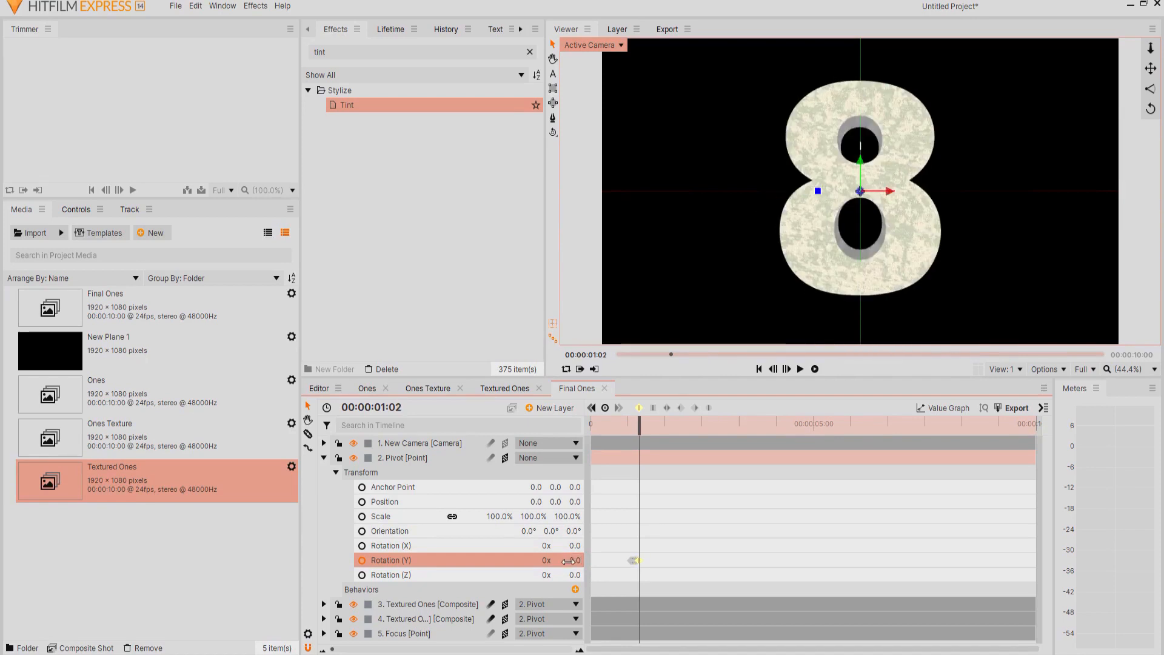
- Play back and scrub through the 9-to-8 transition to check the Pivot point's Y rotation
drag(639, 424, 603, 423)
click(800, 369)
click(800, 368)
click(621, 426)
click(800, 368)
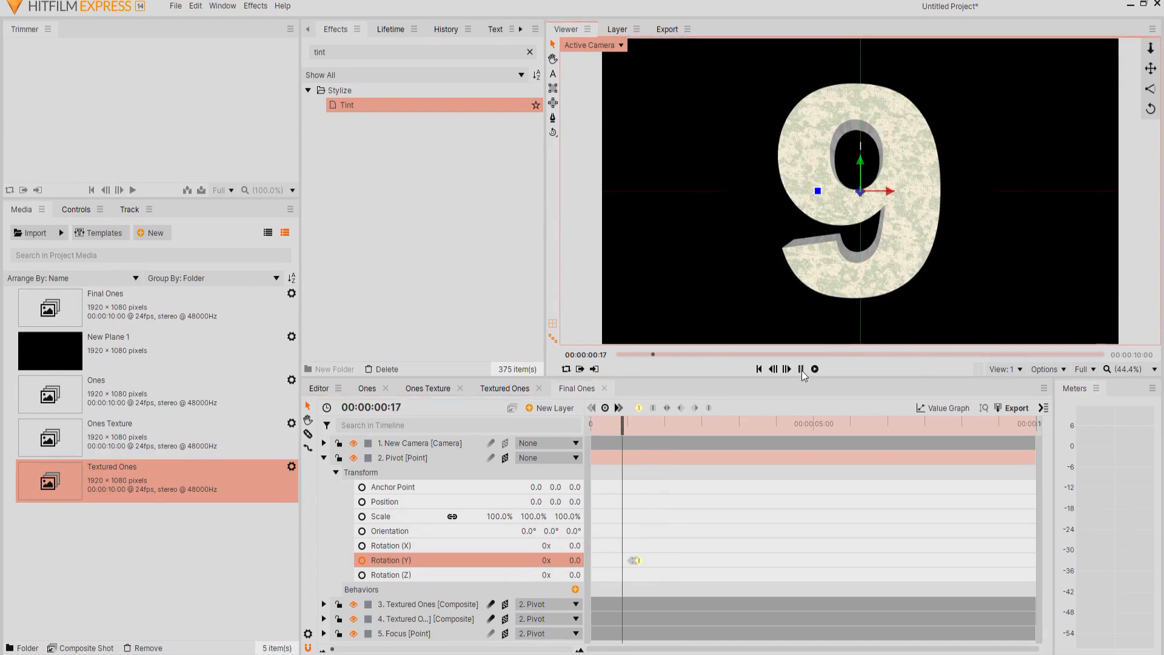
click(667, 423)
drag(669, 423, 638, 426)
- Enable motion blur on both Textured Ones layers and play back the 9-to-8 transition
click(324, 458)
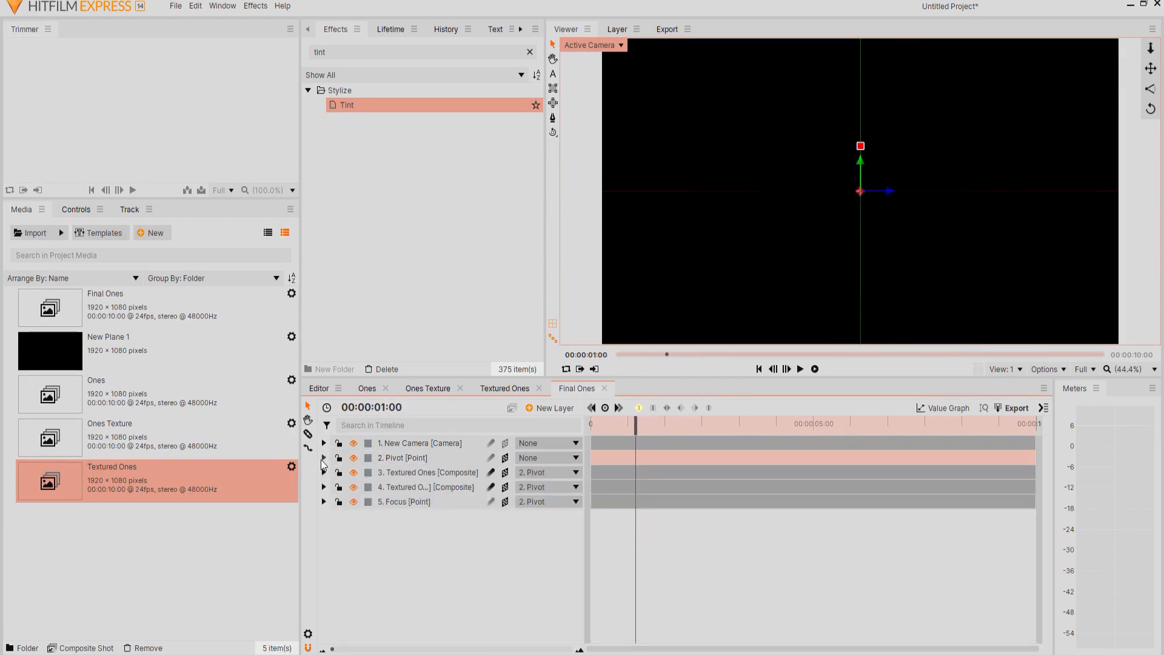
click(398, 474)
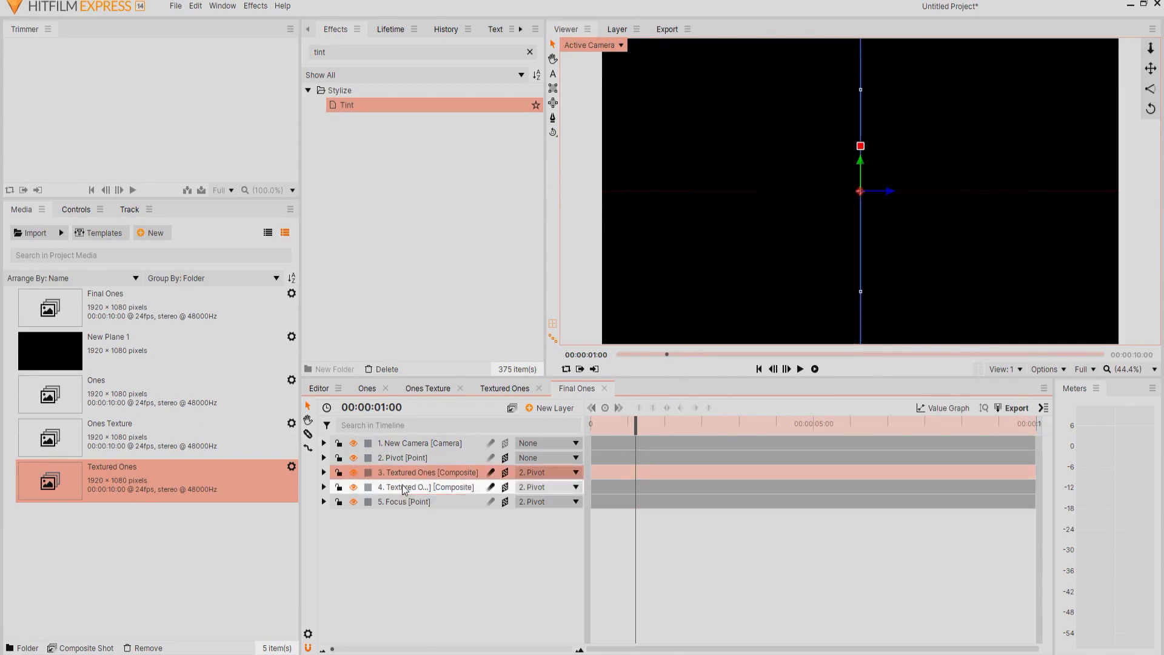
ctrl+click(405, 488)
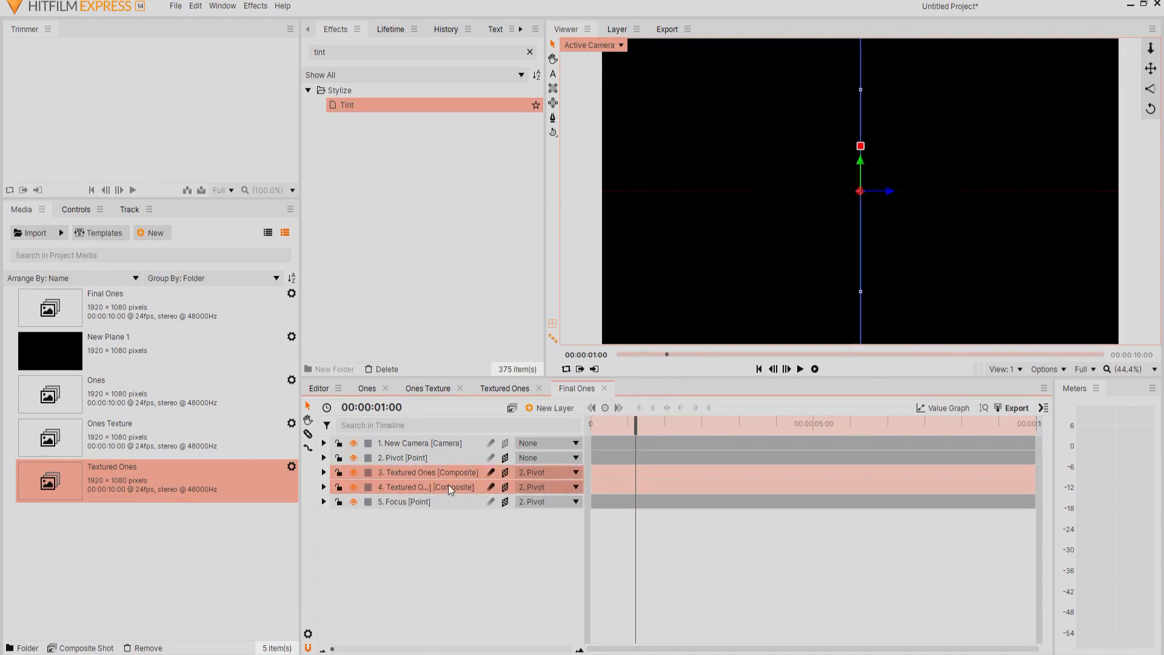
click(492, 471)
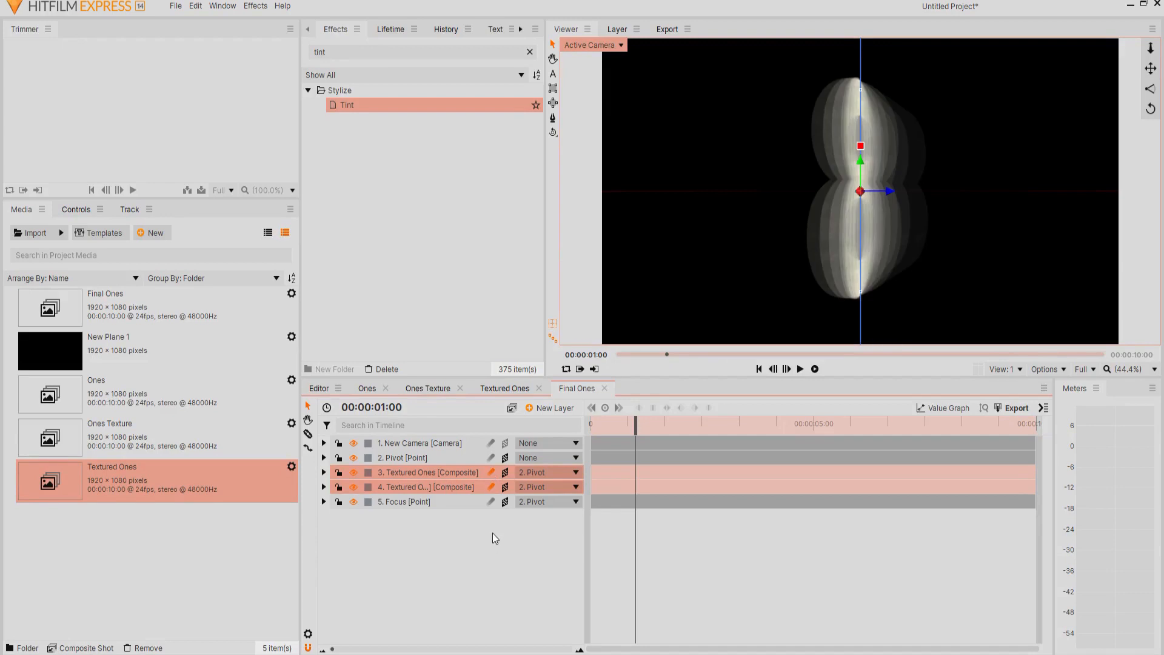
mouse_move(634, 432)
mouse_down()
mouse_move(645, 429)
mouse_move(615, 431)
mouse_up()
click(559, 533)
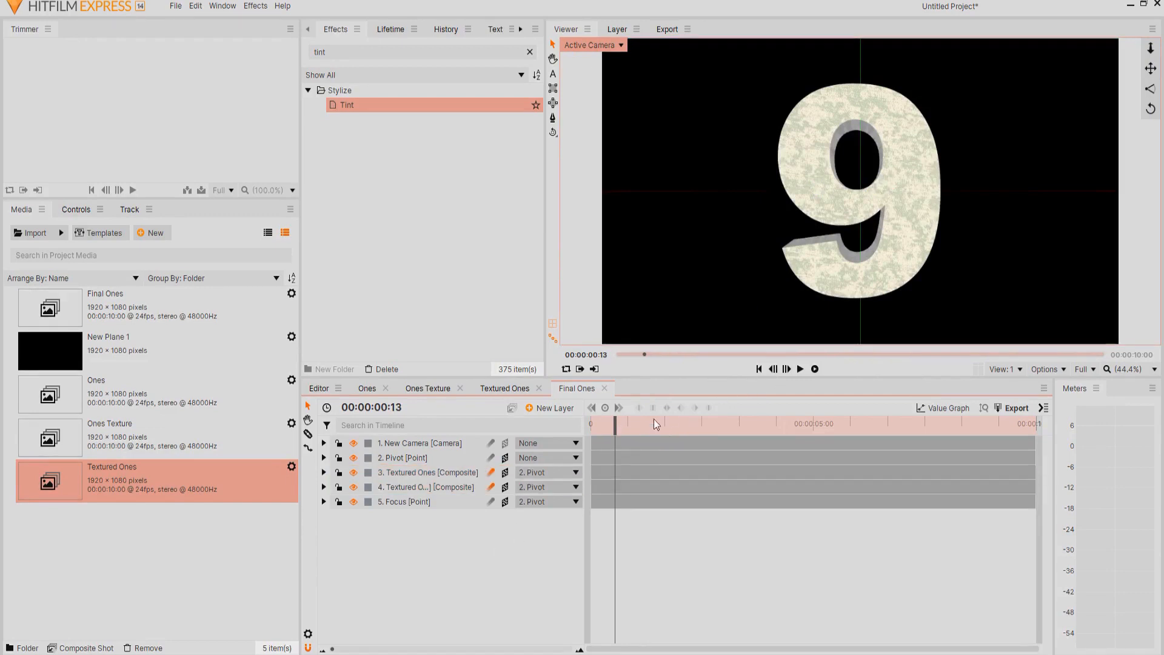
click(801, 369)
click(799, 369)
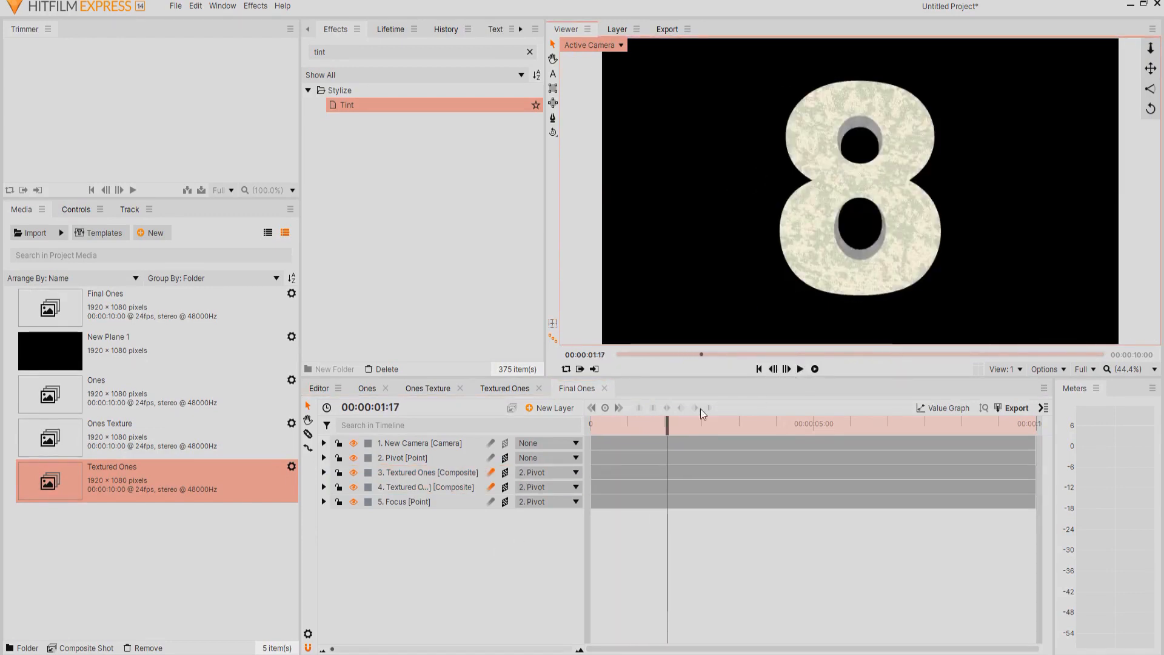
- Copy the Pivot point's Y rotation keyframes and paste them onto its X rotation starting at 00:00:01:22
click(399, 459)
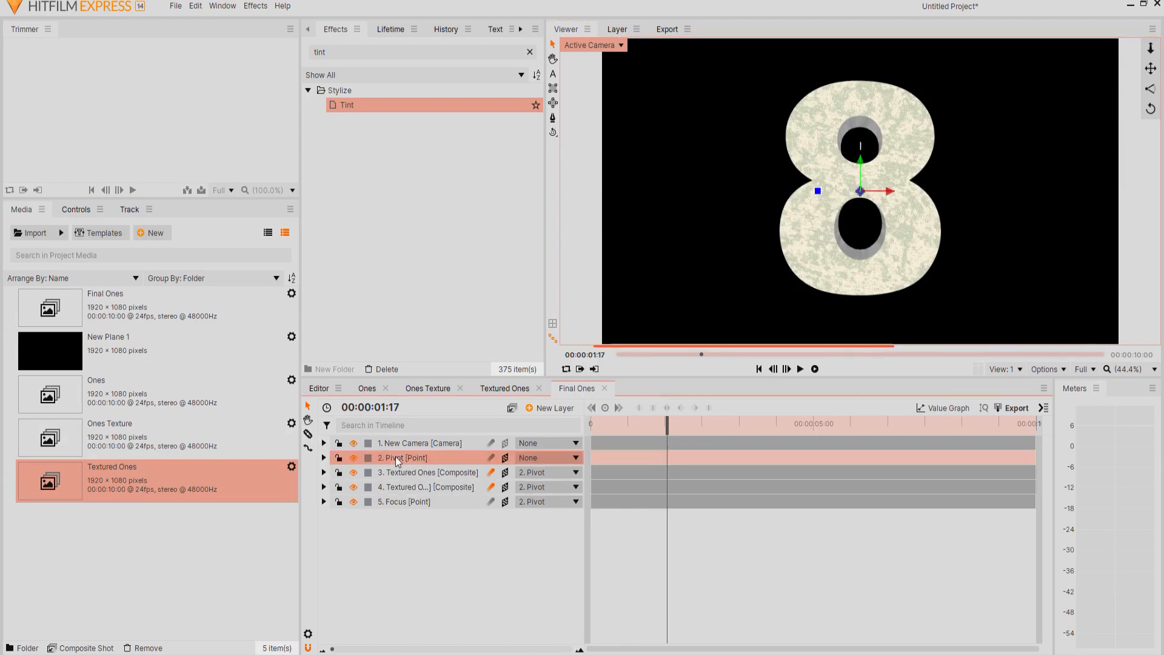
click(324, 459)
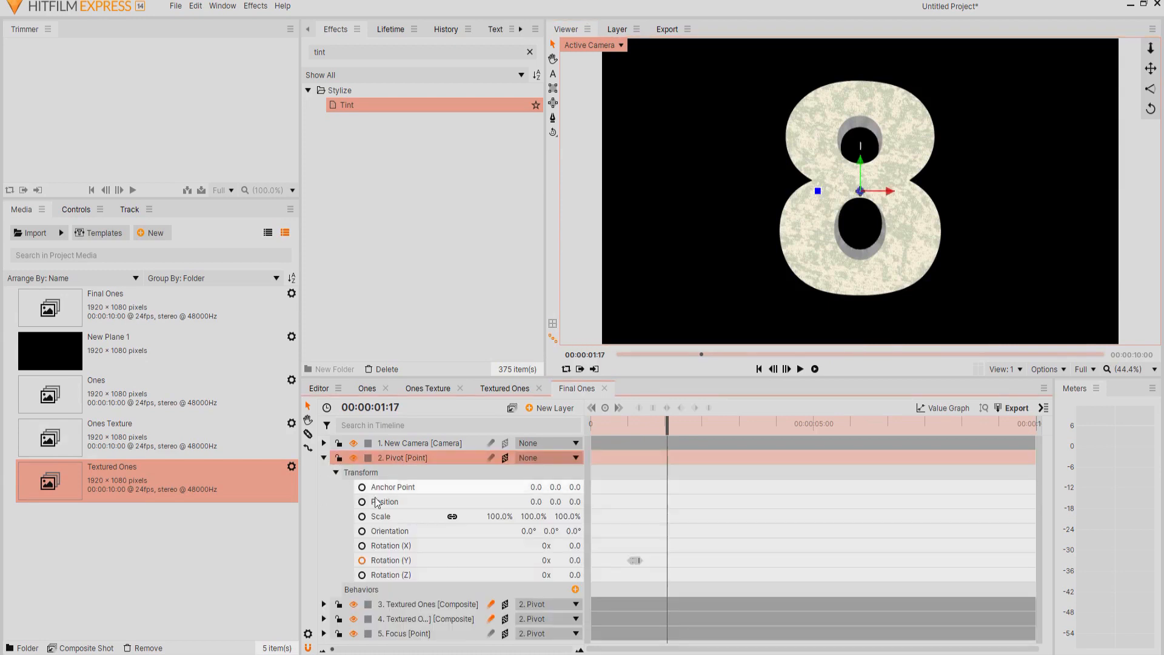
click(623, 553)
click(634, 559)
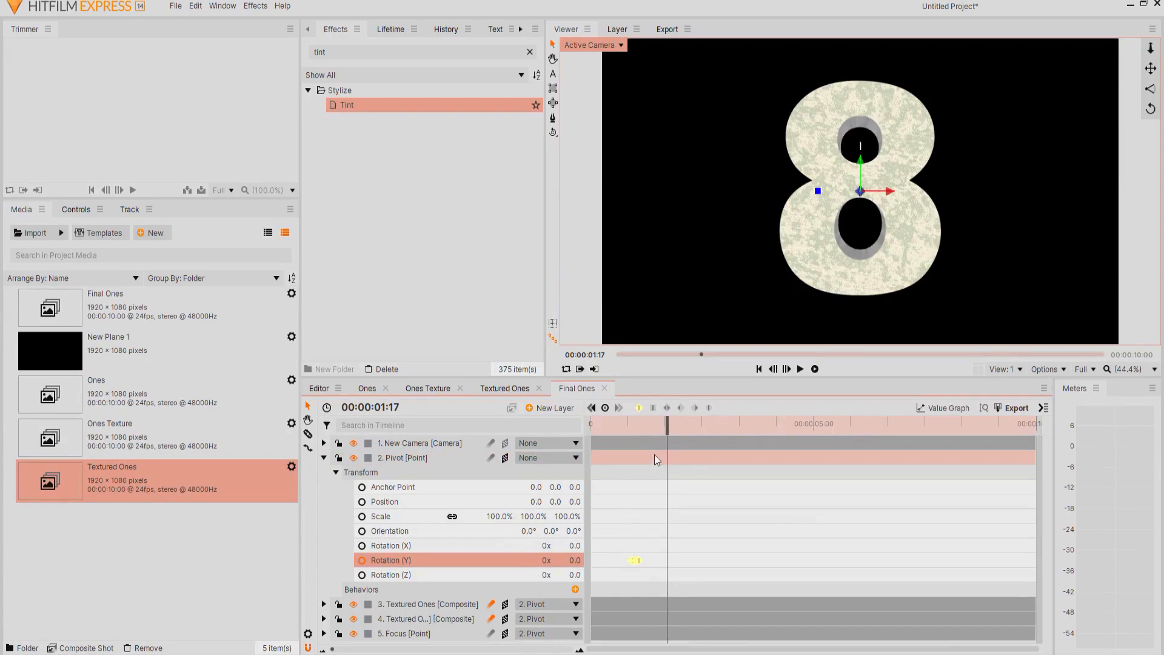
double_click(631, 560)
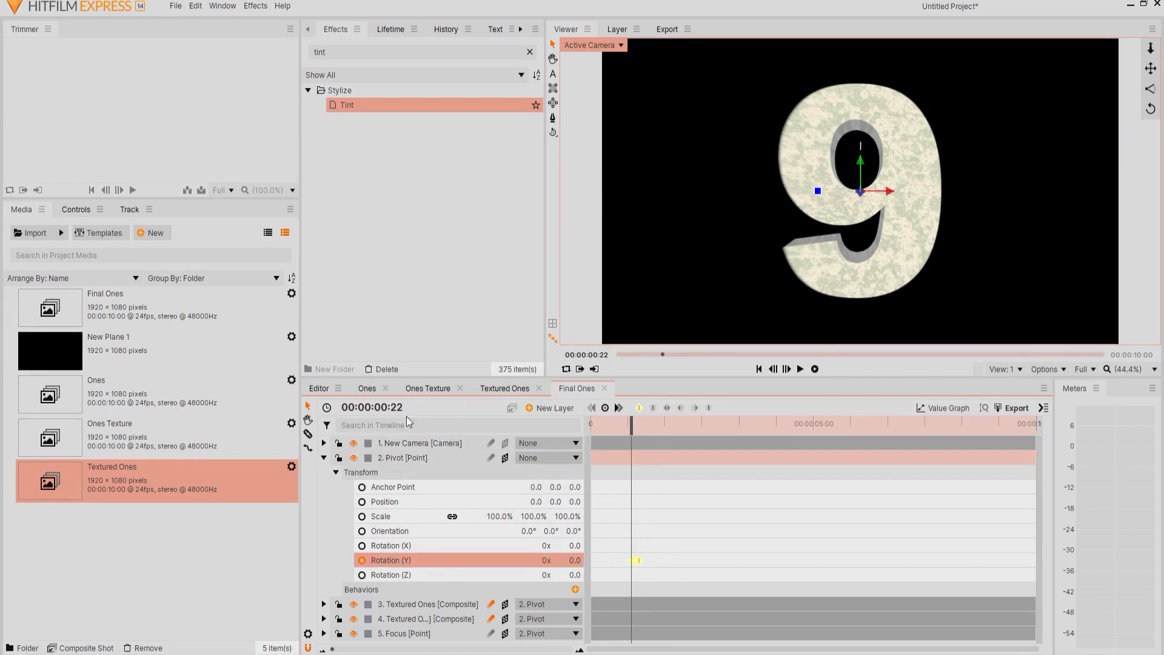
double_click(380, 408)
text(1)
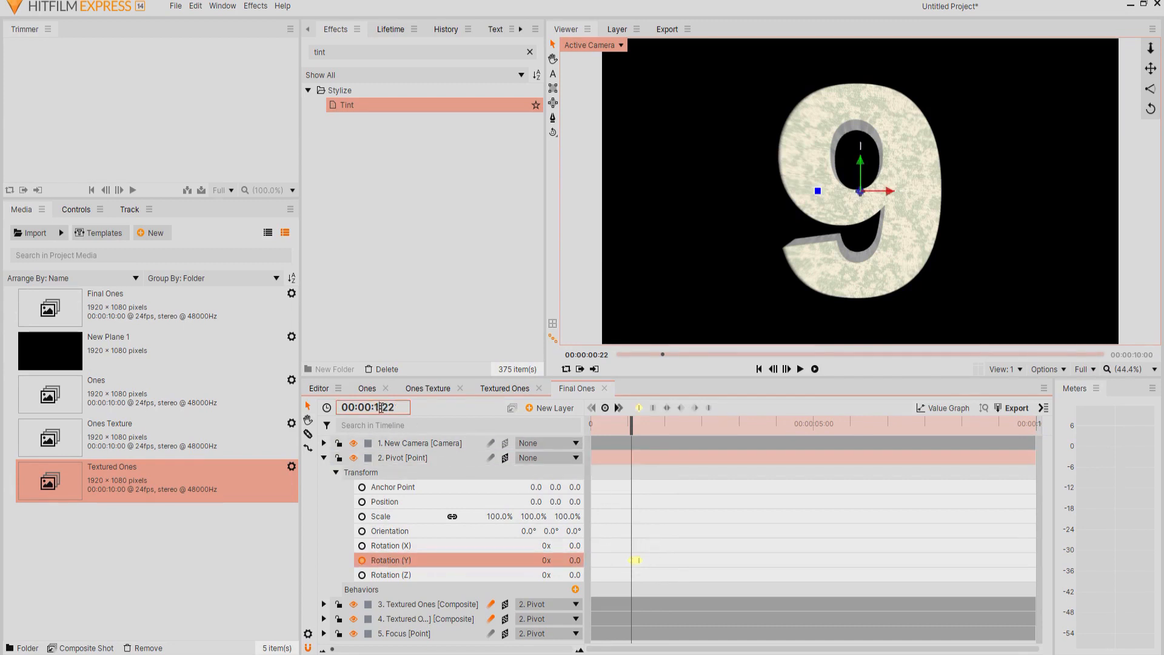
key(Return)
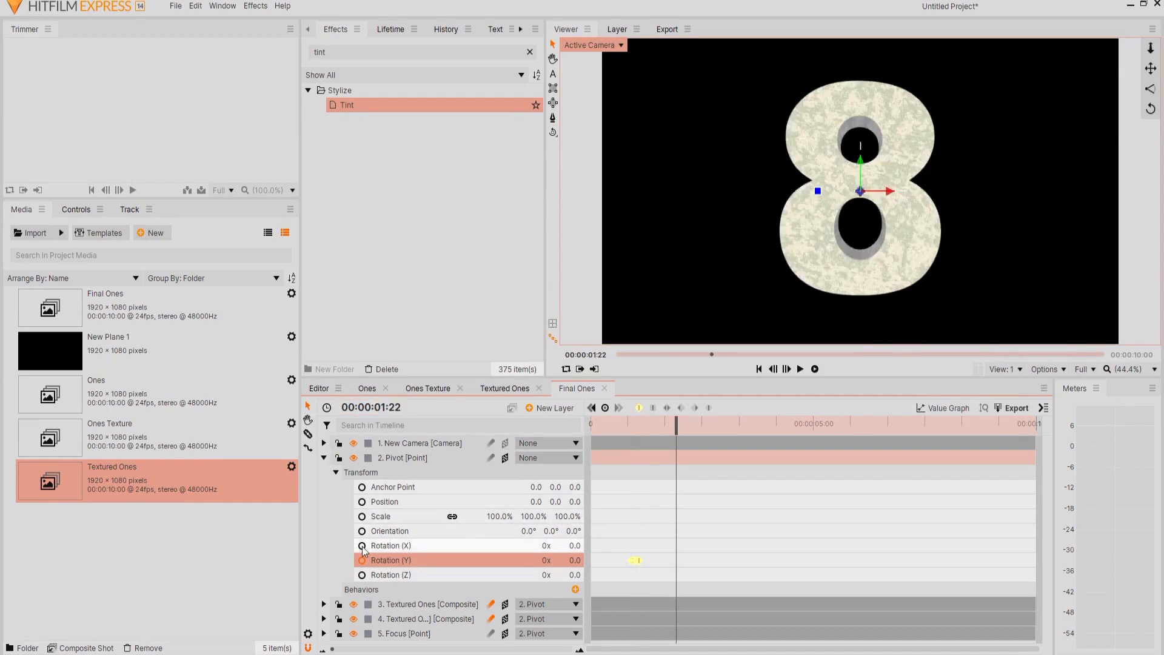
click(362, 546)
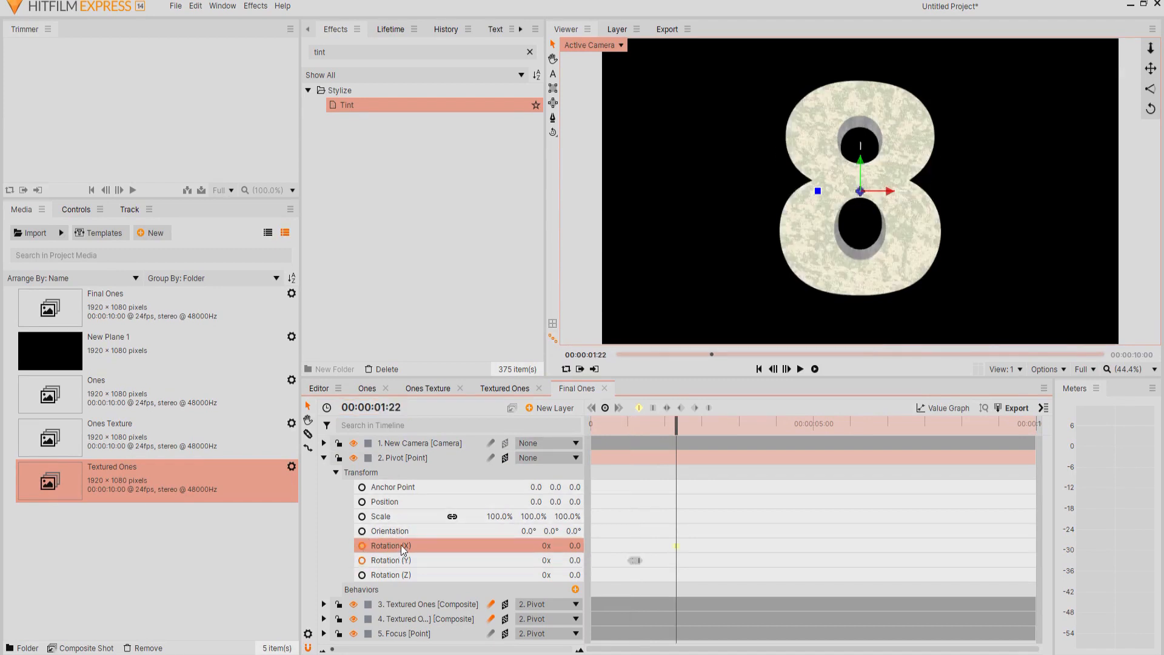
drag(680, 427, 698, 422)
drag(702, 420, 653, 420)
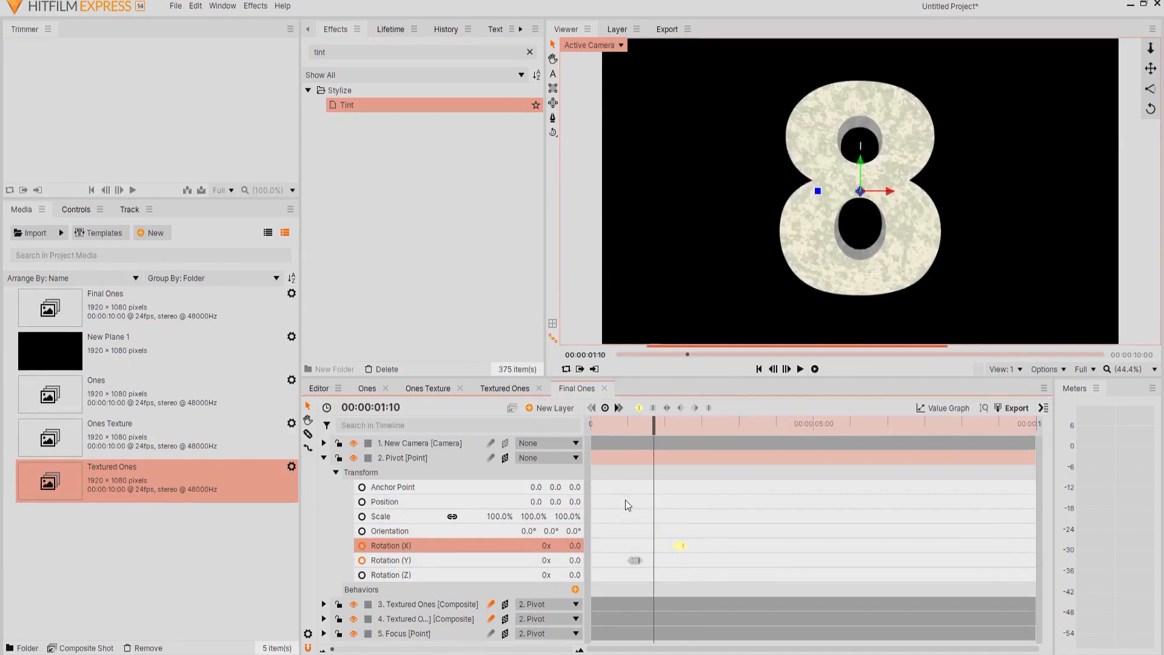
- Copy the Pivot point's X and Y rotation keyframes together from 00:00:00:22 and paste them at 00:00:02:22
click(628, 560)
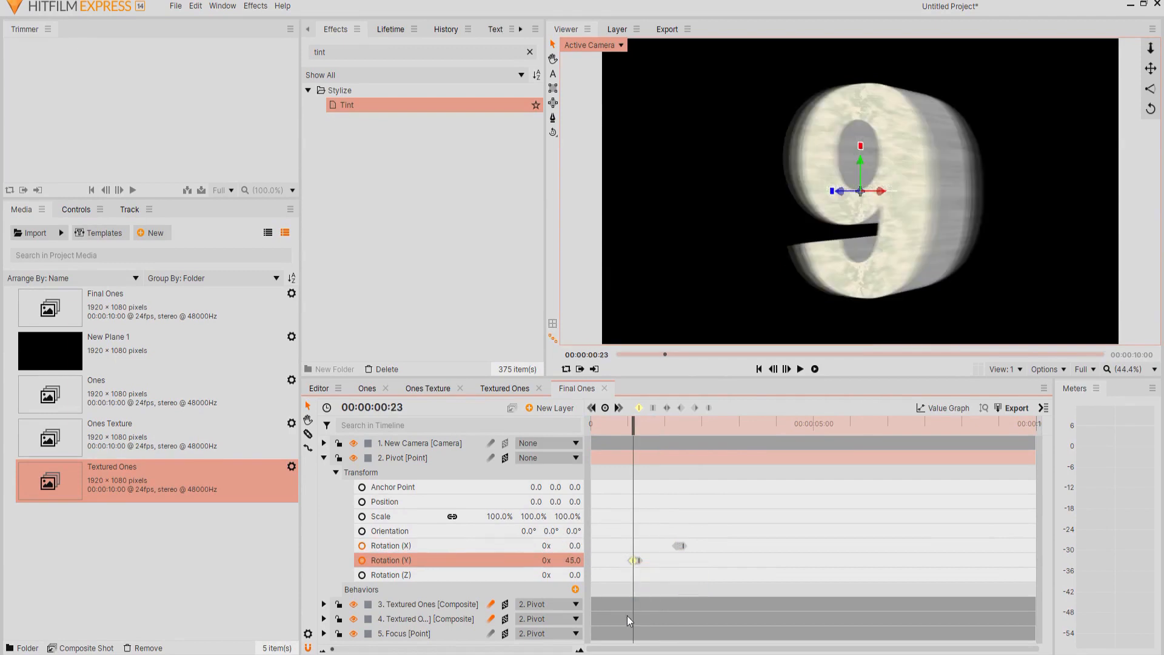
double_click(628, 560)
drag(612, 509, 762, 578)
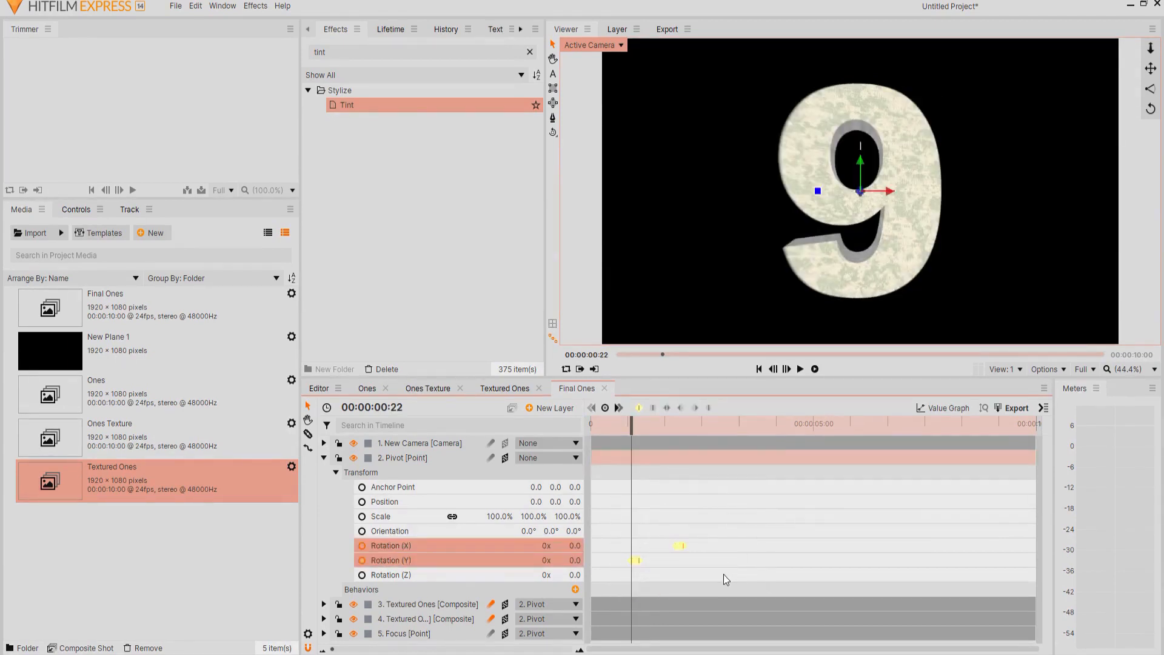
click(382, 408)
text(2)
key(Return)
key(ctrl+v)
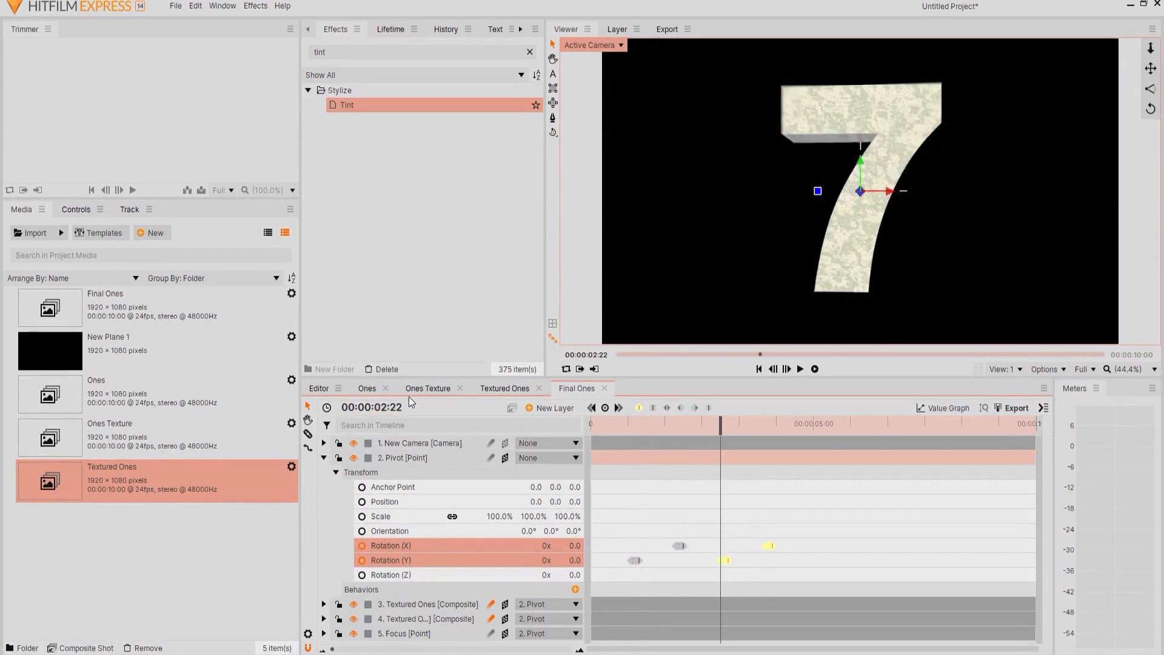
- Paste the copied X and Y rotation keyframes again at 00:00:04:22, 00:00:06:22 and 00:00:08:22
click(383, 407)
text(4)
key(Return)
key(ctrl+v)
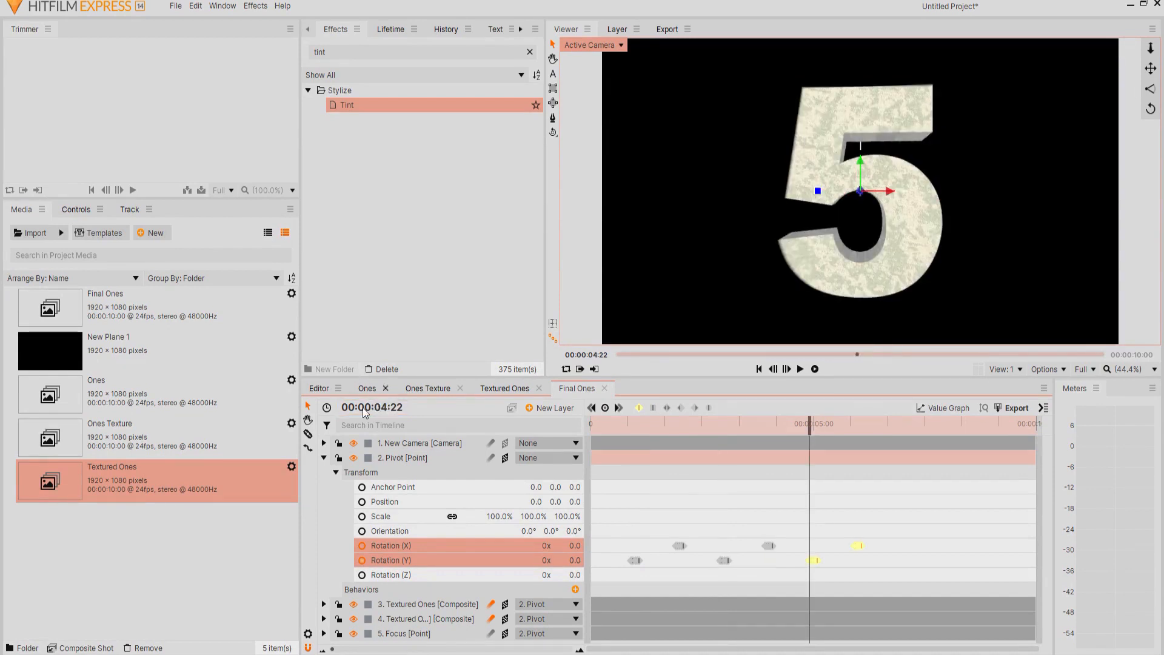
click(380, 407)
text(6)
key(Return)
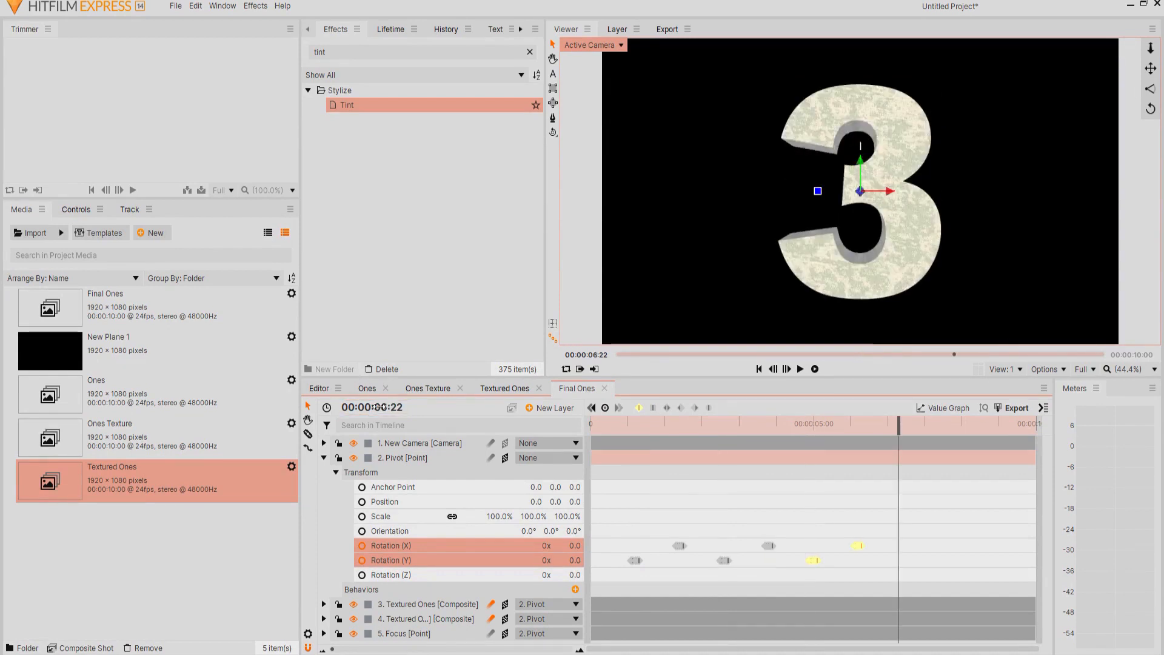
key(ctrl+v)
click(386, 409)
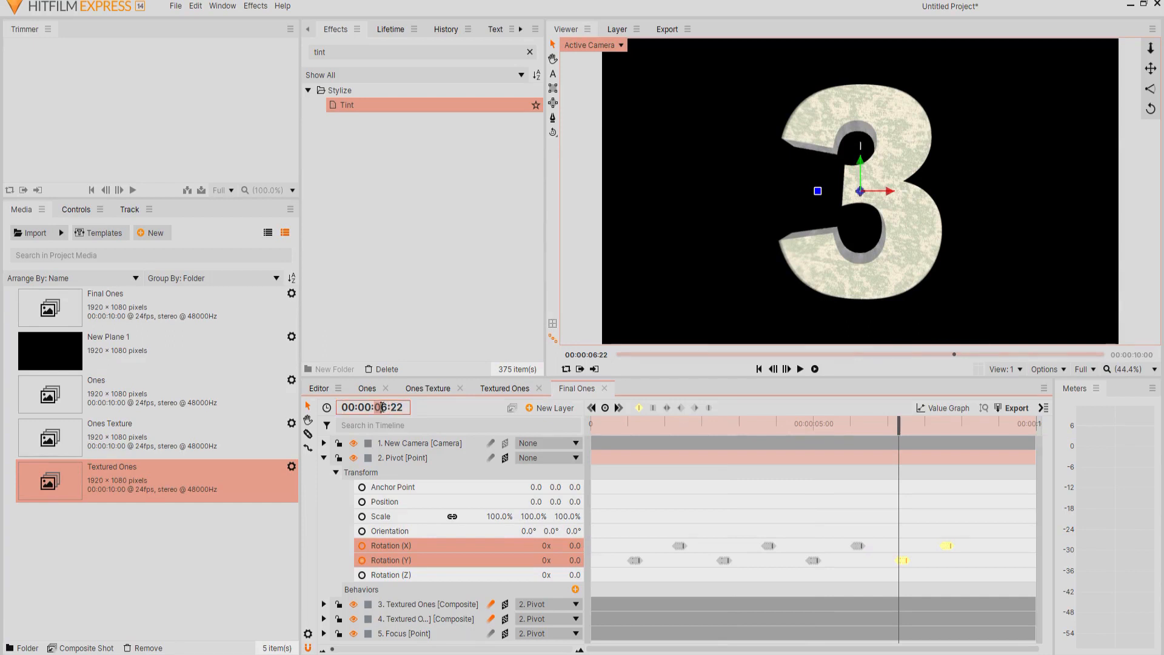
text(8)
key(Return)
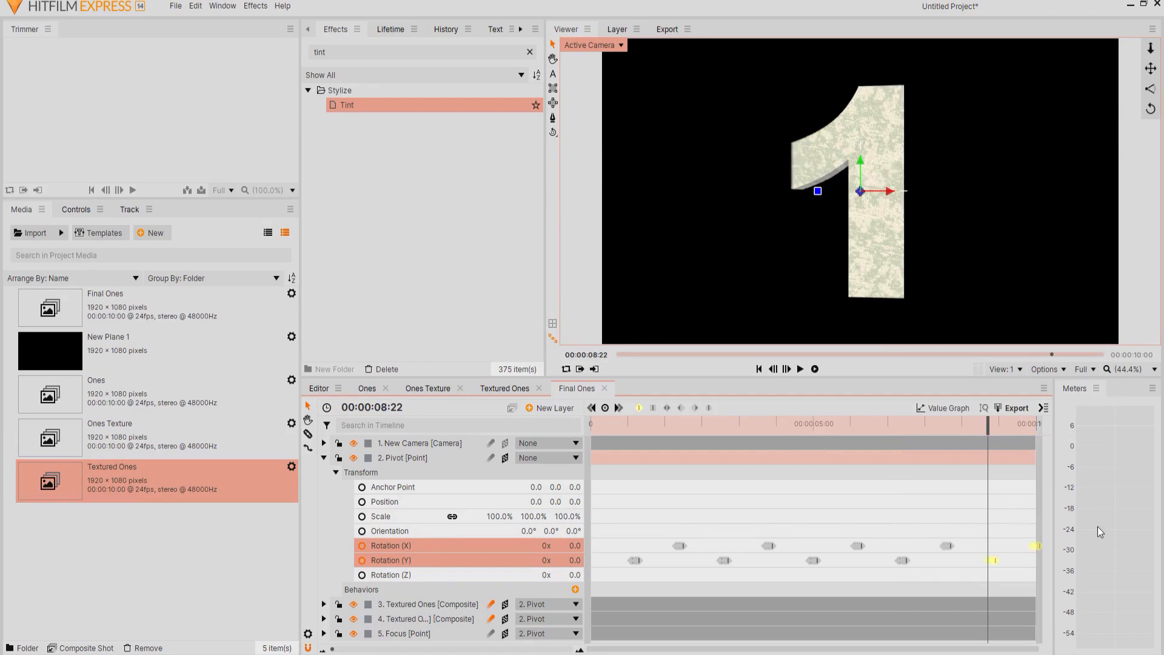
- Play back the whole Final Ones countdown from the start and return to the first frame
click(759, 369)
click(799, 369)
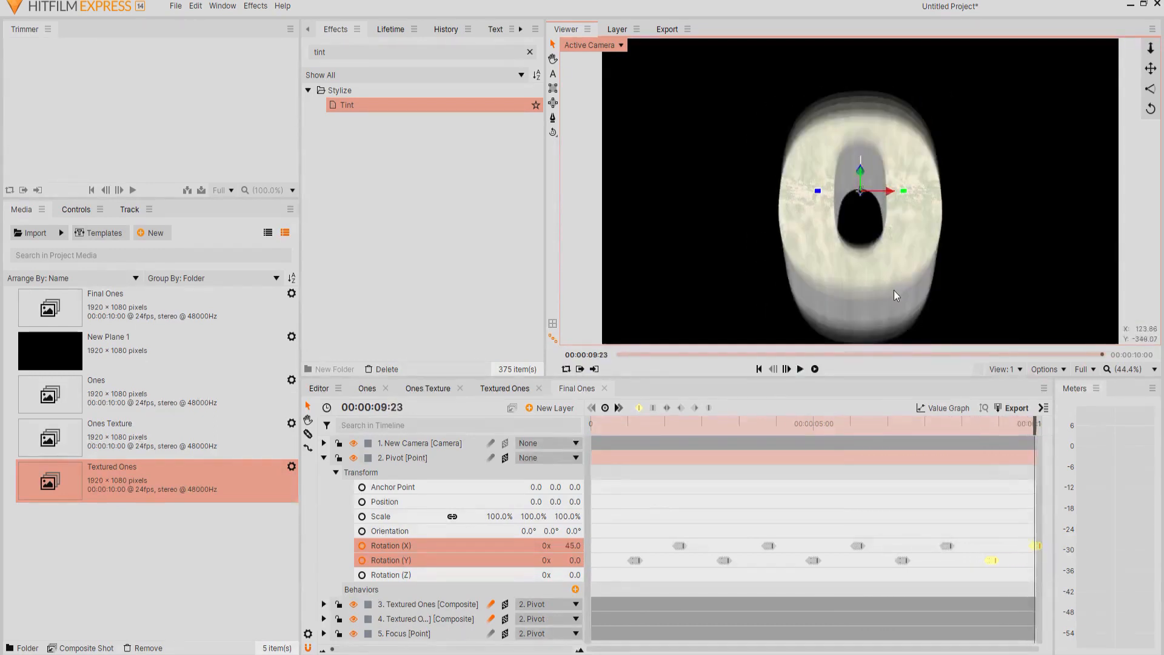
click(759, 370)
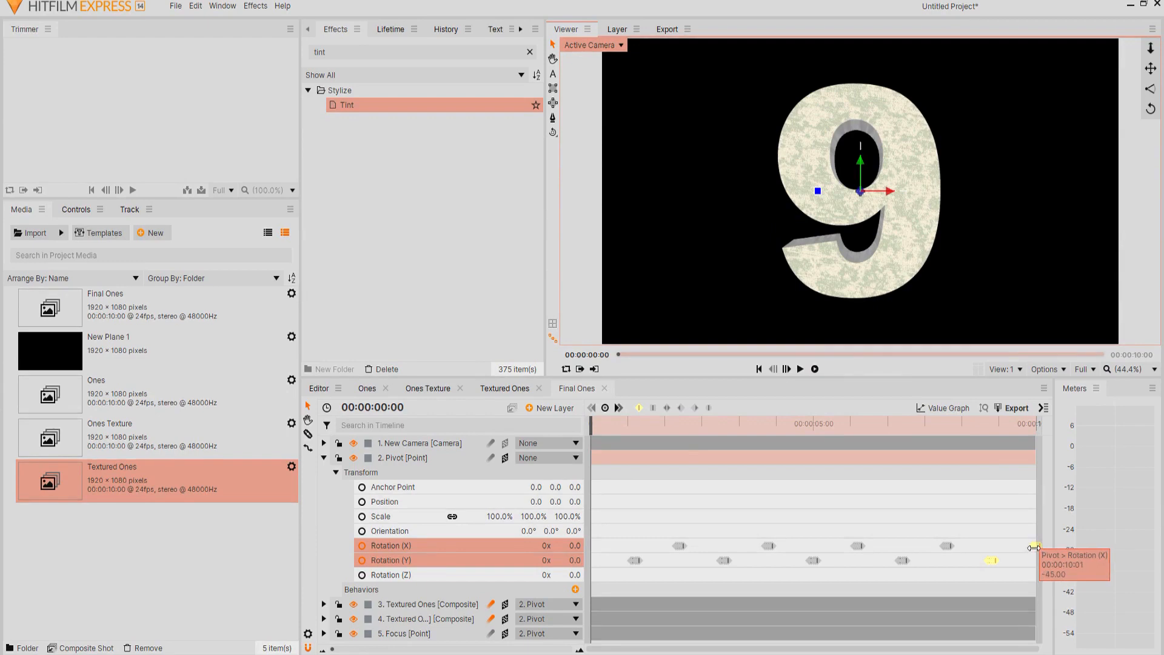
- Keyframe the Pivot point's X rotation at -90 on 00:00:00:00
click(384, 547)
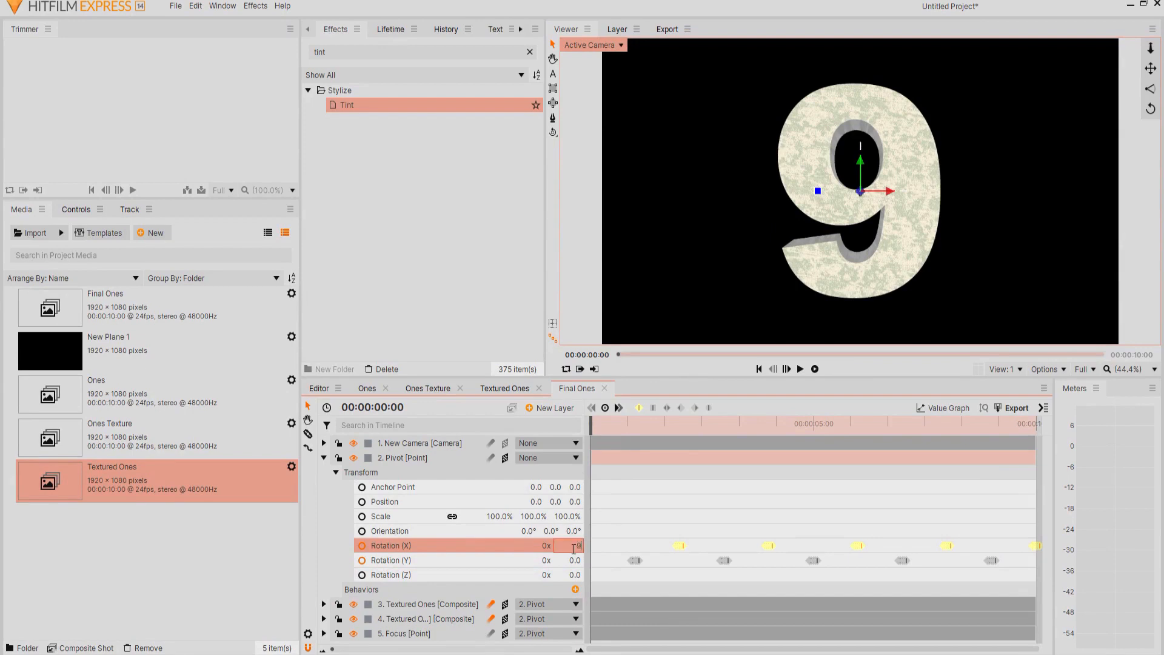
text(-90)
key(Return)
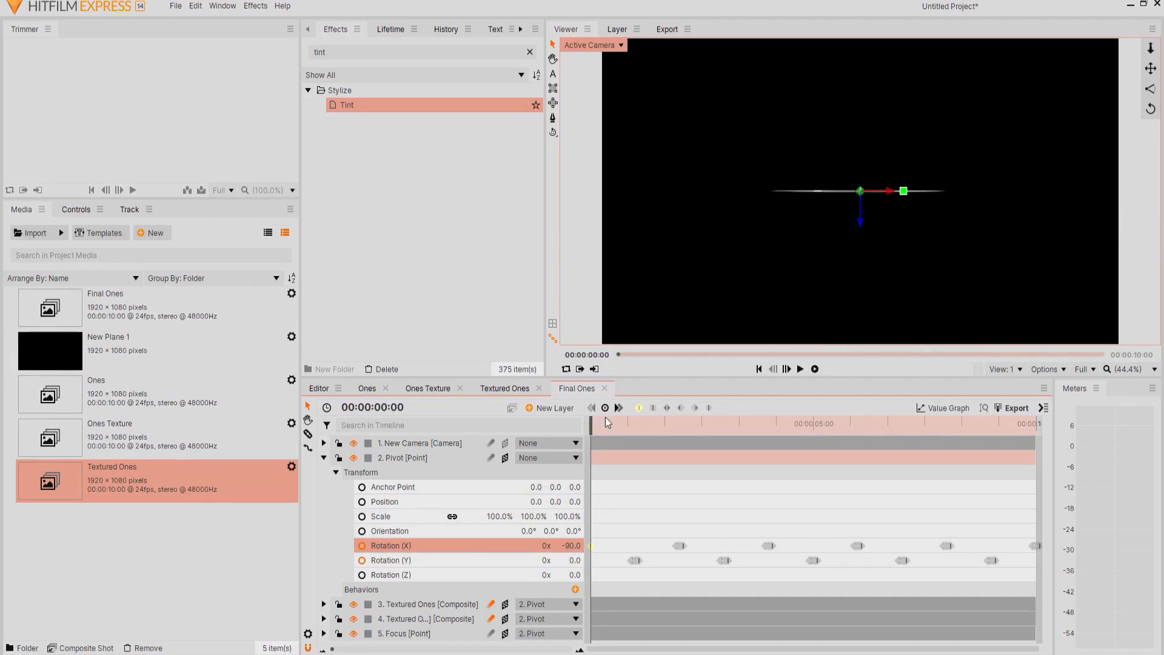
- Keyframe the Pivot point's X rotation at -45 on 00:00:00:01 and at 0 on 00:00:00:02
click(786, 369)
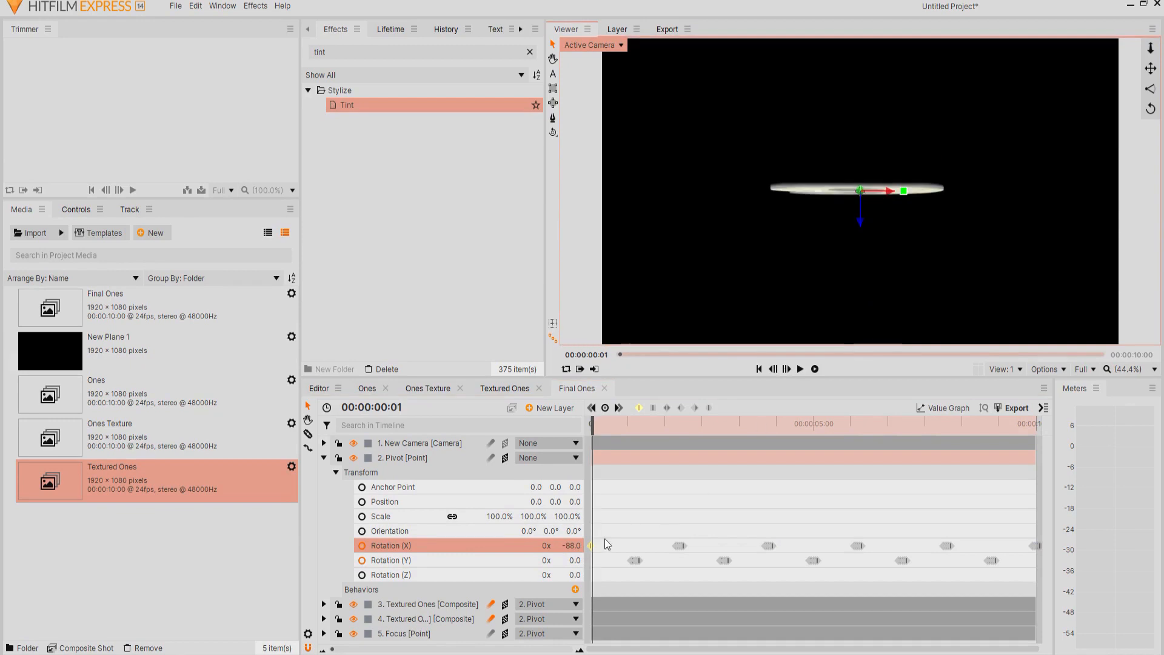
text(-45)
key(Return)
click(786, 368)
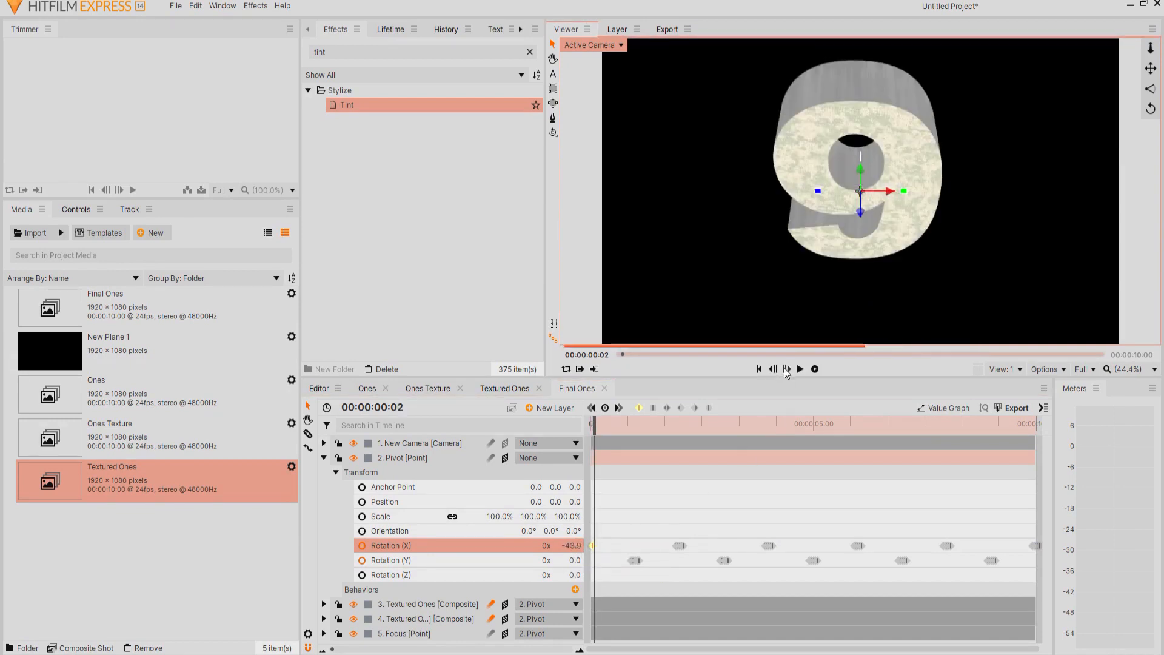
click(571, 547)
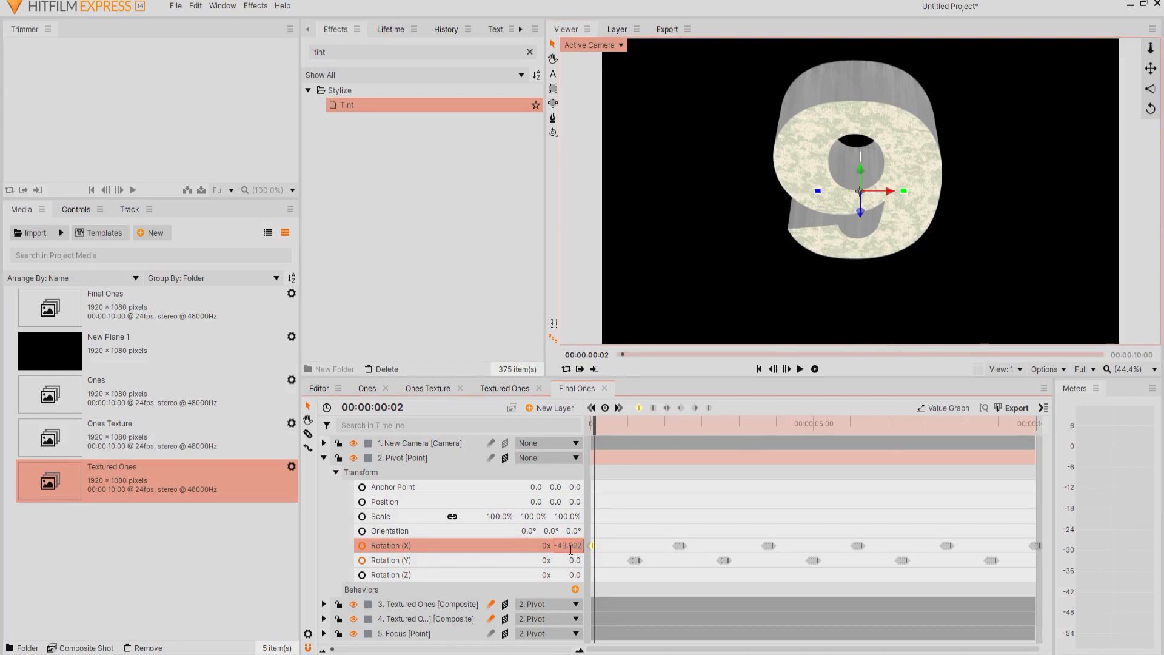
key(Return)
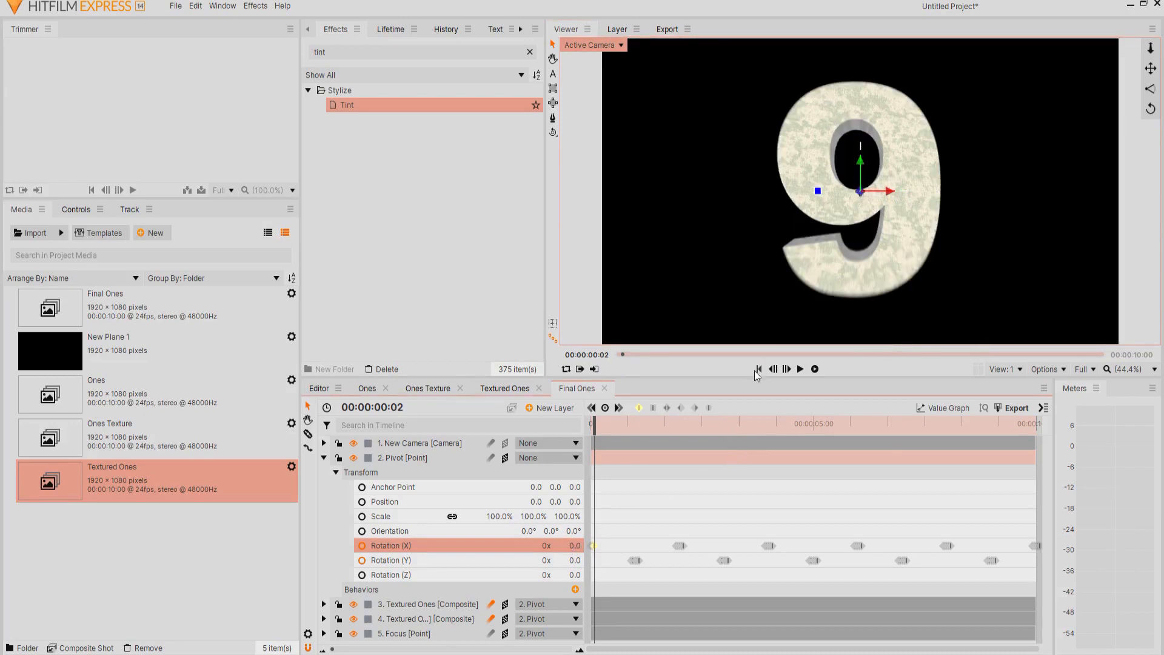
- Play back the opening flip of Final Ones from the first frame, and collapse the Pivot point's properties
click(758, 369)
click(798, 367)
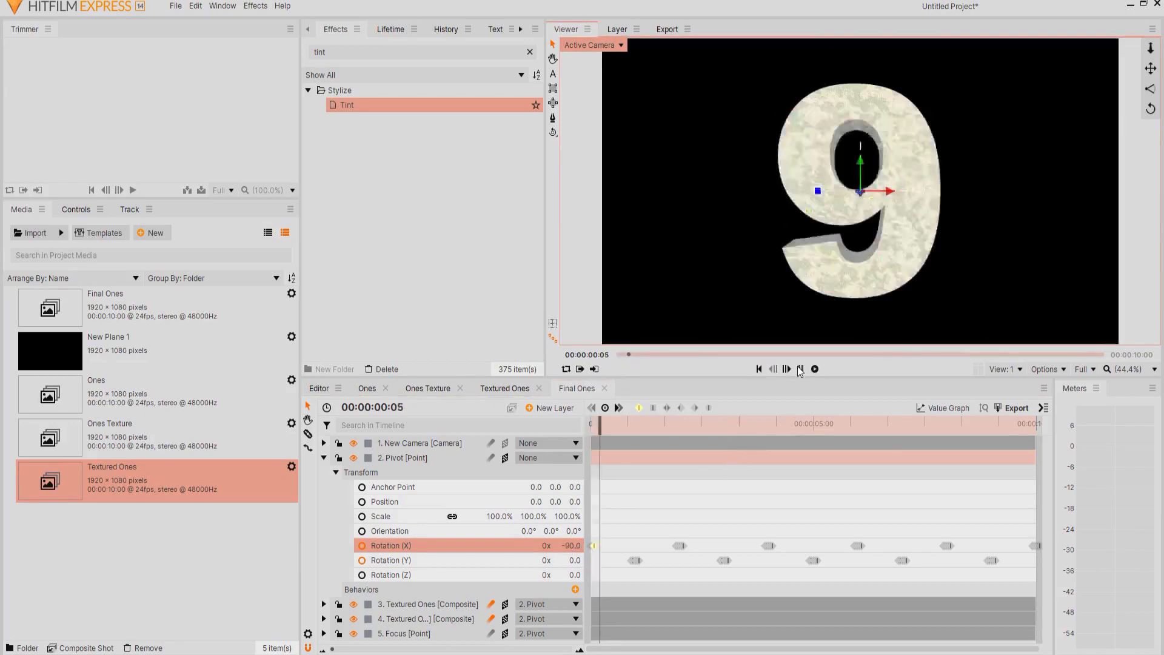
drag(672, 429, 349, 408)
drag(445, 412, 610, 434)
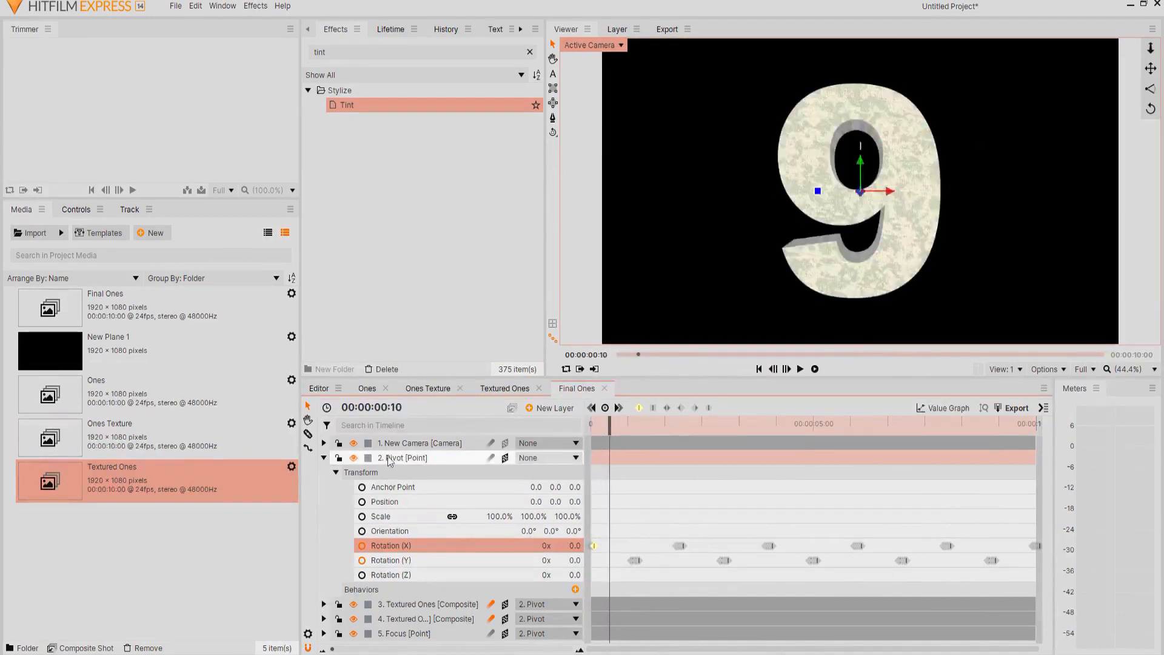
click(324, 457)
click(394, 557)
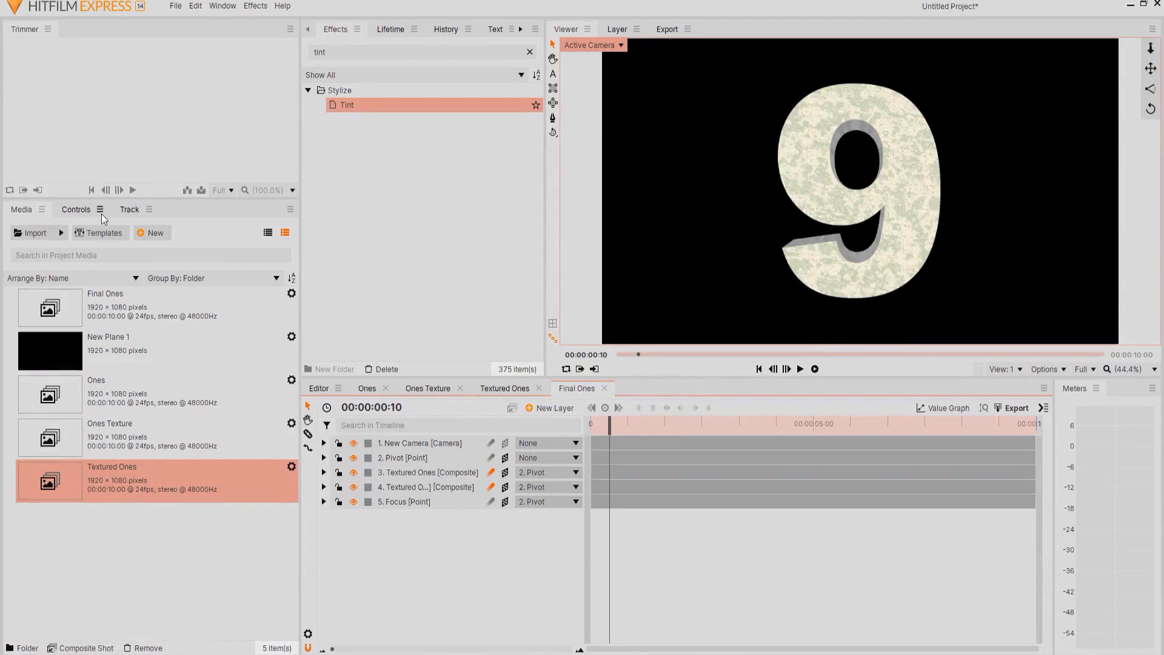
- Create a new composite shot named Final Timer with the 1080p Full HD @ 24 fps template
click(154, 234)
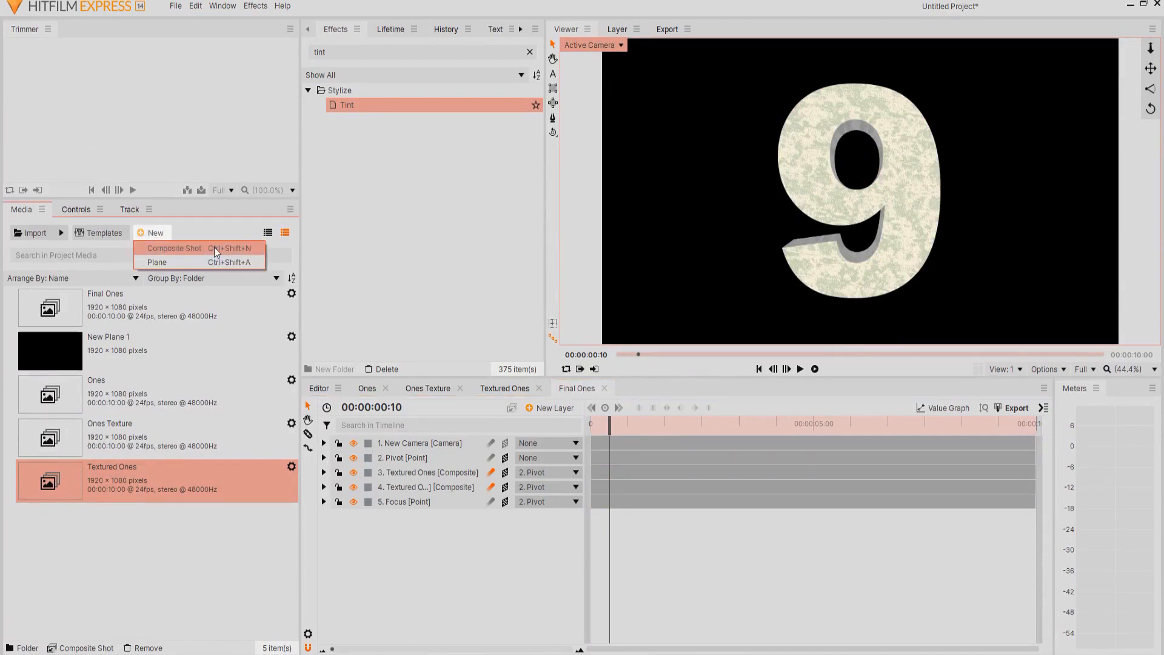
click(195, 248)
drag(620, 161, 574, 162)
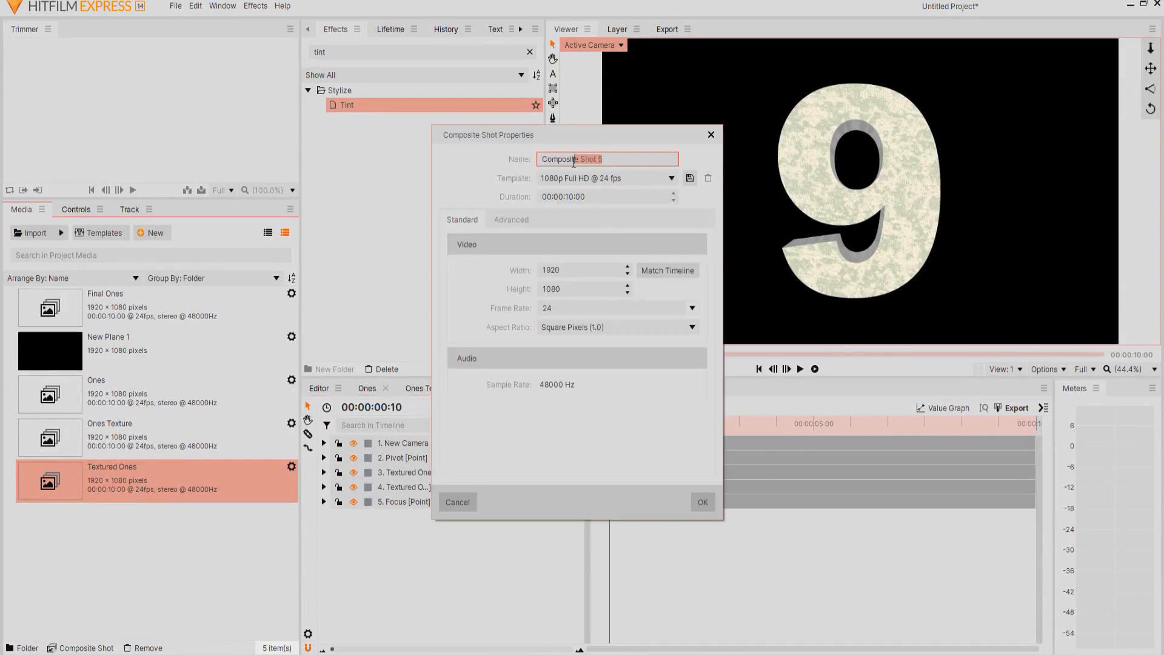
text(Final Timer)
click(703, 501)
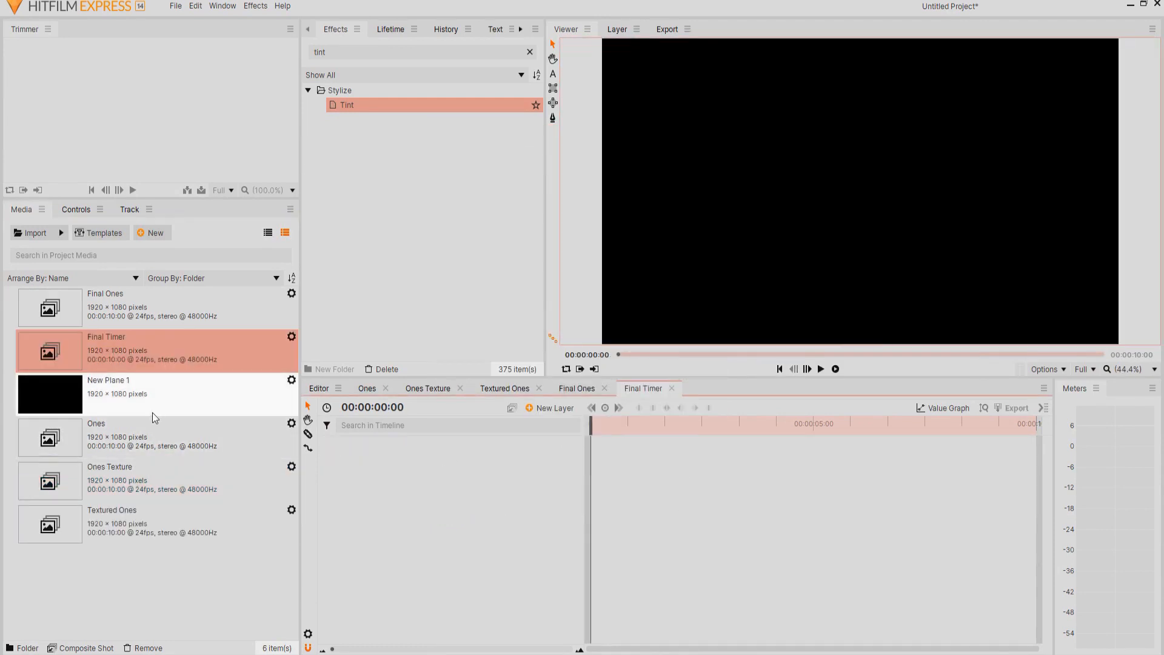
- Add the Final Ones composite to the Final Timer timeline, duplicate its layer and select both layers
click(109, 302)
drag(109, 301, 535, 494)
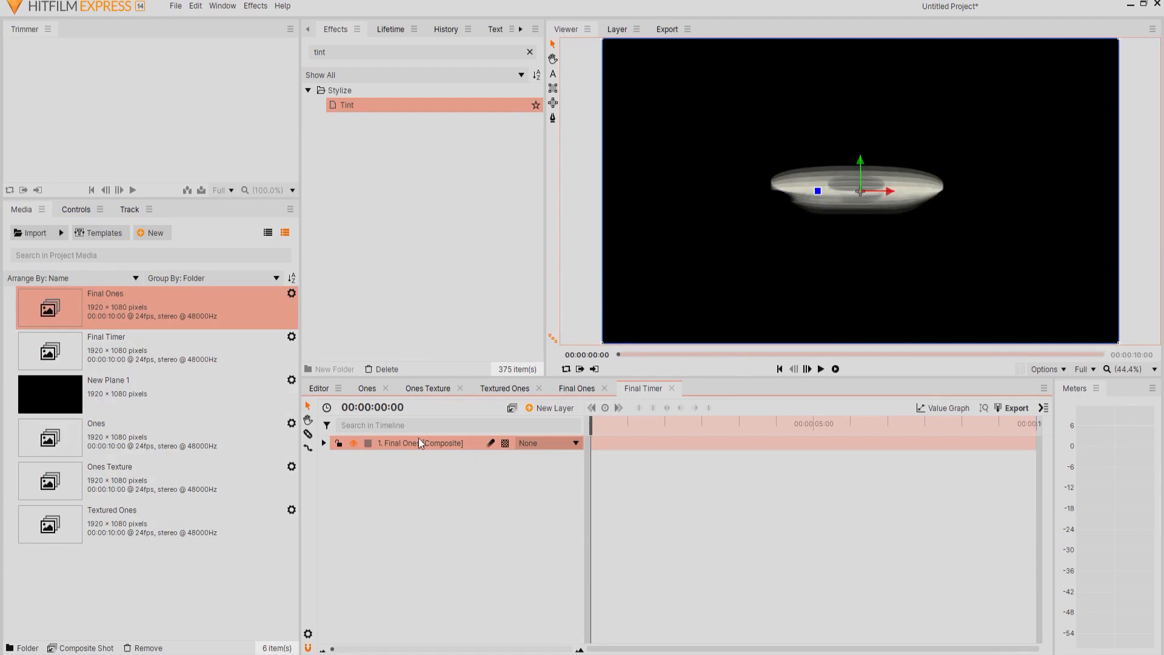
key(ctrl+d)
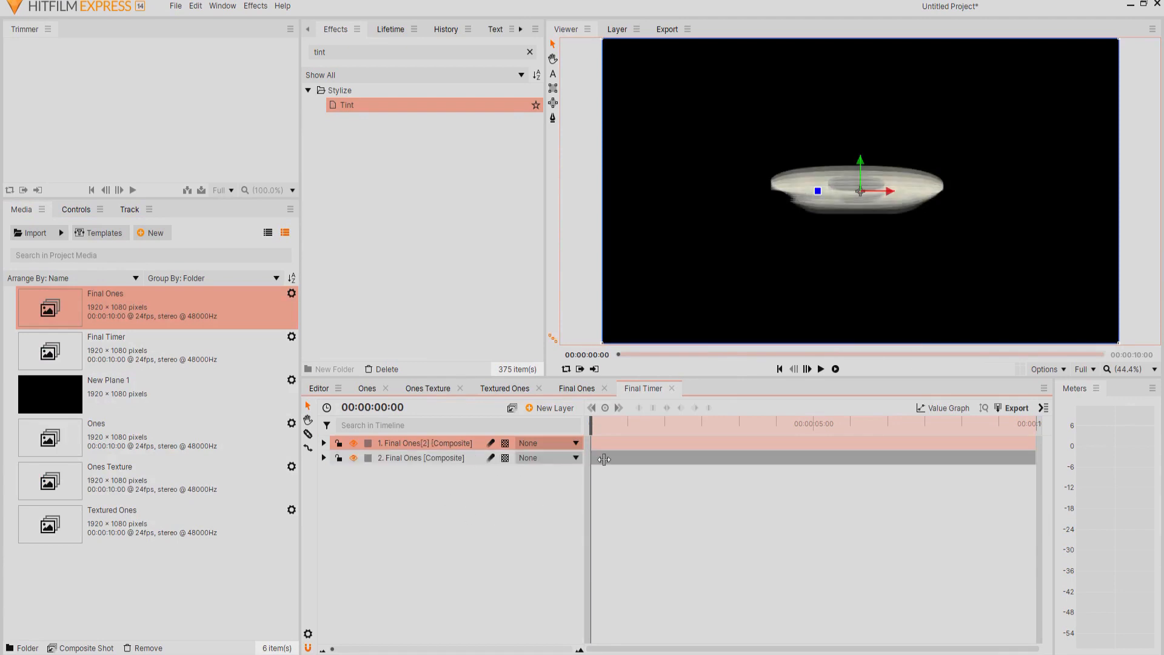
drag(439, 505, 440, 429)
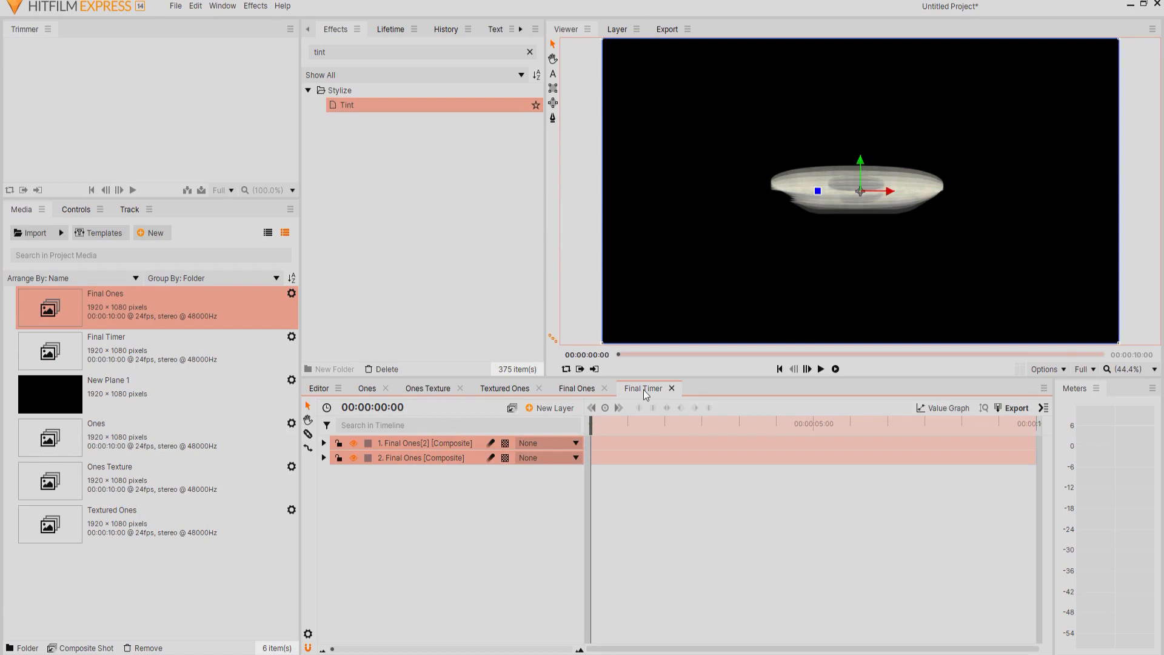
- Extend the Final Timer composite shot's duration to 00:01:00:00
click(292, 338)
click(570, 197)
key(Return)
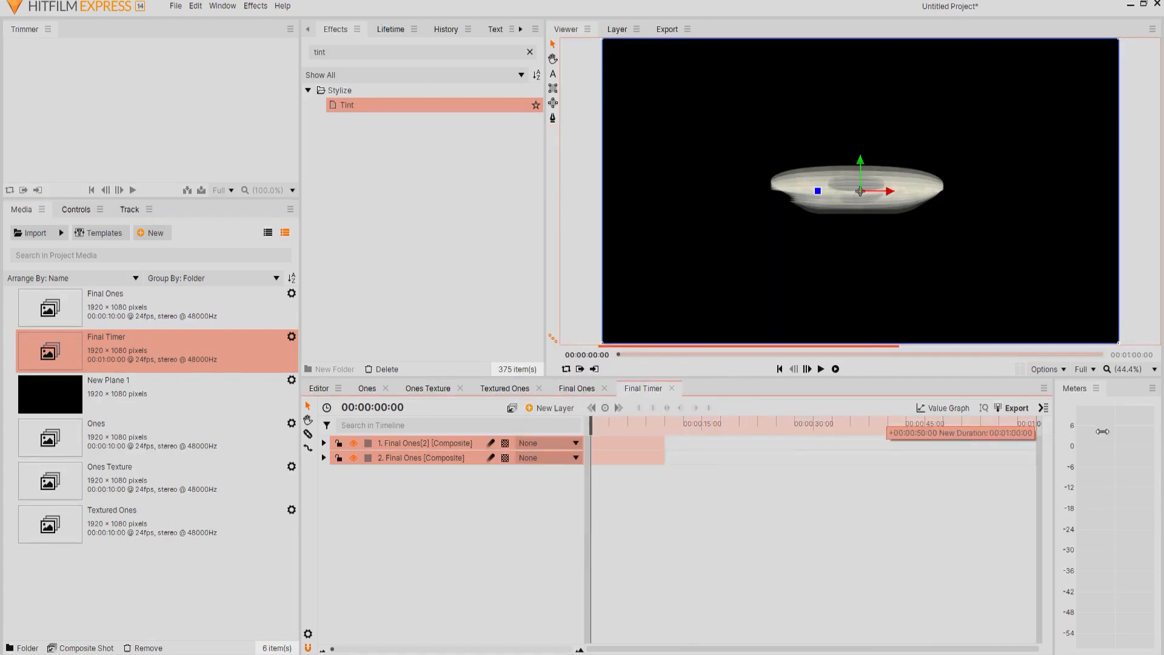
click(436, 489)
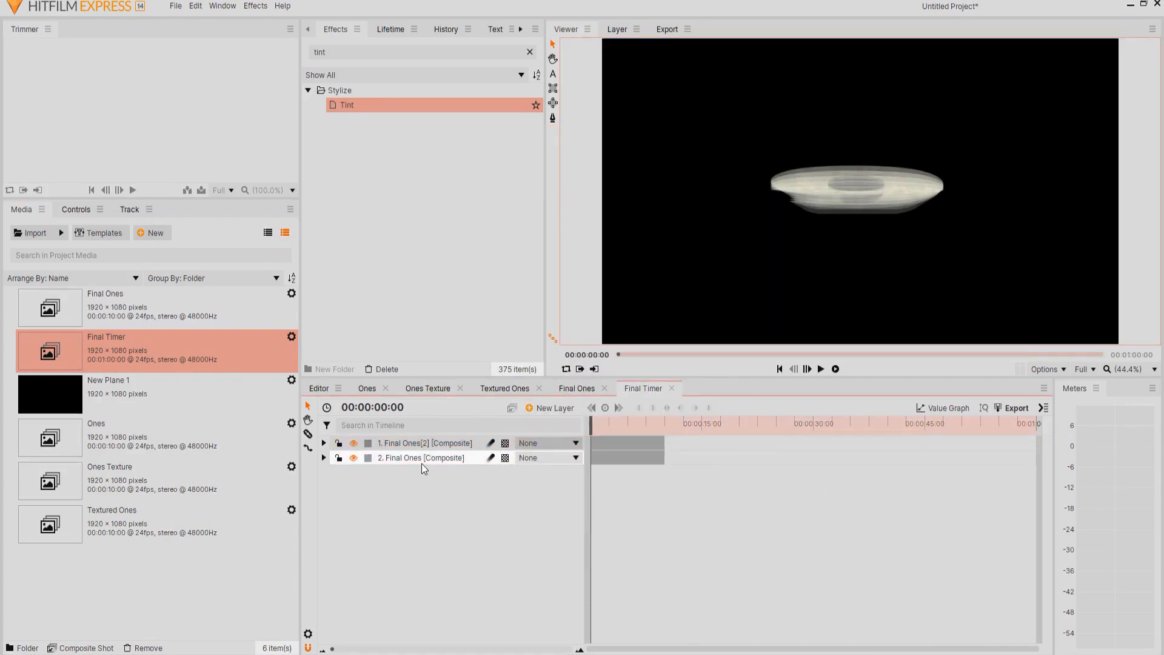
- Duplicate the Final Ones layer until there are six copies, placed end to end across the one-minute timeline
drag(607, 459, 981, 525)
key(ctrl+d)
key(ctrl+d)
key(ctrl+d)
key(ctrl+d)
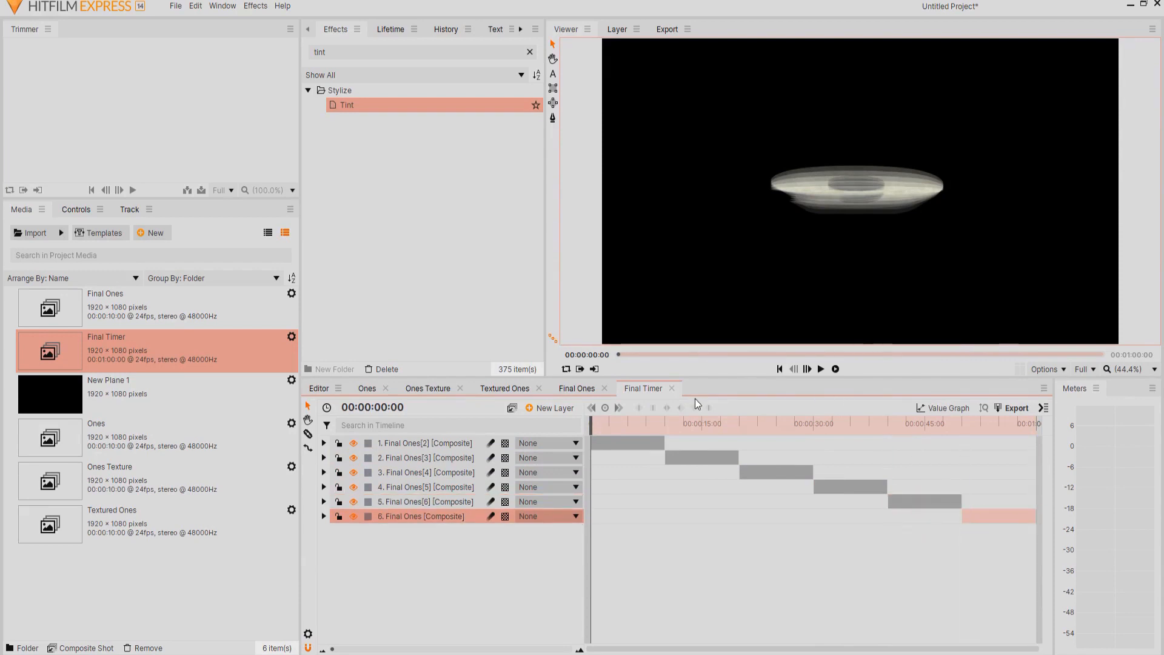
- Play back Final Timer across the join between the first and second Final Ones layers
click(645, 428)
click(821, 369)
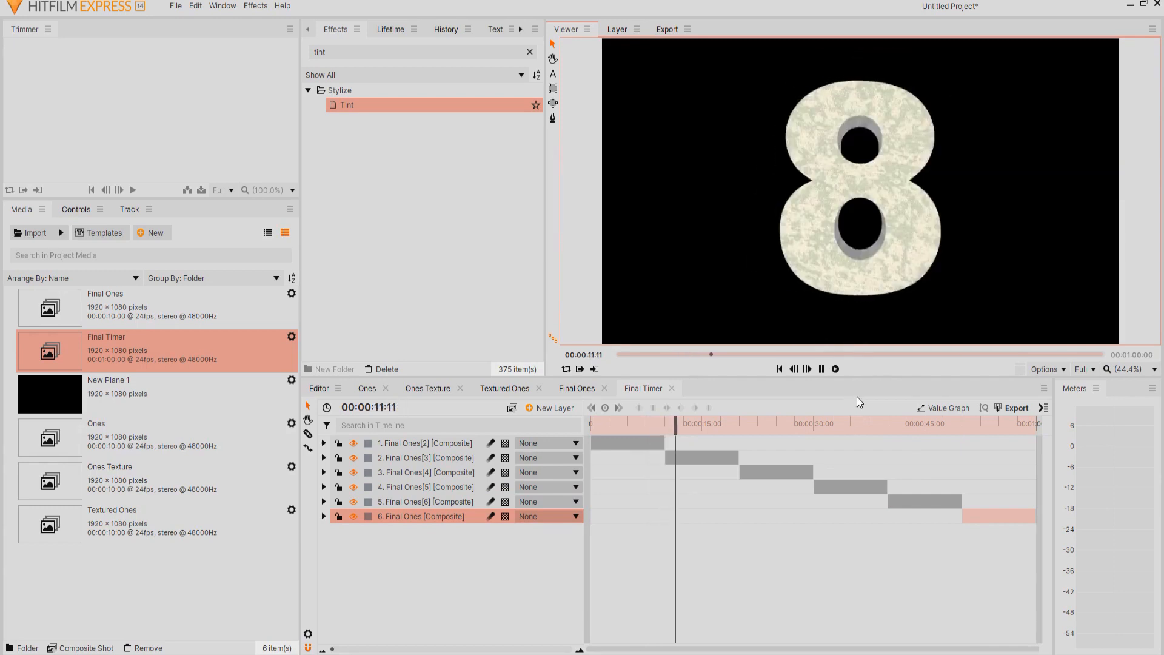
click(821, 370)
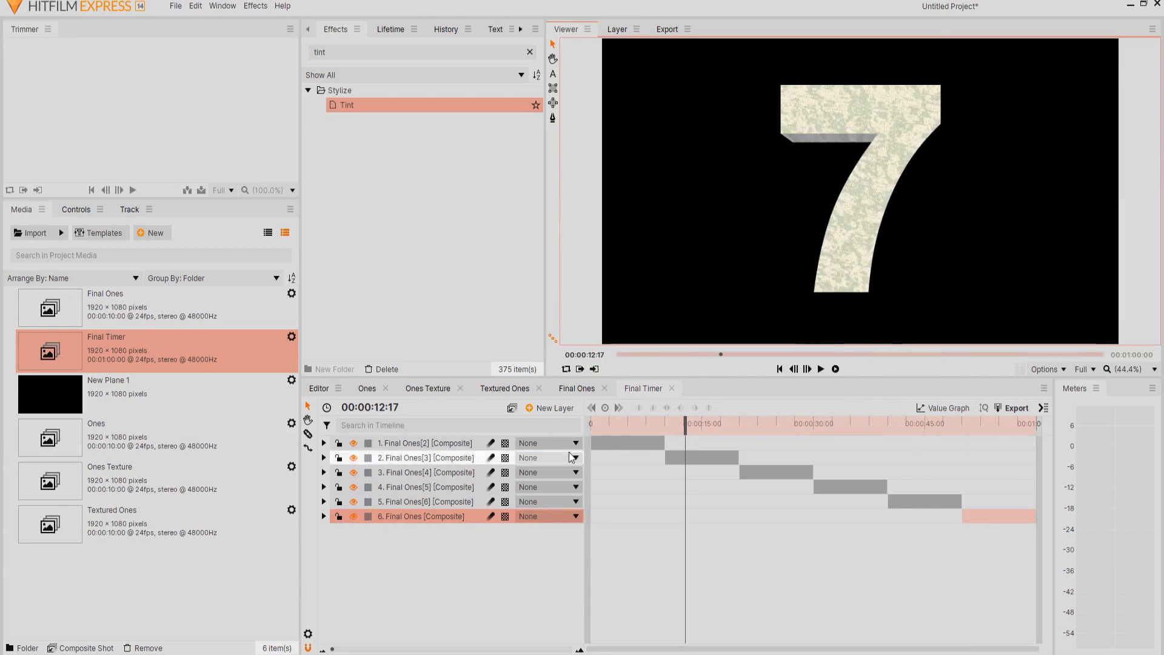
- In Final Ones, show the viewer grid and move the Pivot point horizontally so the digit sits right of the frame's vertical centre line
click(576, 388)
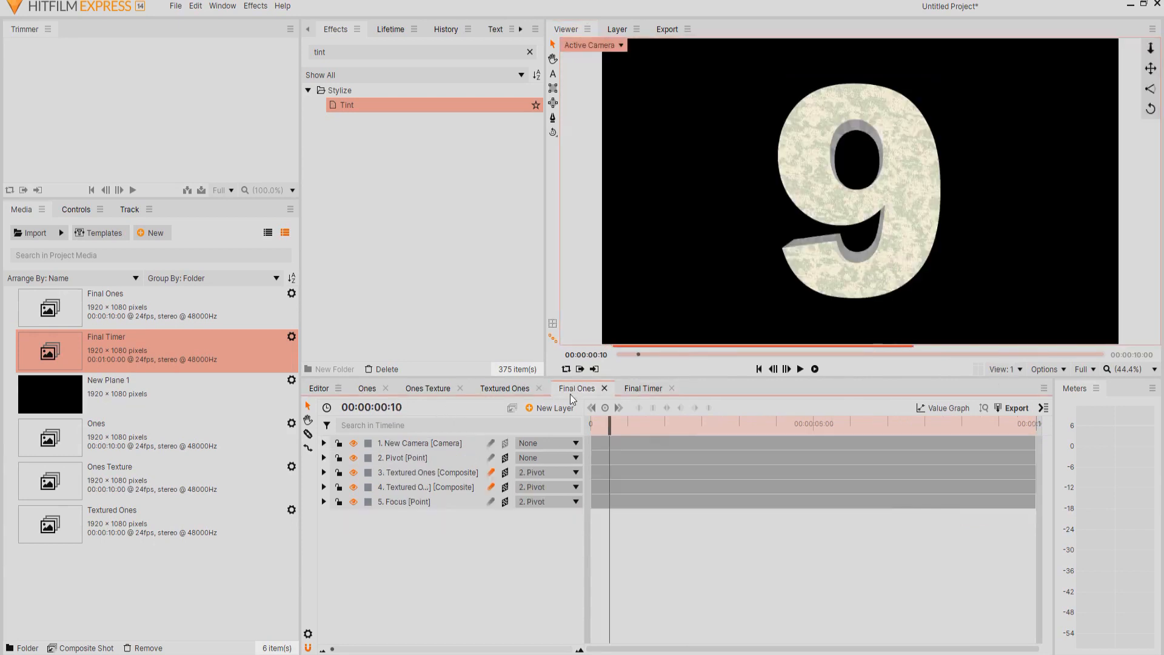
click(553, 324)
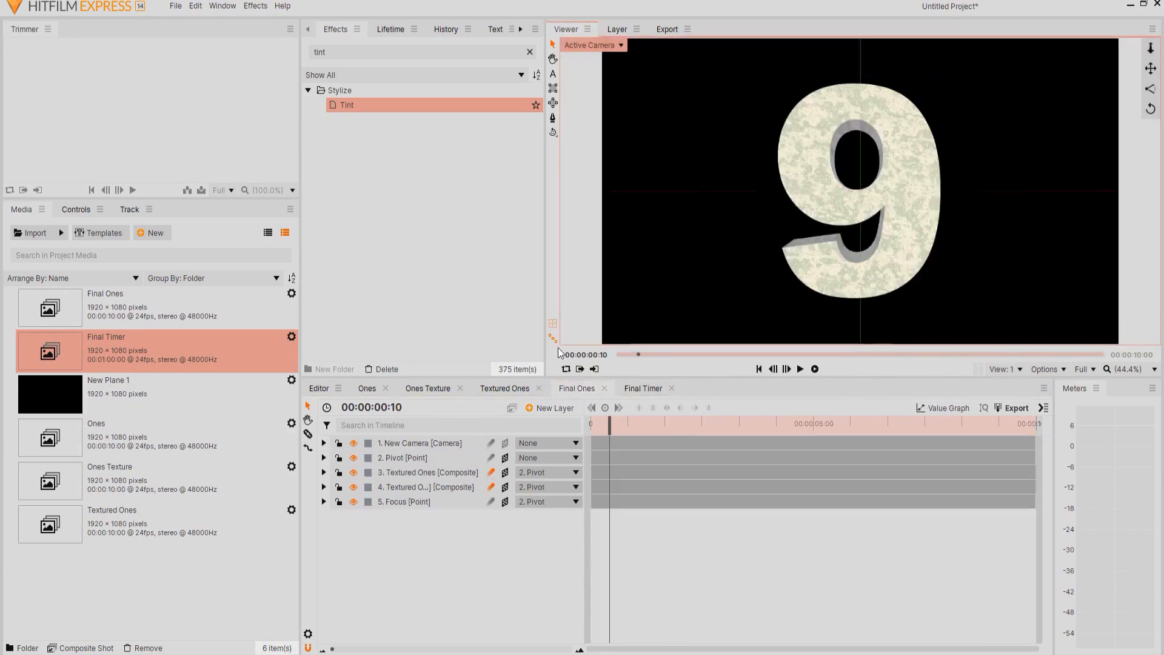
click(415, 457)
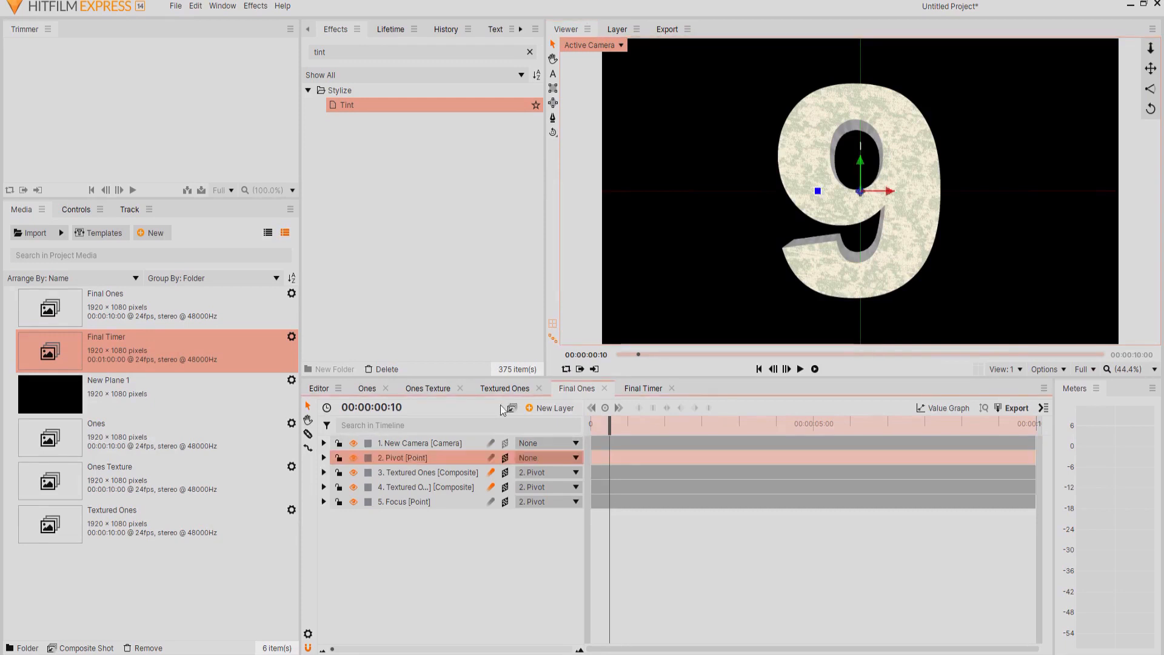
drag(888, 193, 1056, 193)
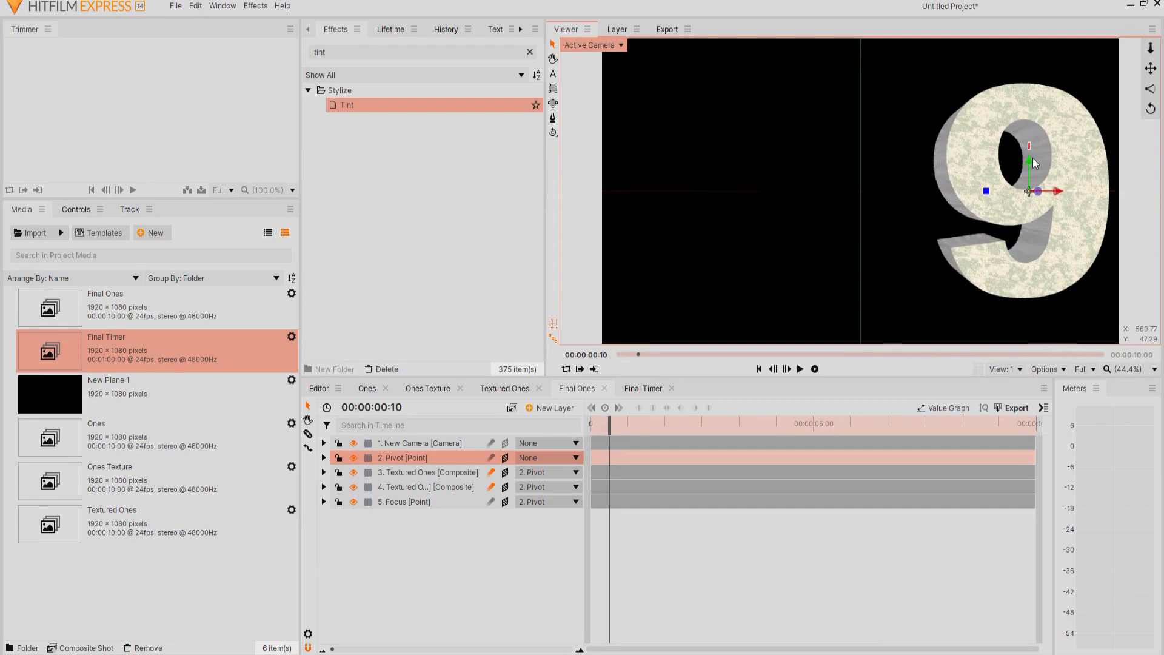
drag(1056, 192, 713, 192)
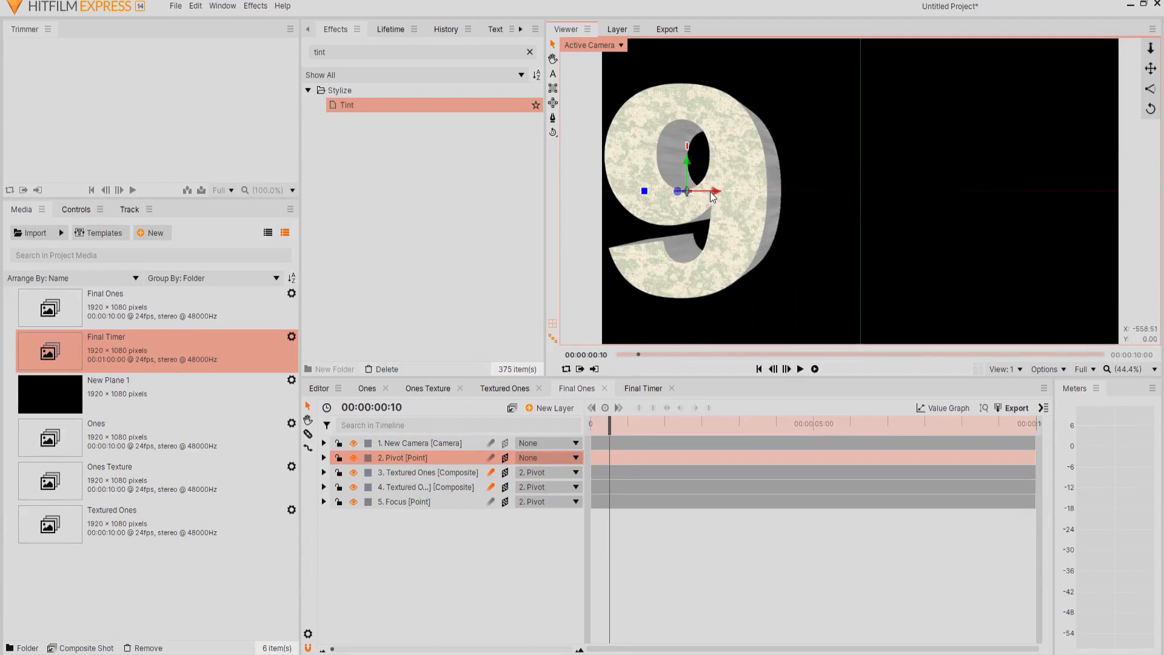
drag(715, 189, 980, 183)
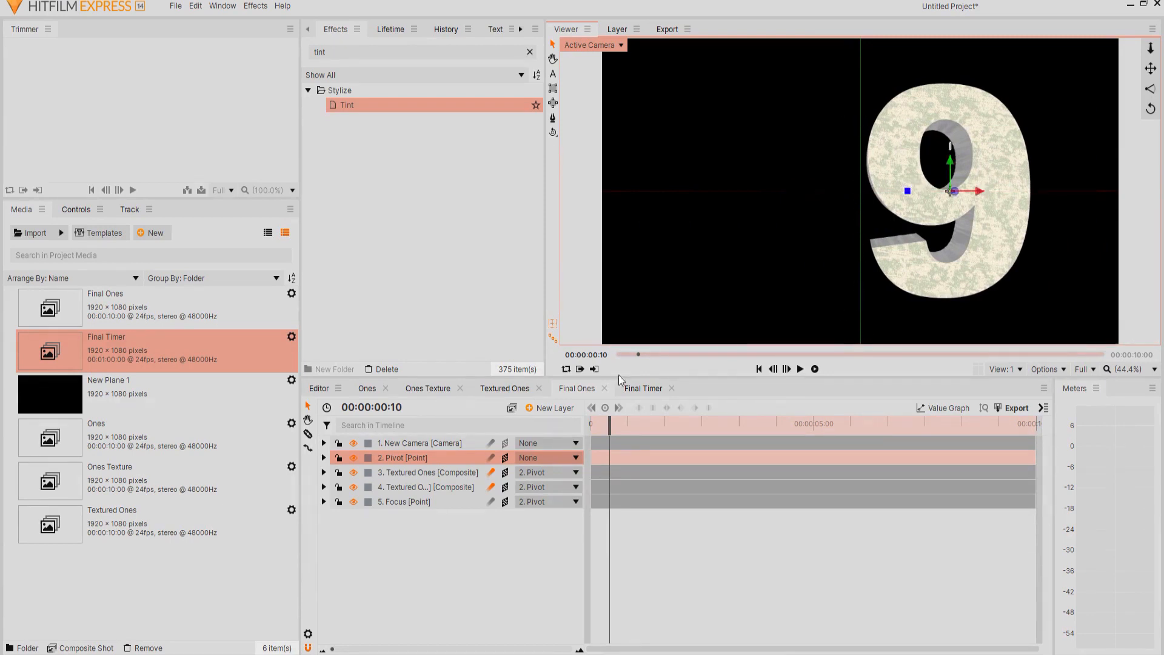
- Play back the offset digits in Final Timer and return to the first frame
click(637, 395)
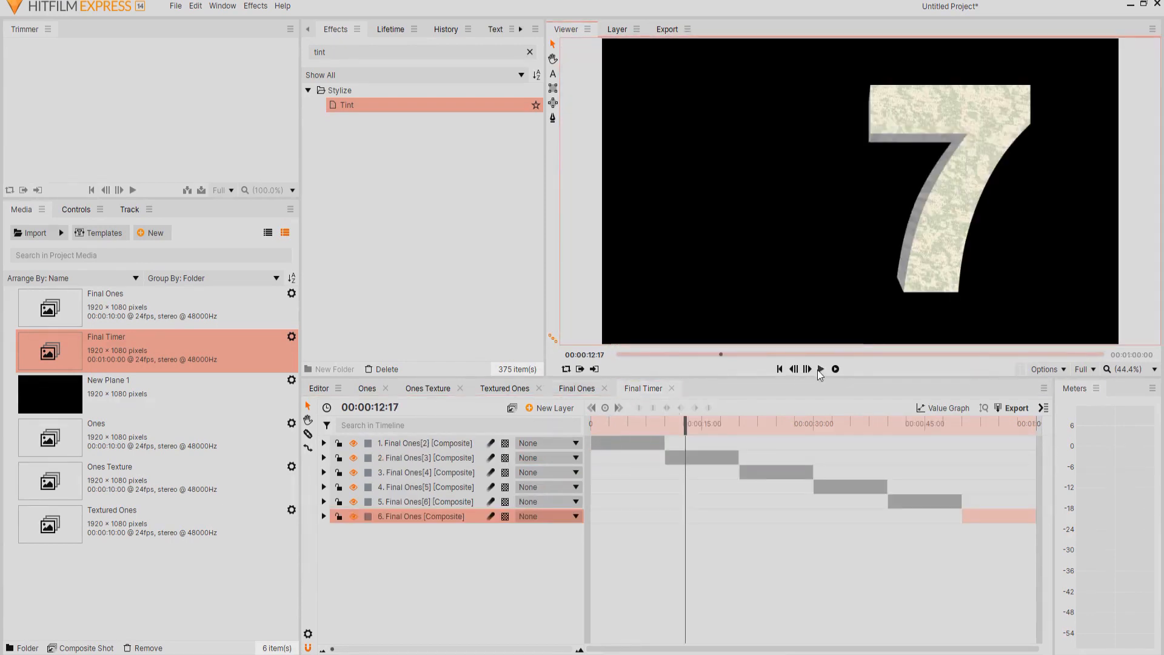
click(819, 369)
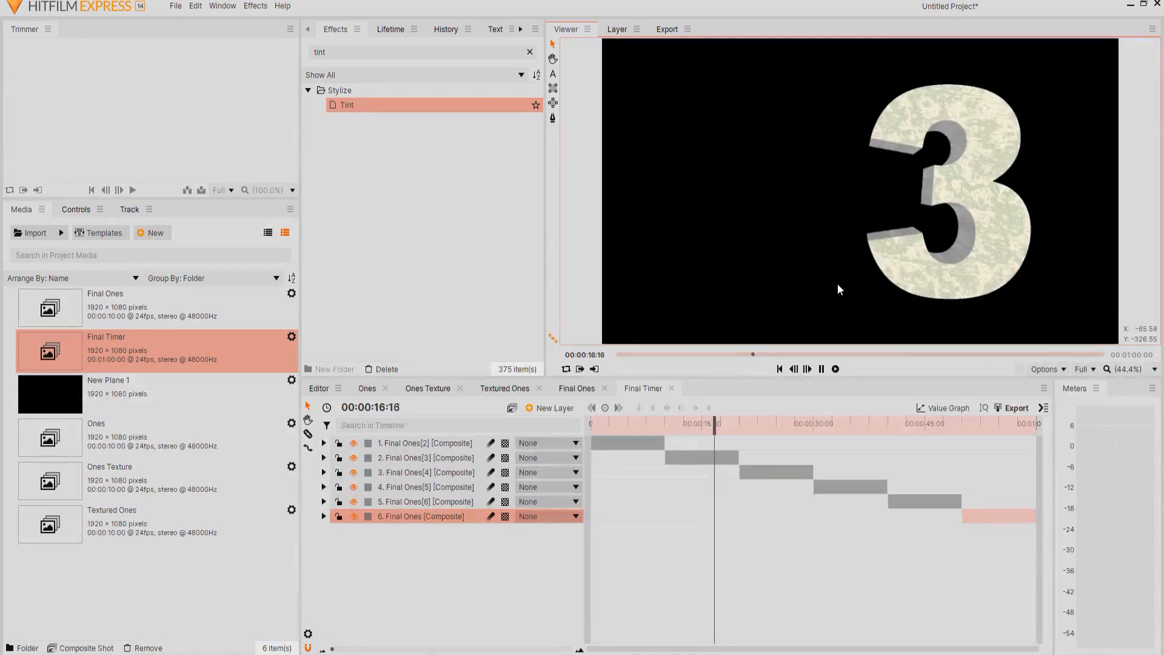
click(822, 368)
click(779, 369)
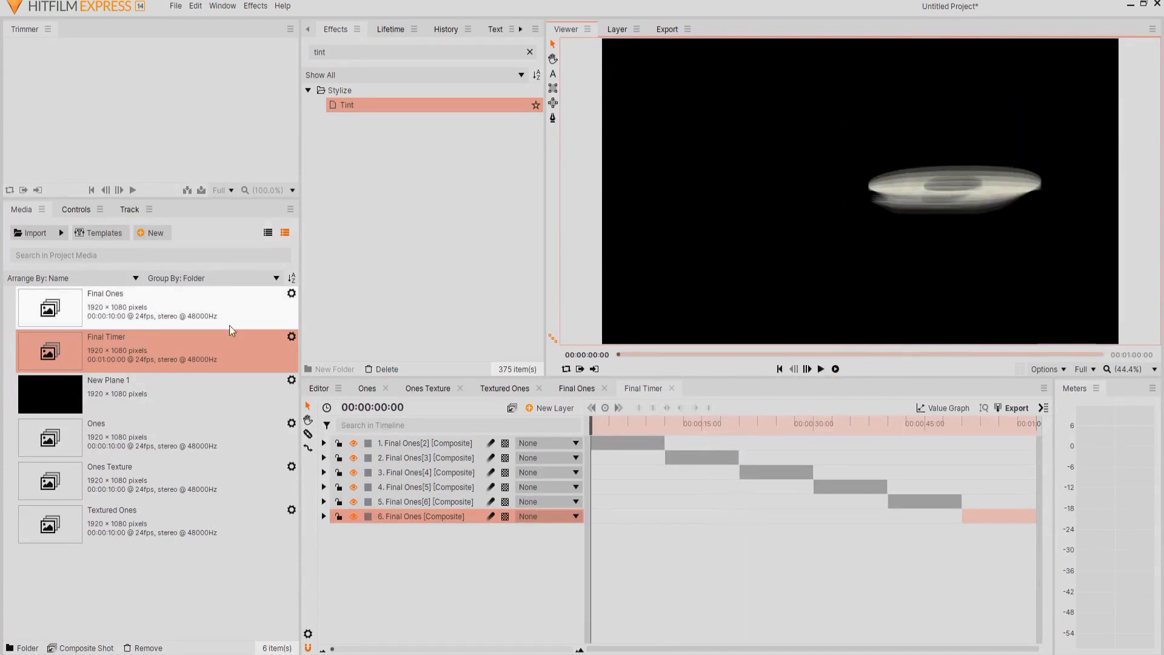
- Create a new one-minute composite shot named Tens
click(150, 233)
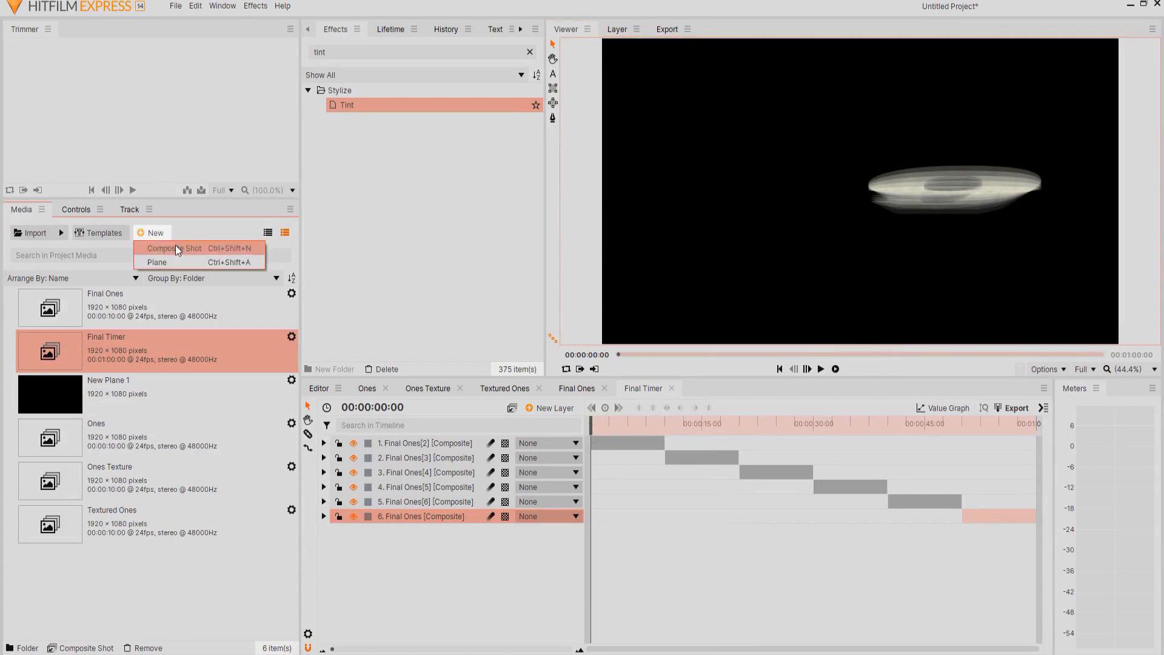
click(194, 241)
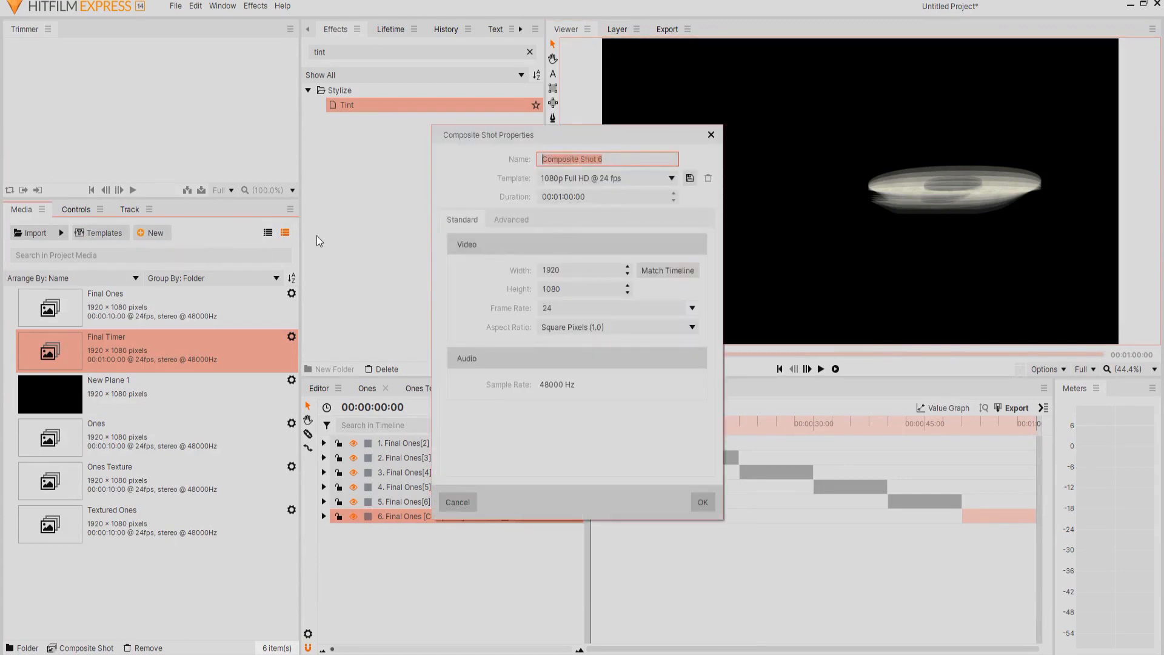
text(Tens)
click(702, 503)
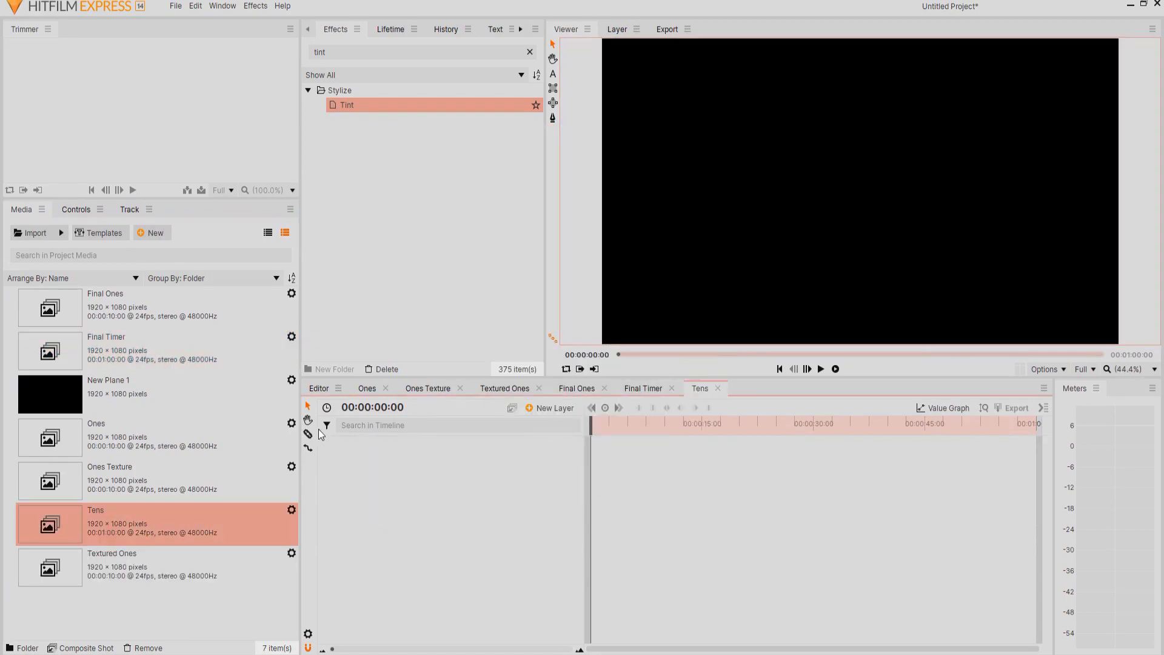
- Add a text layer containing the digit 5 to the Tens composite shot
click(562, 409)
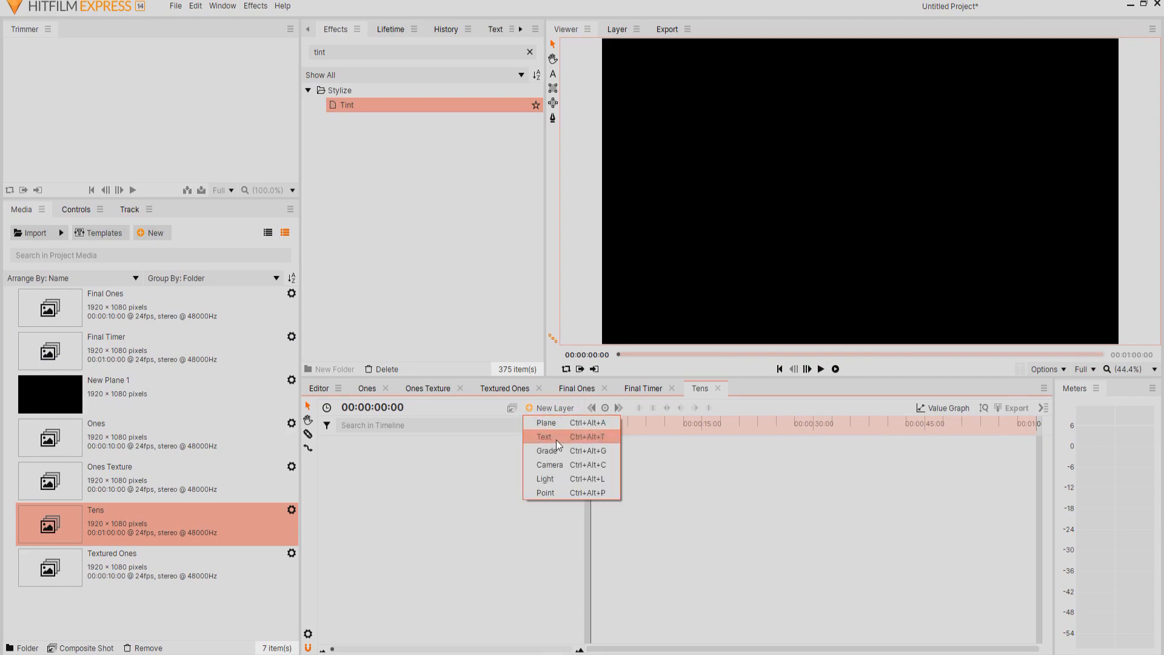
click(555, 439)
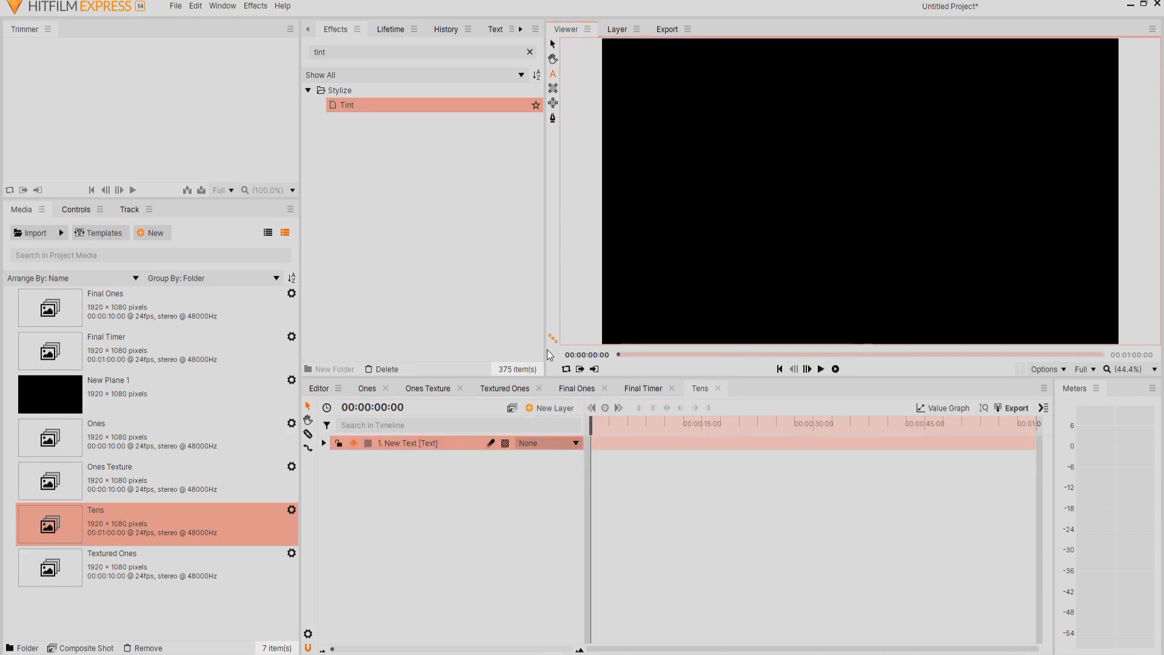
text(5)
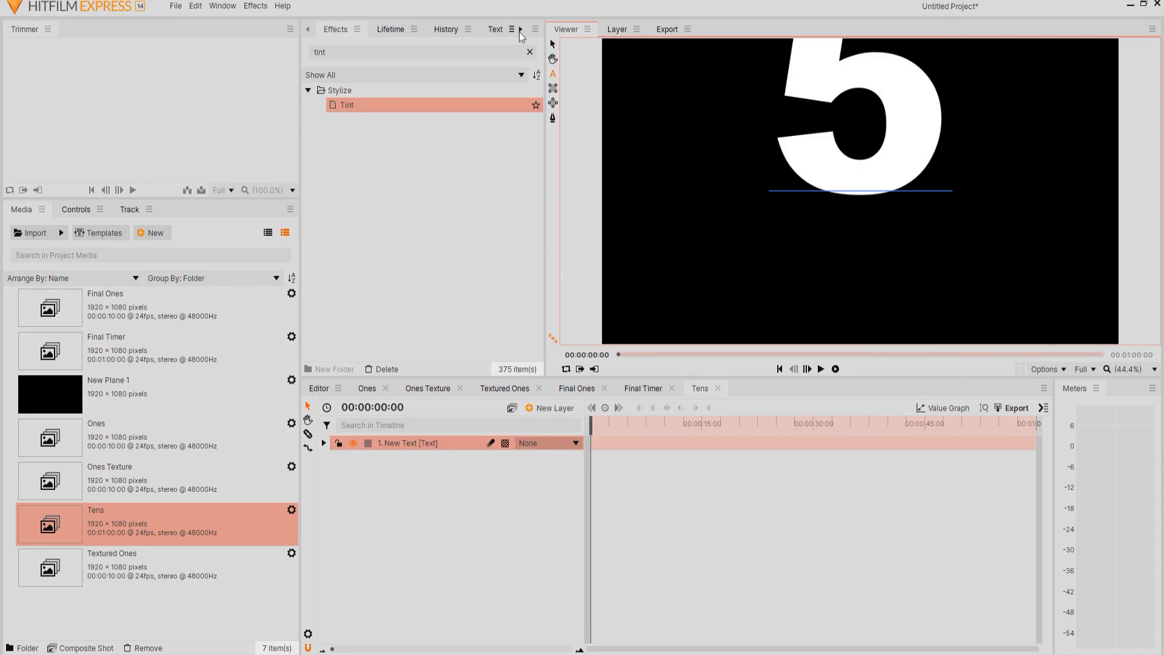
click(553, 45)
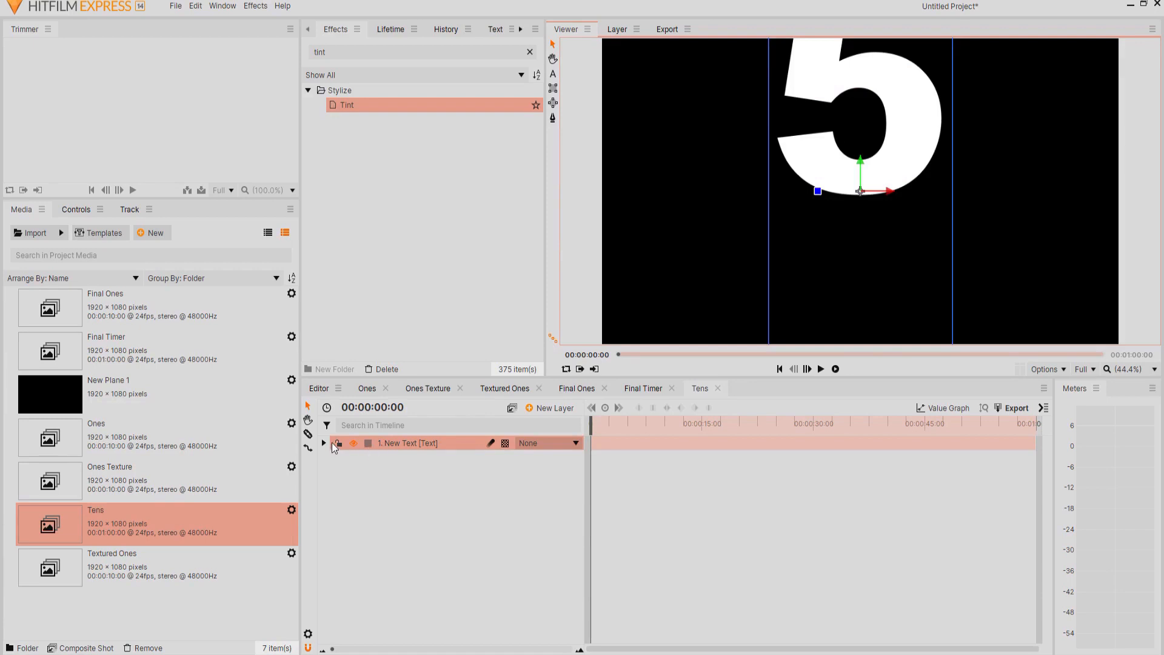
- Lower the text layer in Tens to a Position Y of -331.0 so the whole 5 sits in the frame
click(323, 444)
click(336, 459)
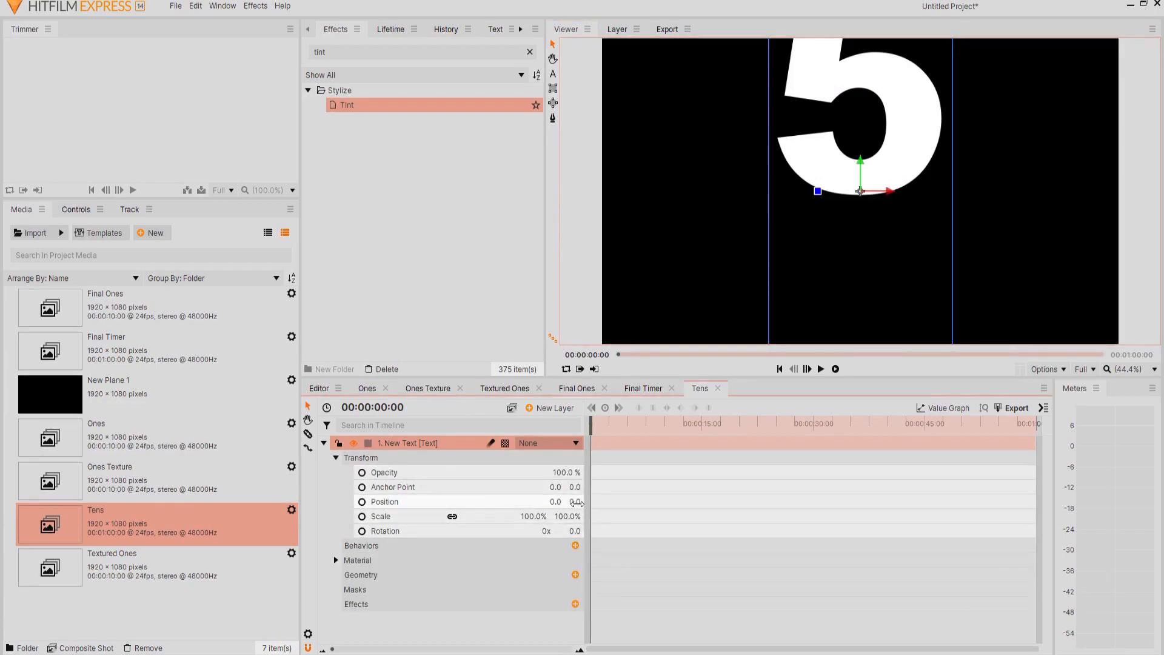
drag(576, 502, 375, 502)
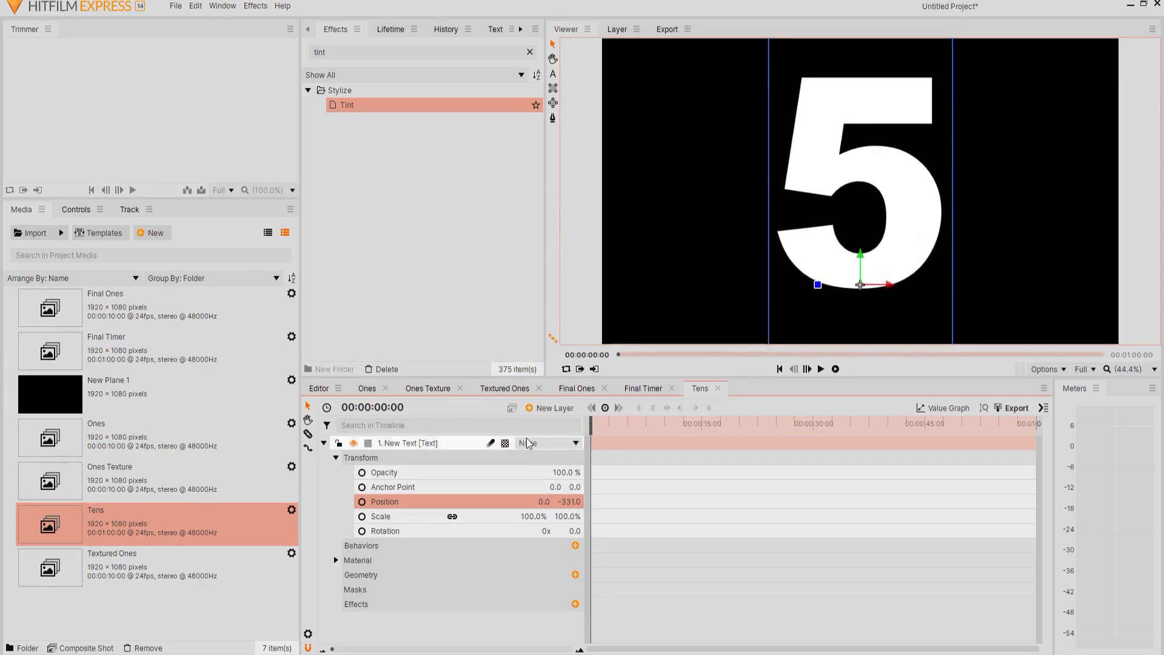
- Place New Plane 1 beneath the text layer in Tens and apply the Fill Color effect to it
drag(89, 405, 348, 616)
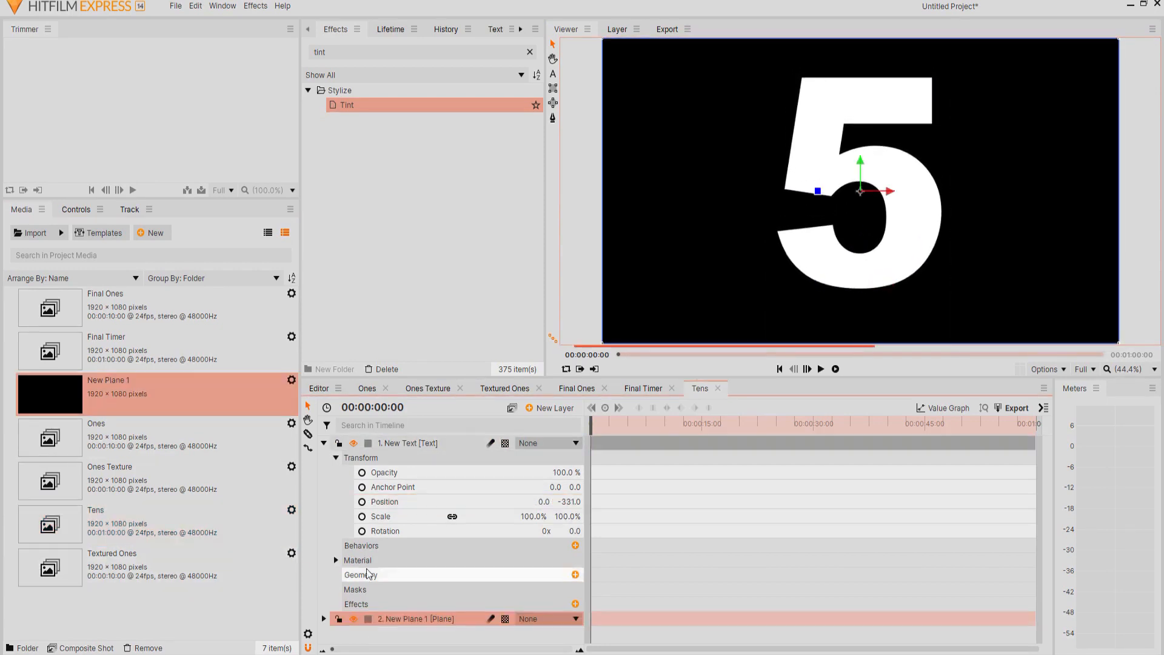
double_click(341, 54)
text(fil)
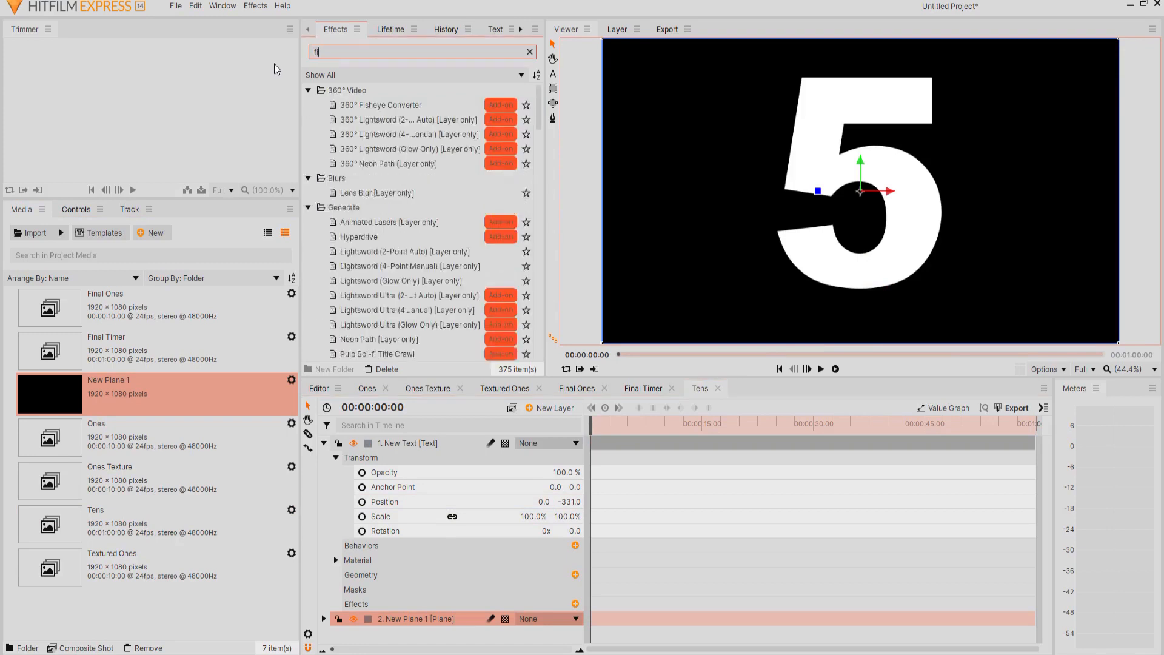
text(l)
drag(355, 134, 361, 238)
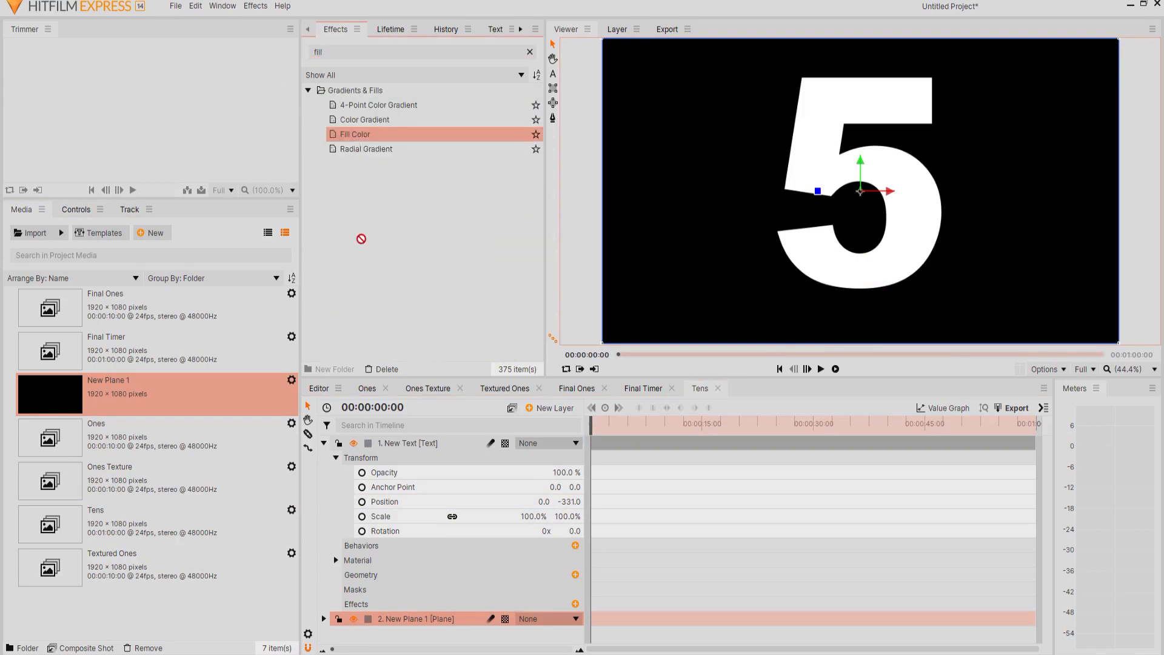
drag(406, 622, 405, 621)
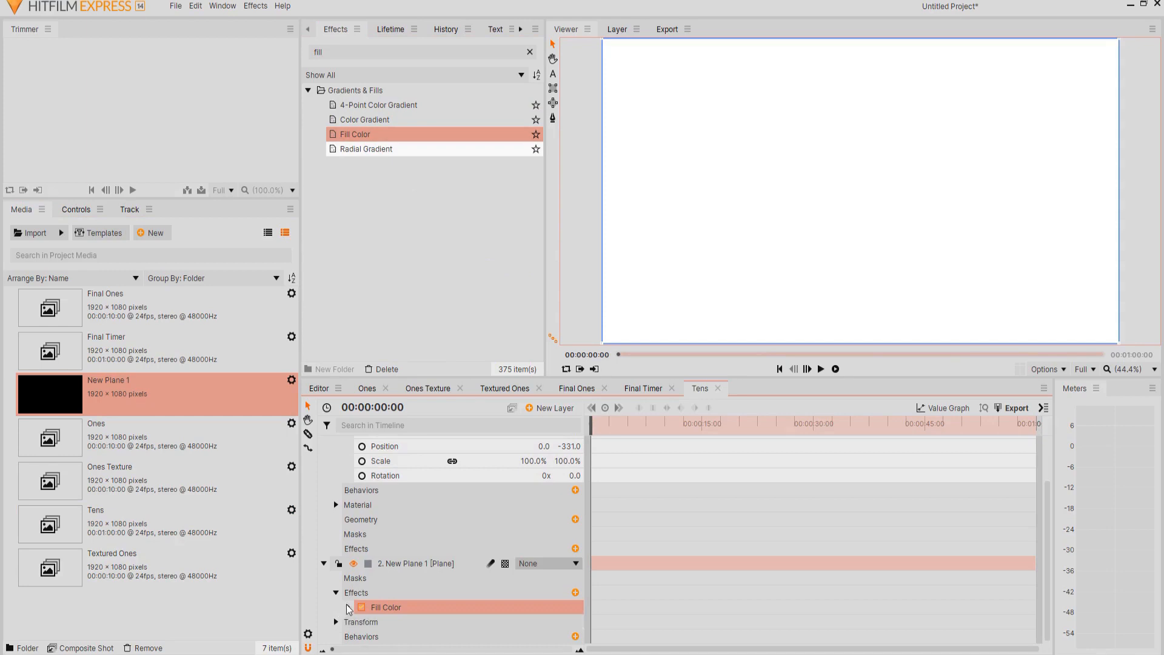
- Set the plane's Fill Color to a mid grey of 107, 107, 107
click(577, 622)
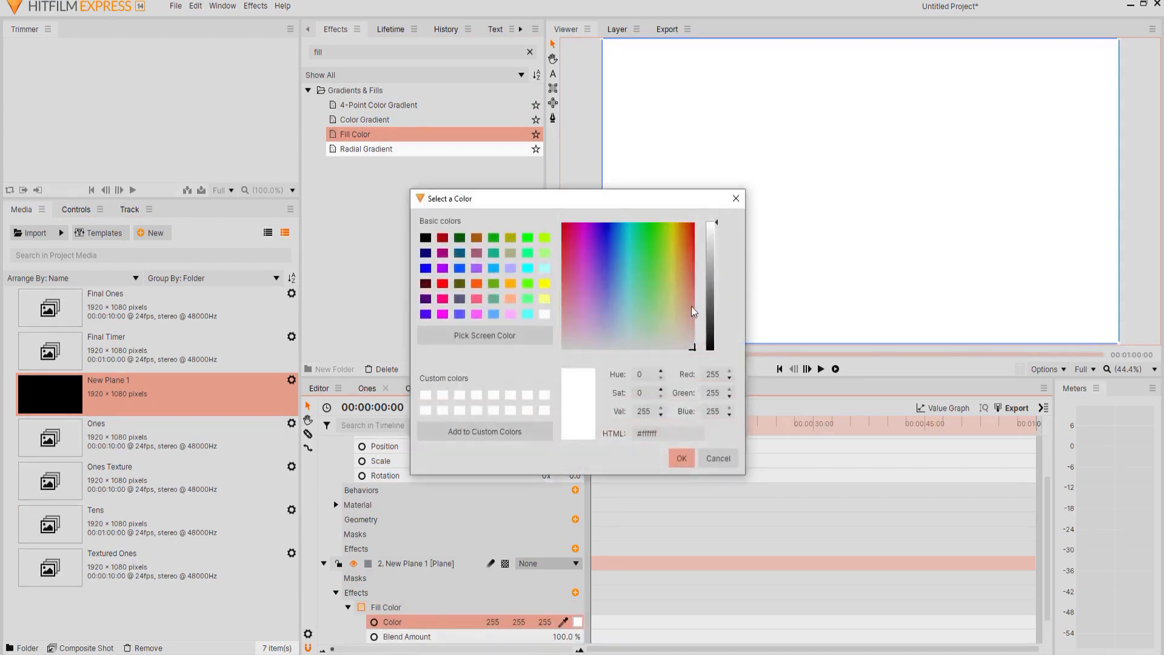
click(713, 297)
click(681, 459)
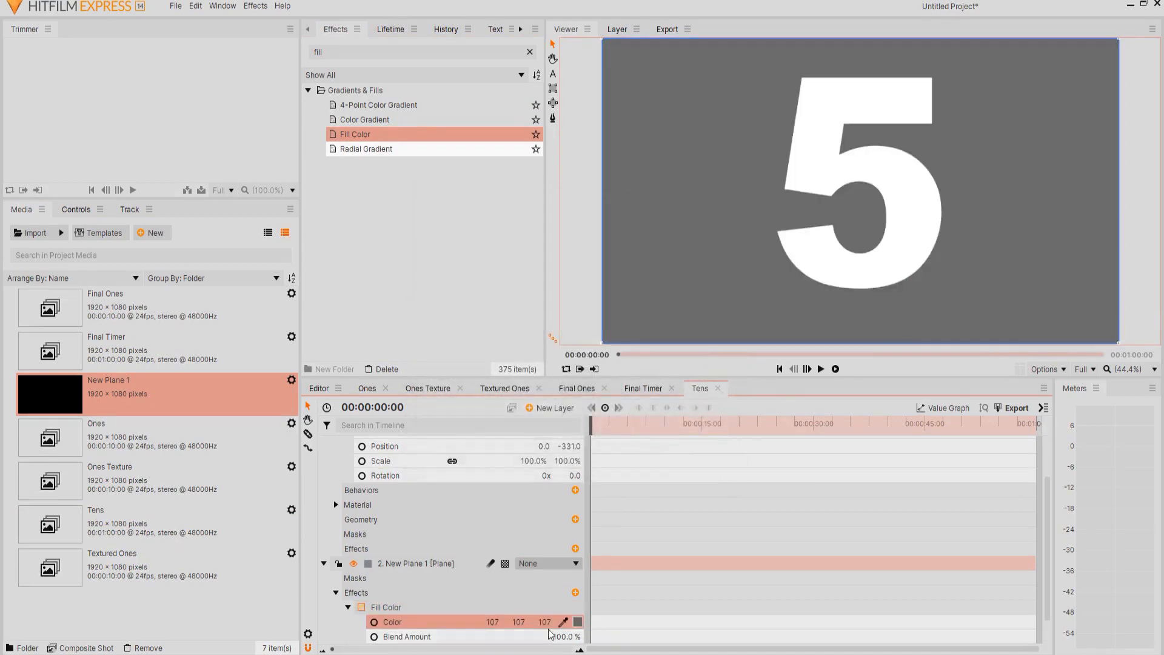
- Scale New Plane 1 to 70% so it can serve as a height guide behind the digit
scroll(555, 605, down, 1)
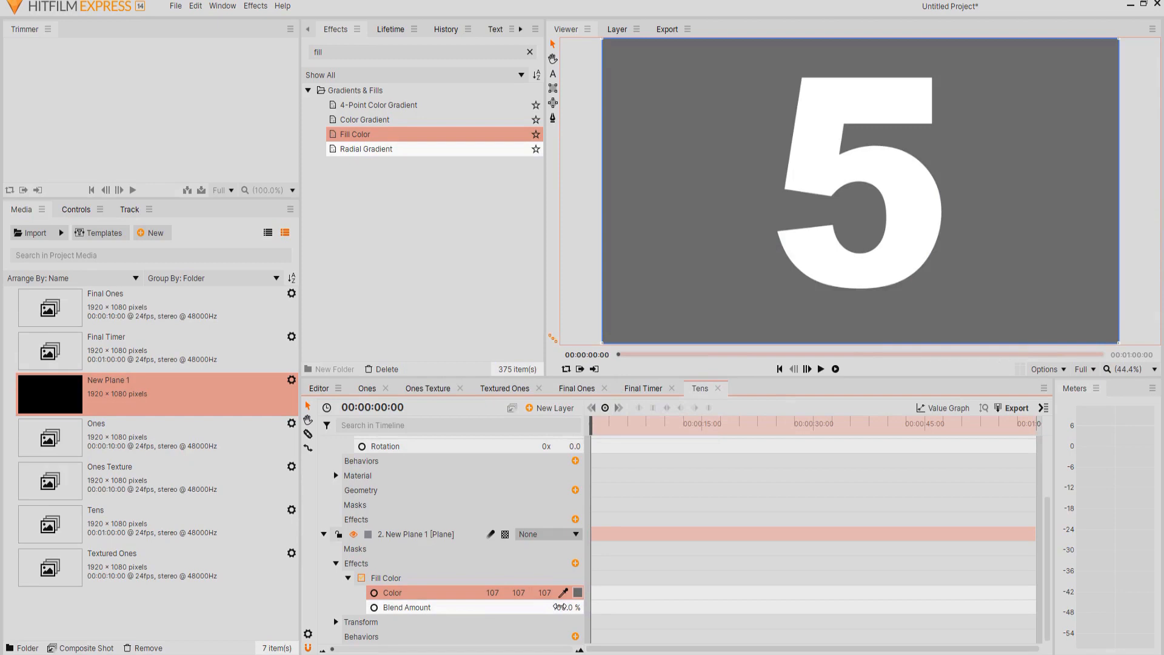
click(336, 621)
scroll(349, 612, down, 3)
click(571, 607)
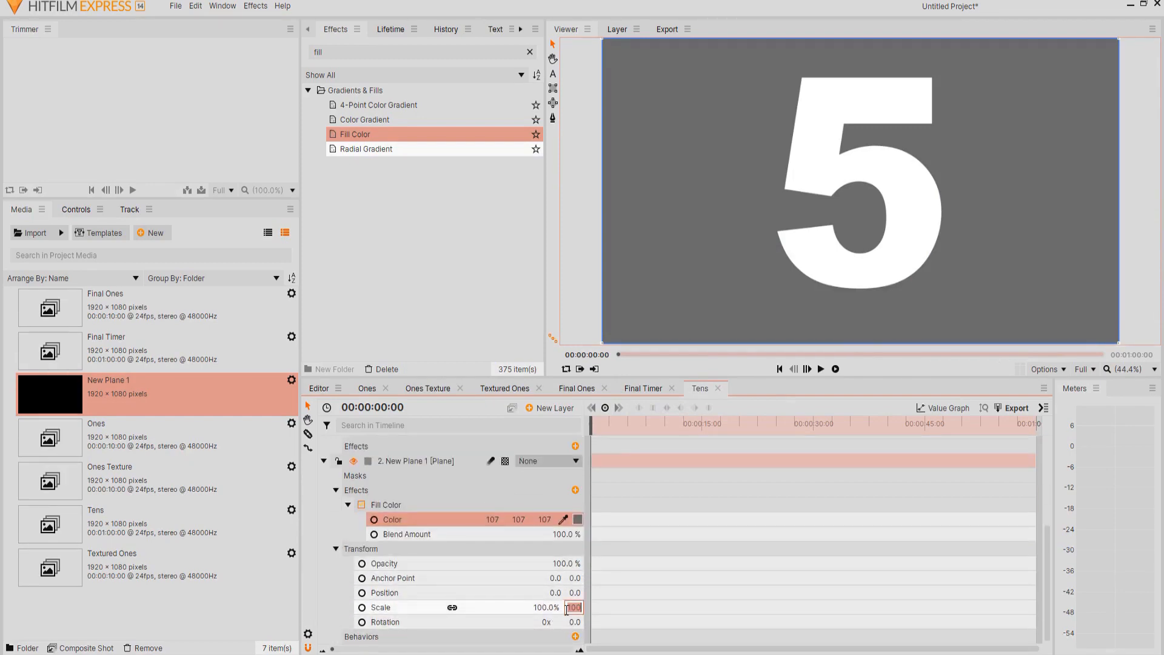
text(70)
key(Return)
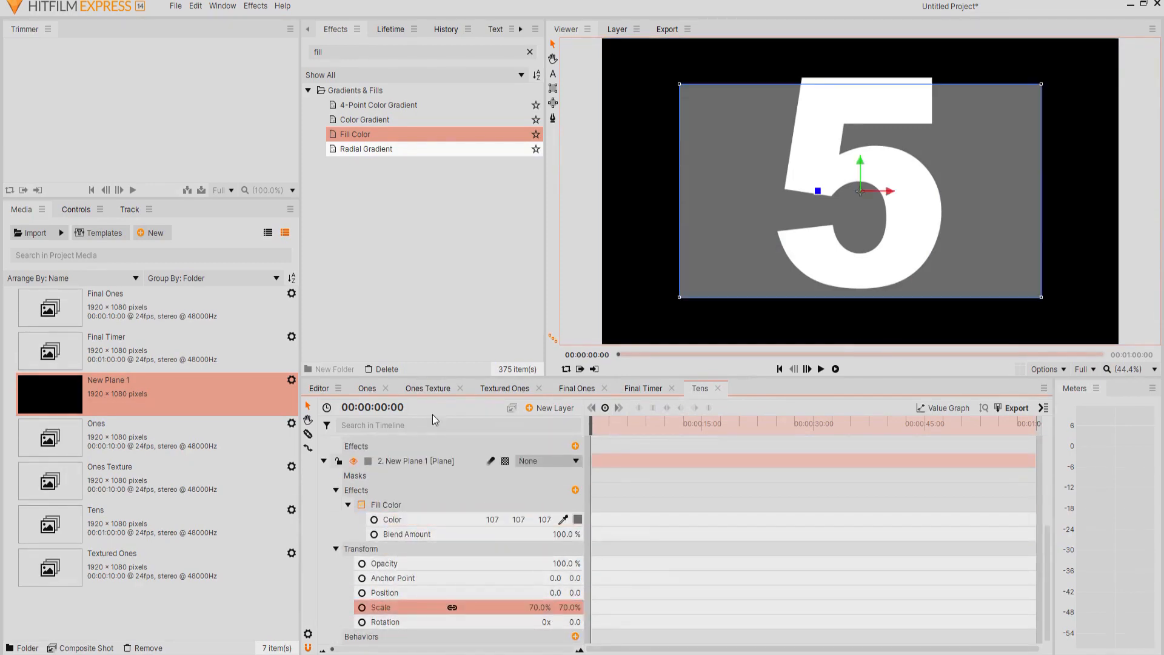
- Move the text layer down to a Position Y of -360.2 so the 5 lines up with the grey plane
scroll(418, 446, up, 5)
click(418, 446)
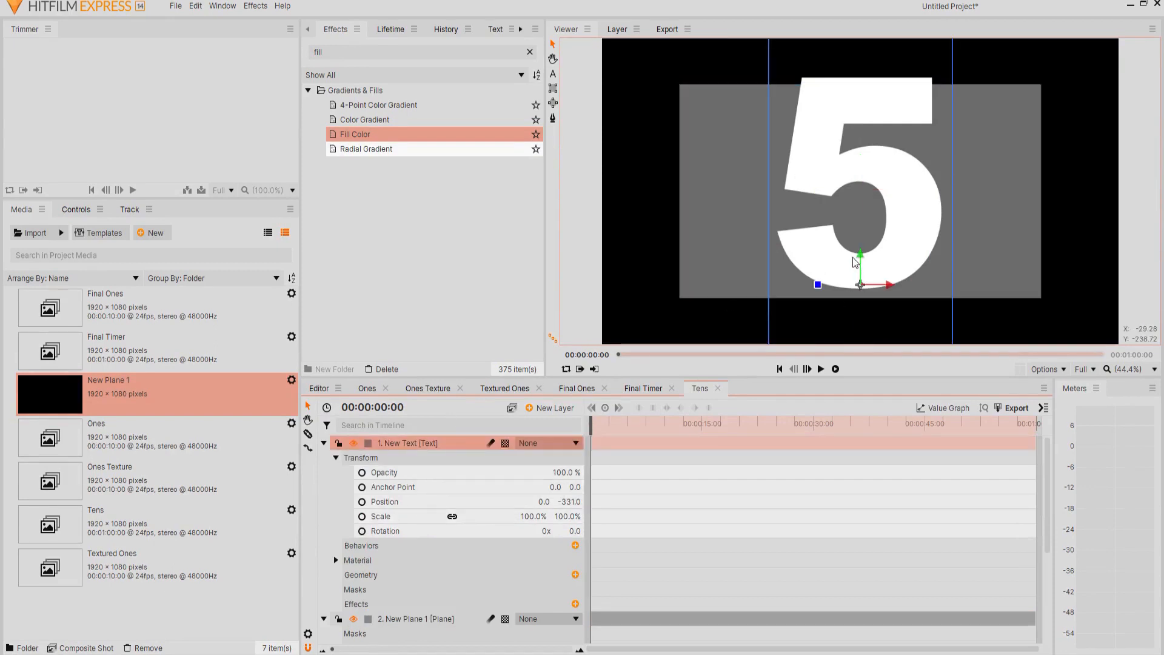
drag(860, 259, 860, 264)
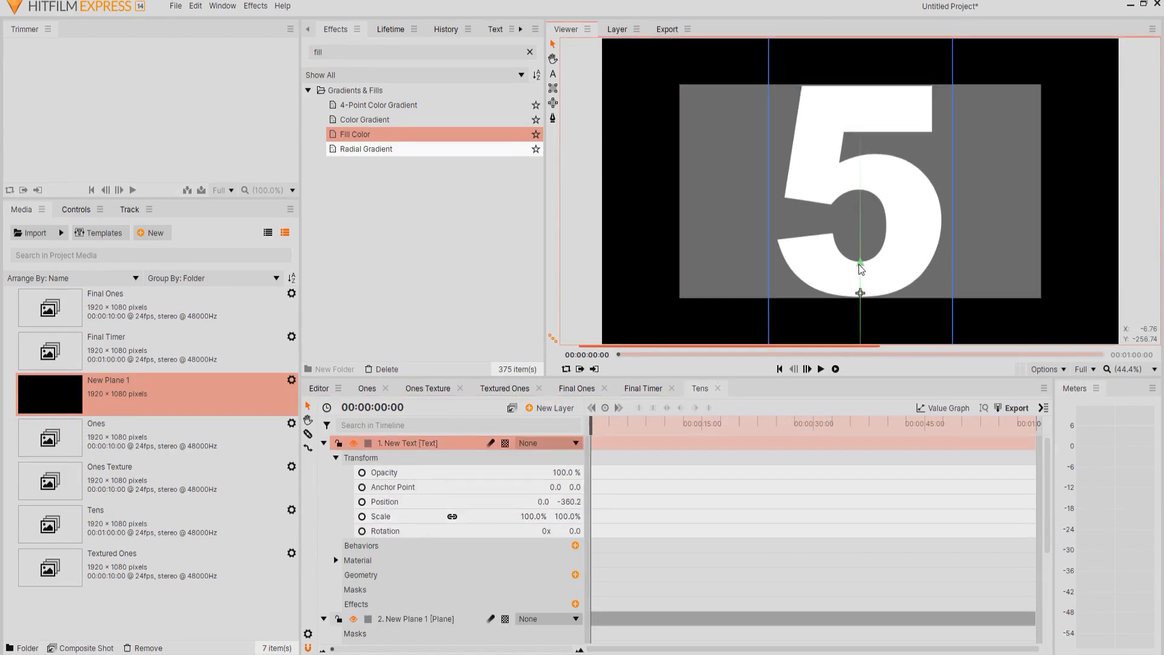
drag(860, 264, 860, 269)
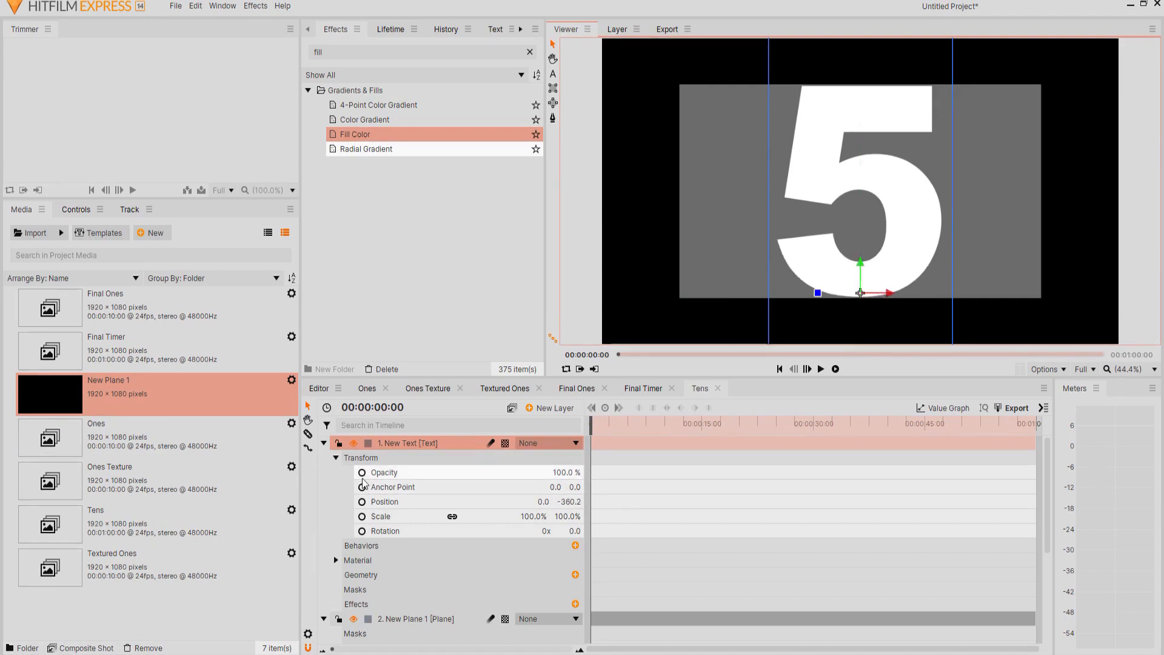
- Keyframe the text's Position at the first frame and at 00:00:50:00, where Y is 6856.7 to align the 0 with the plane
click(362, 502)
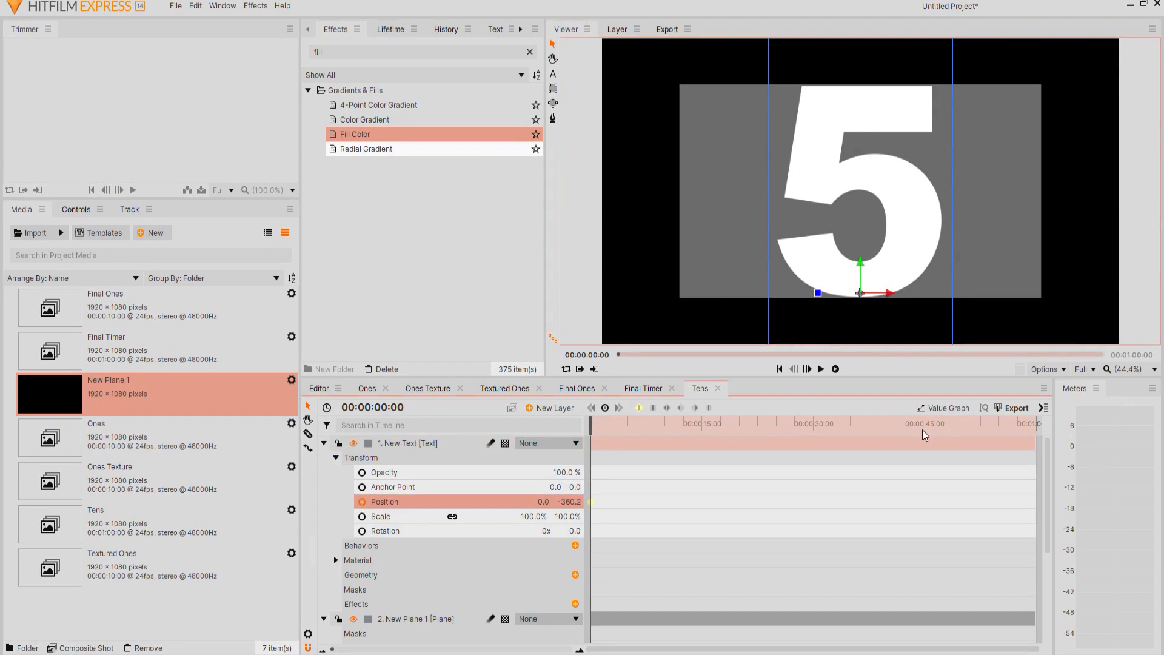
click(966, 423)
drag(968, 423, 961, 423)
key(Right)
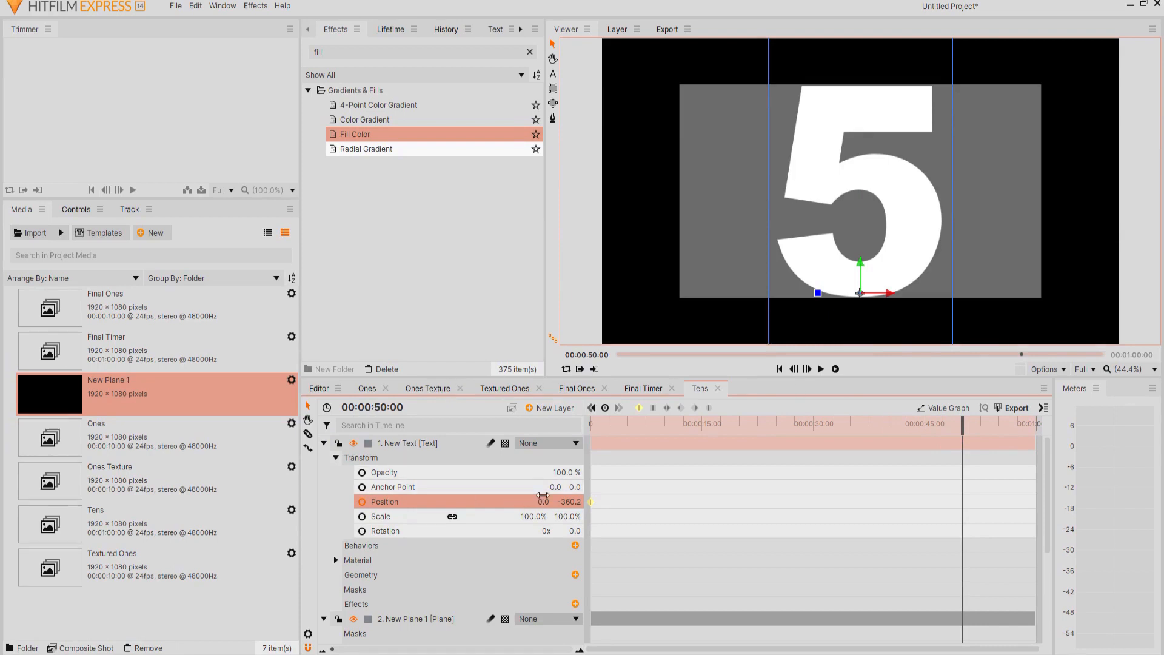
drag(573, 501, 1004, 501)
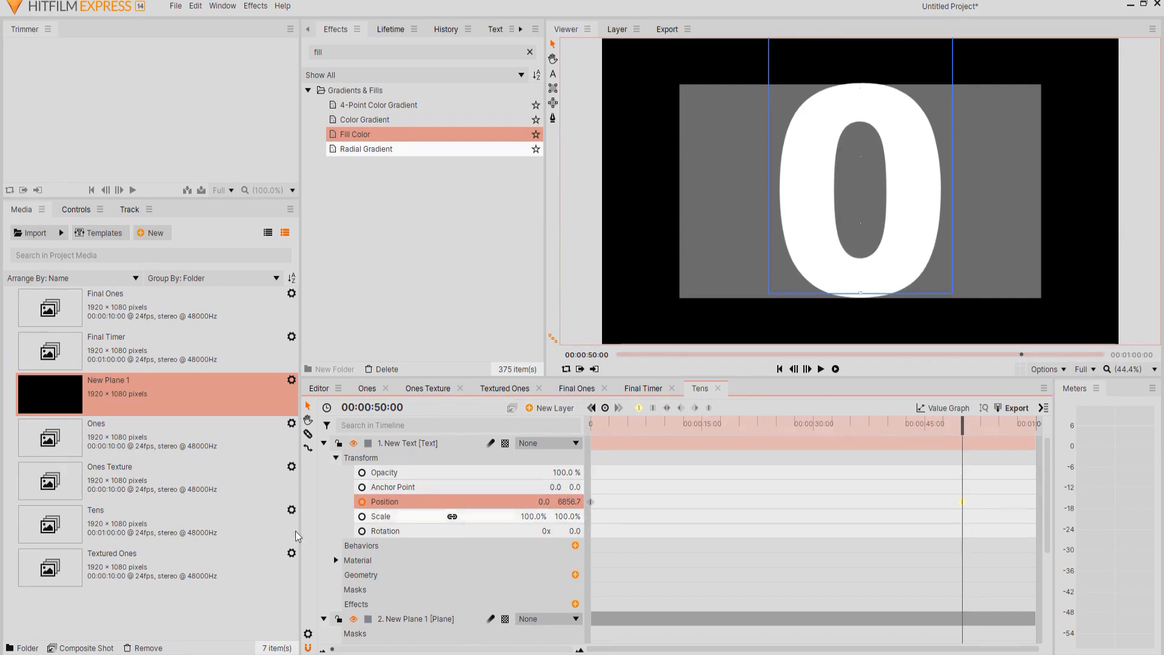
- Collapse both layers in Tens and delete the grey New Plane 1 guide layer
click(324, 442)
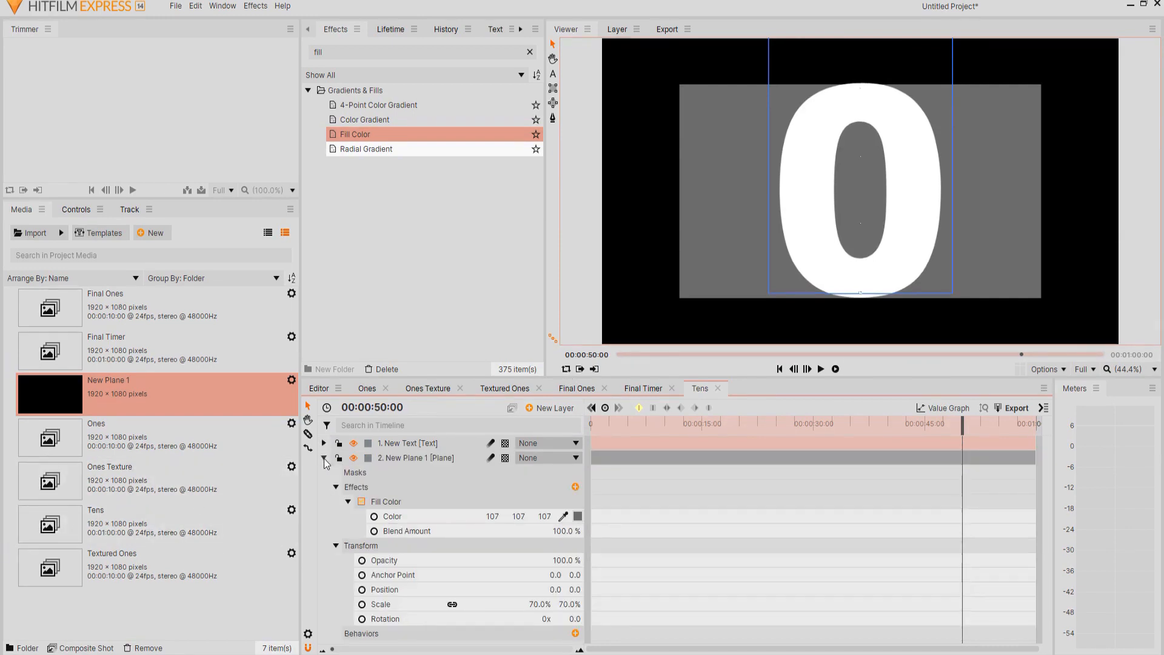
click(324, 458)
click(394, 458)
key(Delete)
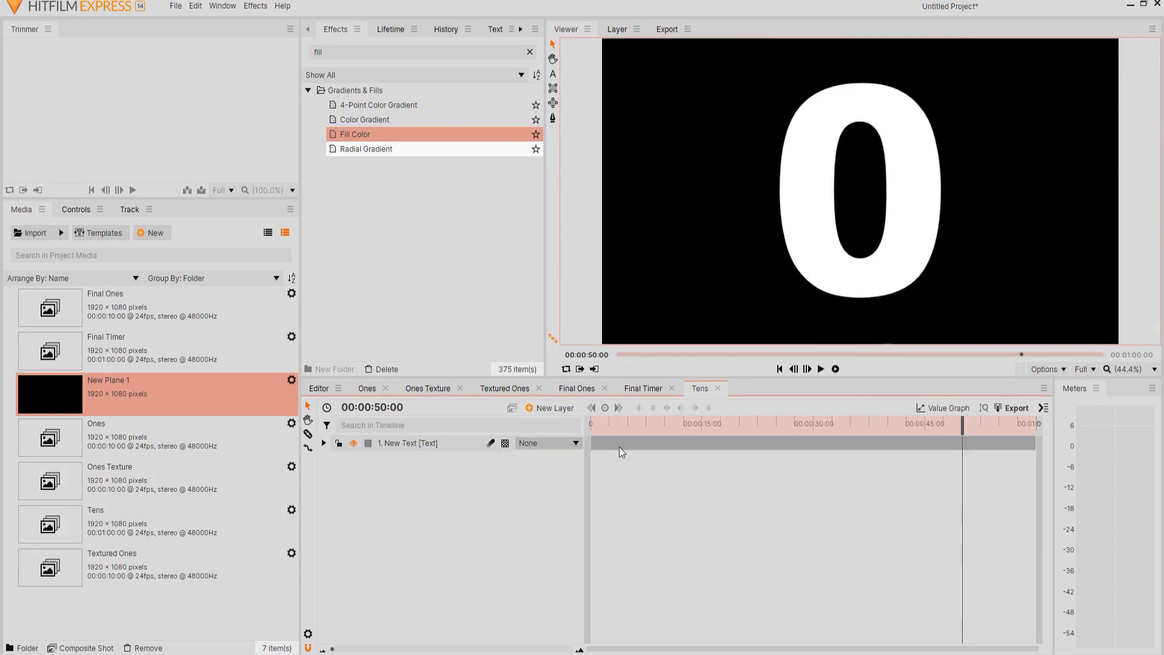
- Play back the scrolling digits in Tens from the start and return to the first frame
click(780, 369)
click(821, 369)
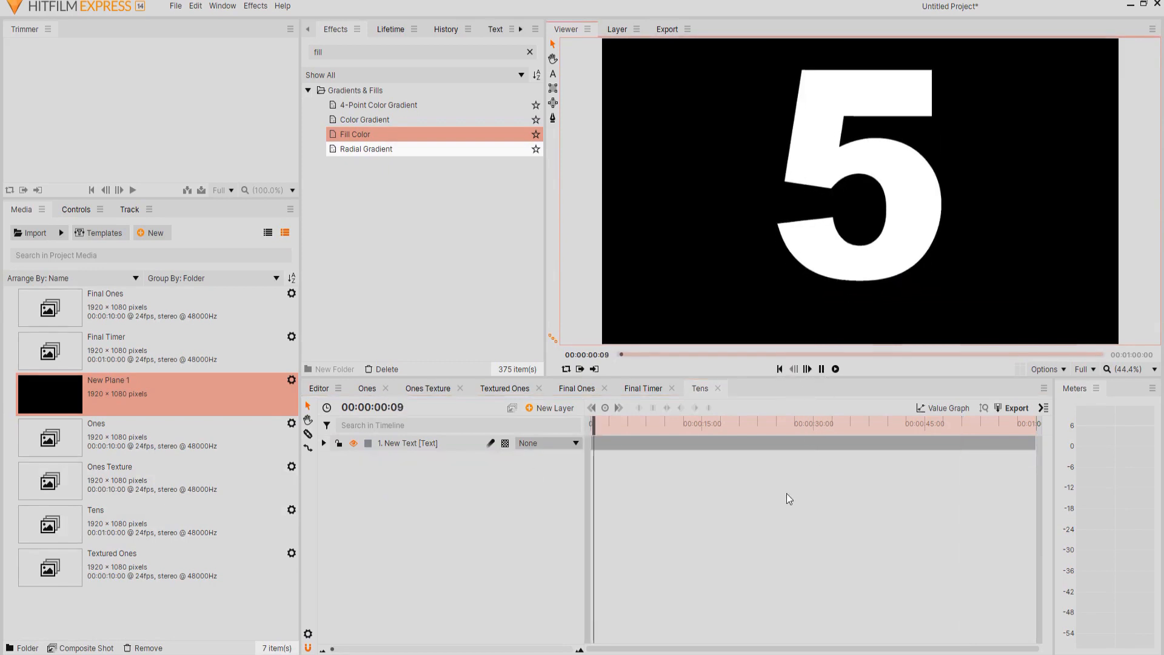
click(821, 369)
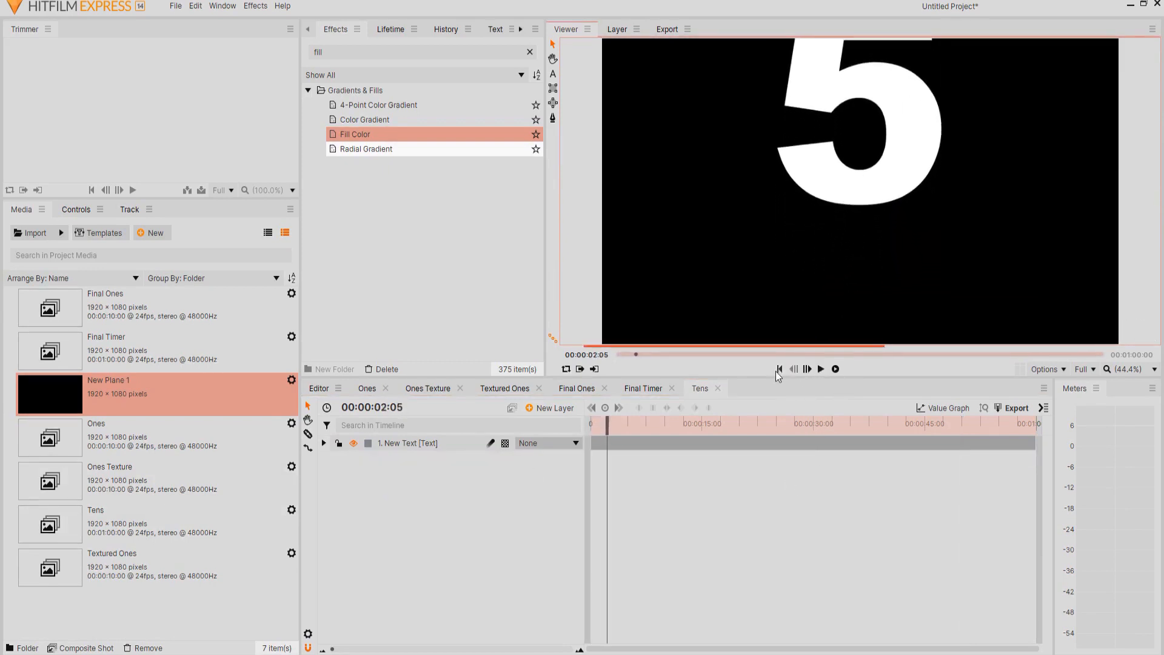
click(780, 369)
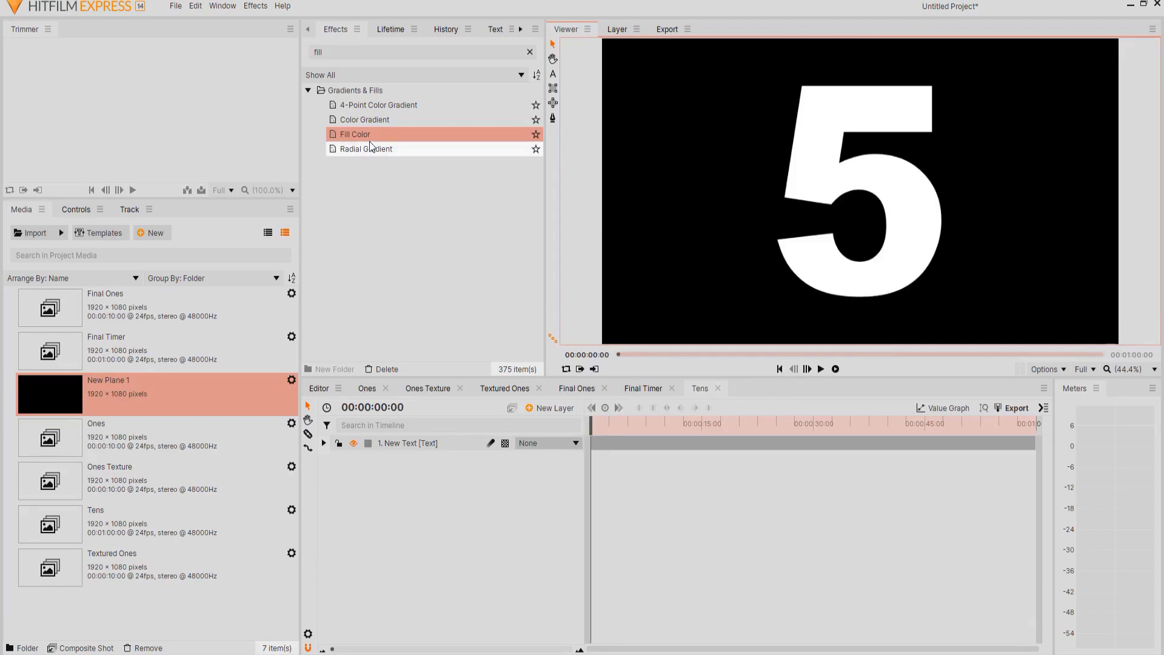
- Try the Stutter effect on the text layer with Freeze Frames set to 100, and remove the effect again
click(358, 52)
key(BackSpace)
key(BackSpace)
key(BackSpace)
key(BackSpace)
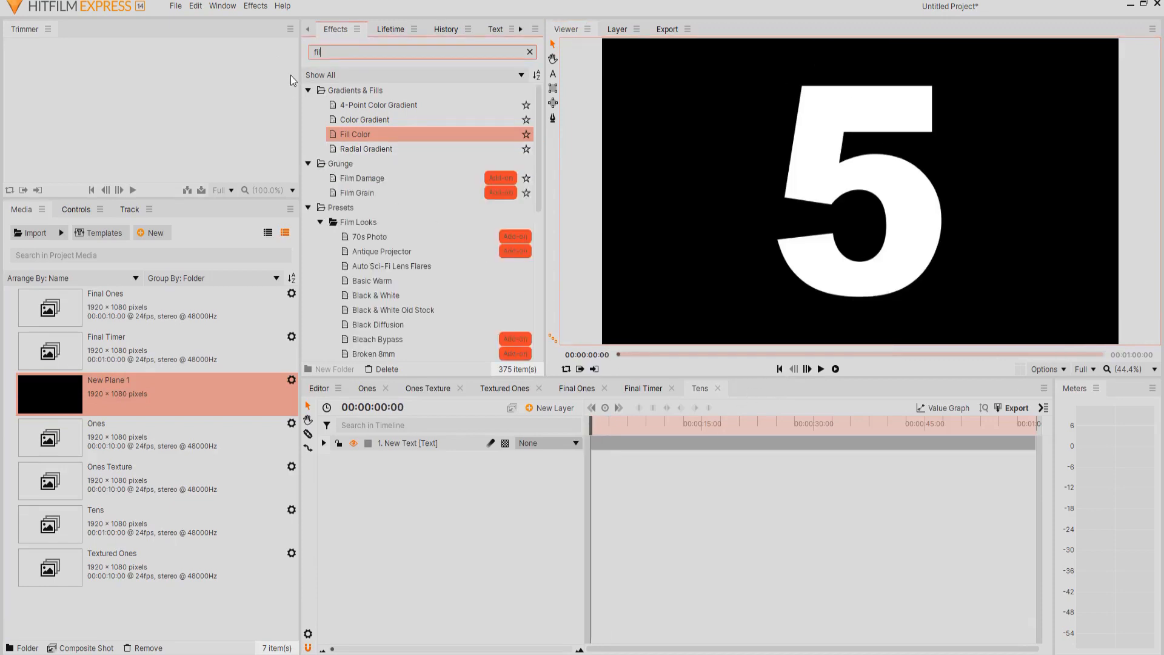
text(stu)
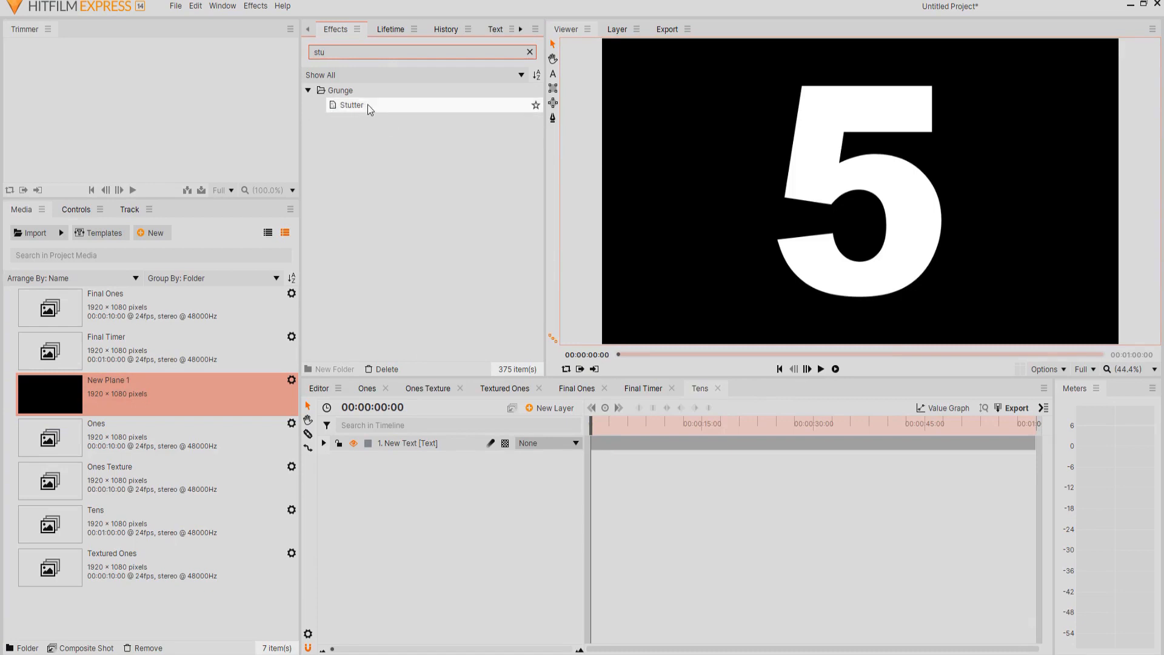
drag(354, 104, 398, 441)
scroll(448, 606, down, 1)
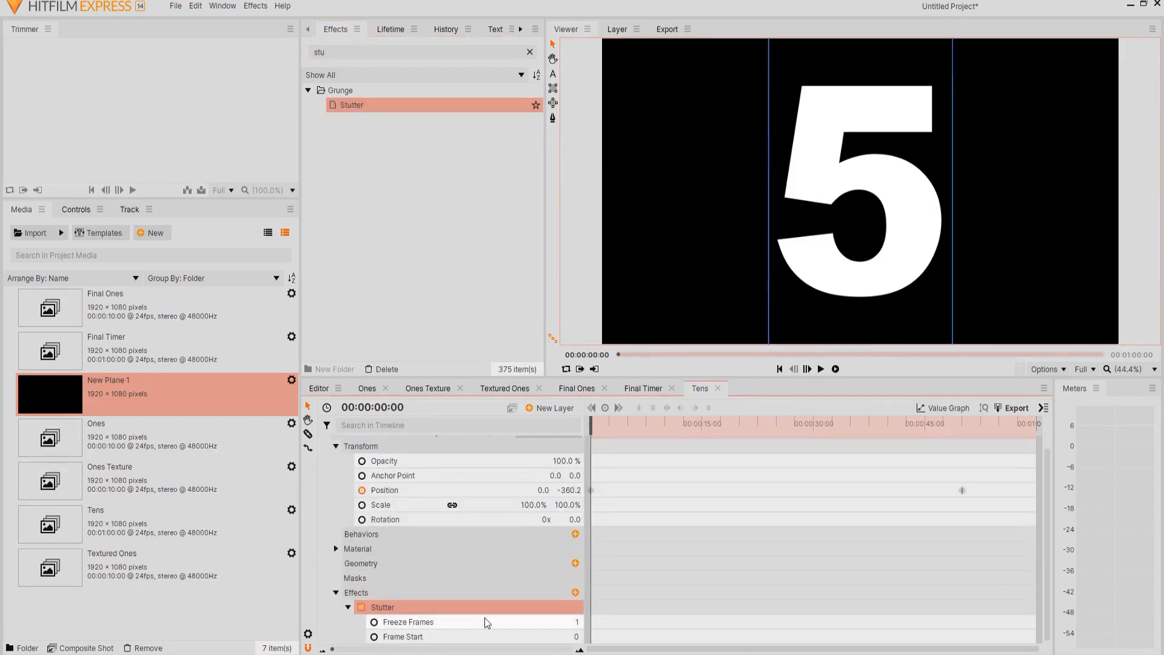
click(573, 622)
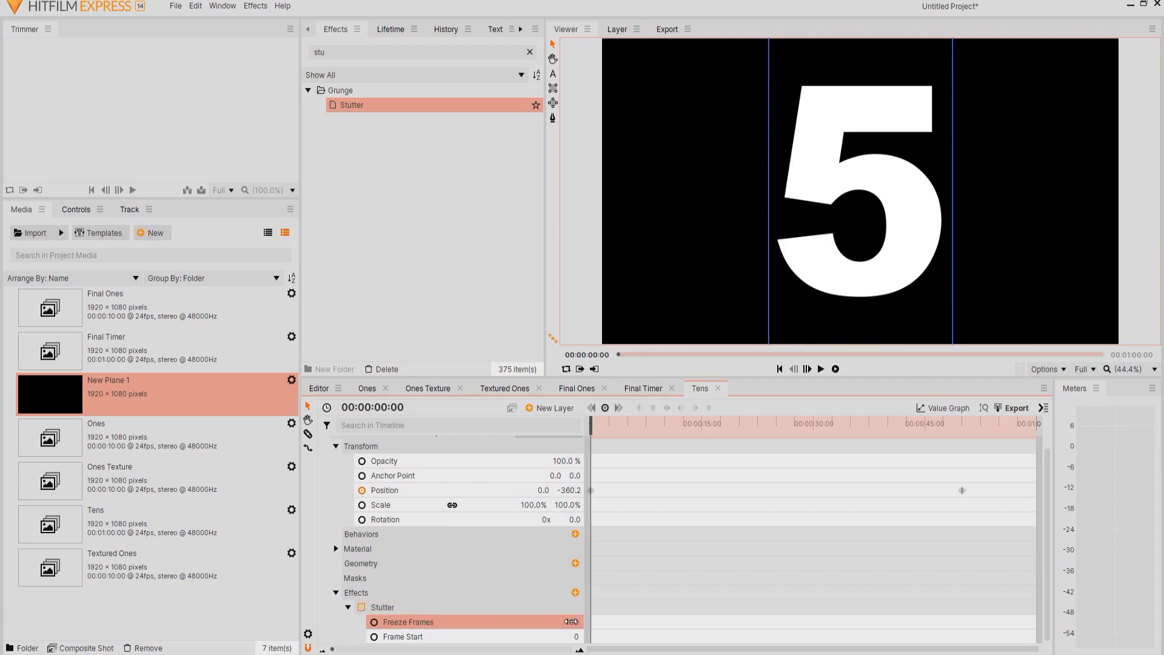
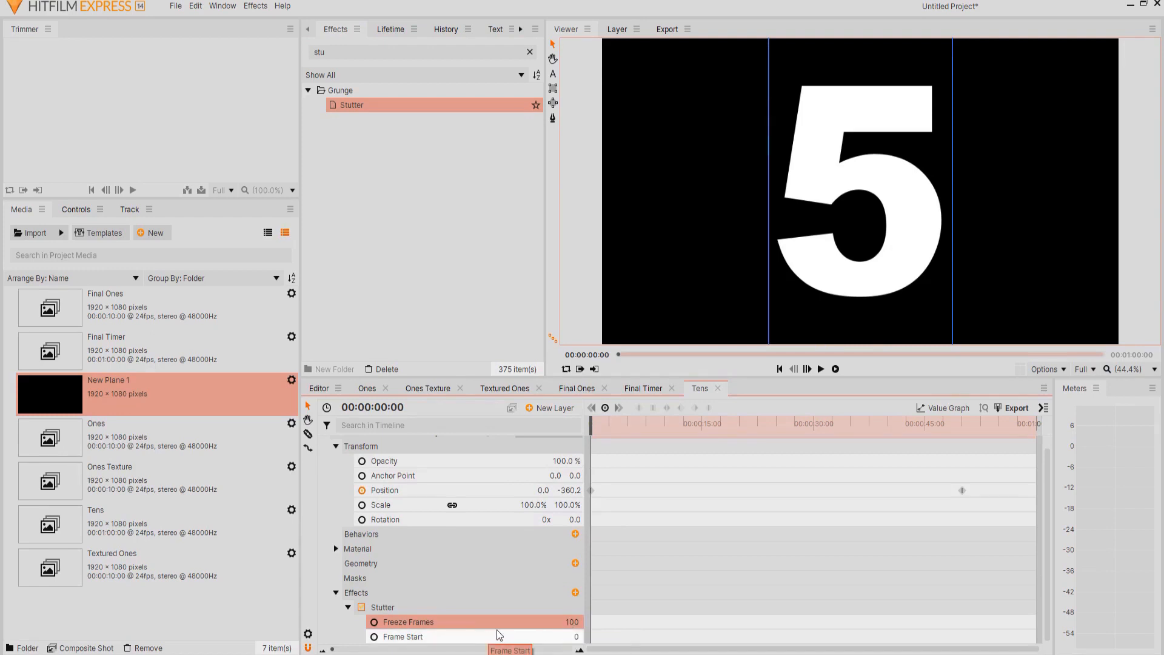
click(388, 607)
key(Delete)
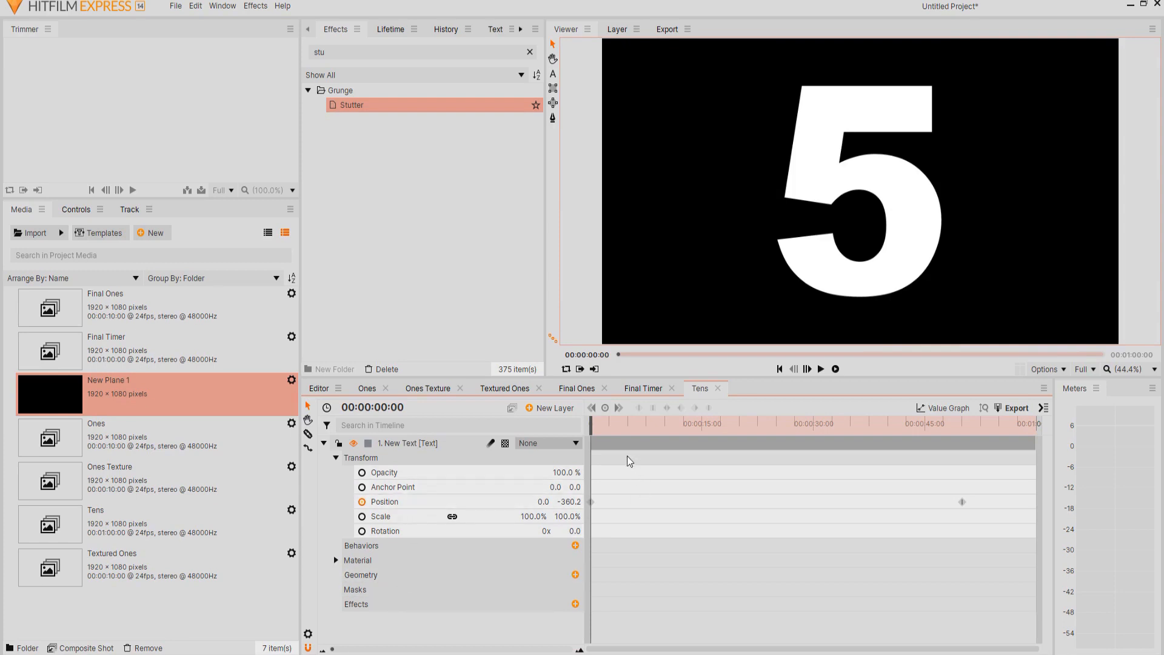
- Add Position keyframes to the text layer at 00:00:10:00 and 00:00:20:00, keeping the interpolated values
click(380, 407)
text(10:00)
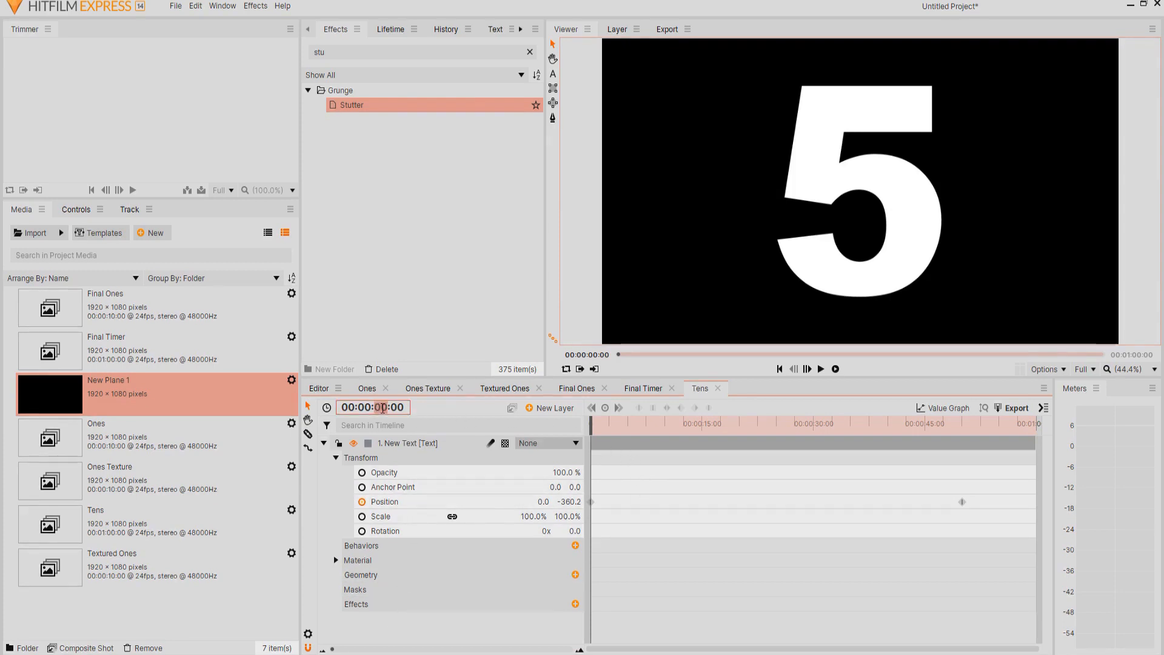
key(Return)
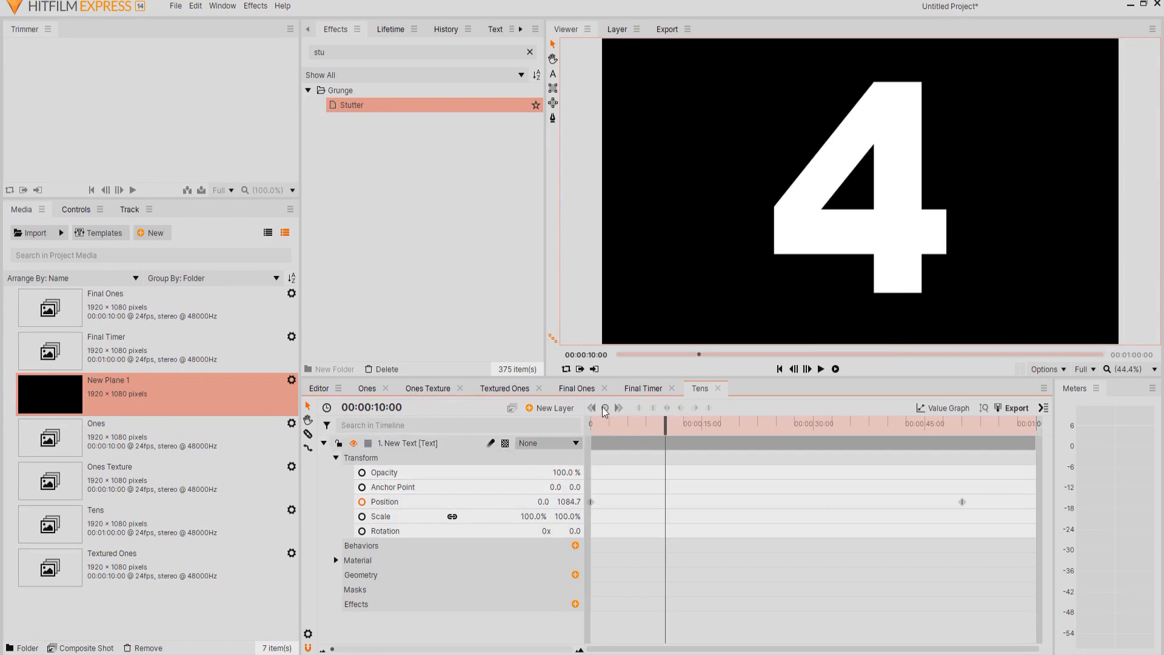
click(425, 501)
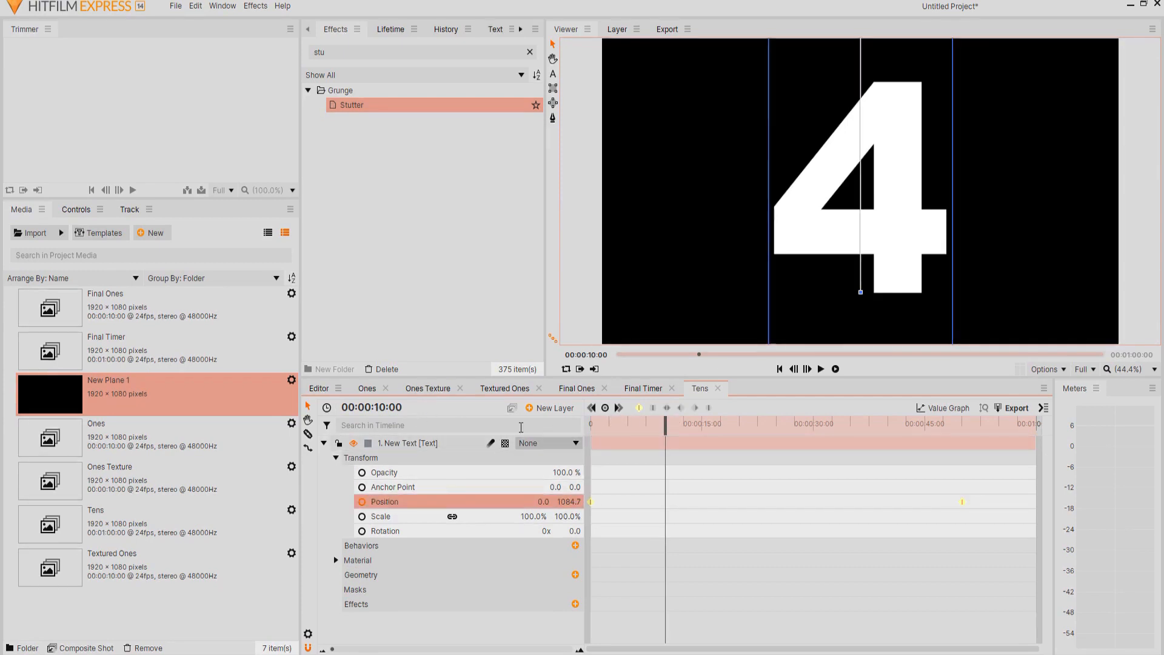
click(605, 407)
click(382, 407)
text(20)
key(Return)
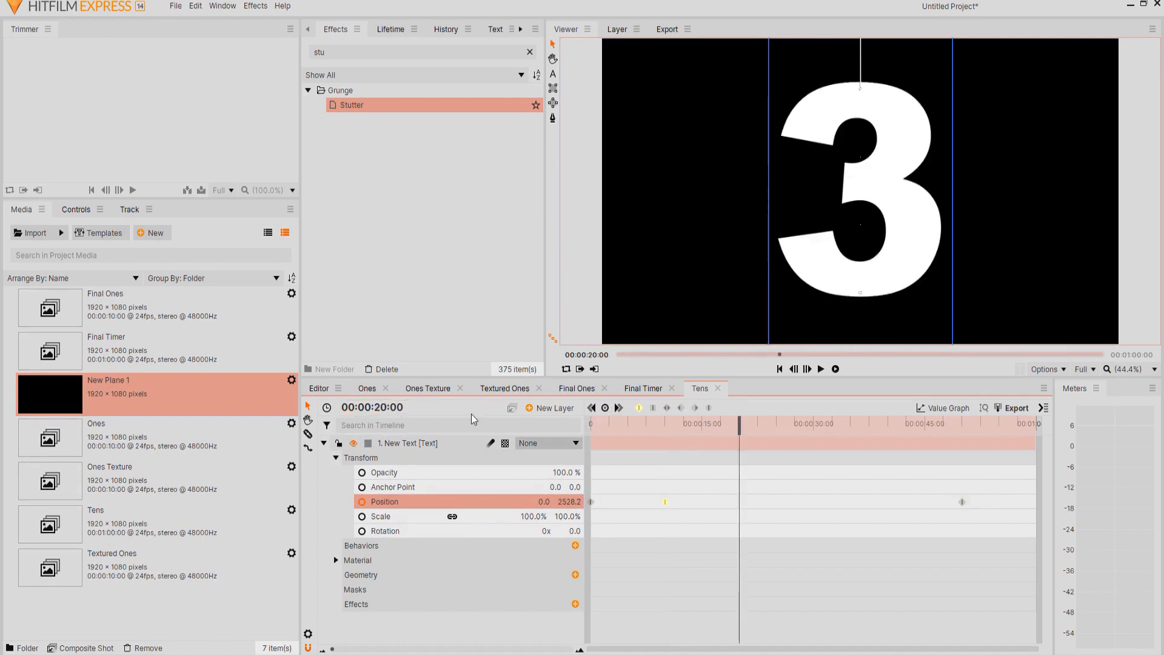
click(605, 407)
- Add Position keyframes to the text layer at 00:00:30:00 and 00:00:40:00, keeping the interpolated values
click(381, 407)
text(30)
key(Return)
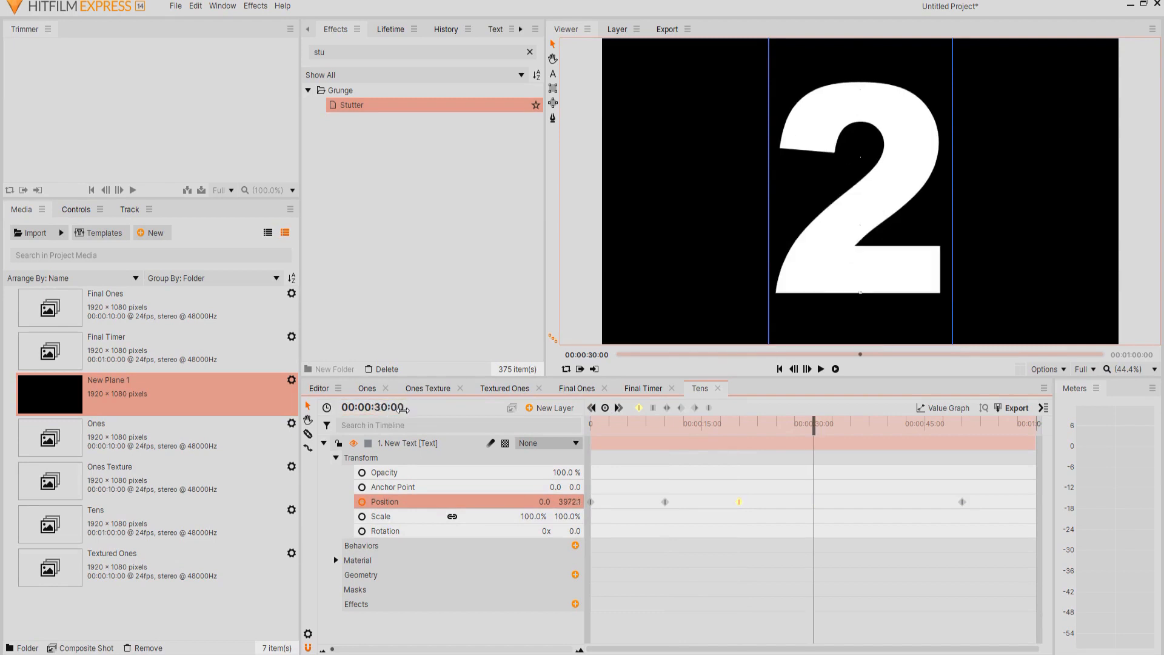
click(605, 407)
click(381, 408)
text(4)
key(Return)
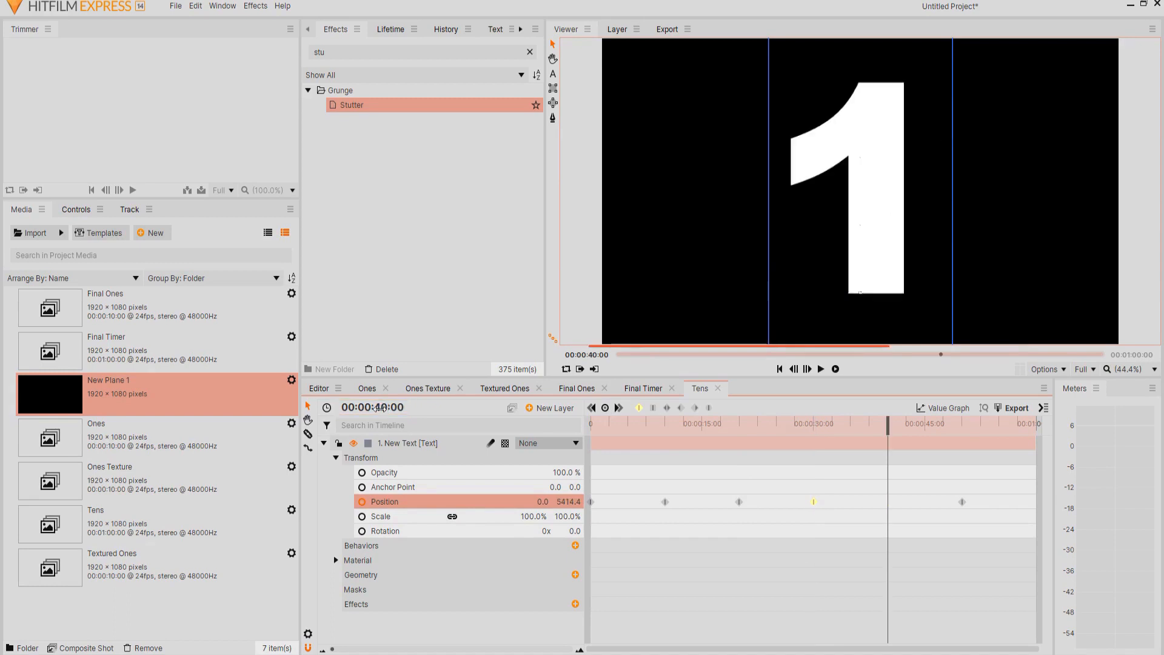
click(605, 408)
- Give all six Position keyframes of the Tens text layer constant interpolation and play back the stepped digits
drag(891, 419, 592, 433)
drag(986, 487, 862, 518)
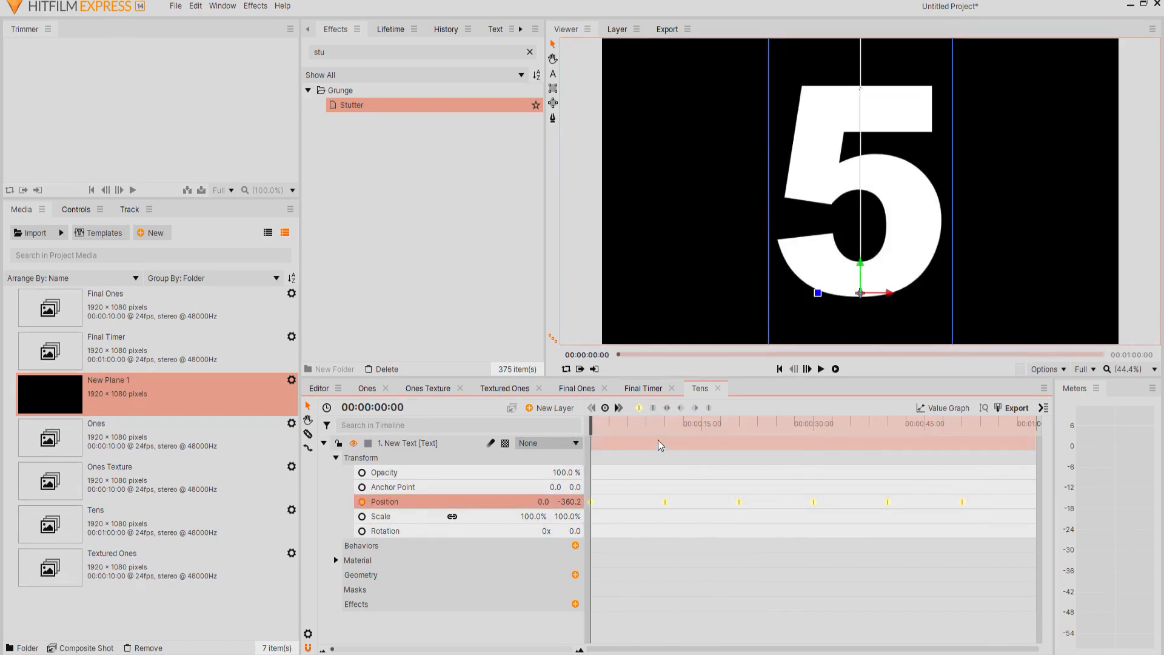
click(653, 410)
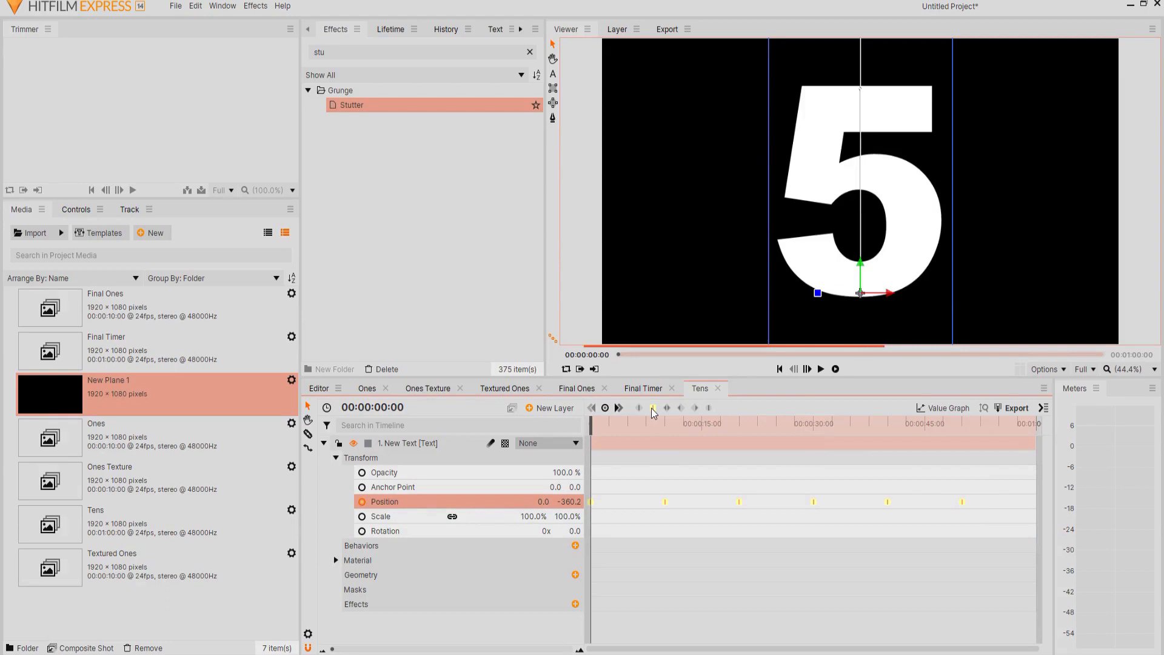
click(821, 368)
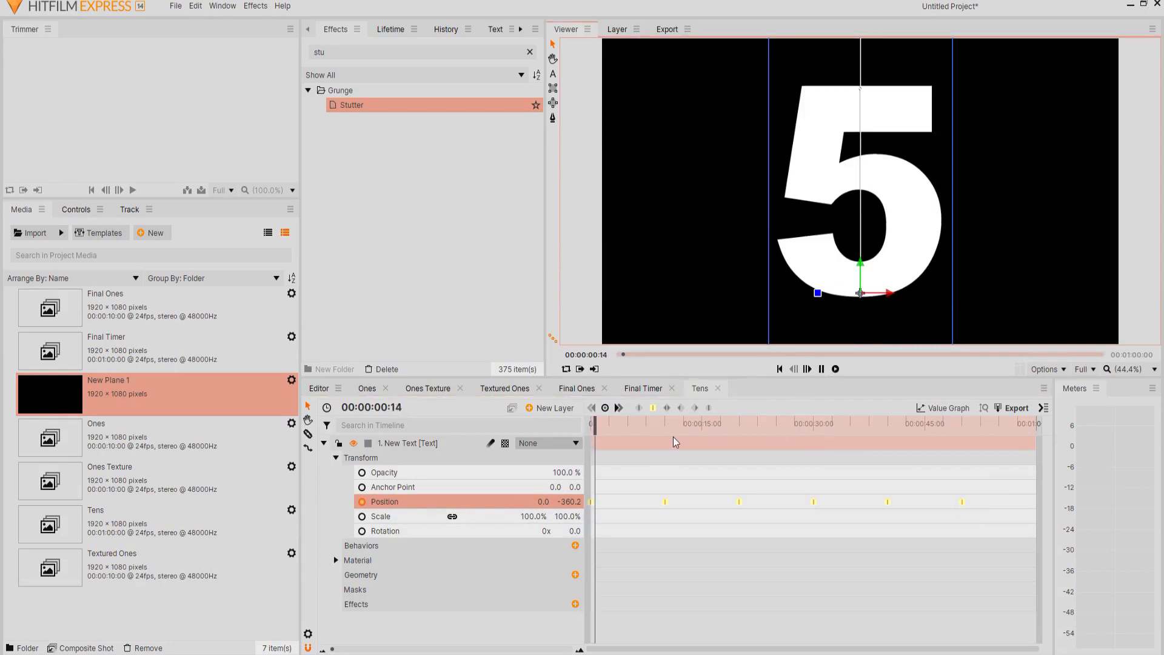
drag(600, 428, 311, 450)
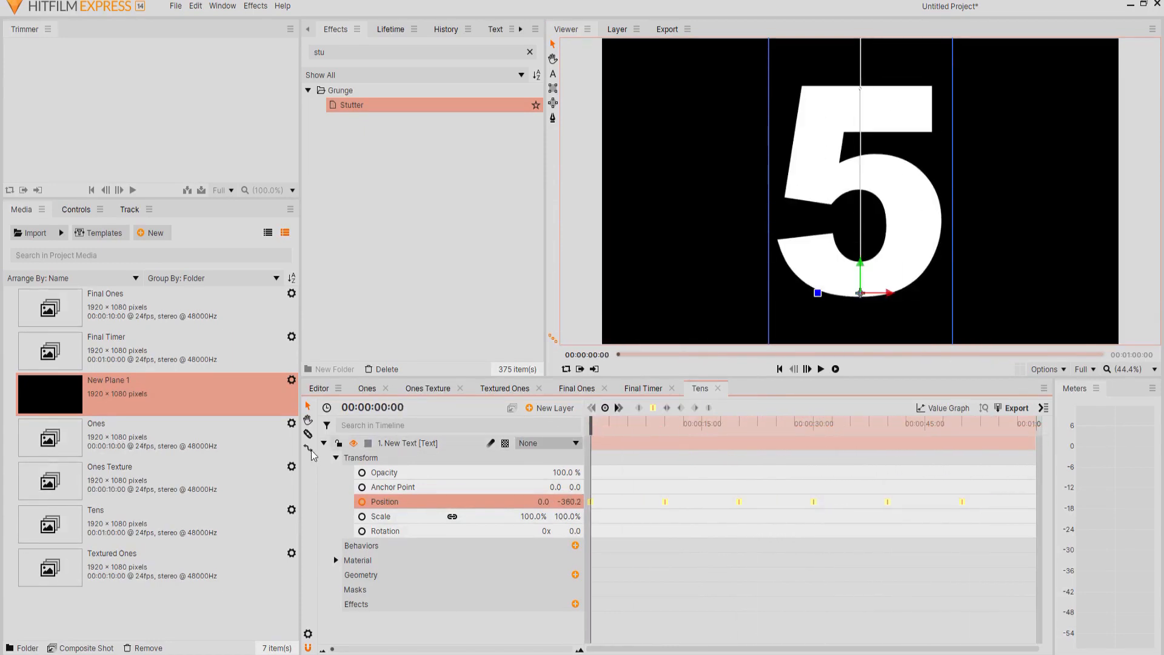
click(321, 445)
click(387, 547)
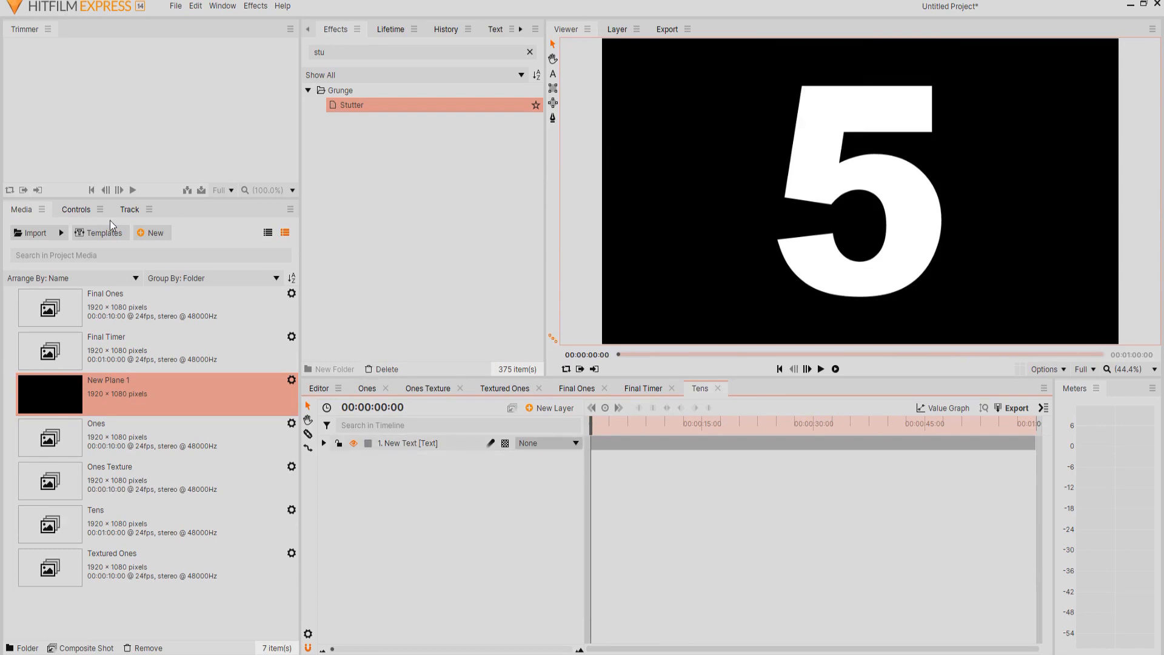
- Create a composite shot named Tens Texture with the 1080p Full HD @ 24 fps template and a one-minute duration
click(151, 237)
click(166, 245)
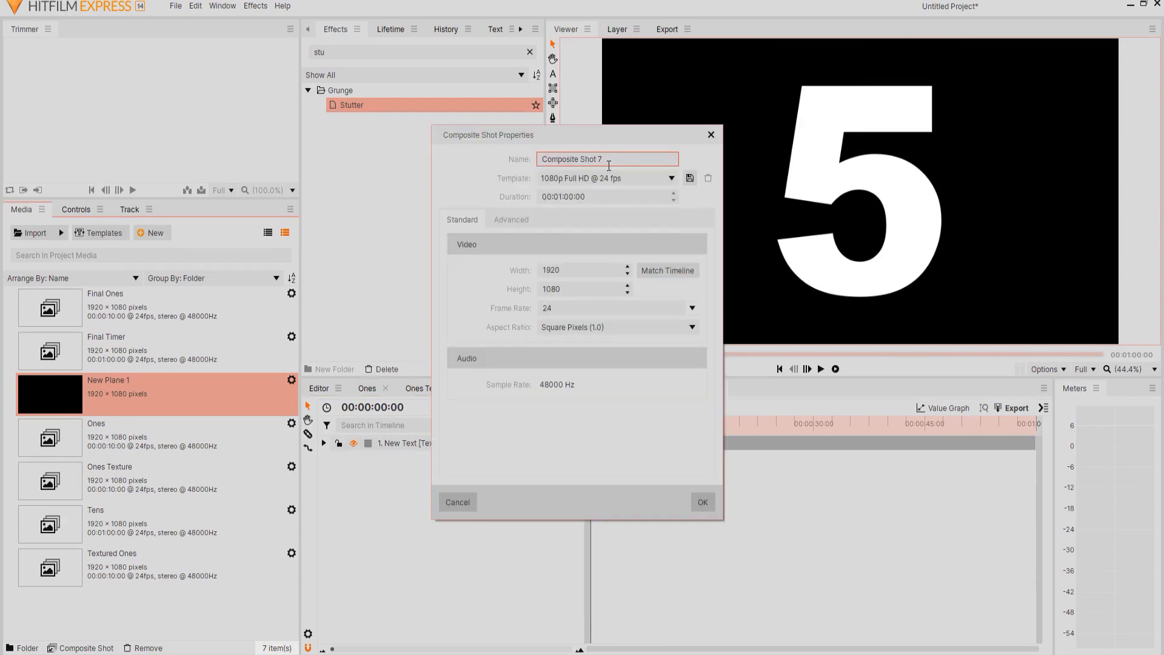
drag(607, 162, 532, 159)
text(Tens Texture)
click(706, 505)
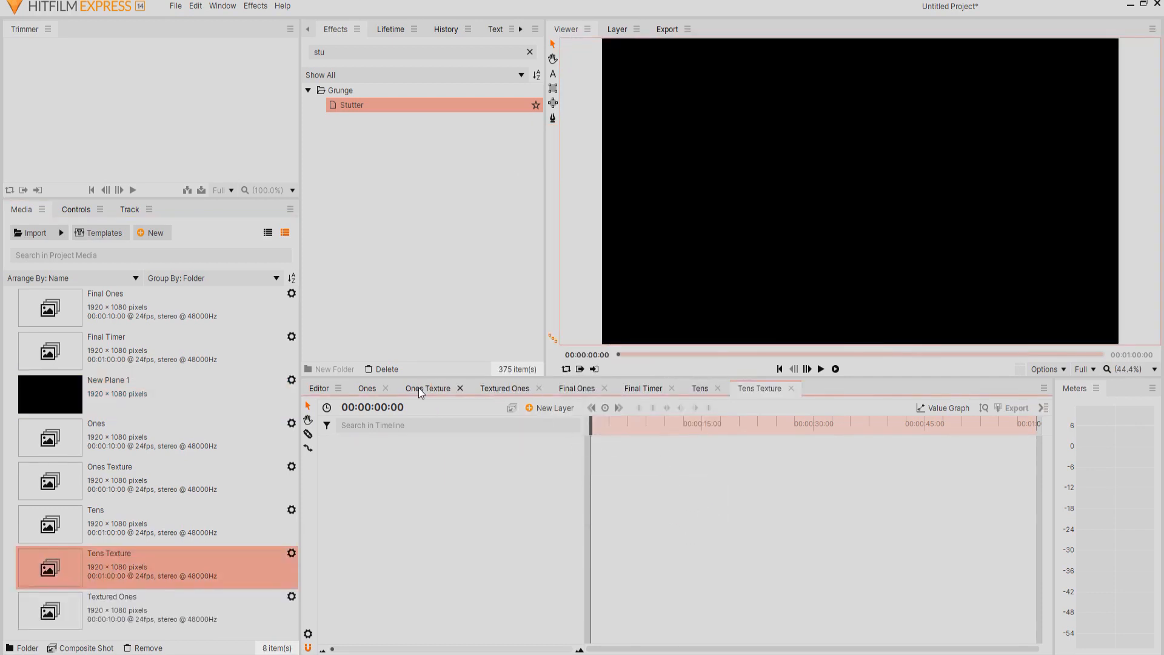
- Copy the New Plane 1 layer from Ones Texture into Tens Texture and extend it to the full minute
click(417, 387)
click(406, 443)
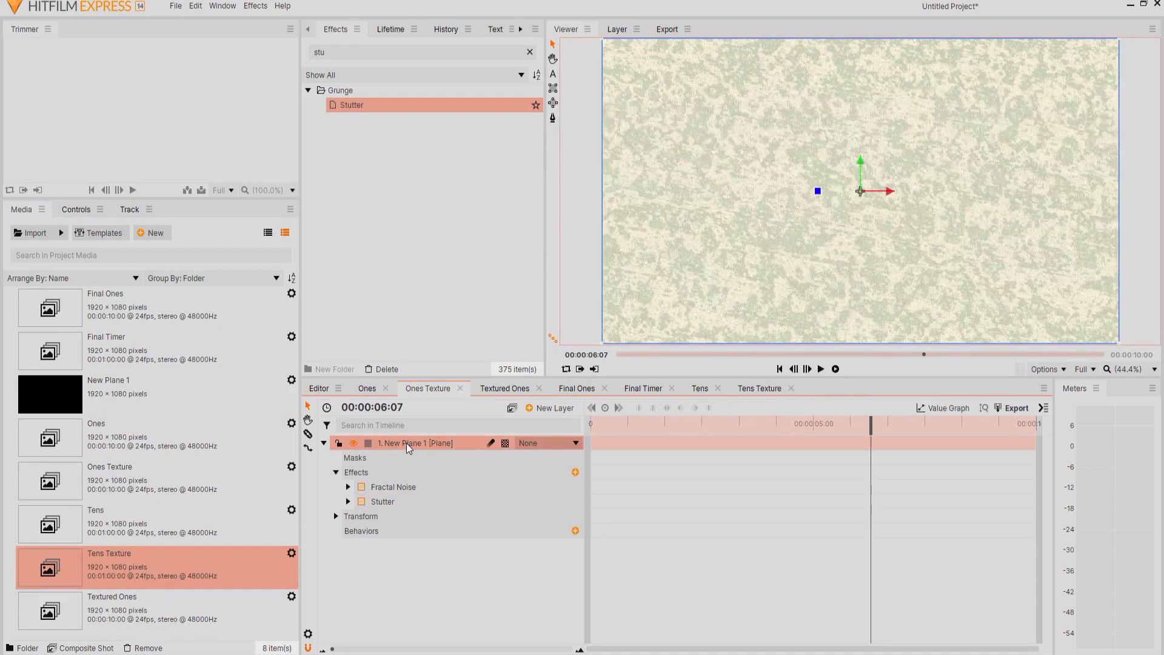
click(759, 387)
key(ctrl+v)
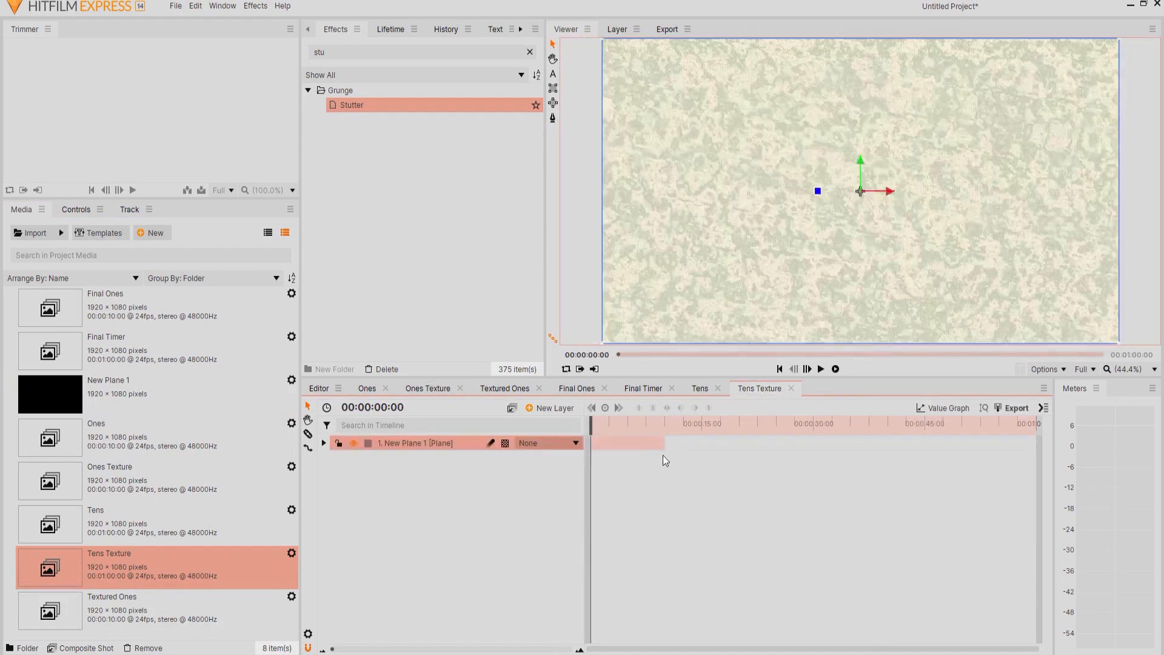
drag(664, 441, 1034, 442)
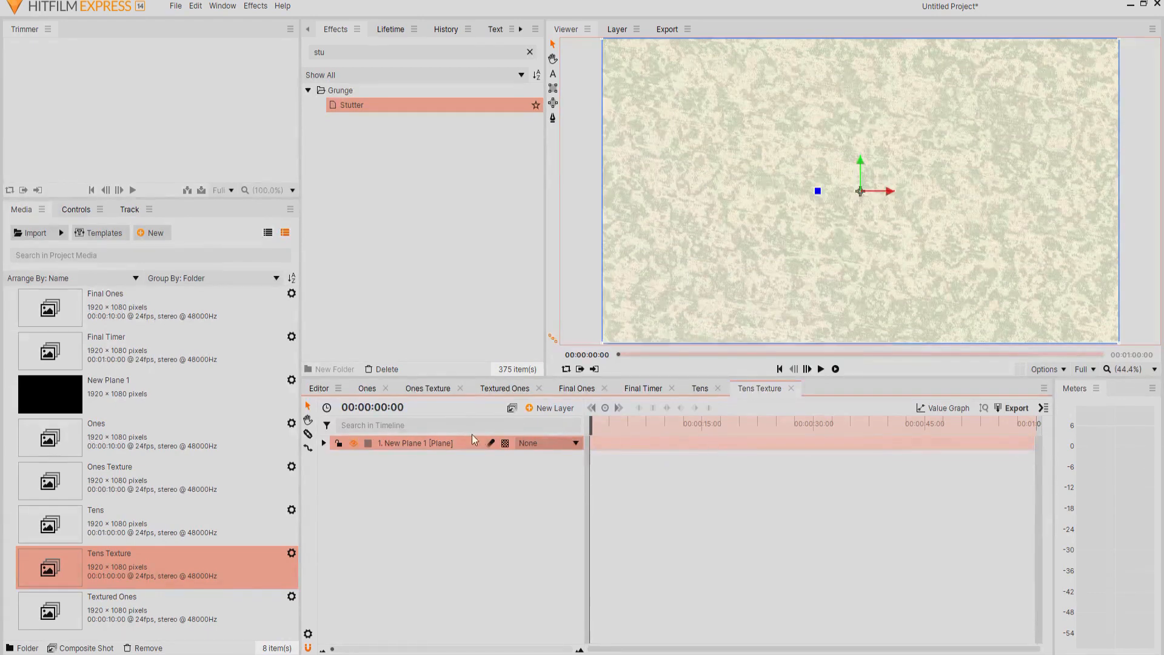
- Remove the Stutter effect from the New Plane 1 layer in Tens Texture
click(324, 443)
click(336, 472)
click(536, 507)
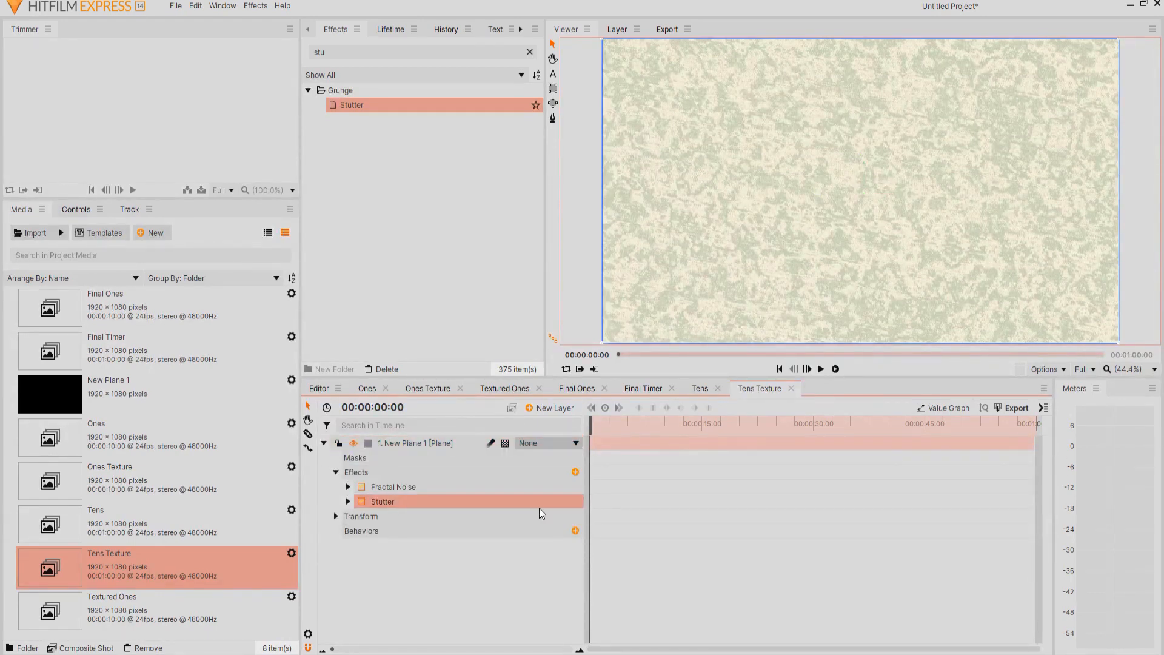
key(Delete)
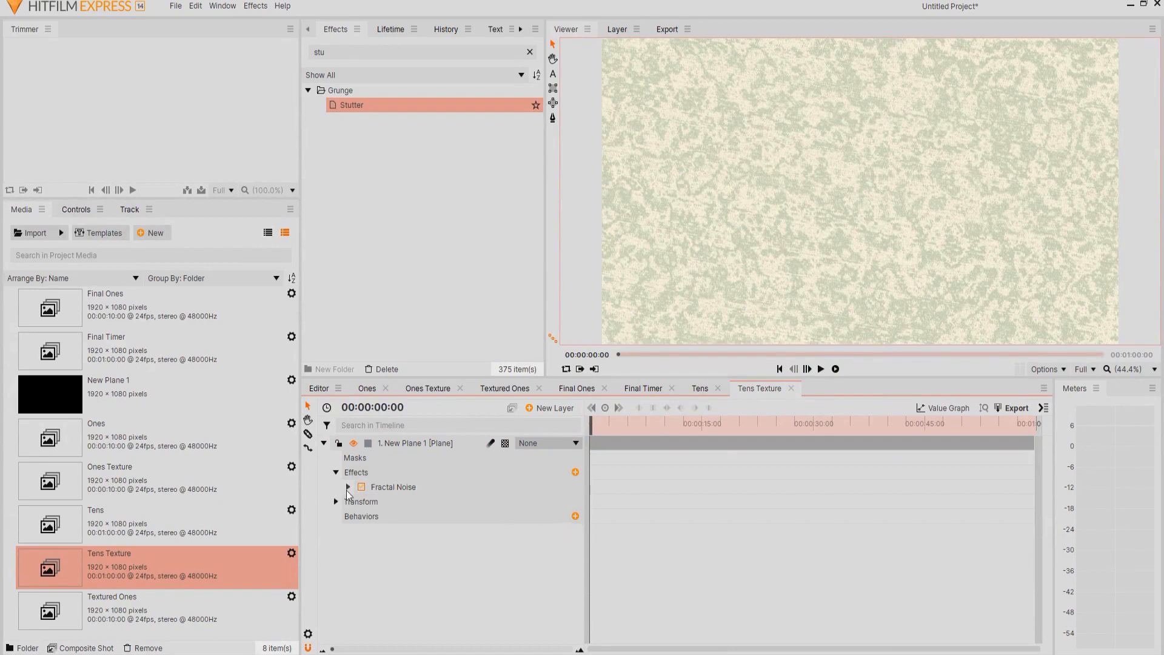
- Try stretching the Fractal Noise Seed animation to the end of the minute and scrub through the texture
click(348, 488)
drag(663, 517, 1103, 499)
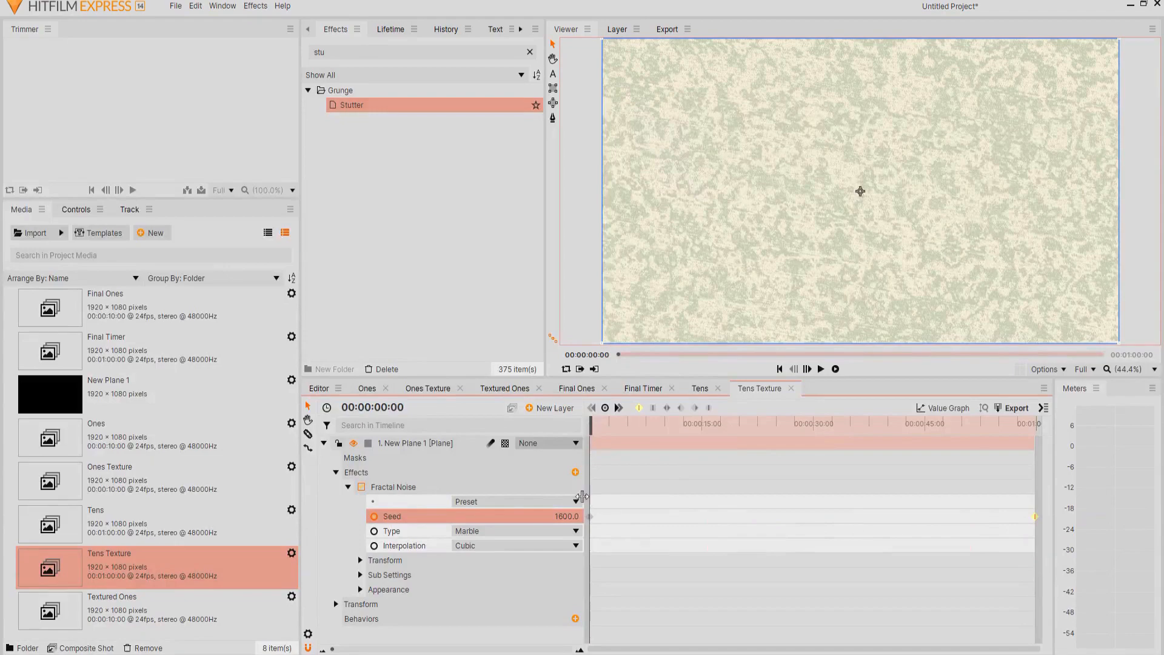
click(324, 443)
click(405, 447)
drag(596, 430, 475, 396)
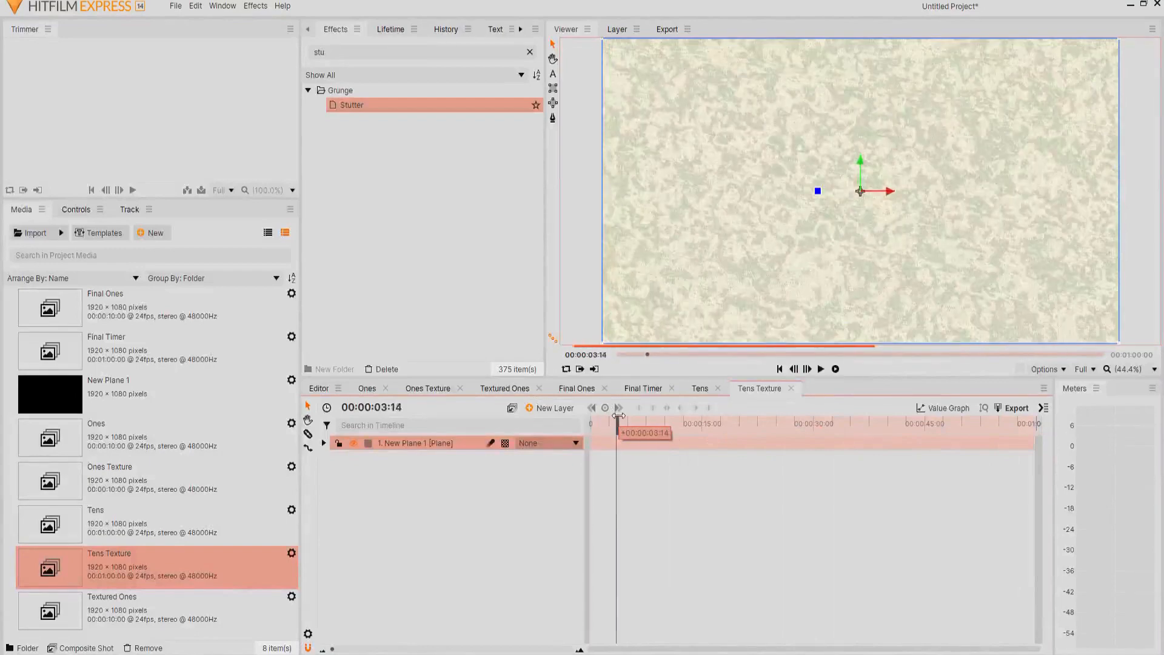
- Remove the Seed keyframes from Fractal Noise and set the effect's horizontal Position to -1955 at the first frame
click(323, 443)
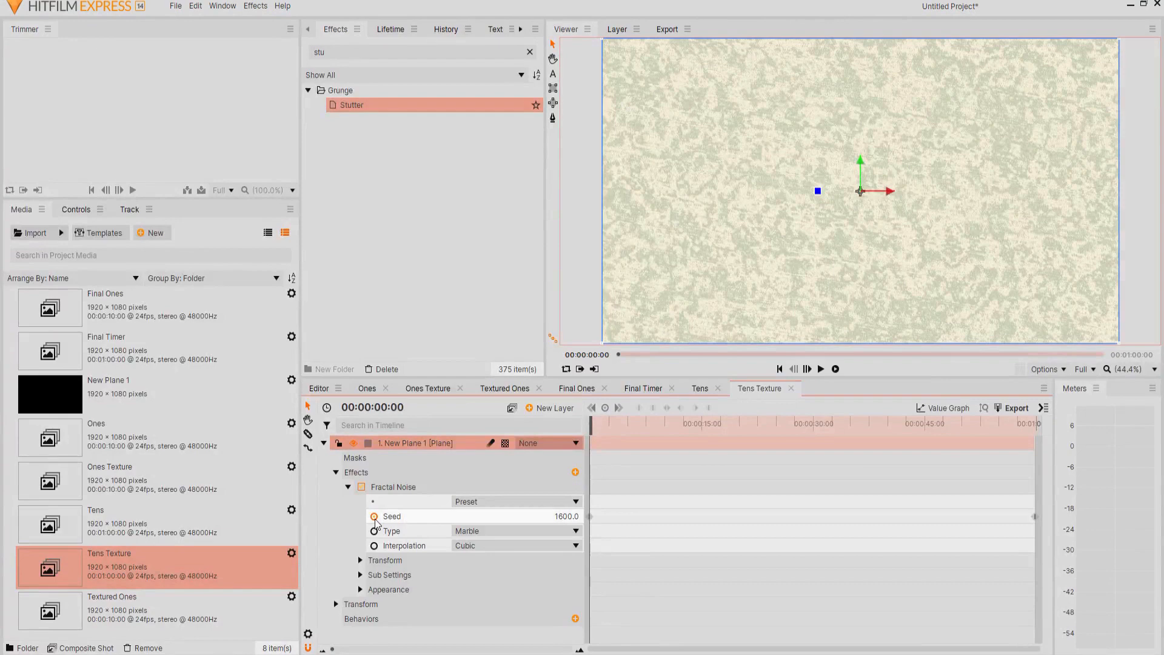
click(375, 518)
click(360, 560)
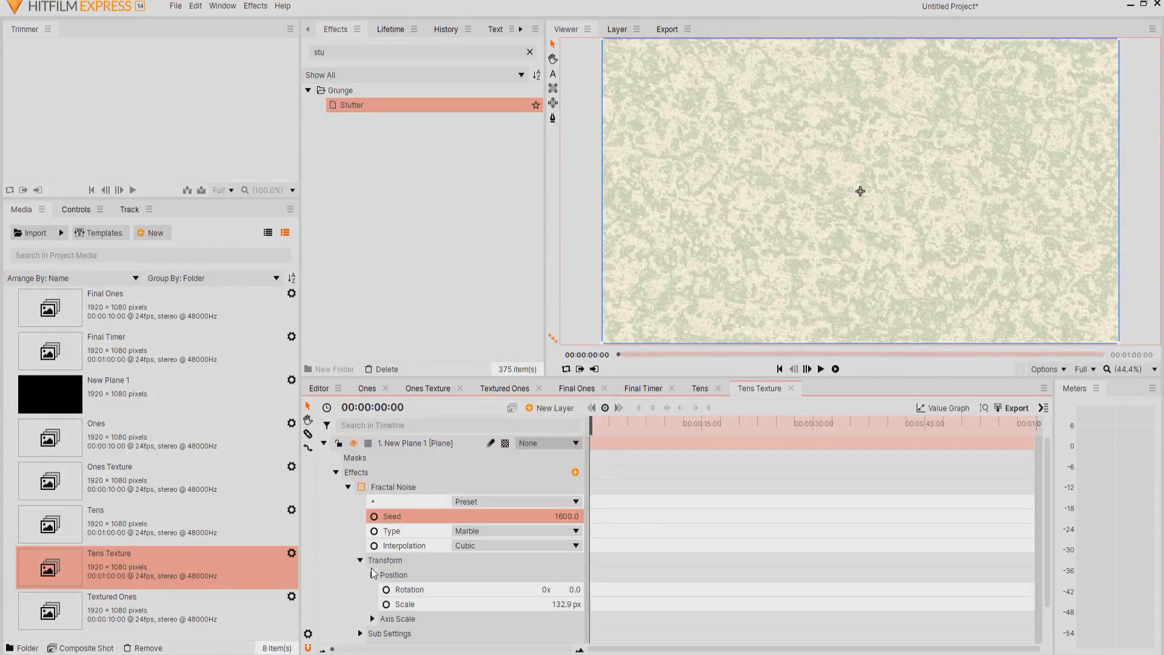
click(372, 575)
drag(555, 590, 1, 590)
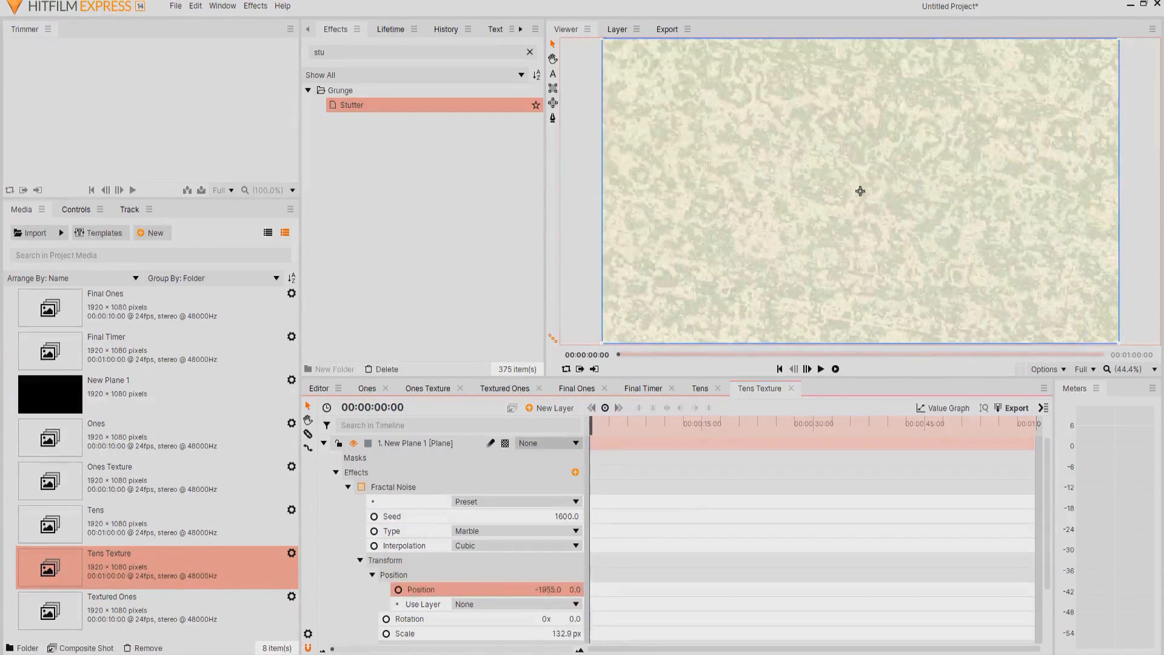
- Keyframe the Fractal Noise Position at the first frame and set its horizontal value to 3850 at 00:00:59:23
click(403, 589)
key(End)
drag(548, 590, 1157, 590)
drag(548, 590, 1157, 590)
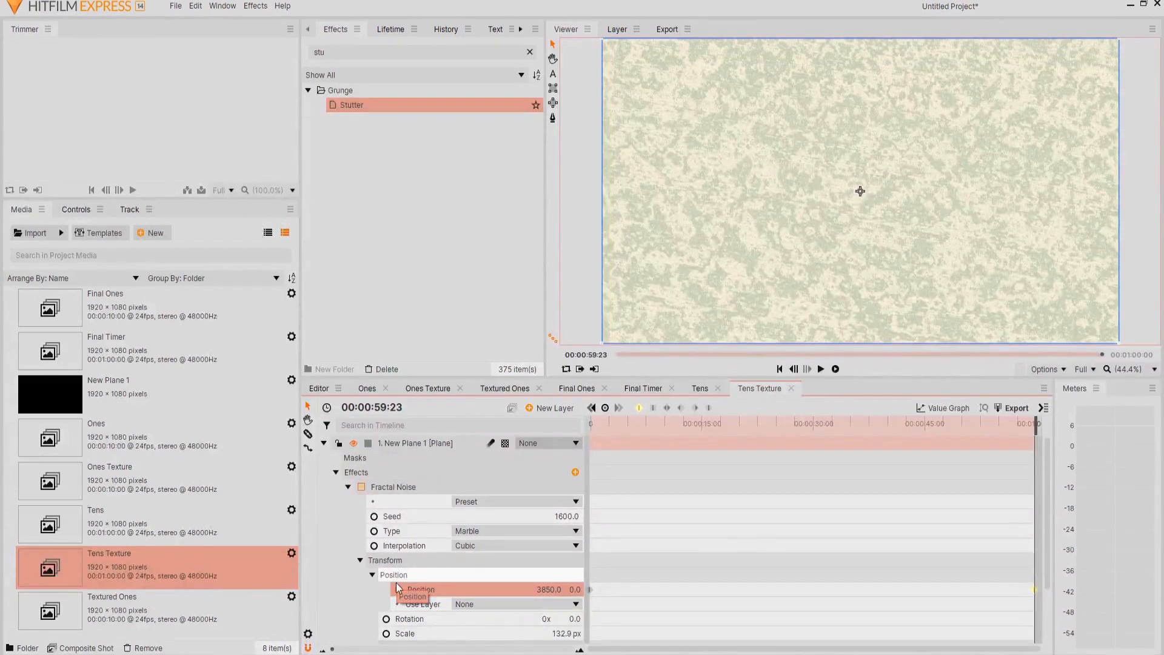
- Add Fractal Noise Position keyframes at 00:00:10:00 and 00:00:20:00, keeping the interpolated values
click(779, 370)
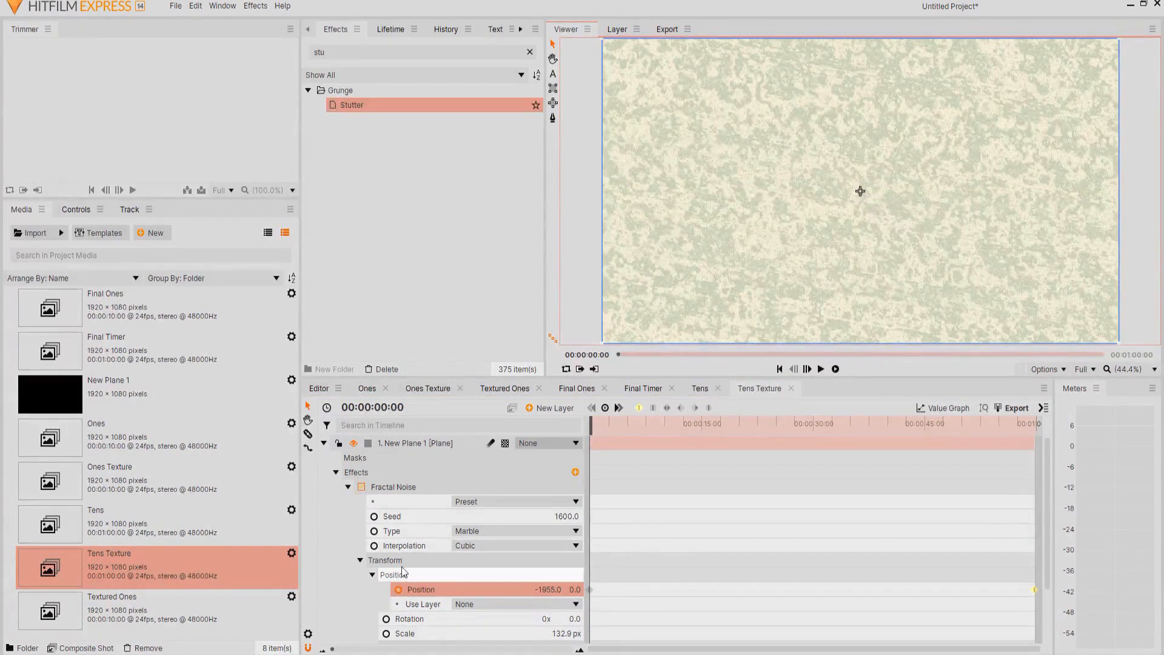
click(381, 407)
text(1000)
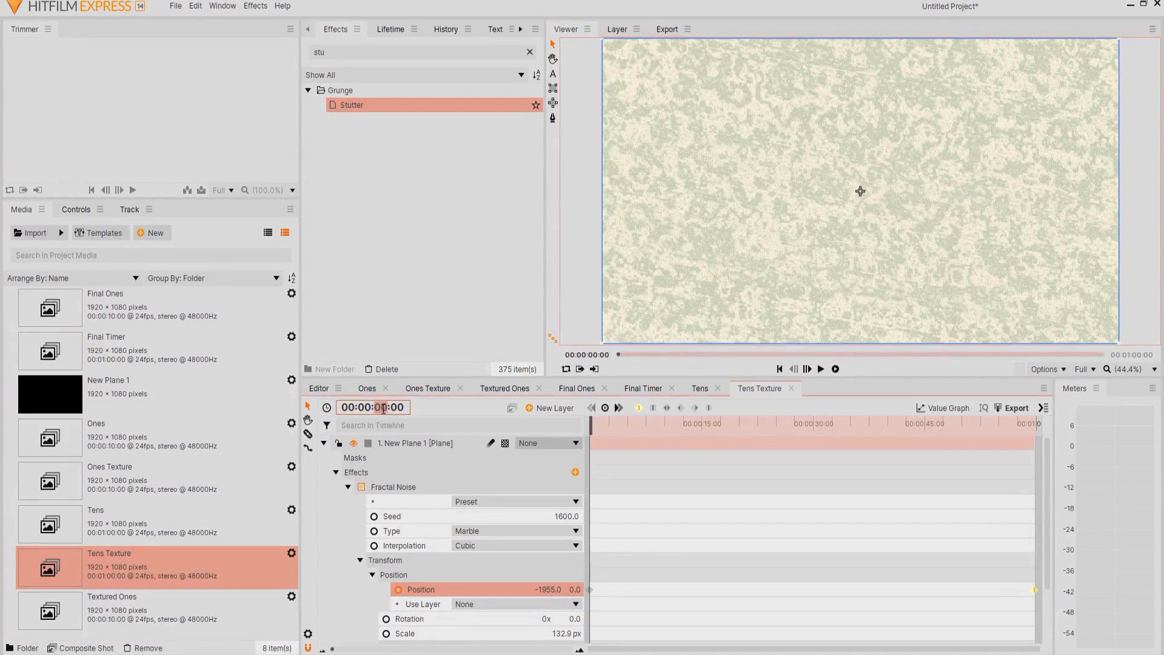
key(Return)
click(604, 407)
click(380, 407)
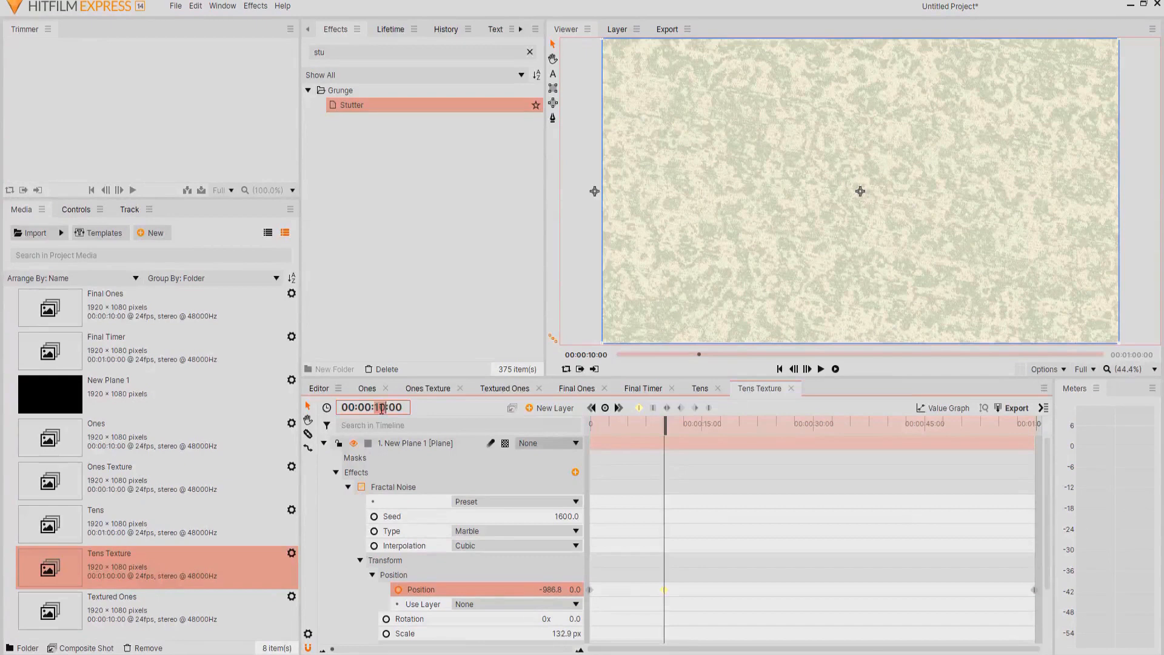
text(2)
key(Return)
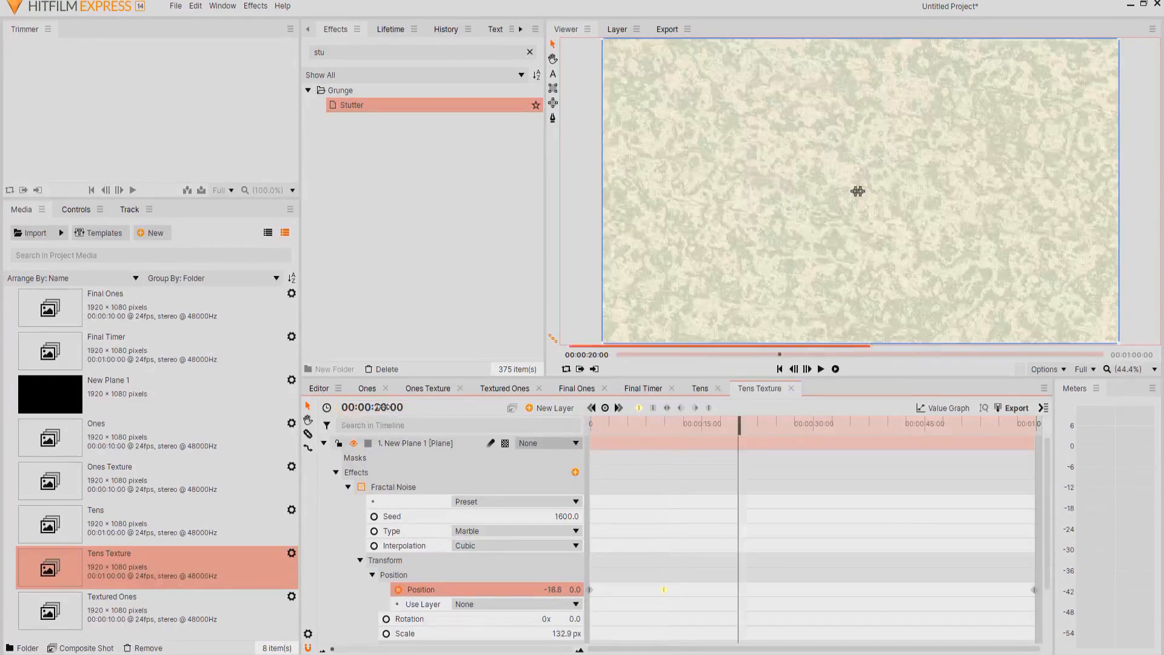
click(605, 407)
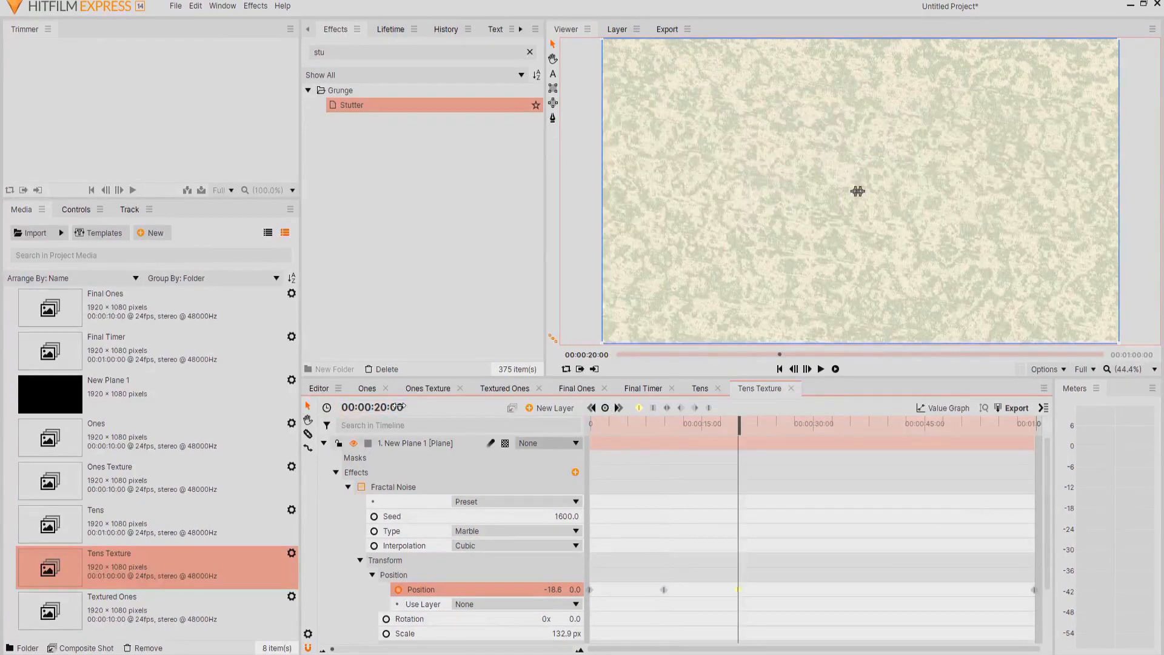
- Add Fractal Noise Position keyframes at 00:00:30:00 and 00:00:40:00, keeping the interpolated values
click(377, 407)
text(3)
key(Return)
click(605, 408)
click(382, 408)
text(4)
key(Return)
click(605, 408)
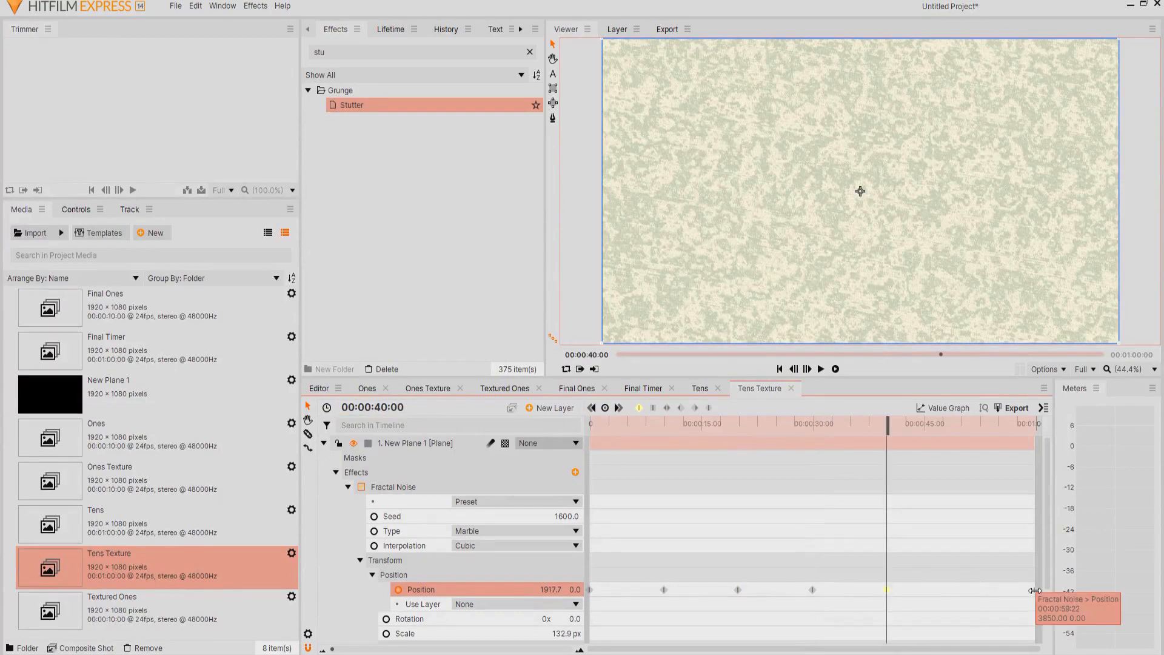
- Move the last Fractal Noise Position keyframe to about 00:00:50:00
click(380, 409)
text(5)
key(Return)
drag(1034, 589, 962, 591)
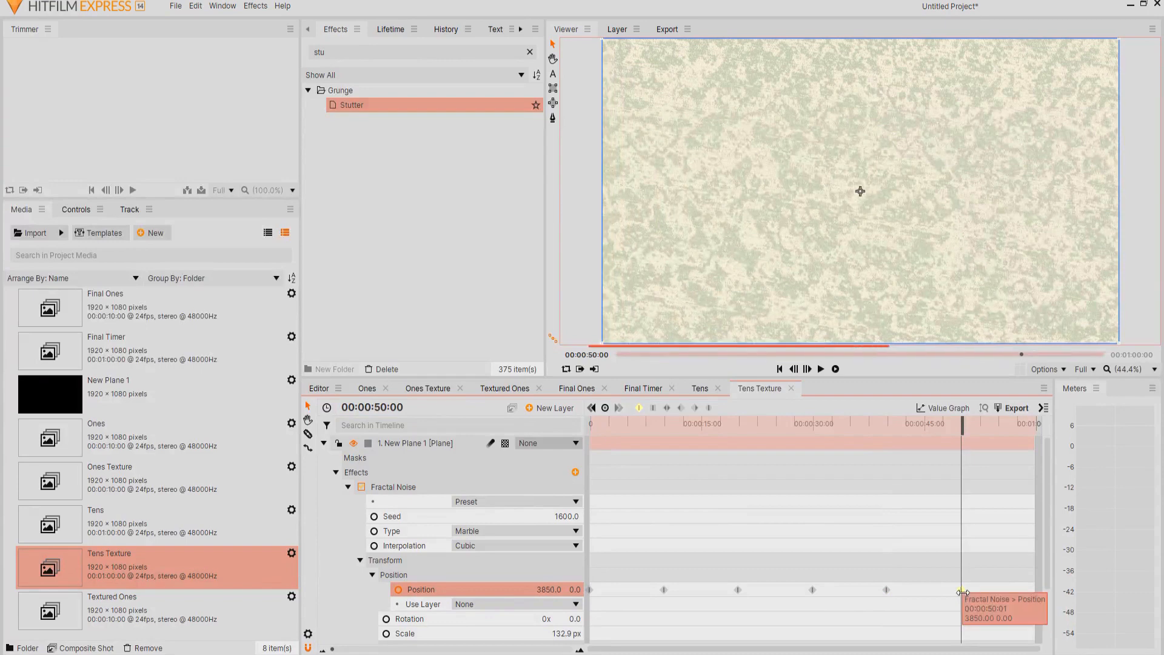
- Give all Fractal Noise Position keyframes constant interpolation, return to the first frame and collapse the plane layer
drag(996, 592, 593, 601)
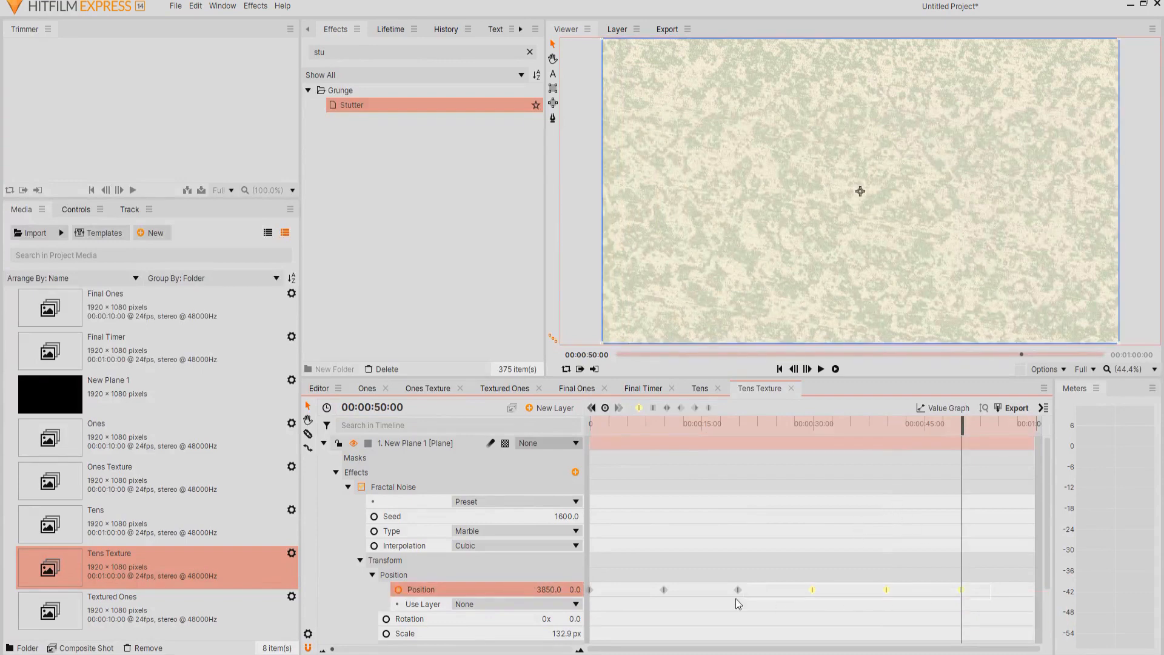
click(654, 408)
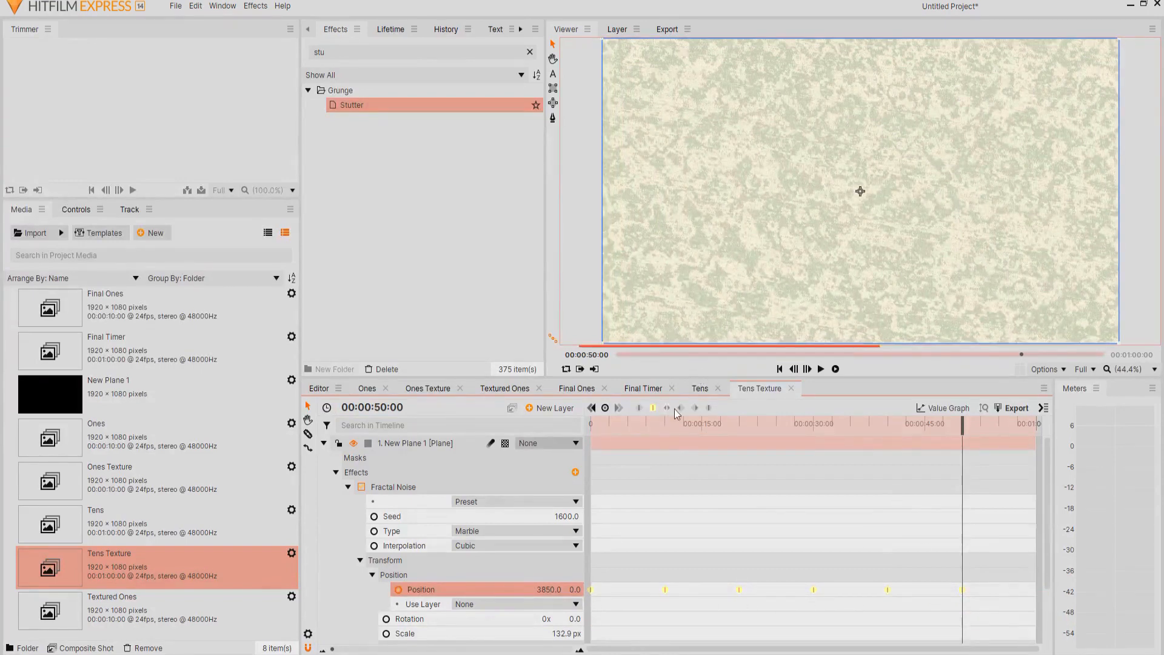
drag(615, 431, 576, 437)
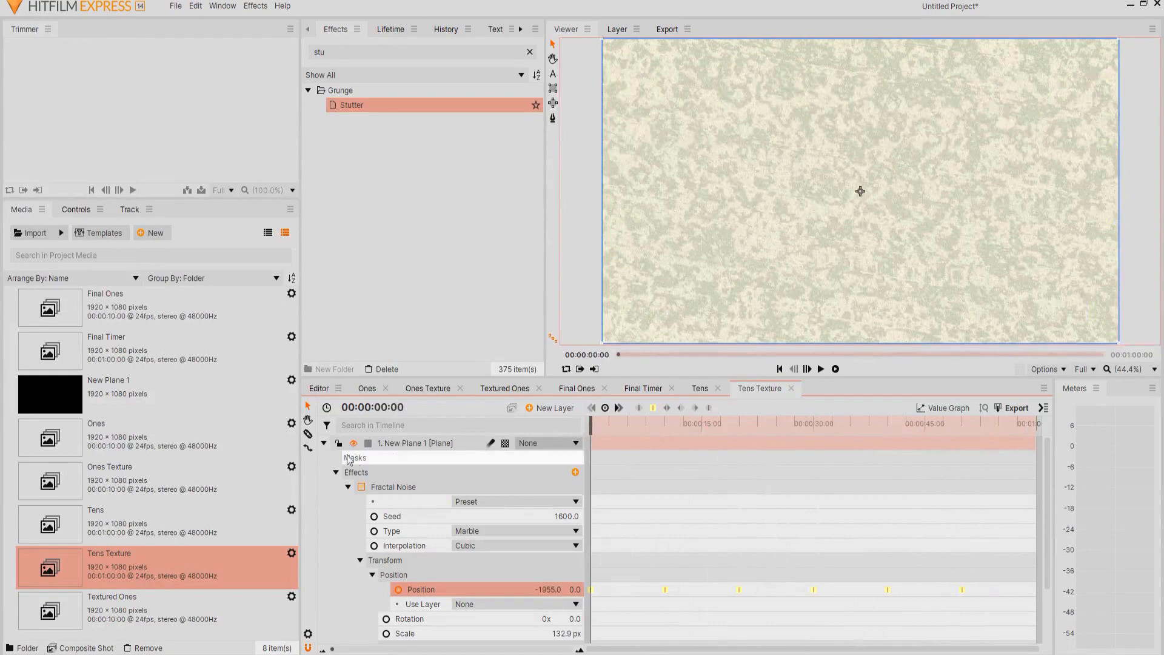
click(324, 443)
click(414, 533)
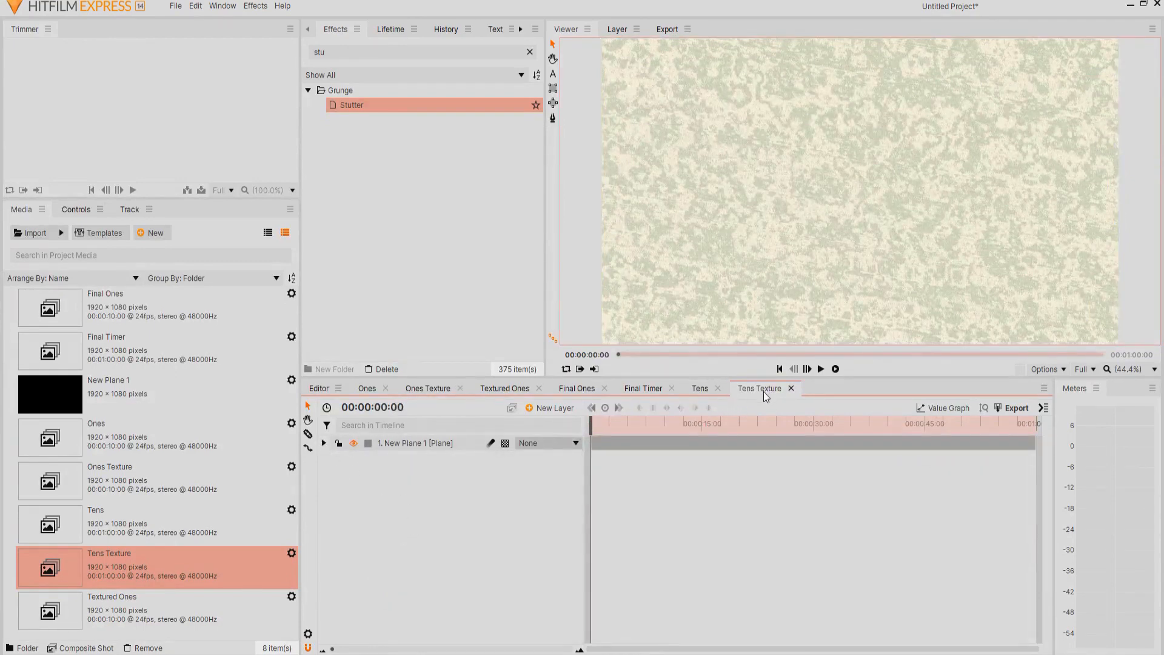
- Create a one-minute composite shot named Textured Tens with the 1080p Full HD @ 24 fps template
click(151, 234)
click(185, 245)
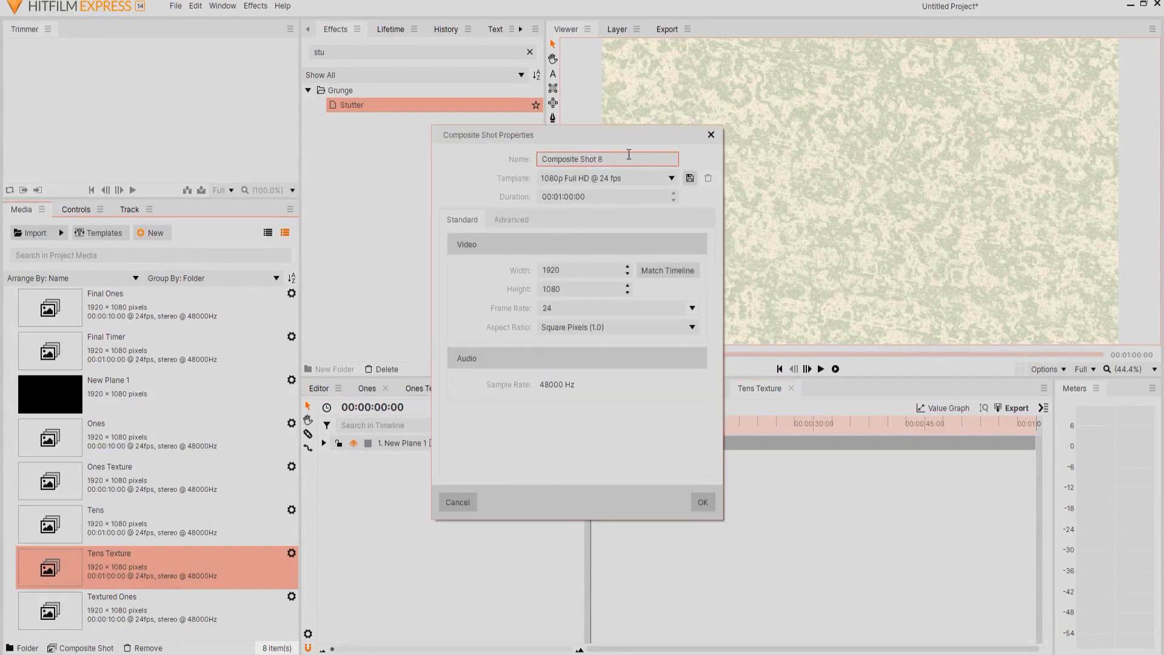
drag(605, 157, 488, 164)
text(Textured Tens)
click(702, 502)
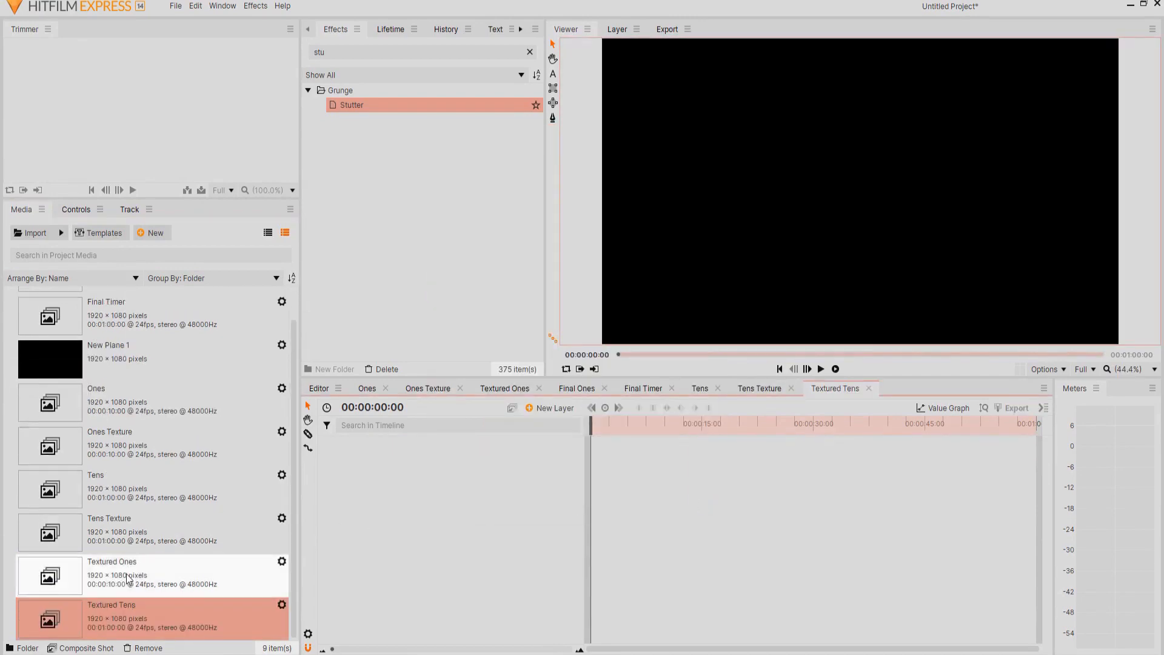
- Add Tens Texture to the Textured Tens timeline with Tens beneath it, and hide the Tens layer
drag(100, 536, 397, 503)
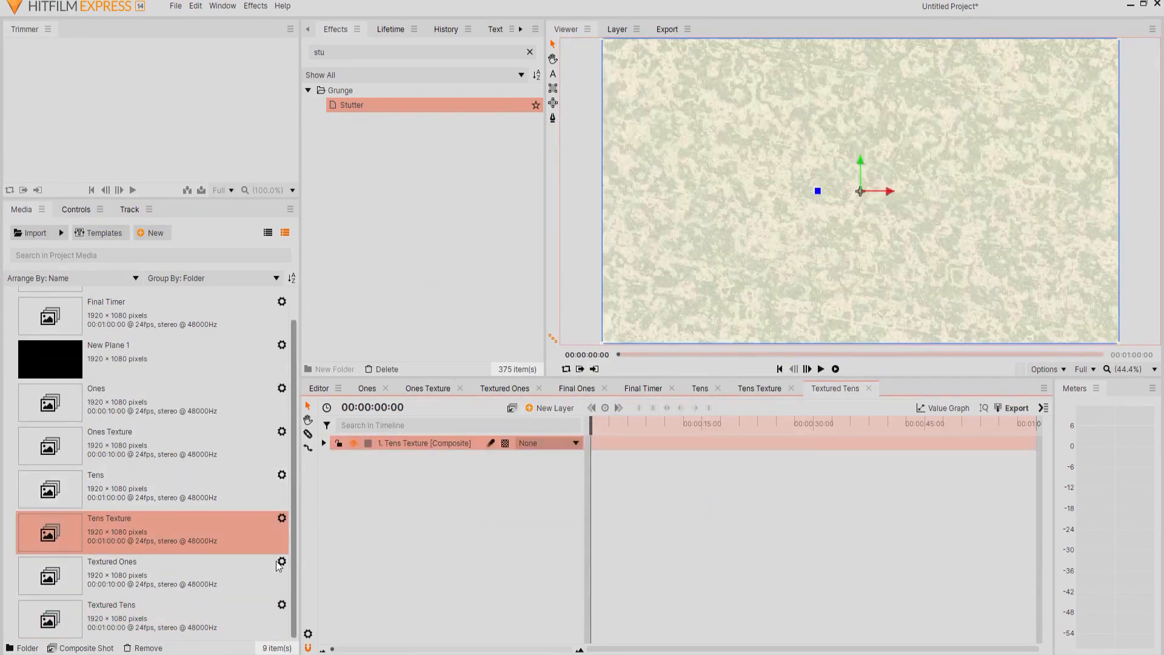
drag(100, 497, 373, 478)
click(354, 458)
- Search the effects for "set" and apply Set Matte to the Tens Texture layer
click(334, 53)
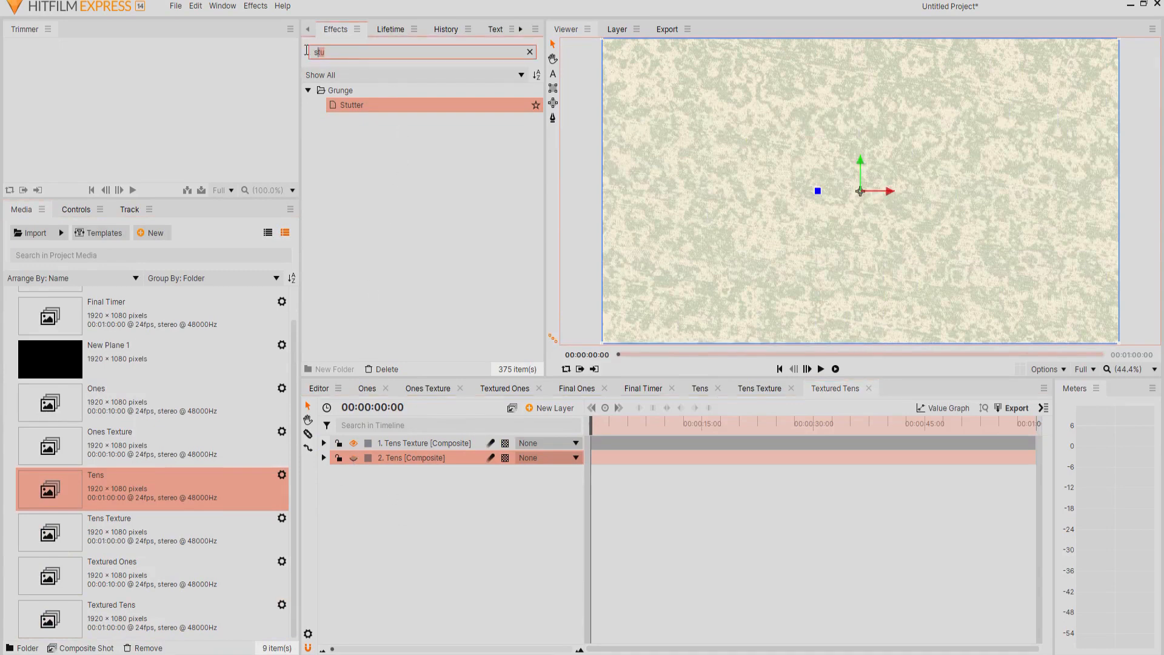
text(set)
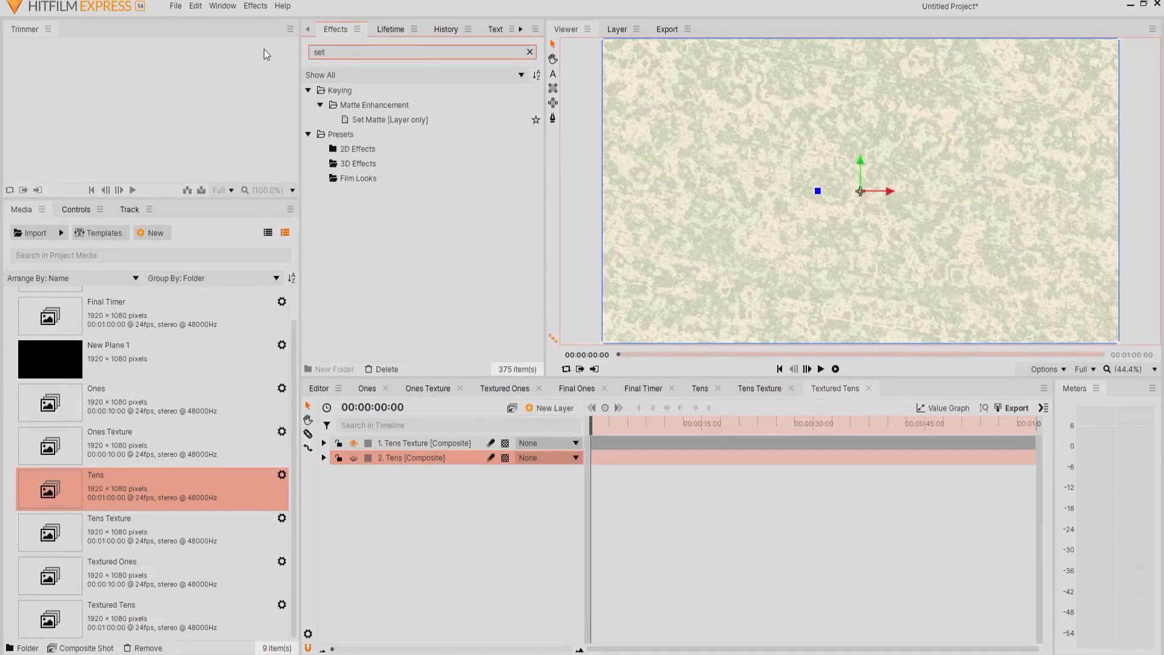
click(367, 121)
drag(405, 461, 405, 444)
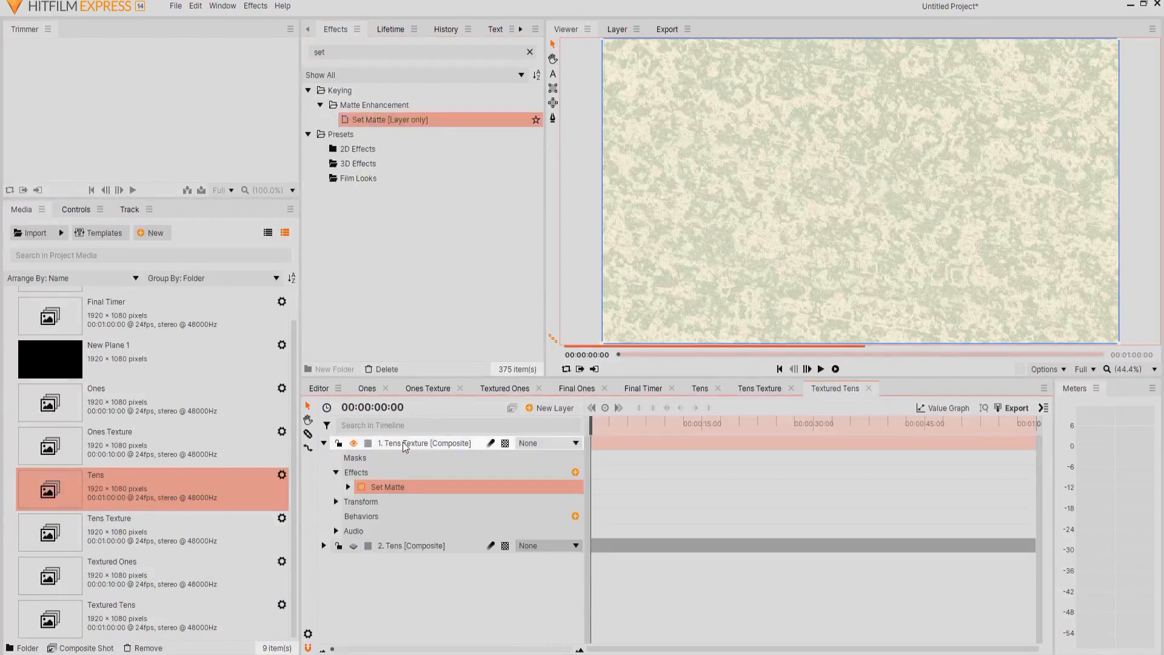
- Set the Set Matte source layer to the Tens layer and collapse the Tens Texture layer
click(348, 487)
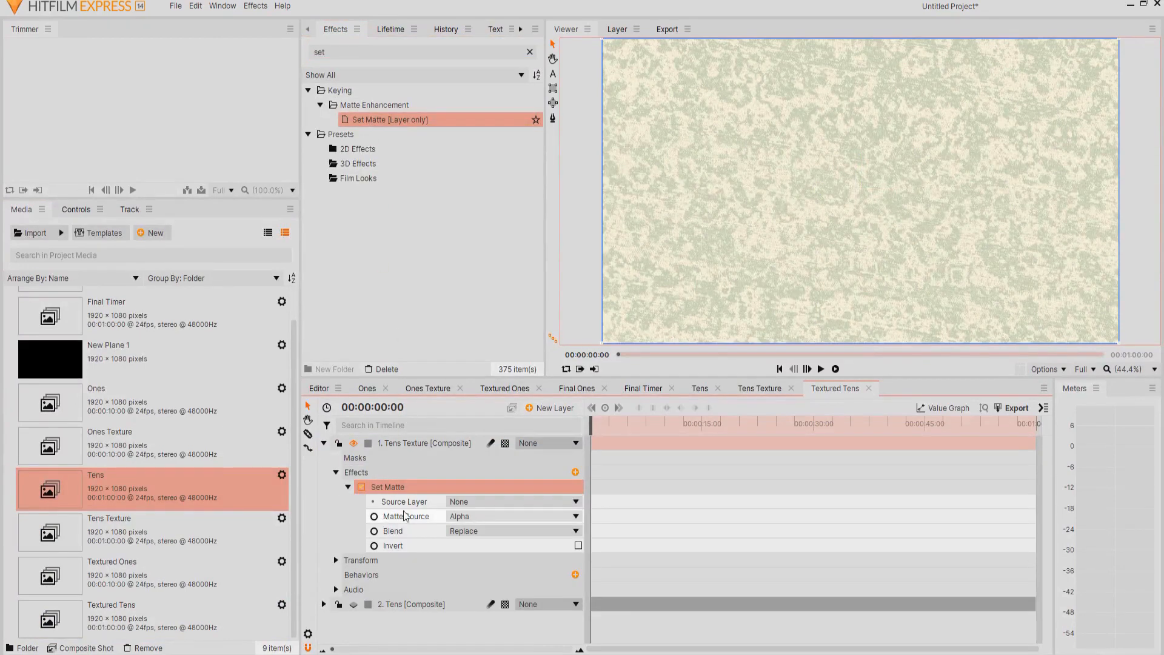
click(485, 502)
click(486, 536)
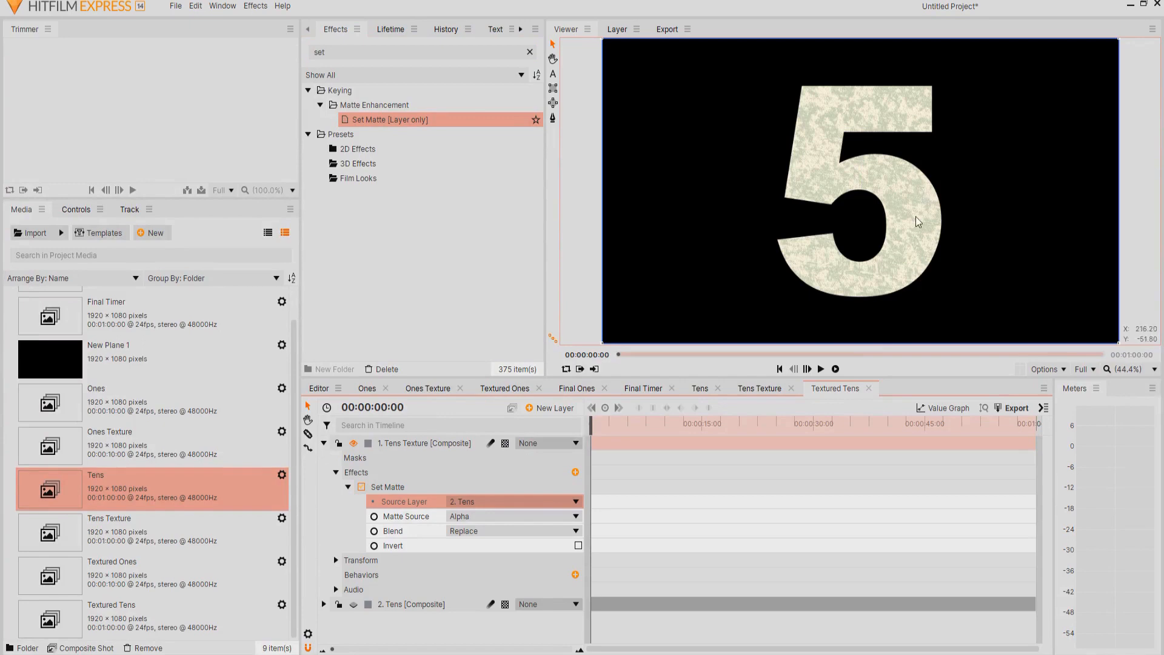
mouse_move(588, 430)
mouse_down()
mouse_move(744, 410)
mouse_move(1013, 410)
mouse_move(591, 425)
mouse_up()
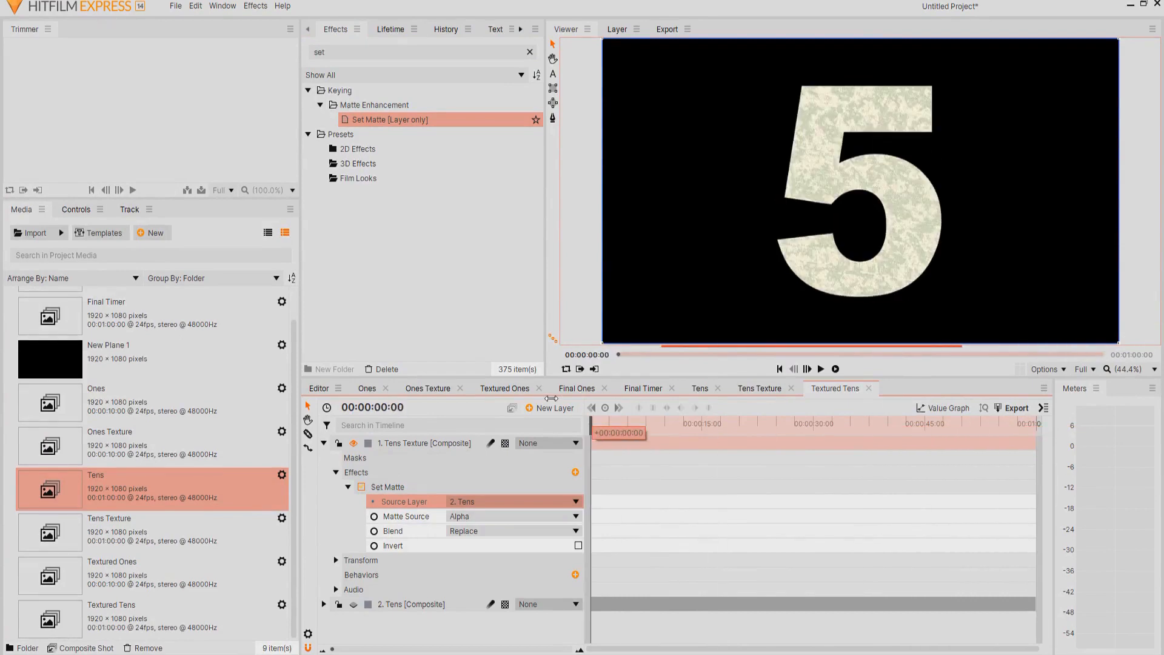
click(325, 444)
click(366, 506)
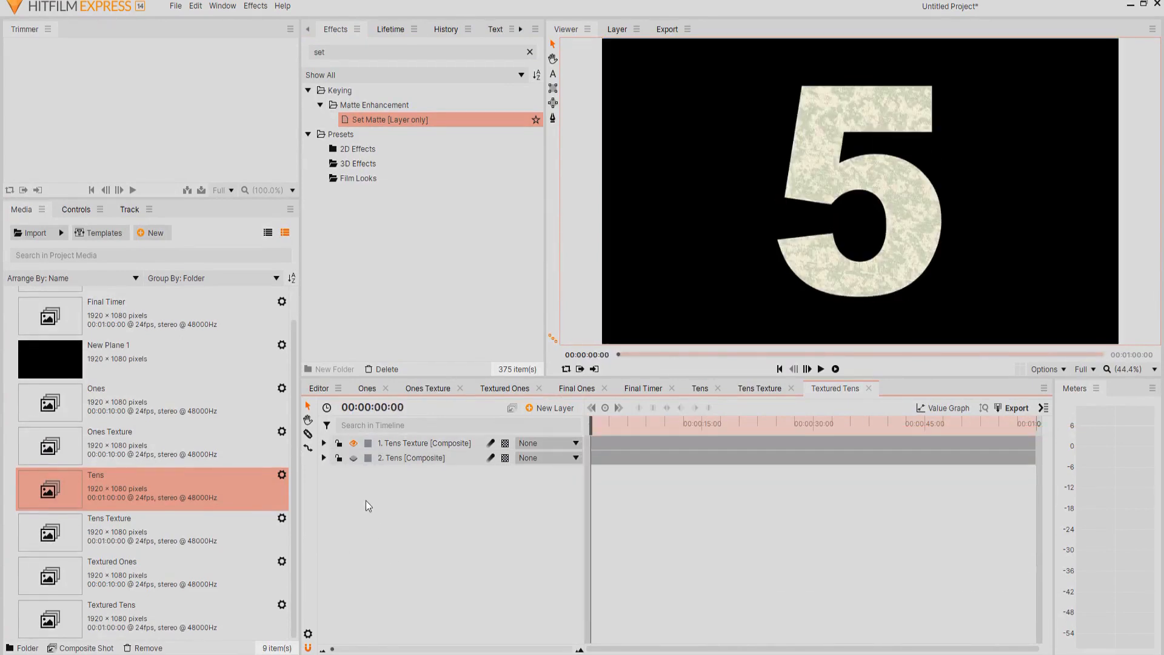
- Create a one-minute composite shot named Final Tens with the 1080p Full HD @ 24 fps template
click(152, 233)
click(181, 250)
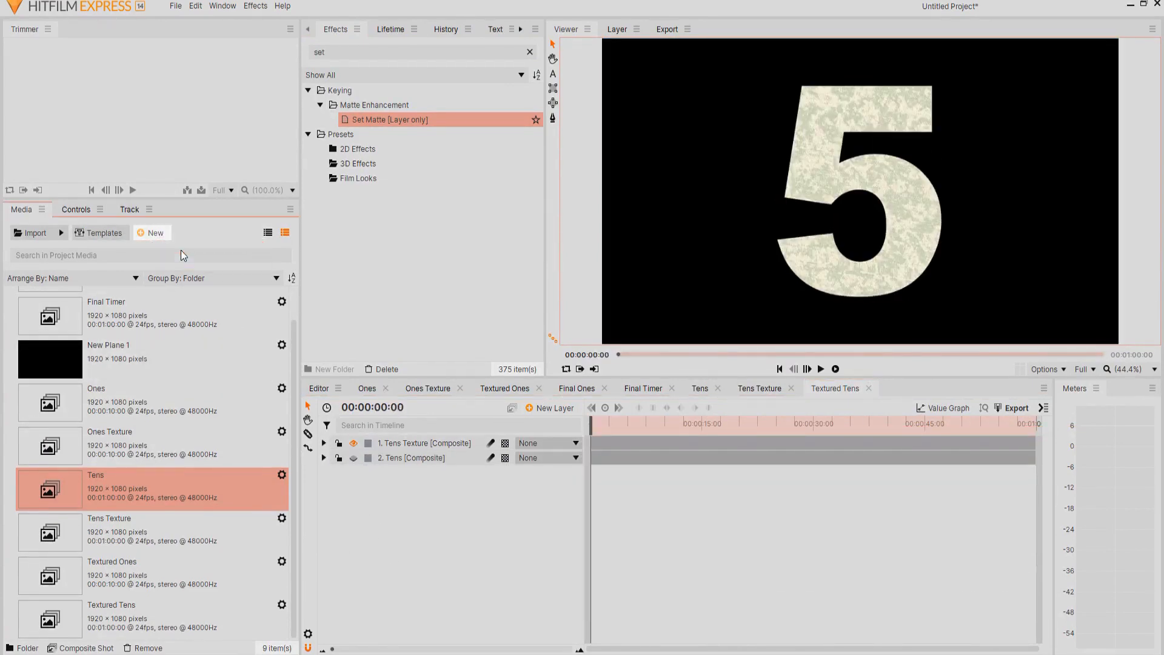
drag(627, 155, 518, 159)
text(Final Tens)
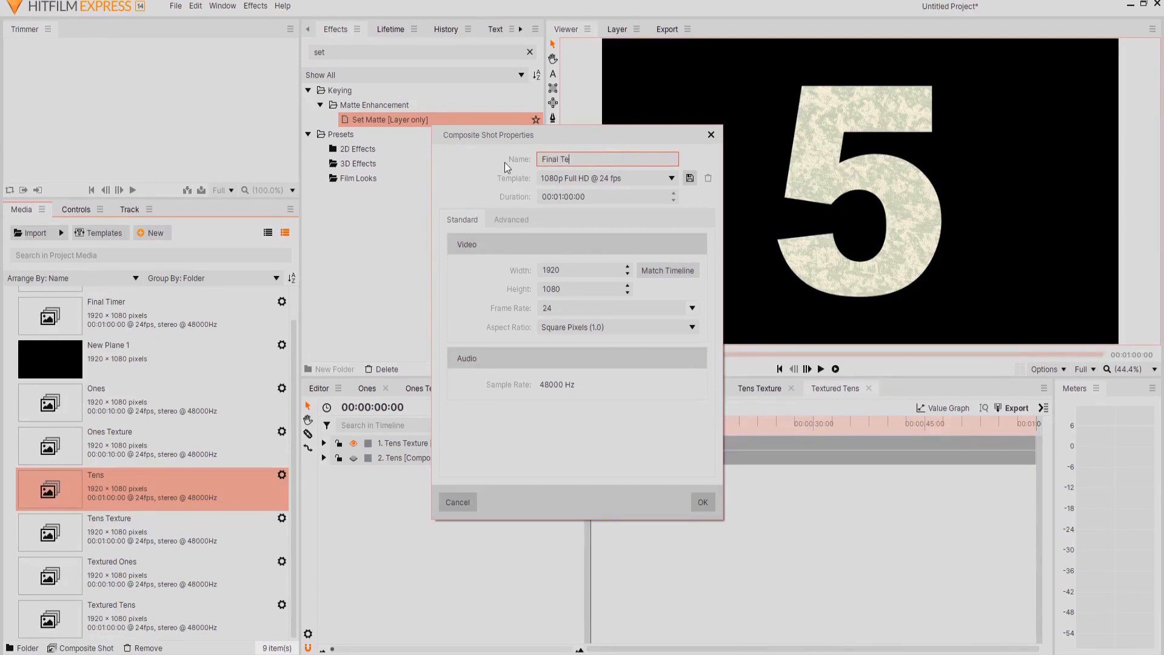
click(701, 501)
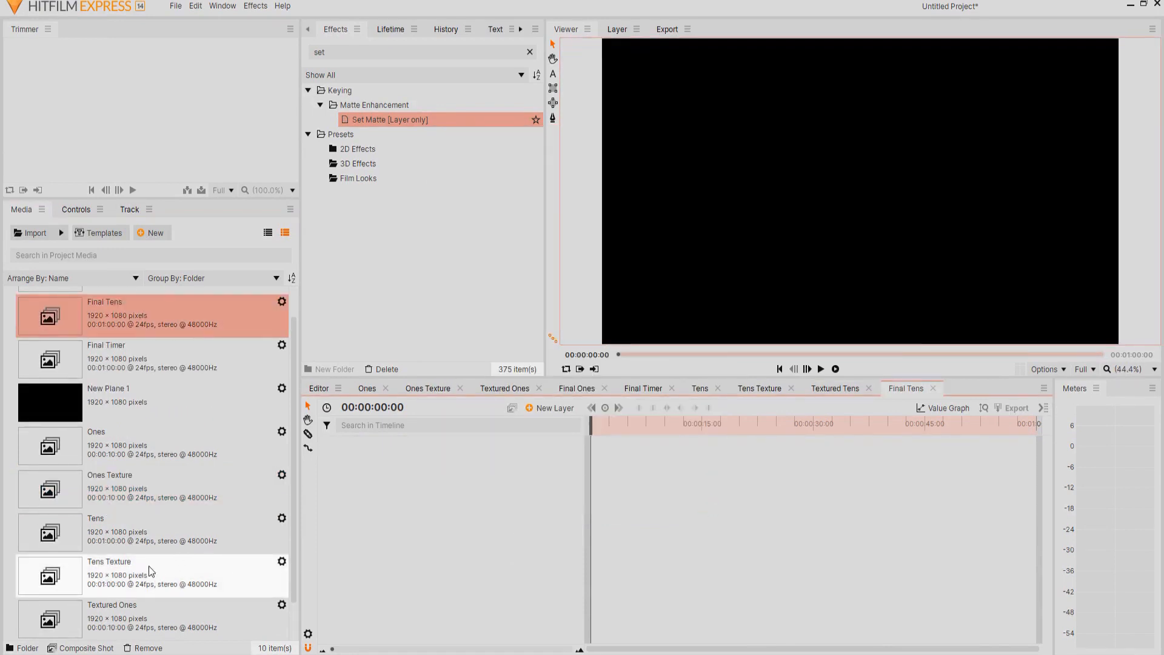
- Add Textured Tens to the Final Tens timeline and place a duplicate of the layer beneath the original
scroll(94, 538, down, 1)
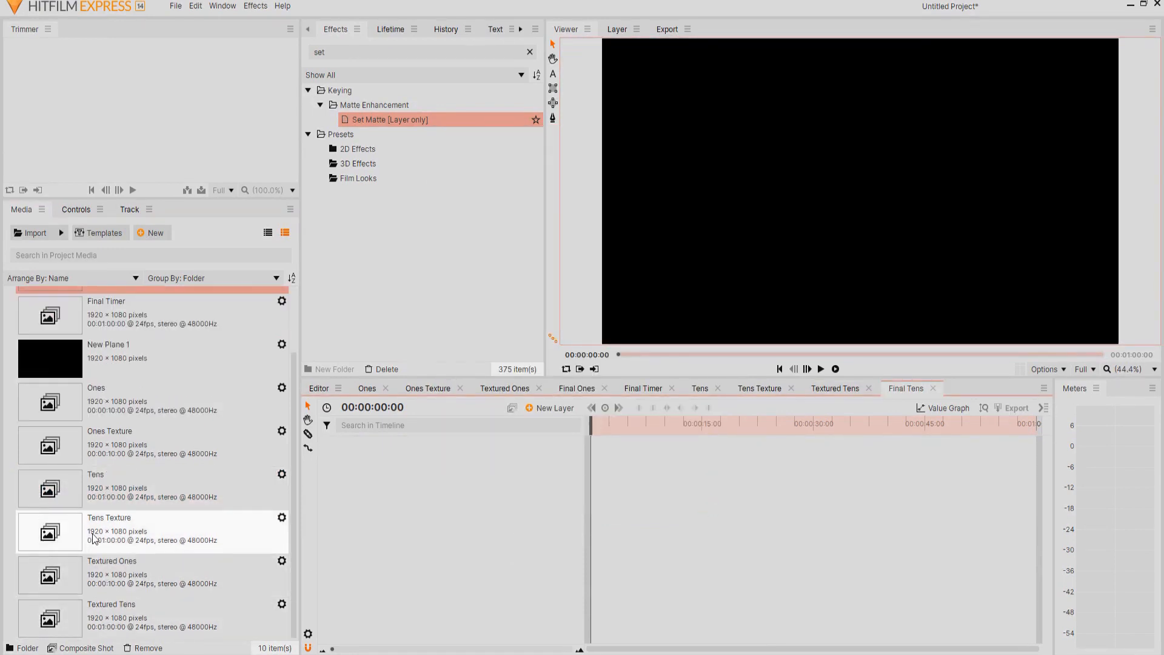
drag(91, 619, 419, 491)
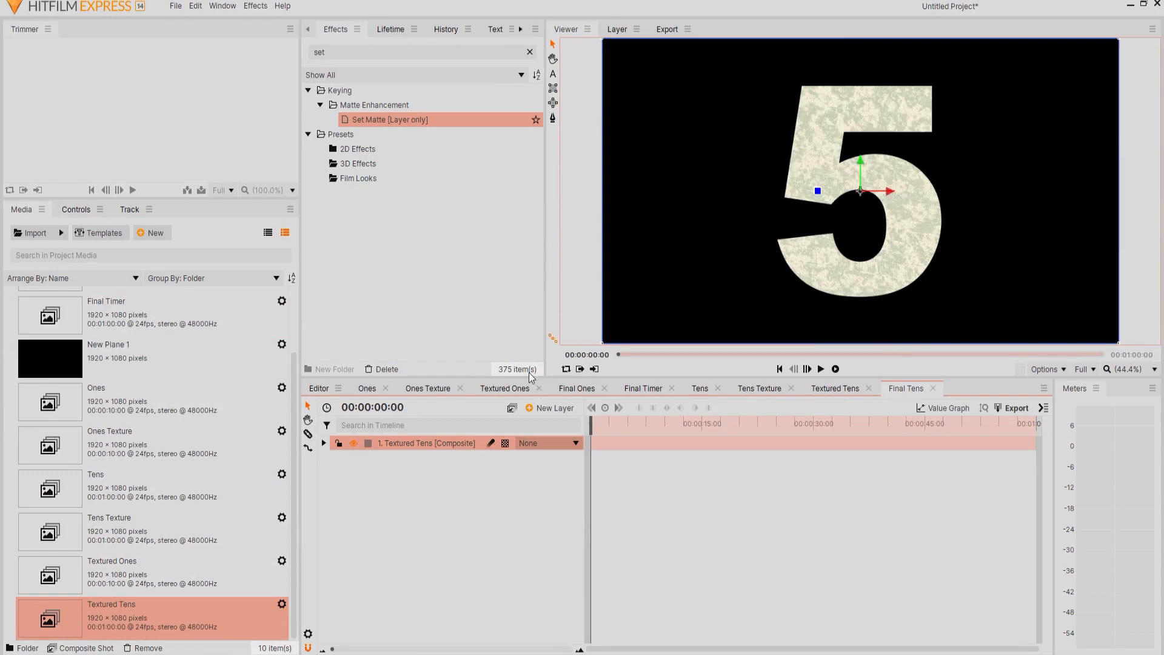
click(571, 390)
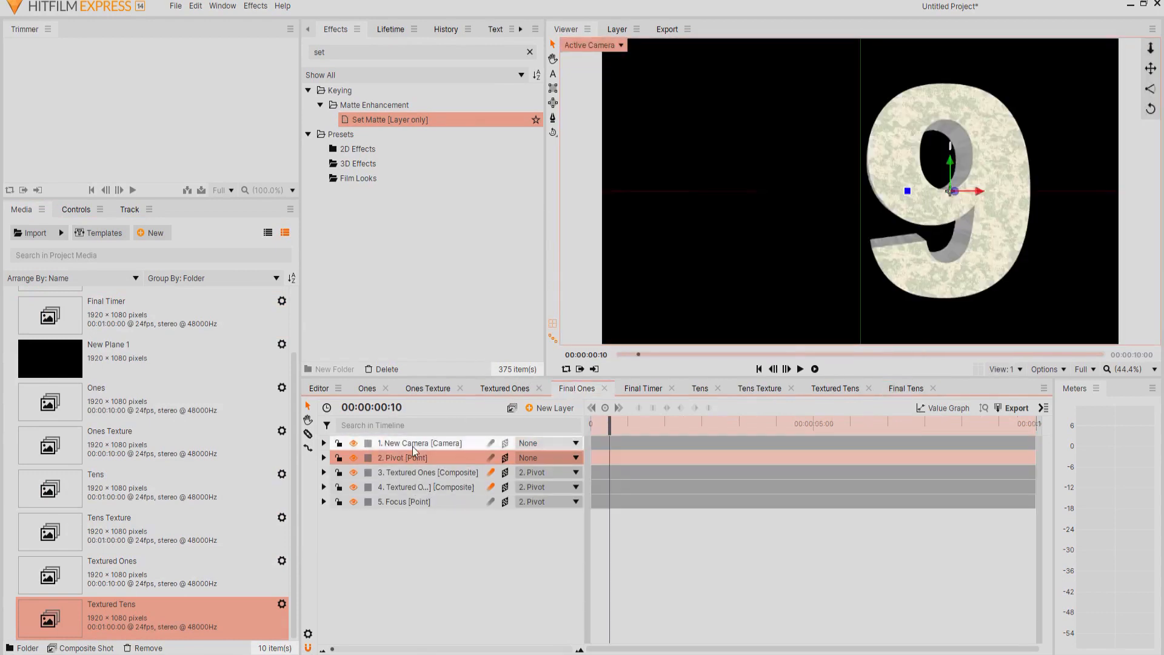
click(904, 388)
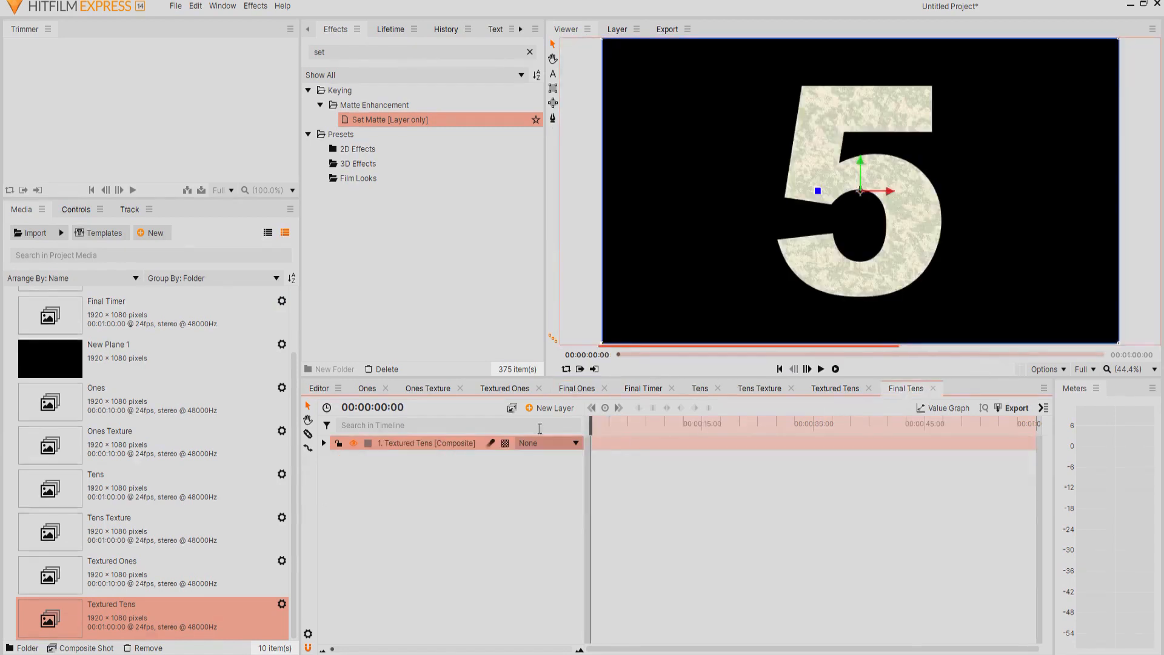
key(ctrl+d)
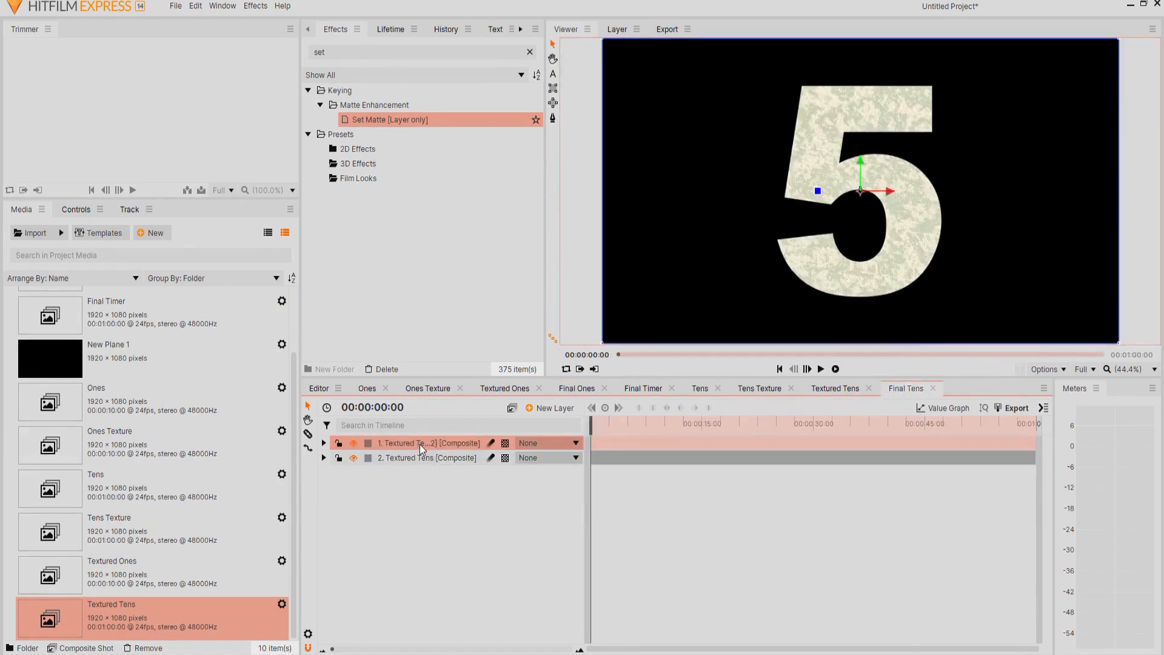
click(410, 457)
- Search the effects for "zoom" and apply Zoom Blur to the lower Textured Tens layer
drag(351, 52, 298, 53)
text(zoom)
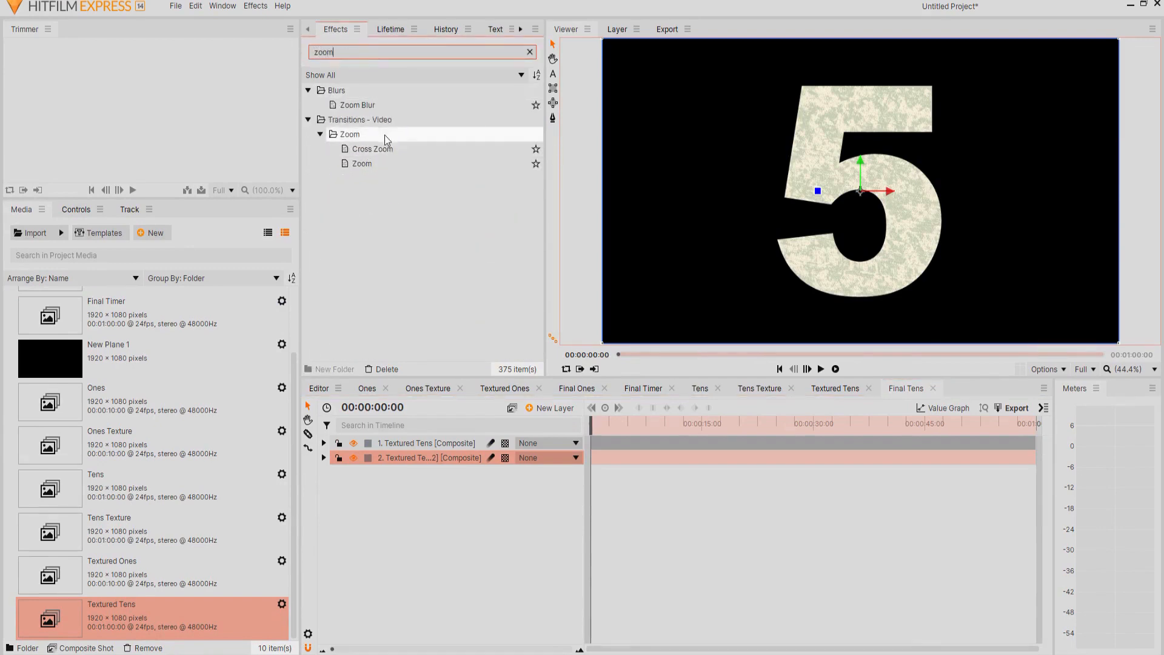
drag(361, 105, 387, 401)
drag(393, 460, 395, 456)
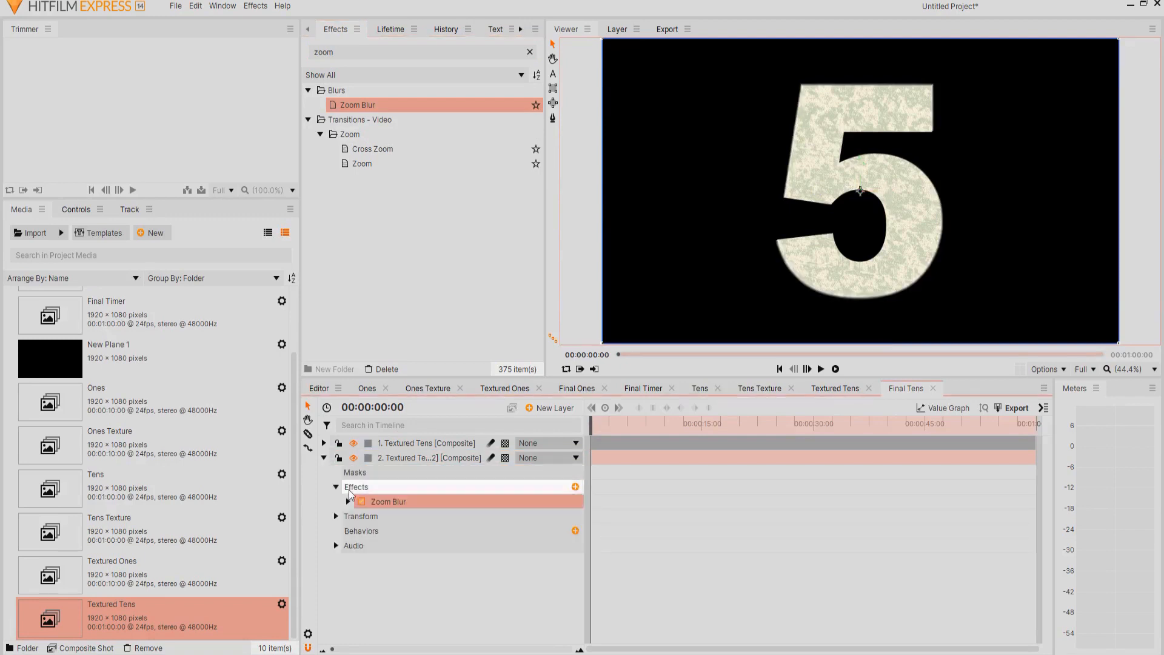
- Check the Zoom Blur settings in Final Ones and set the Zoom Blur strength in Final Tens to -35
click(579, 388)
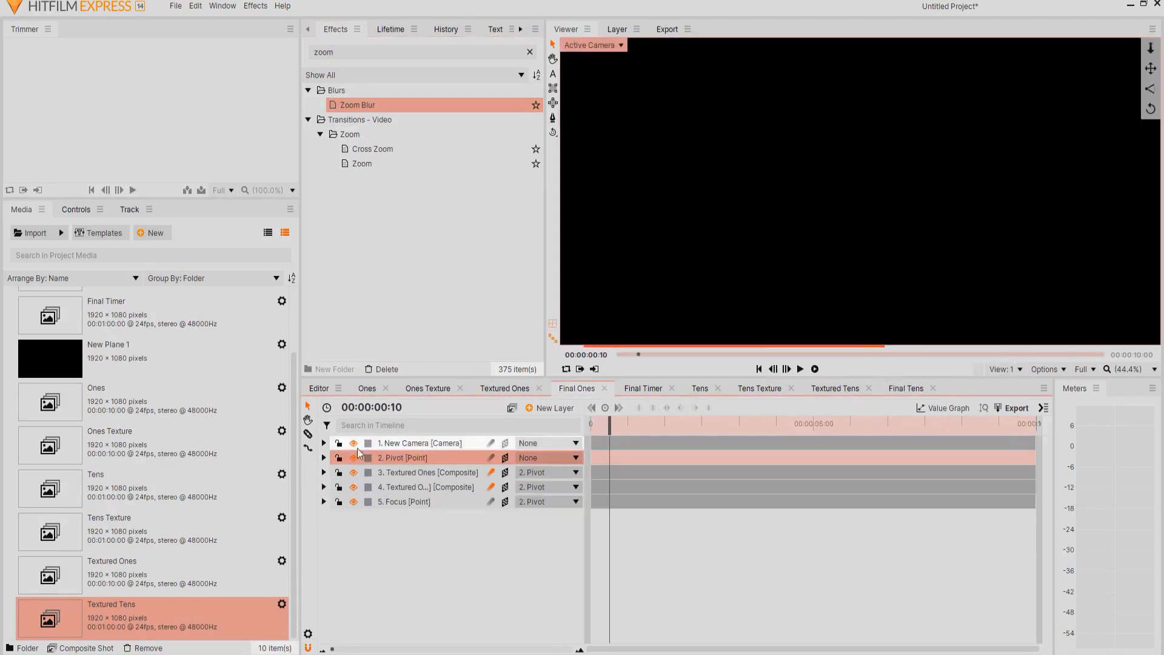
click(323, 487)
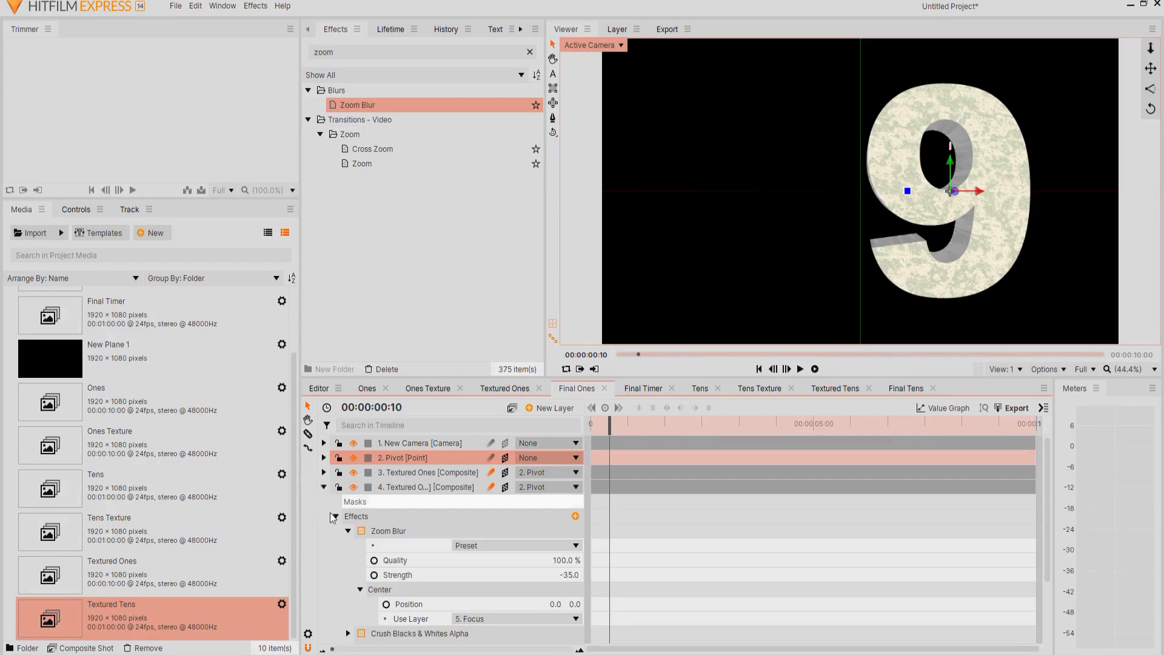
click(567, 575)
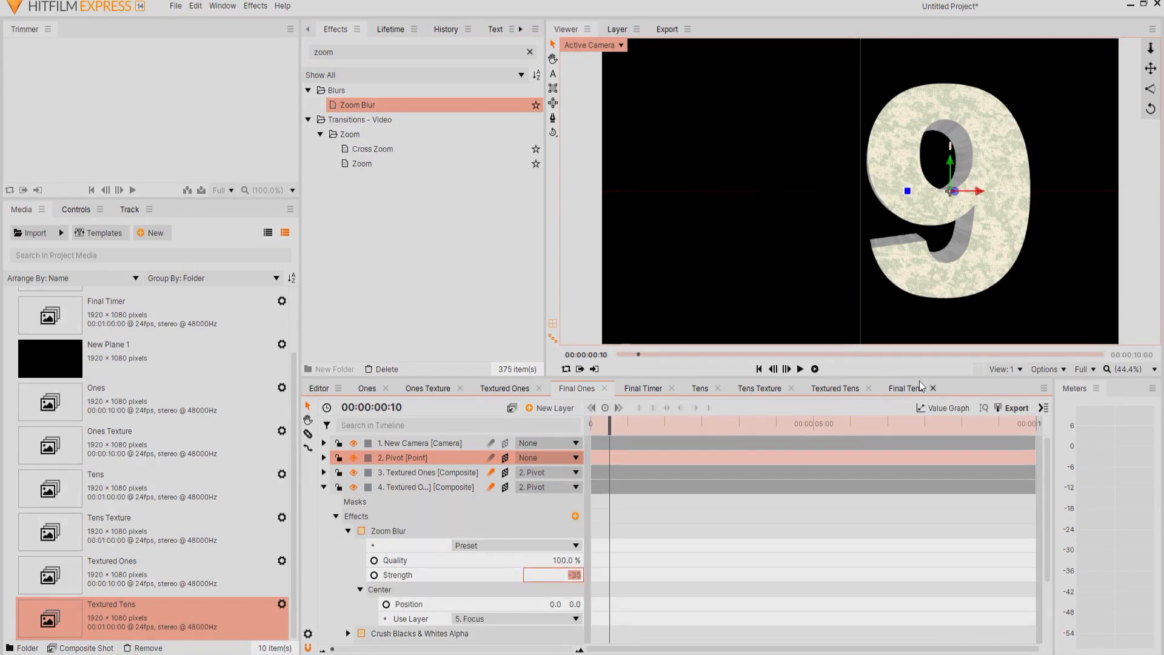
click(901, 388)
click(348, 501)
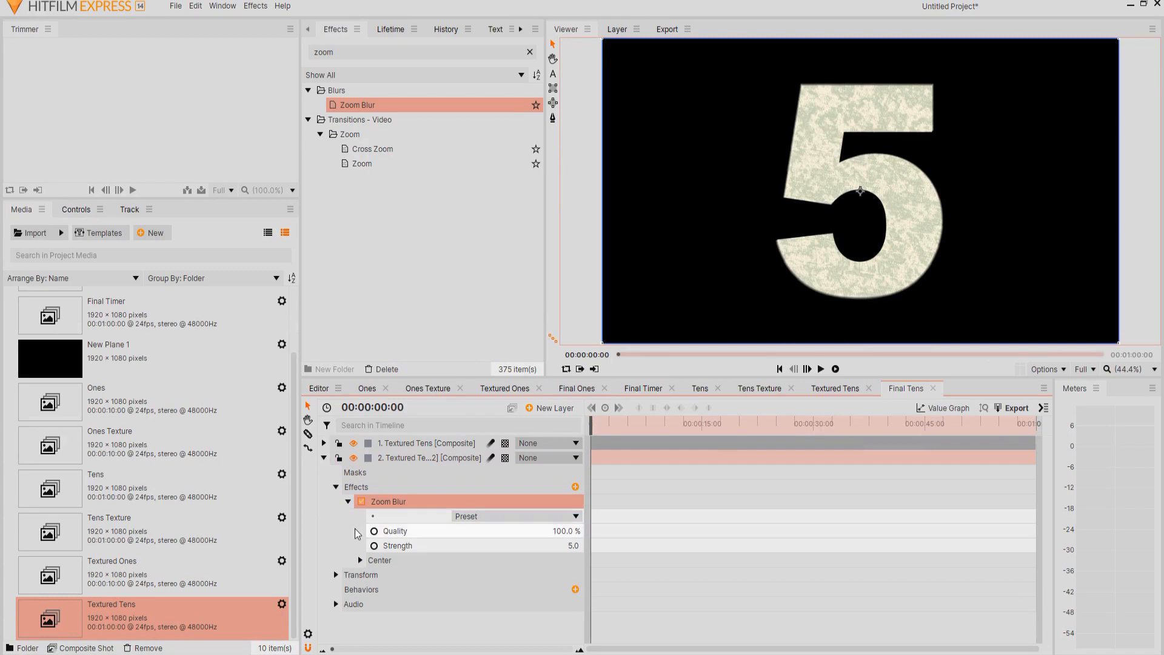
click(574, 546)
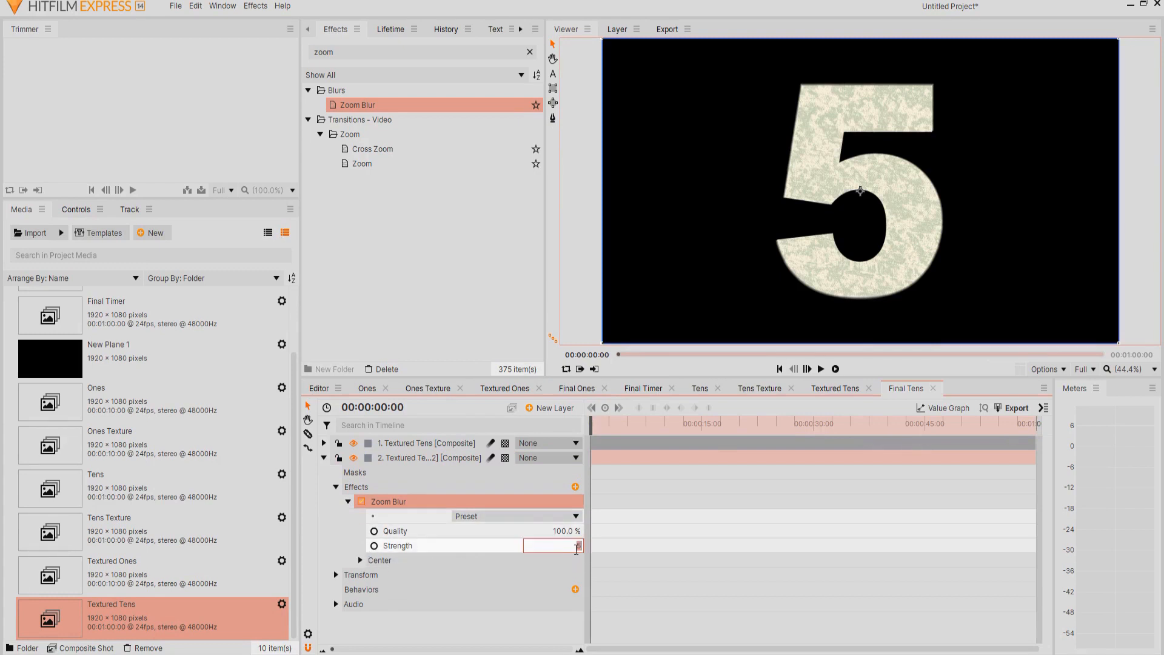
text(-35)
key(Return)
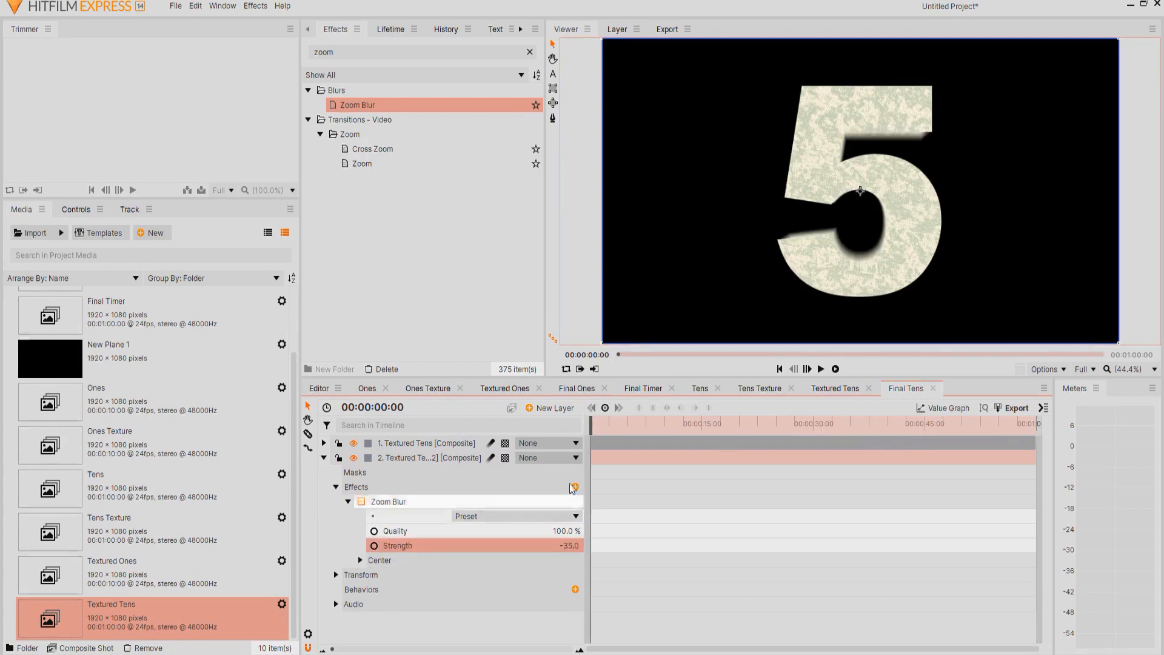
- Search the effects for "crush", apply Crush Blacks & Whites Alpha to the lower Textured Tens layer and set Opaque to 0.01
click(394, 52)
double_click(327, 56)
text(c)
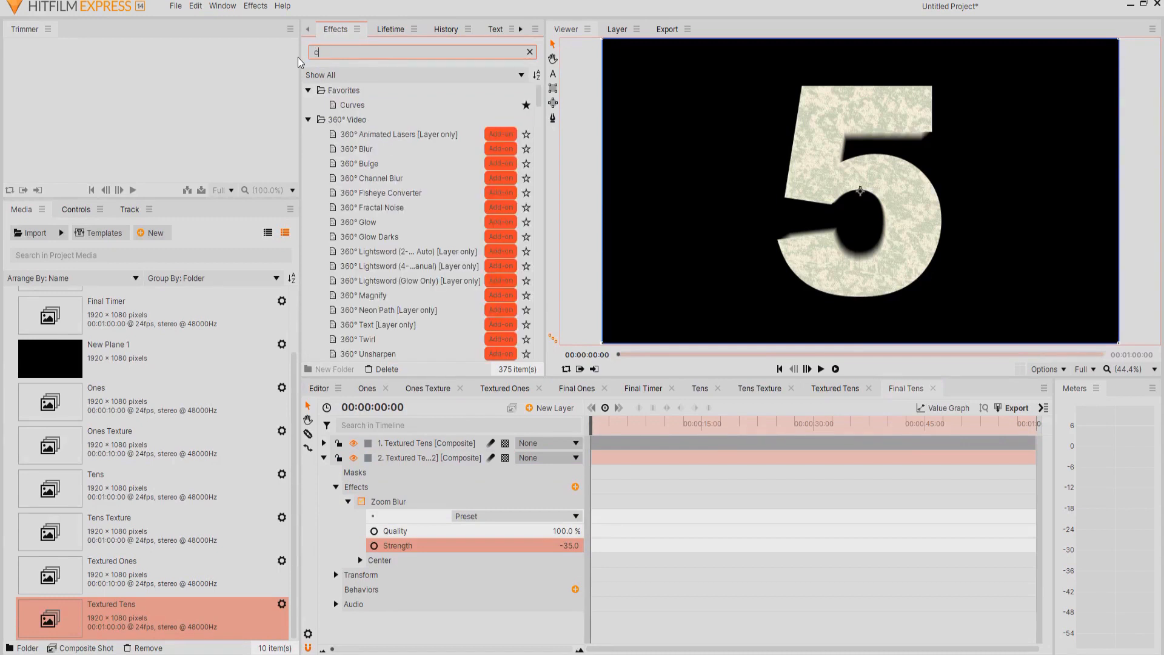
text(rush)
drag(400, 149, 412, 562)
drag(528, 609, 503, 624)
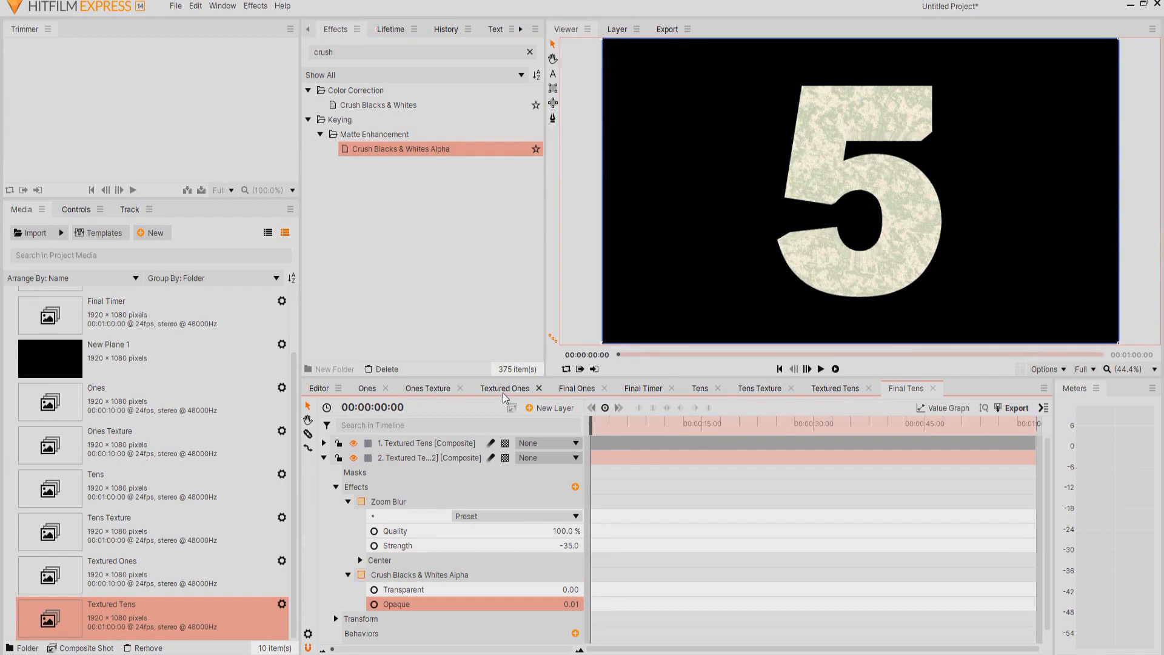
- Copy the Tint effect from the lower Textured Ones layer in Final Ones to the lower Textured Tens layer, then collapse that layer
click(577, 388)
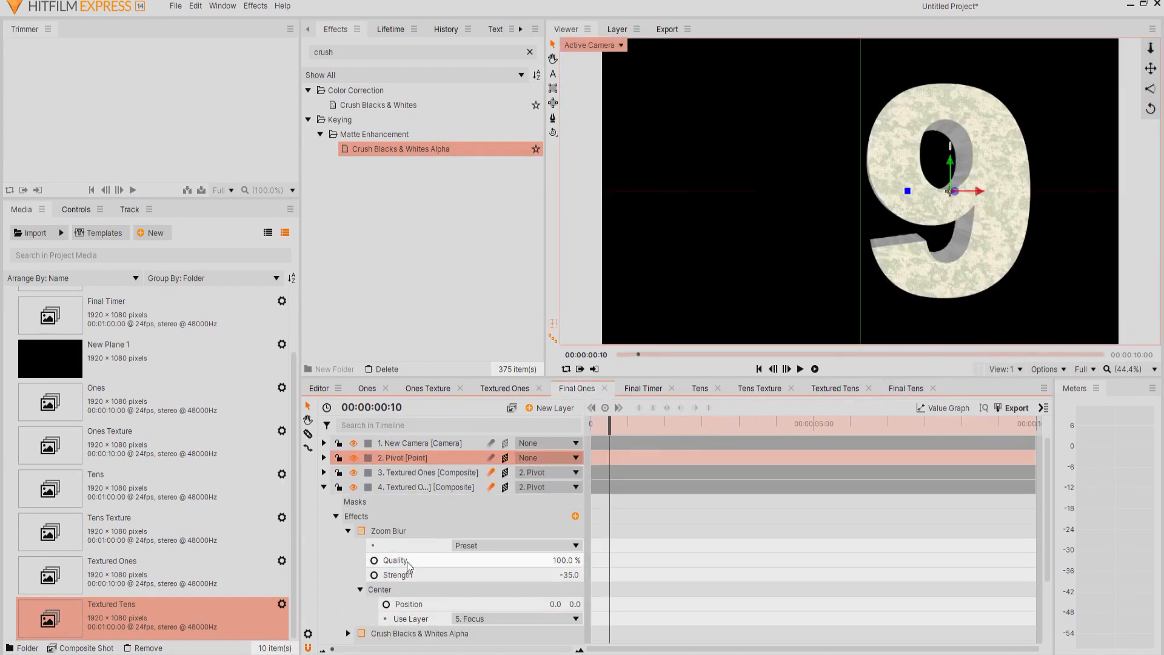
click(352, 536)
click(348, 531)
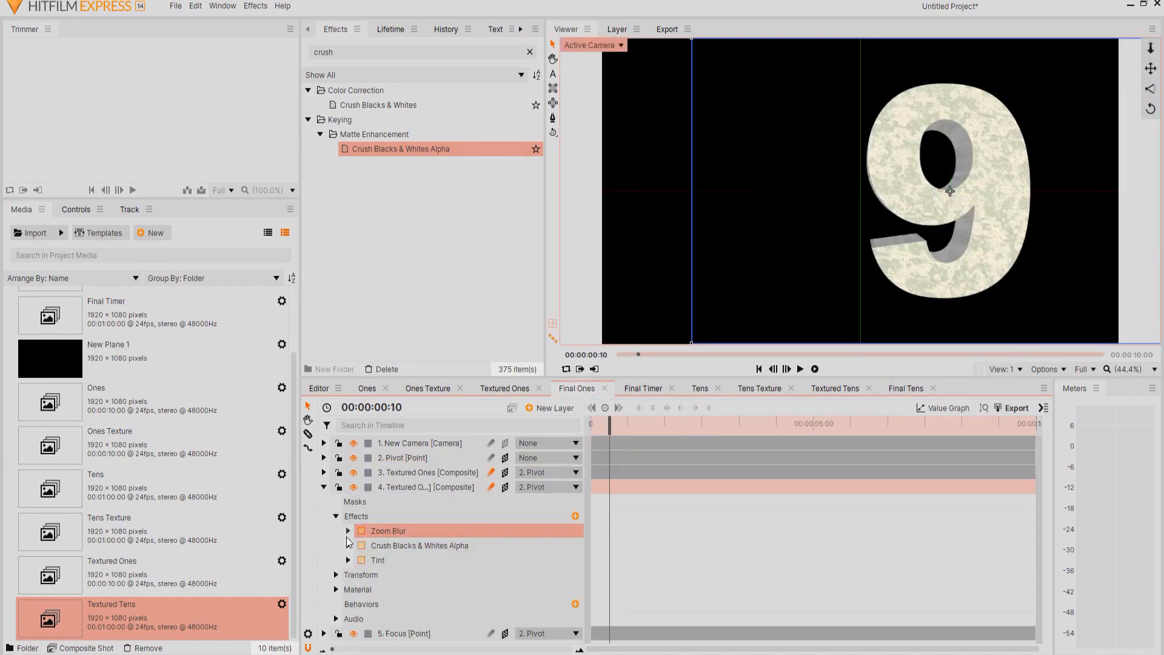
click(380, 559)
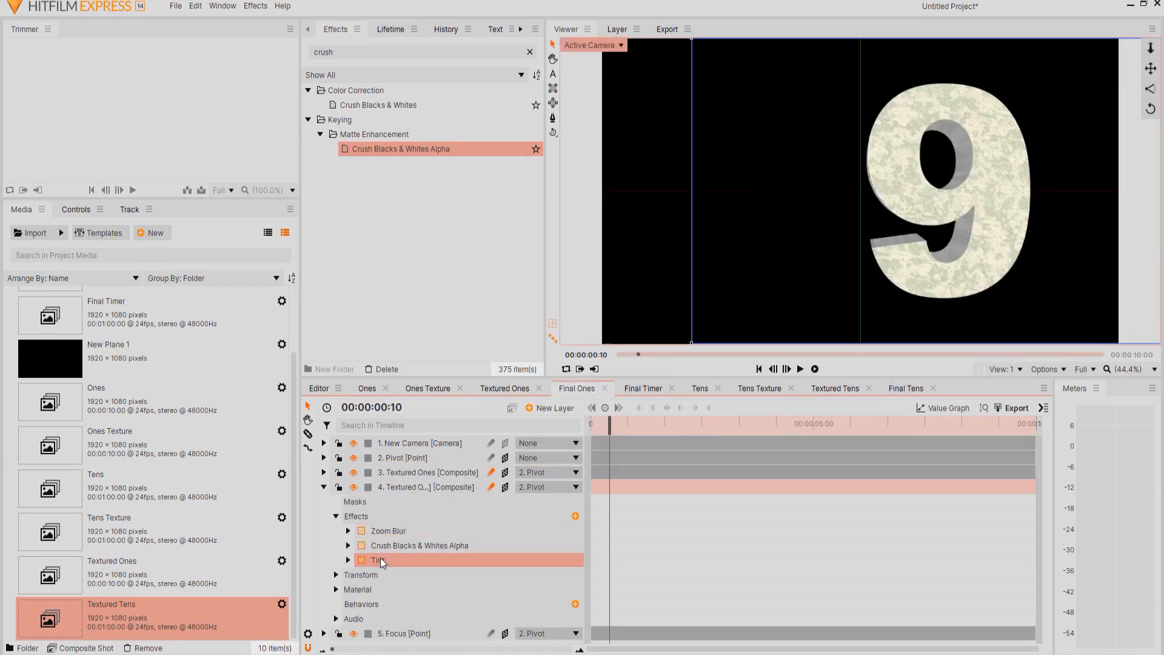
click(905, 388)
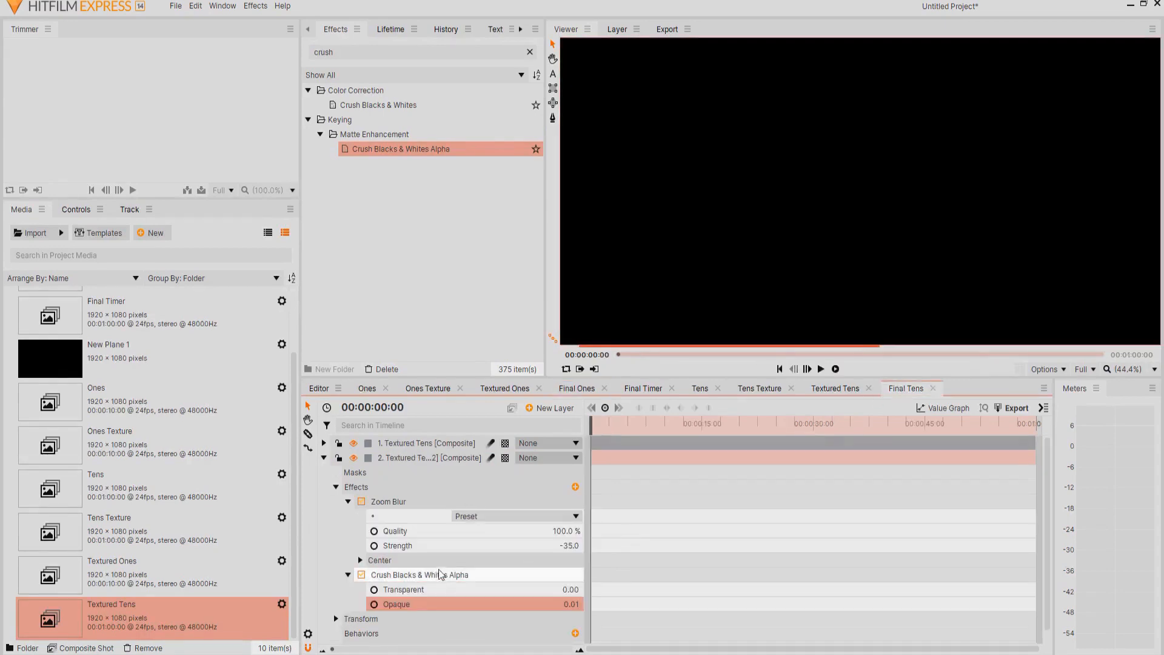
click(348, 501)
click(348, 516)
click(360, 489)
key(ctrl+v)
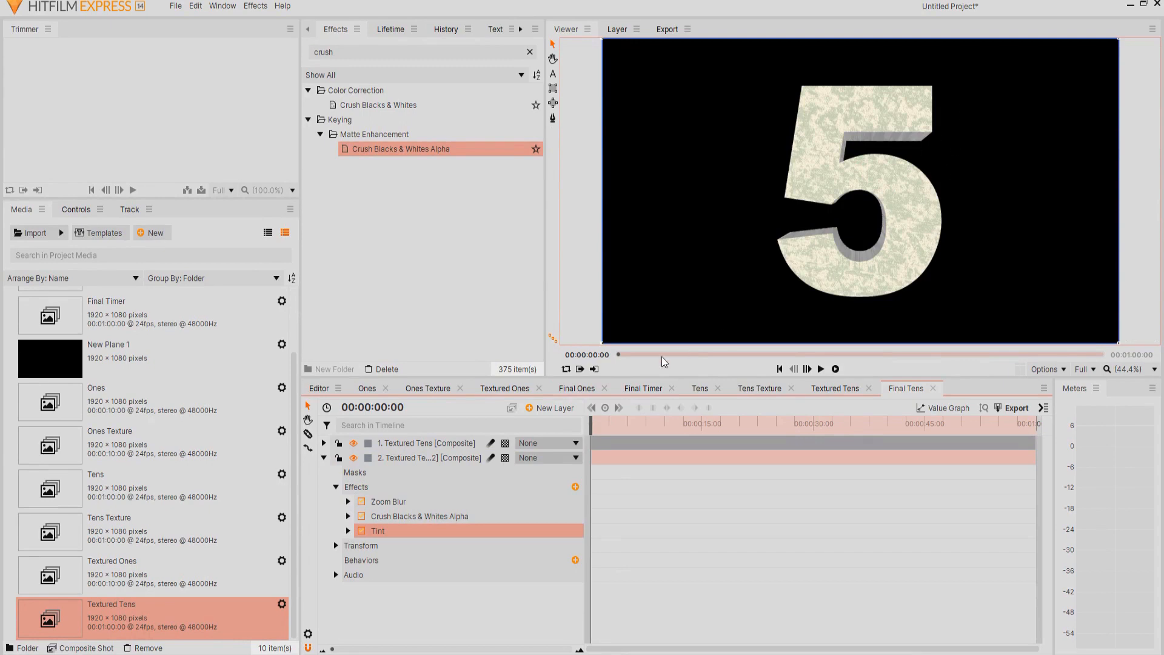
click(322, 457)
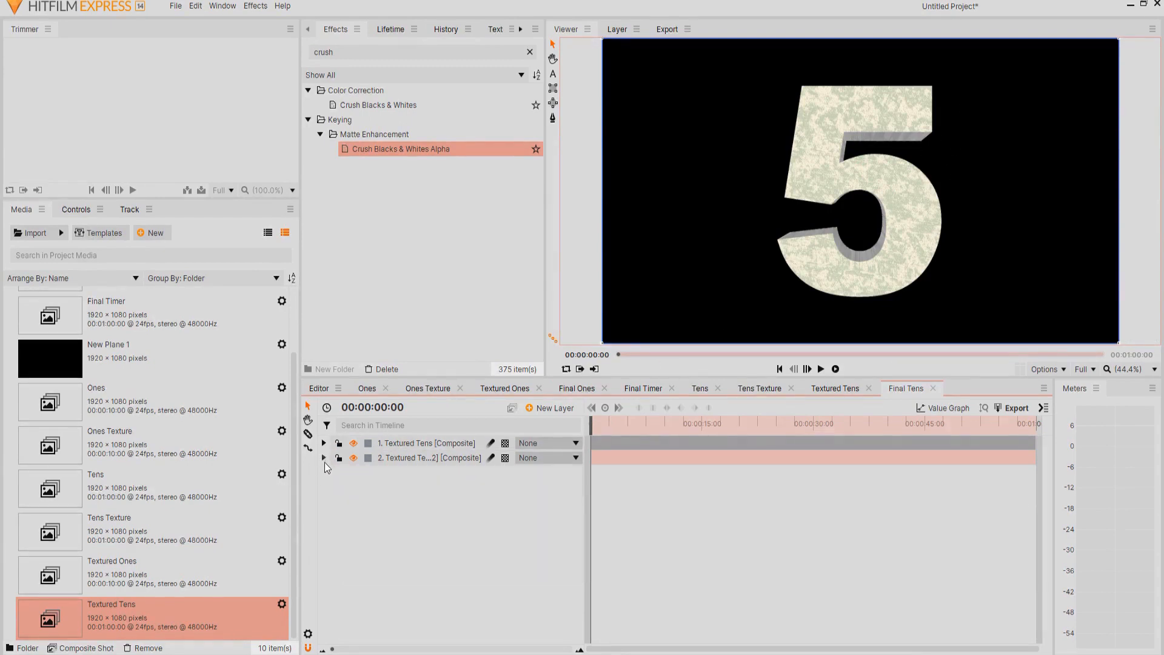
- Add a point layer to Final Tens, convert it to a 3D plane and rename it Pivot
click(553, 409)
click(537, 493)
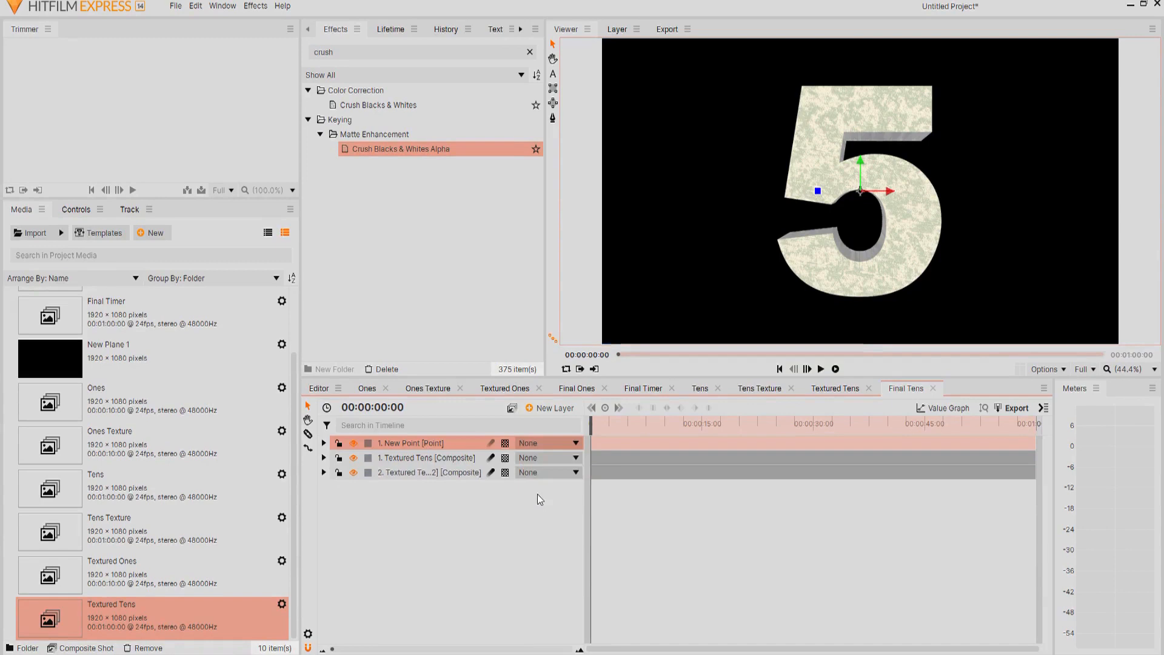
click(504, 443)
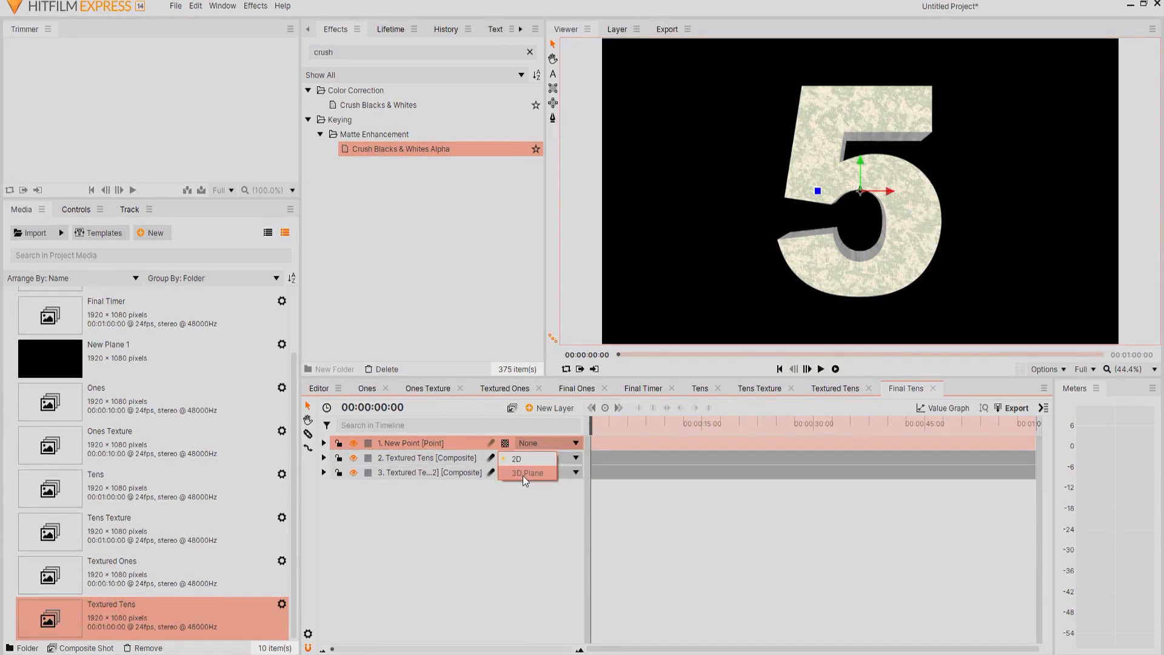
click(522, 476)
double_click(400, 457)
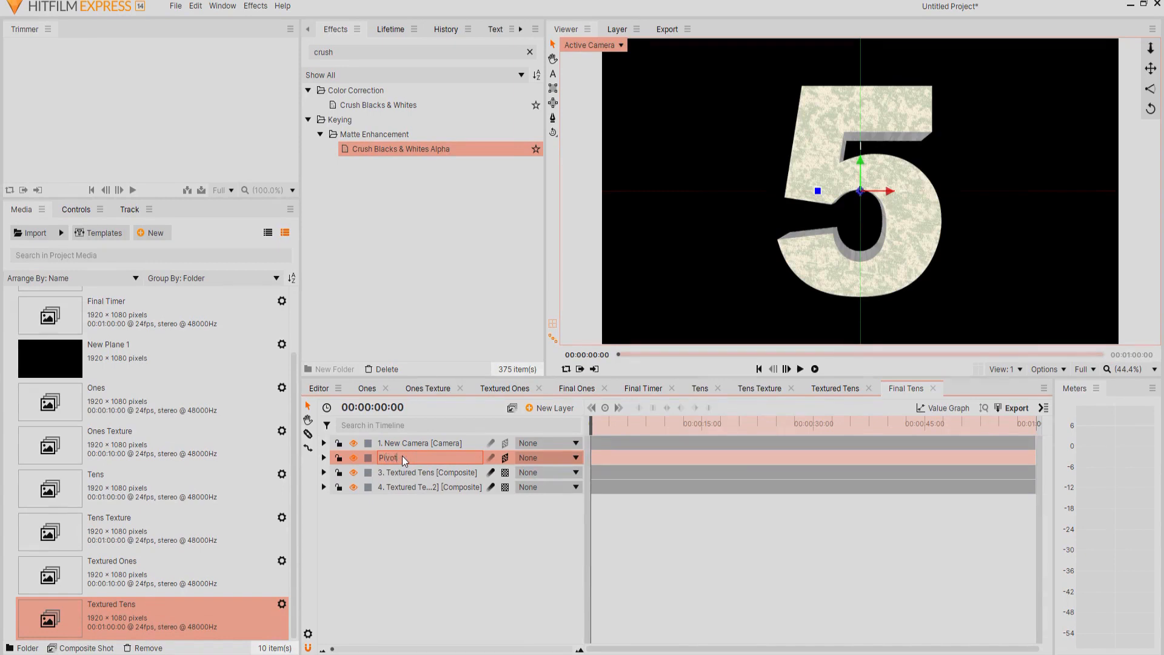
key(Return)
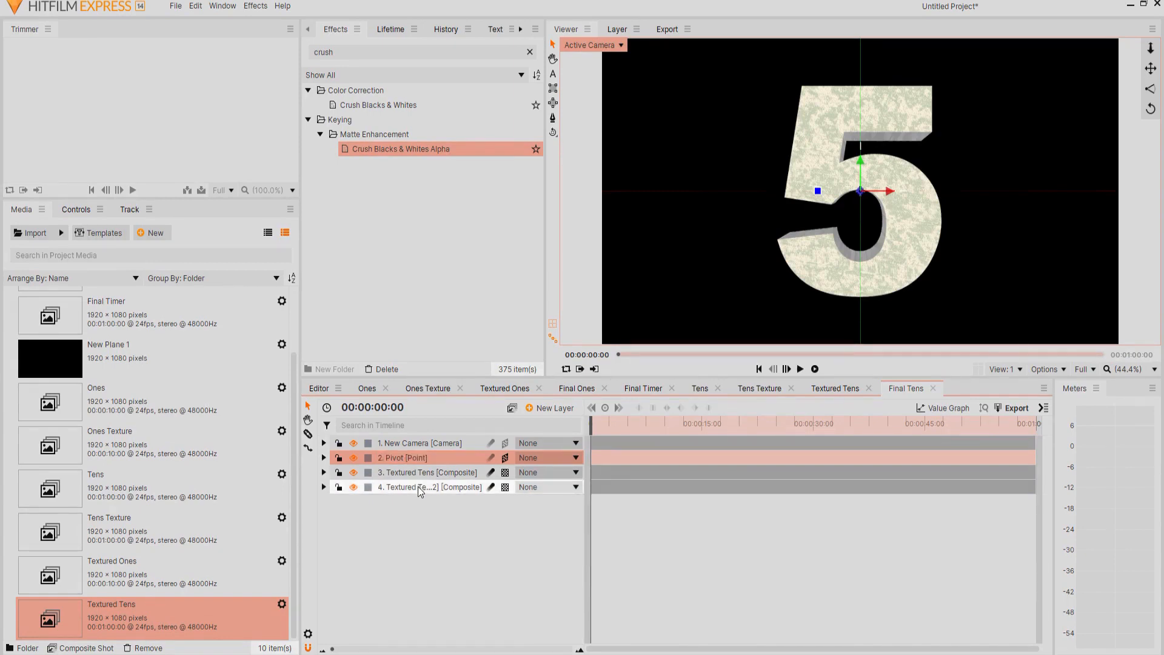
- Add another point layer to Final Tens, convert it to a 3D plane, rename it Focus and place it below all other layers
click(545, 408)
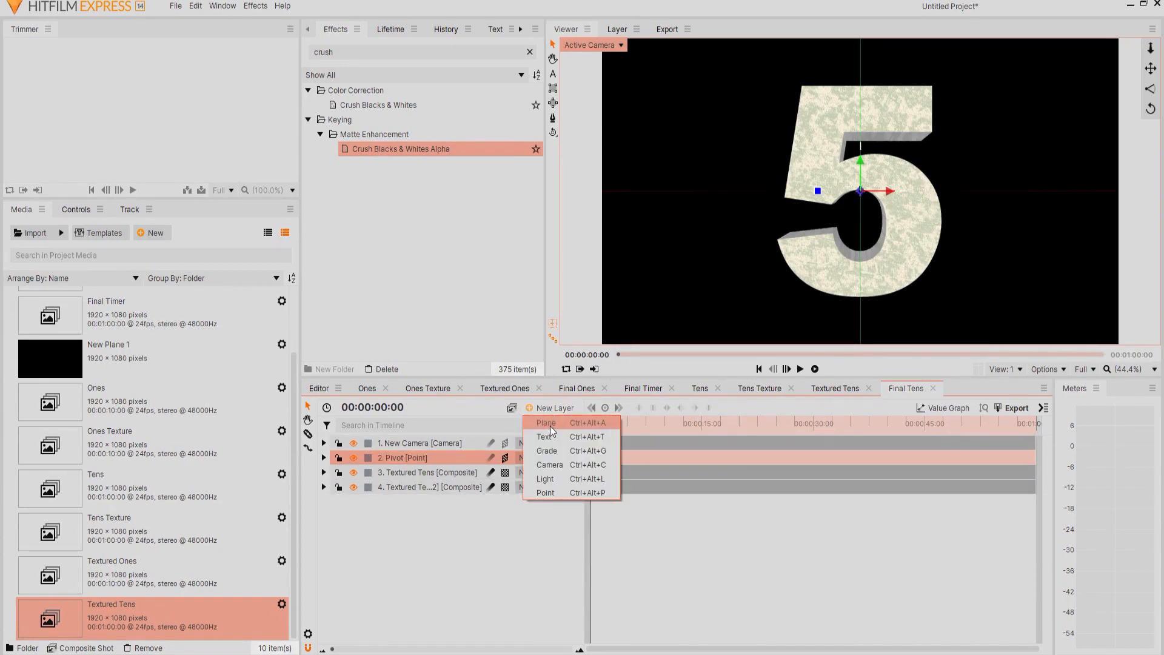
click(549, 492)
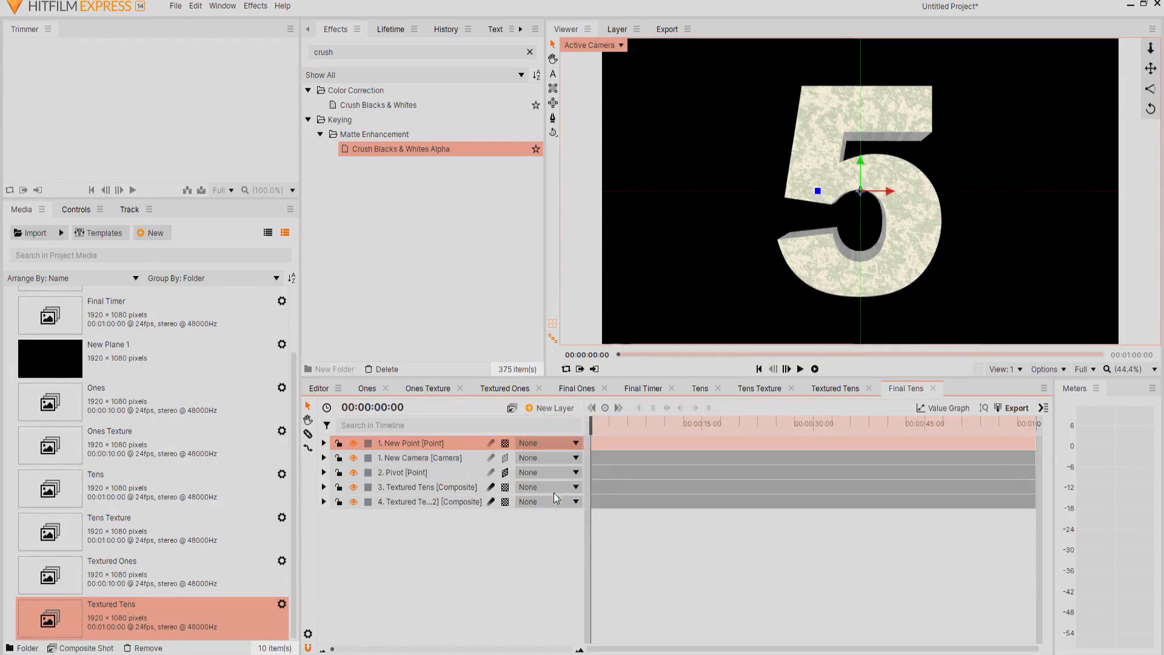
click(505, 443)
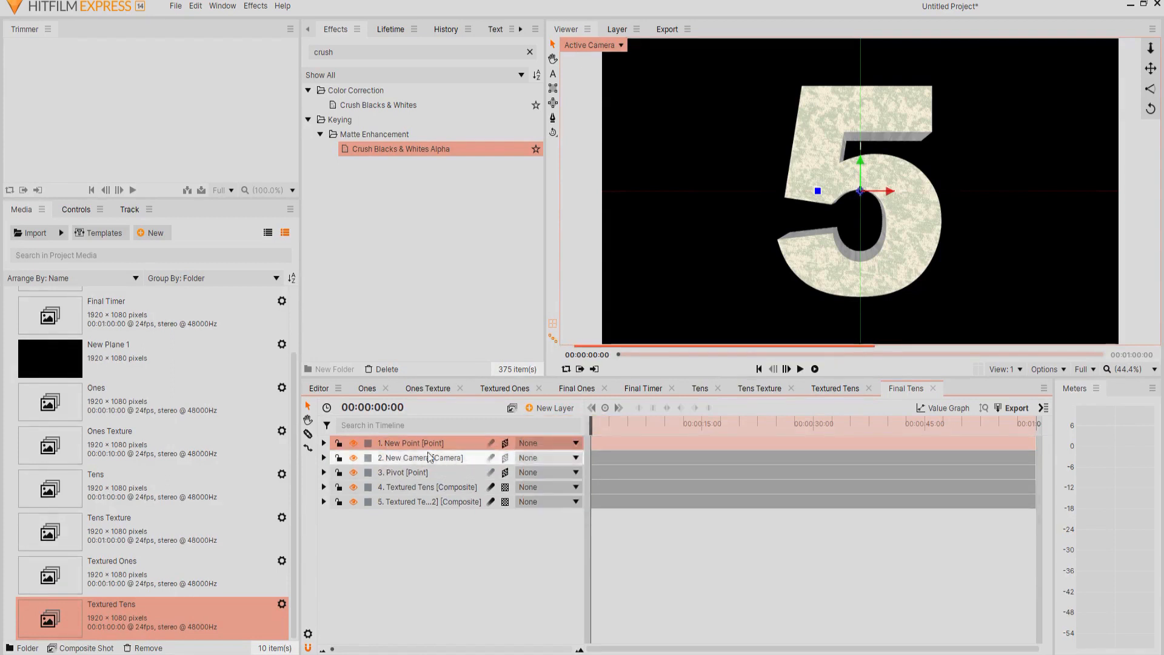
double_click(402, 442)
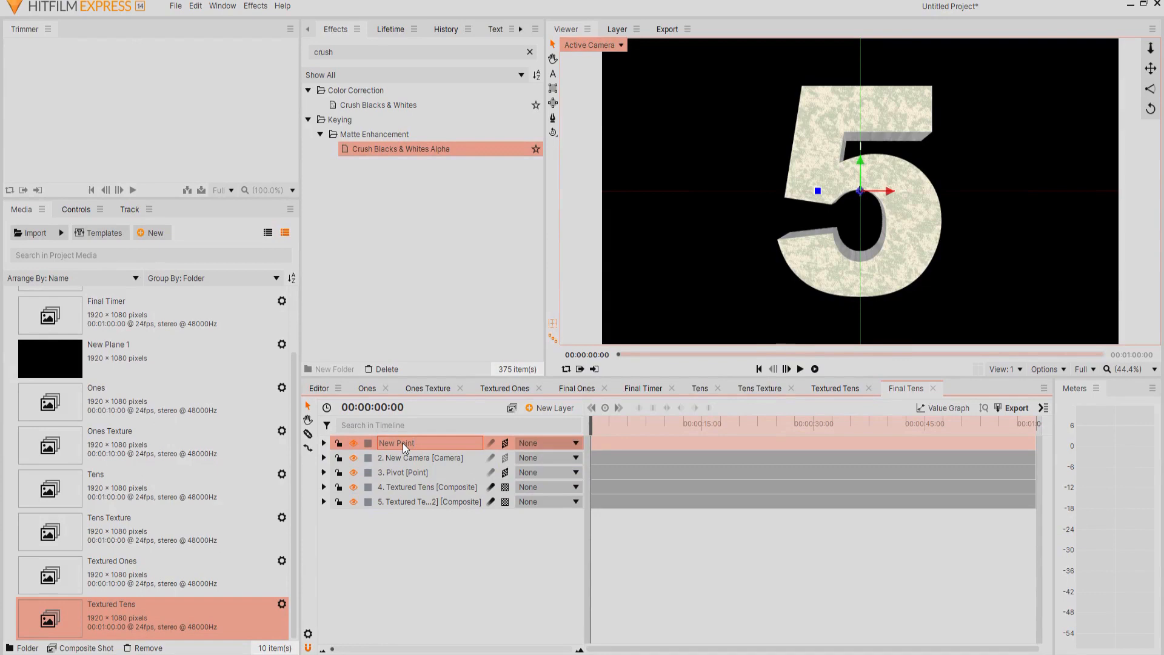
text(Focus)
key(Return)
drag(403, 443, 417, 522)
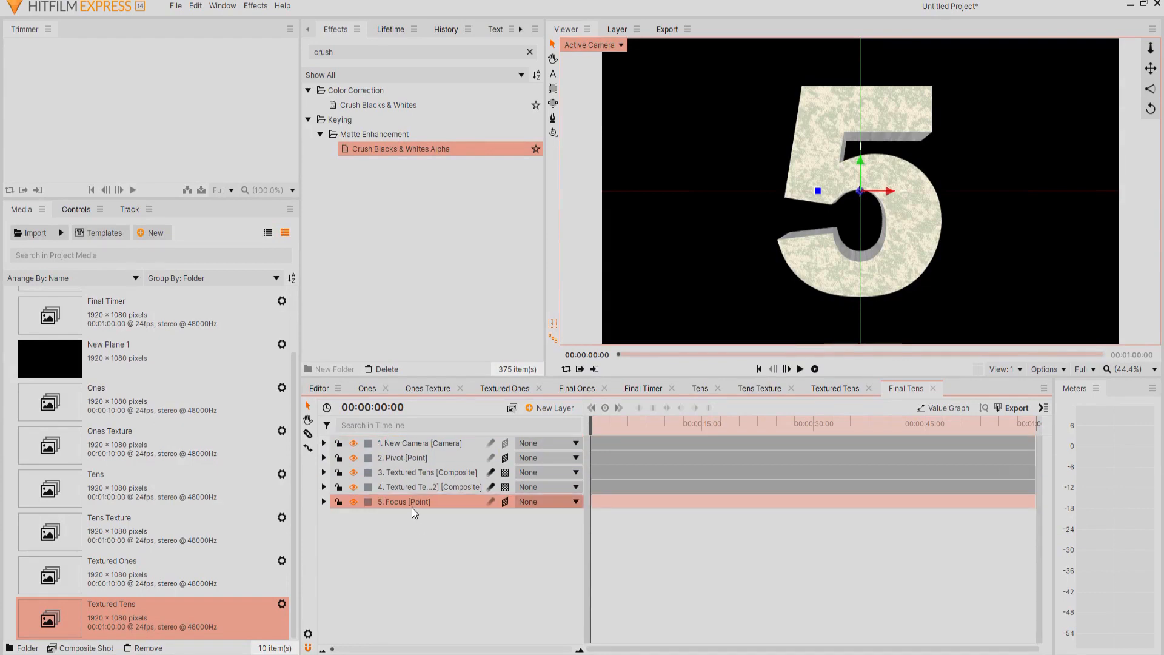
- Set the Zoom Blur center on the lower Textured Tens layer to use the Focus layer, then collapse the layer
click(400, 488)
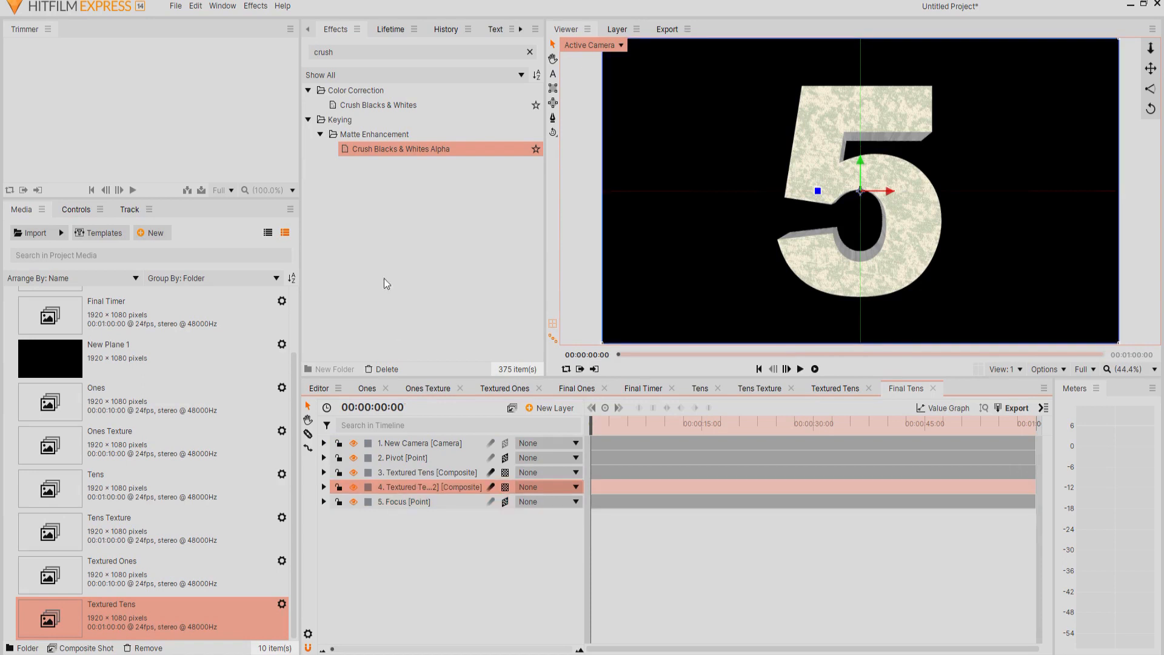
click(324, 487)
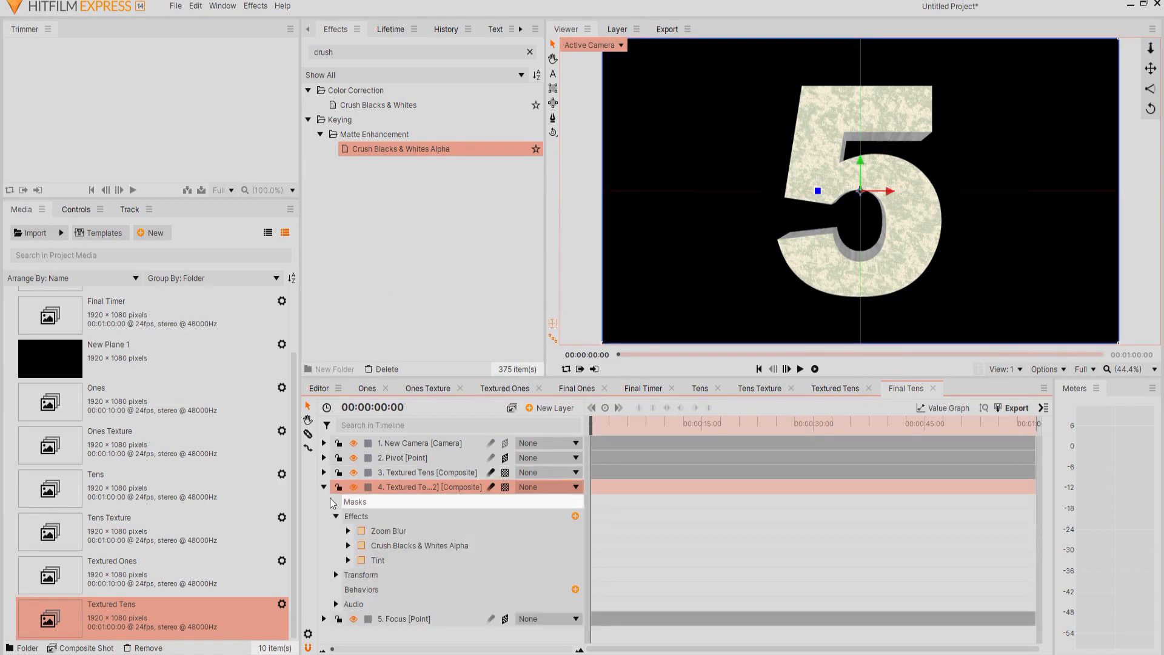
click(348, 532)
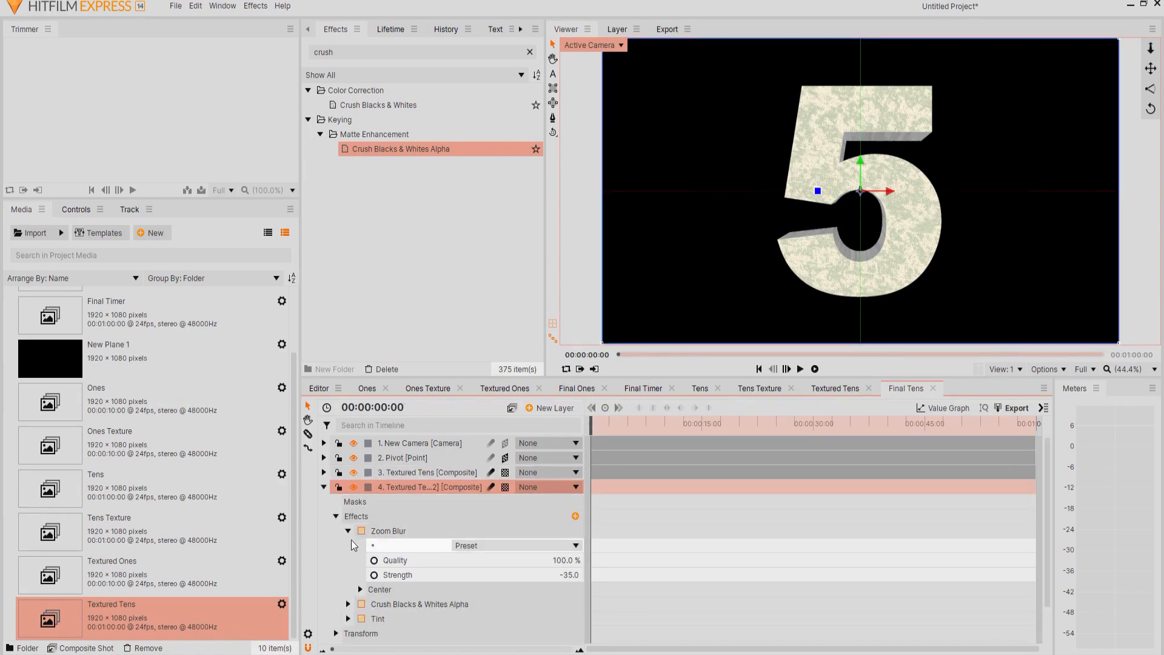
click(360, 589)
scroll(422, 582, down, 1)
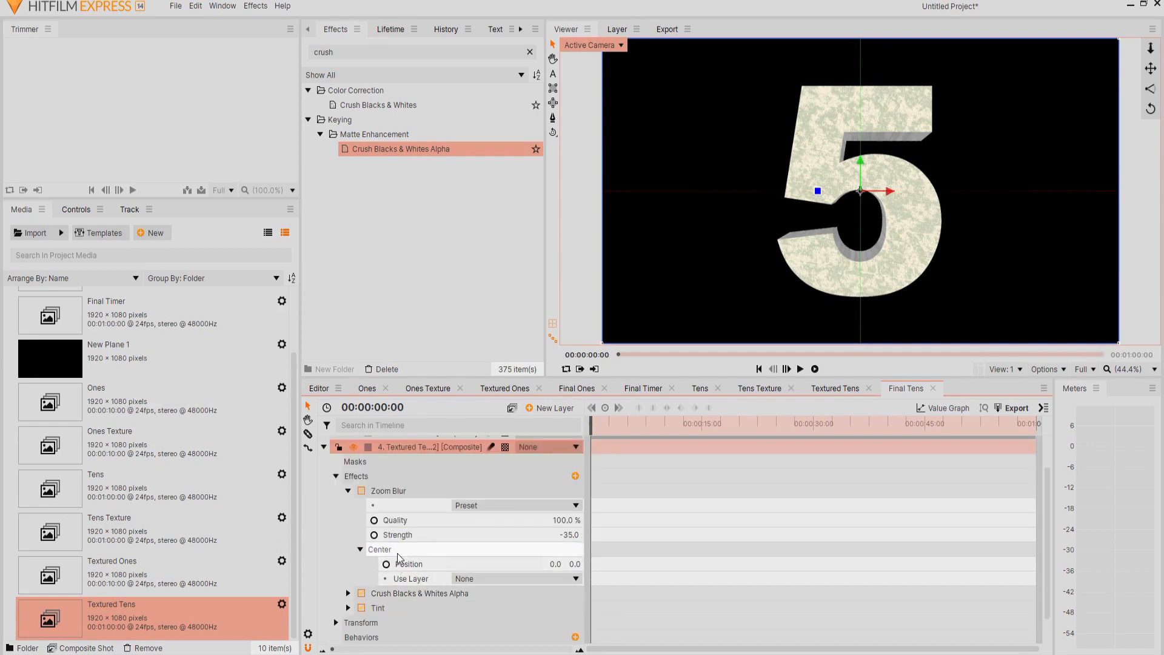
click(484, 578)
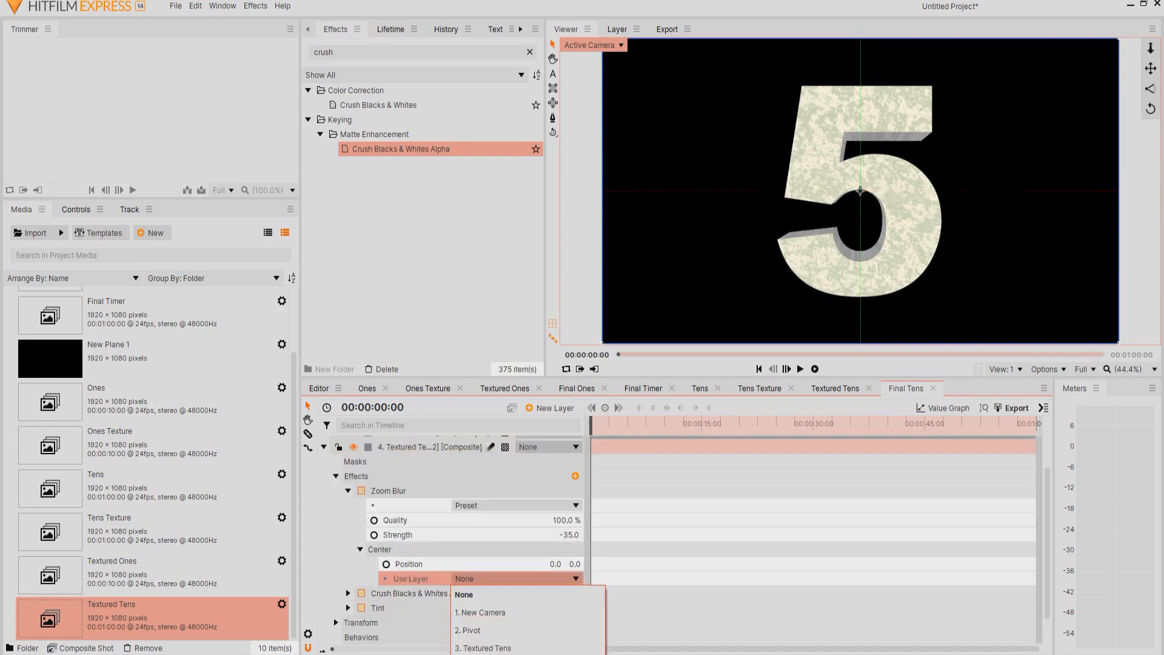
click(484, 654)
scroll(436, 570, up, 1)
click(324, 489)
- Convert both Textured Tens layers to 3D planes and parent them together with Focus to the Pivot layer
drag(384, 541, 424, 474)
click(507, 474)
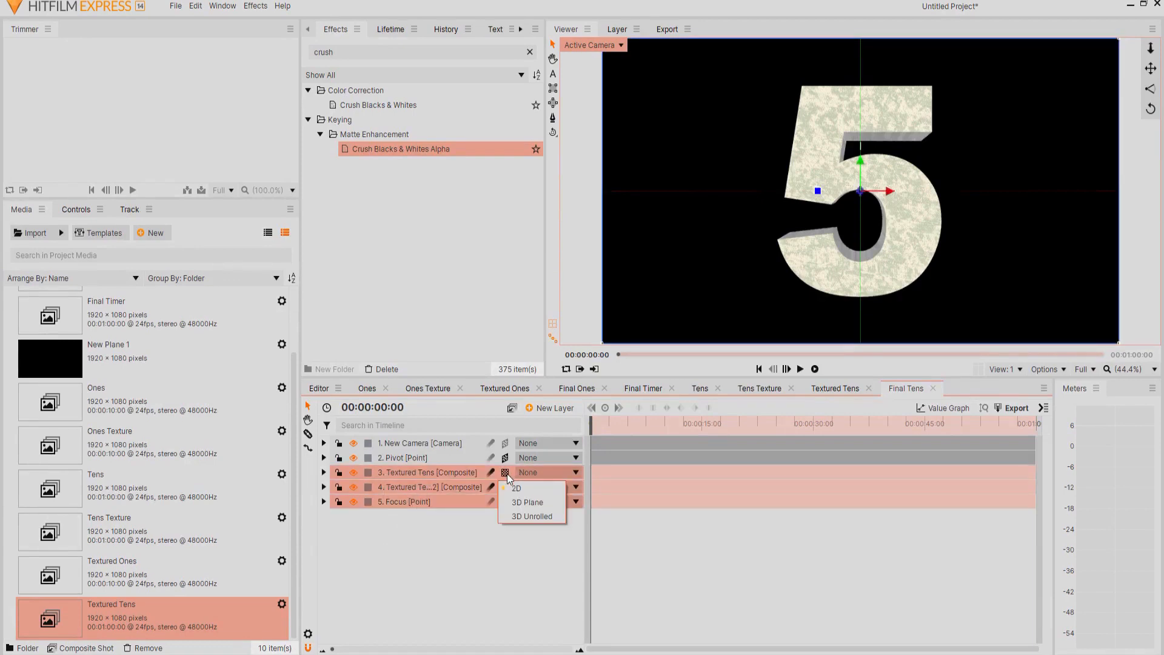
click(522, 502)
click(488, 522)
drag(489, 522, 405, 474)
click(537, 471)
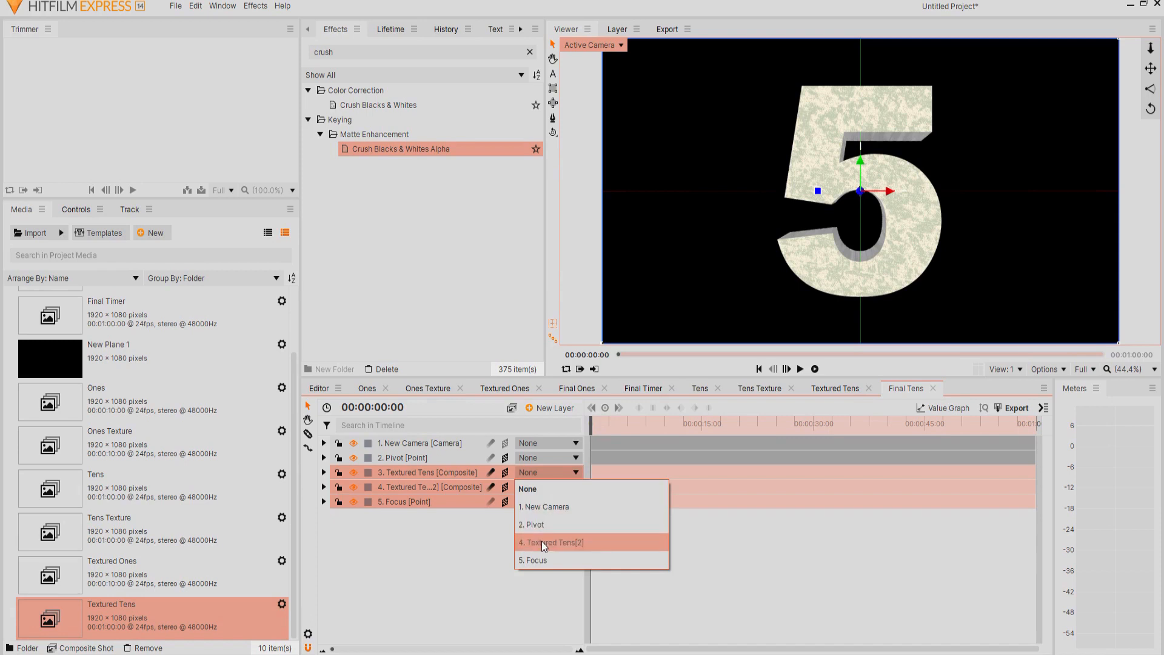
click(544, 525)
- Go to 00:00:09:22 and start keyframing the Pivot point's Rotation (Y) at 0
click(406, 457)
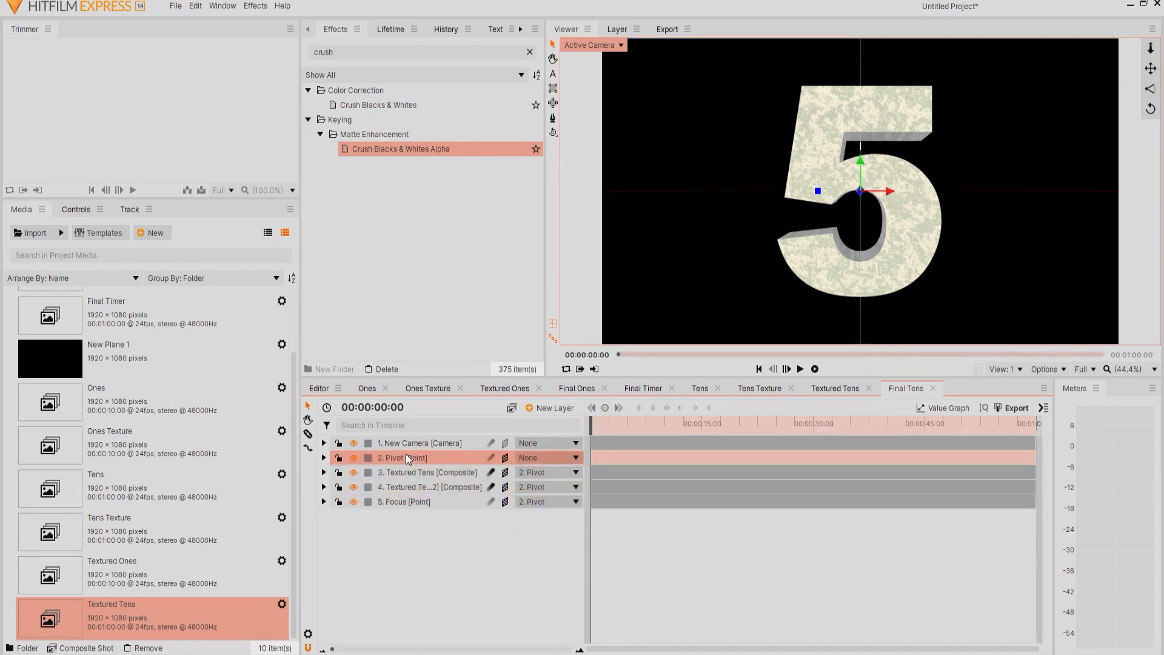
click(382, 408)
text(10)
key(Return)
key(comma)
key(comma)
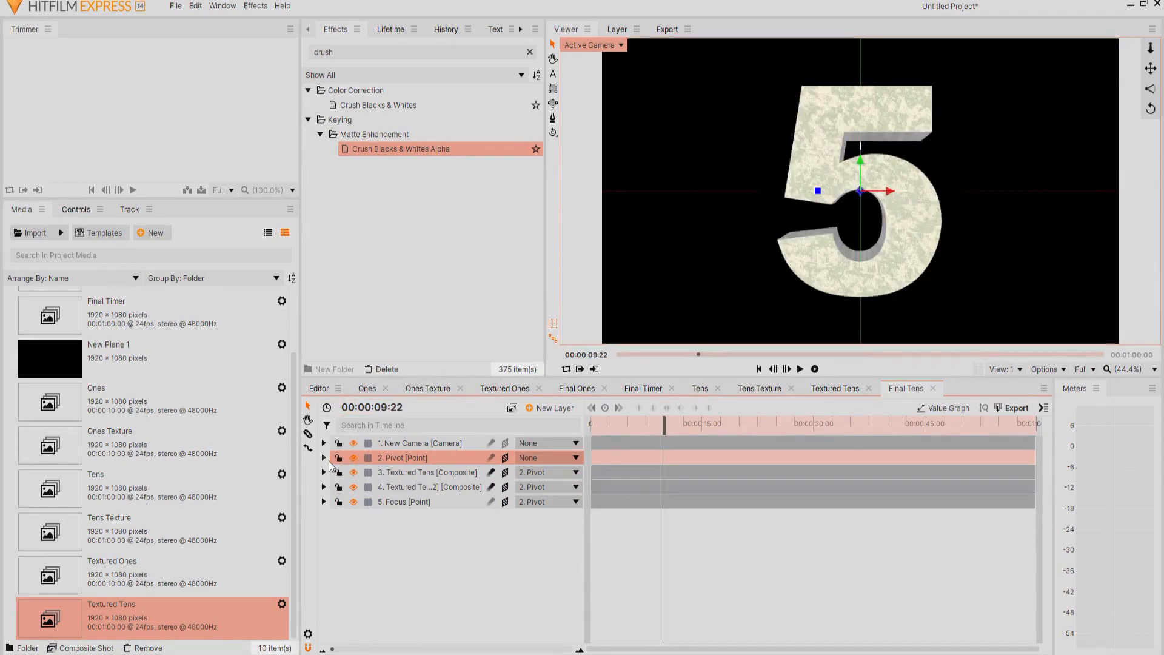
click(323, 458)
click(336, 472)
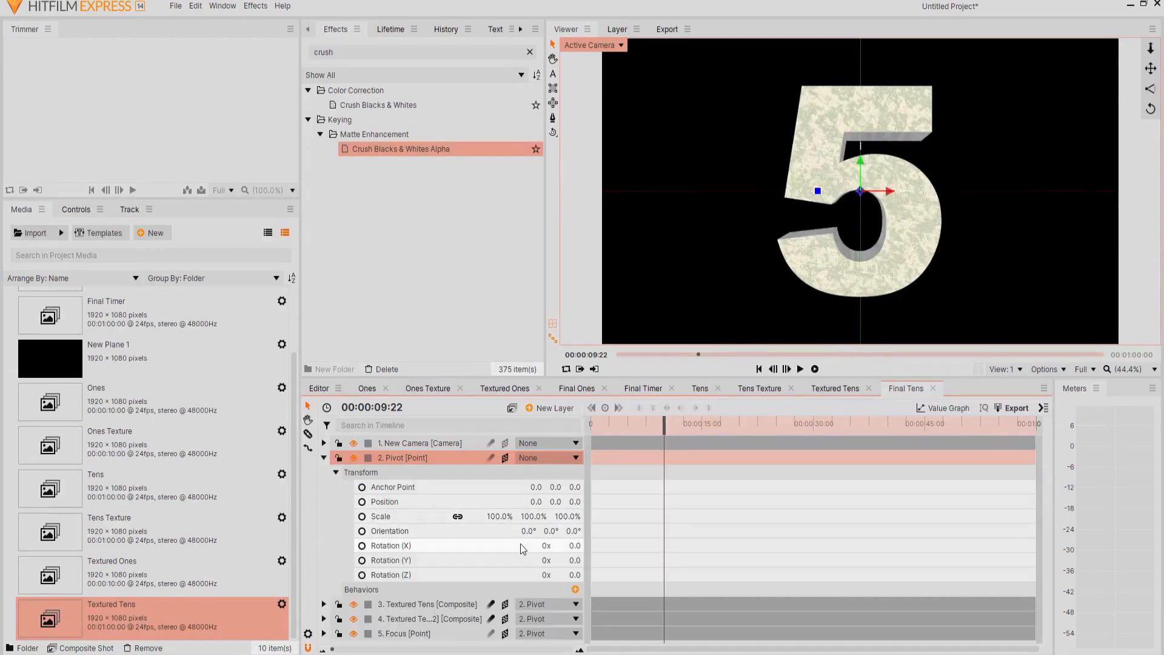
click(362, 560)
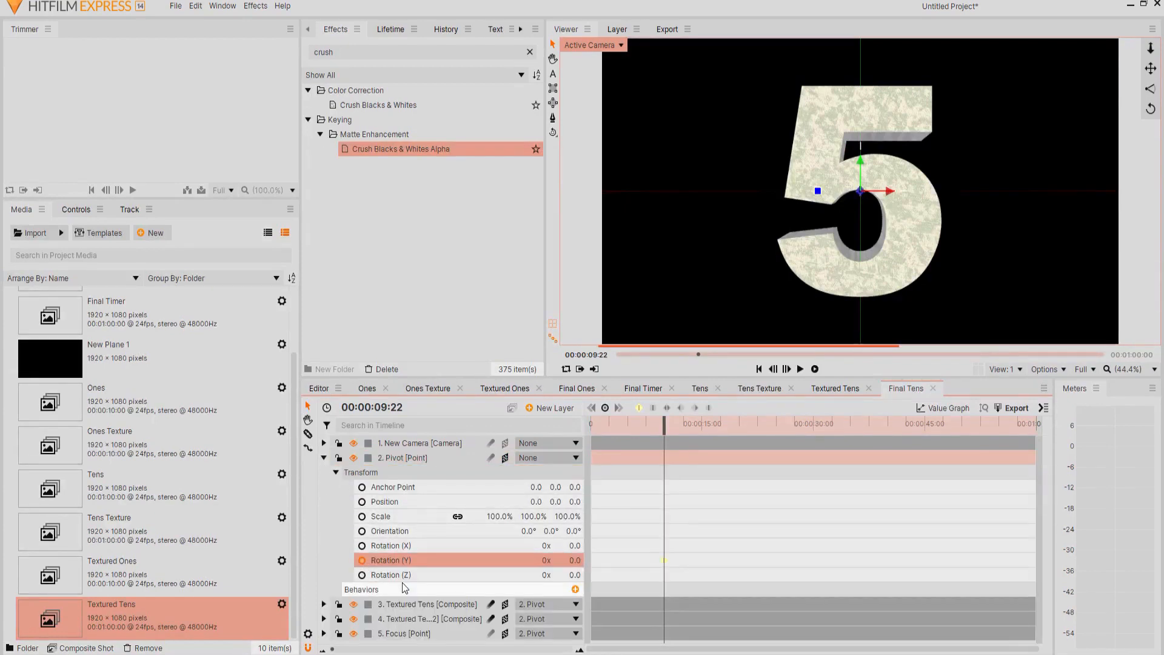
- Advance one frame to 00:00:09:23 and set the Pivot's Rotation (Y) to 45
key(Right)
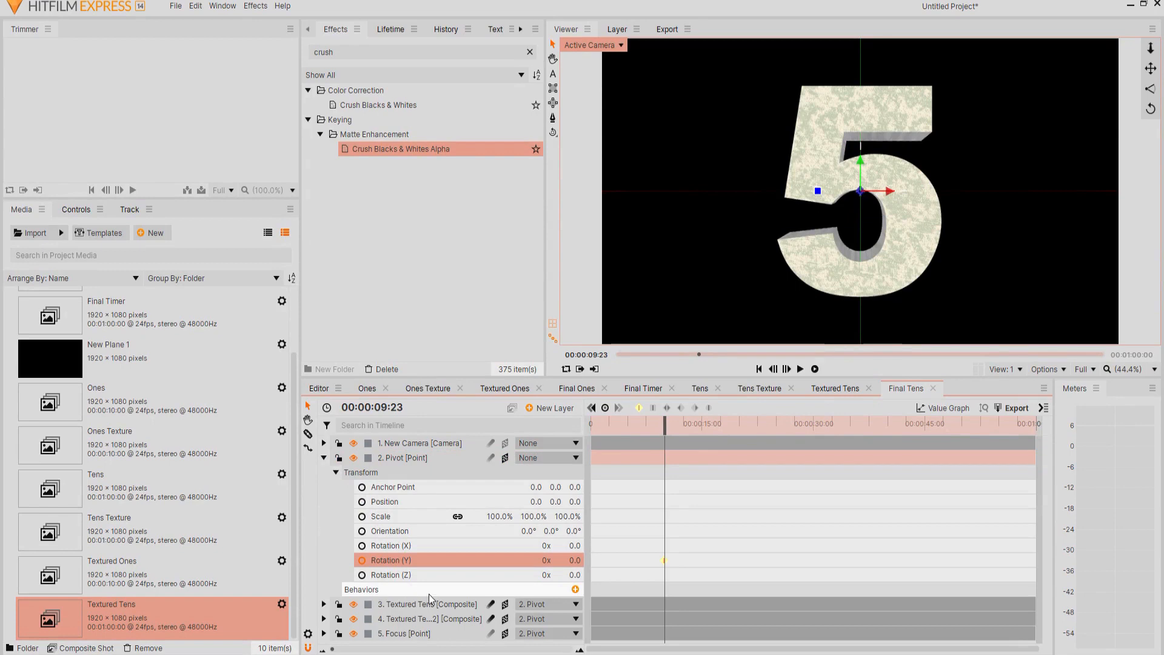
click(577, 561)
text(45)
key(Return)
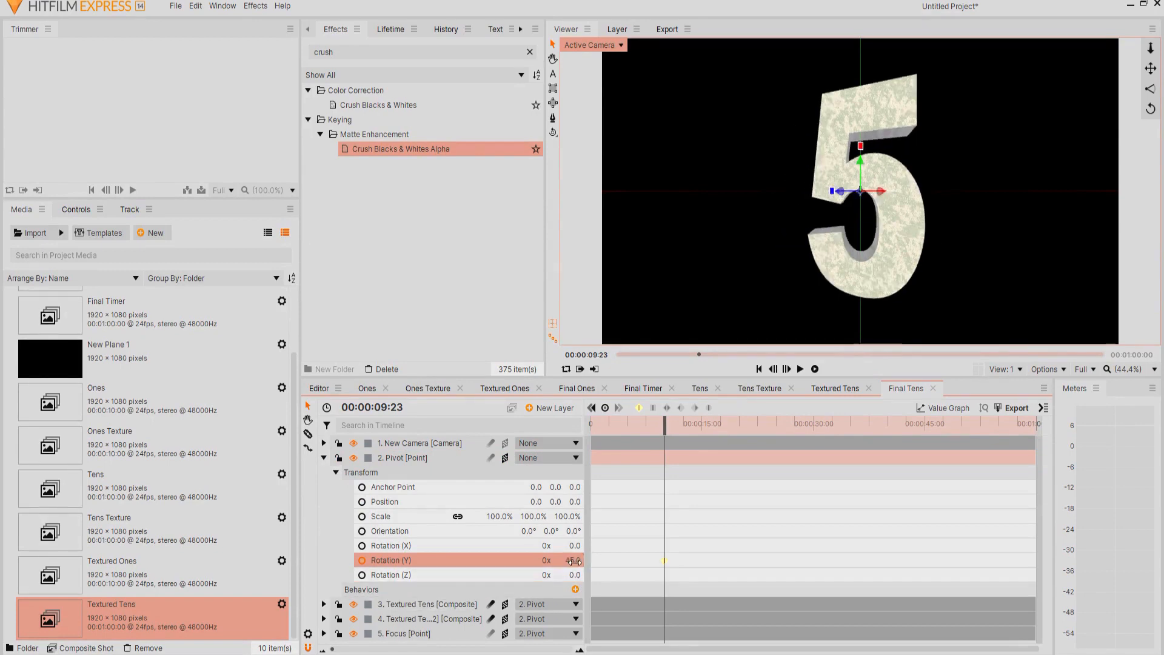
- Set the Focus point's Z position to -1000000 and collapse its properties
click(417, 636)
click(323, 633)
scroll(420, 592, down, 5)
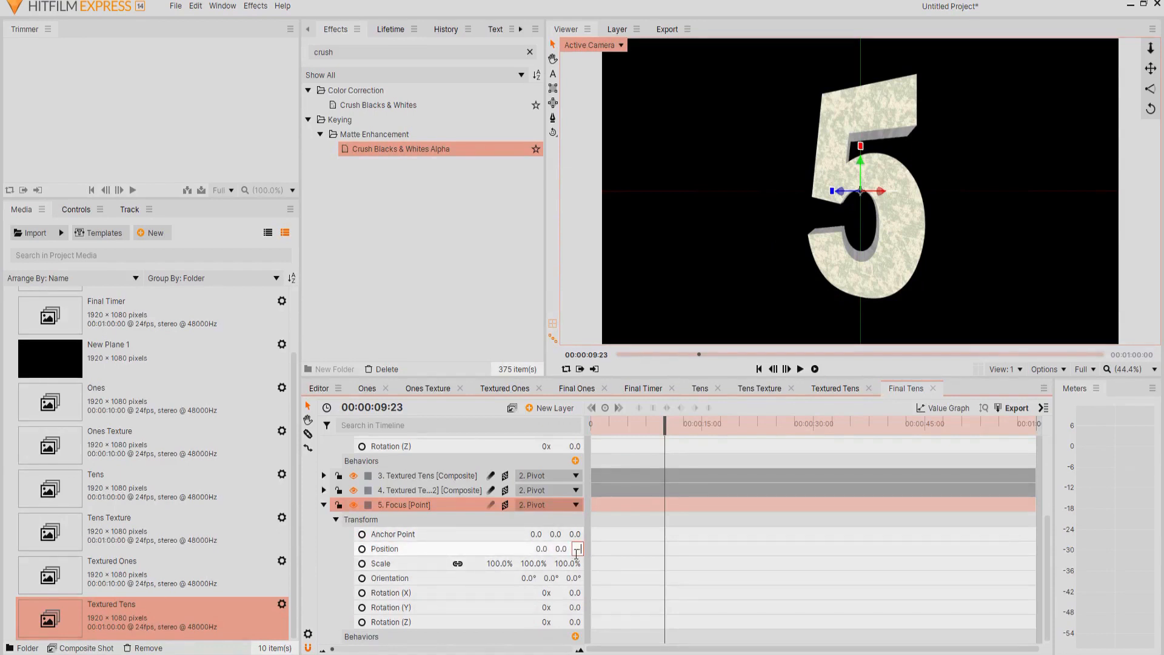
key(Return)
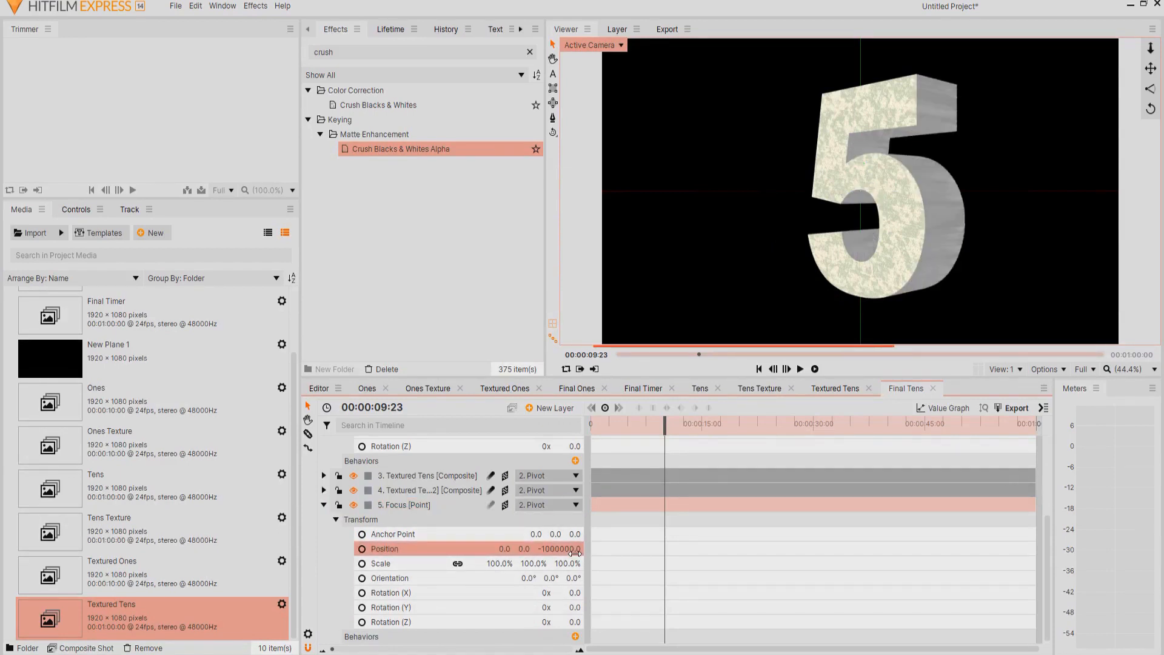
click(322, 506)
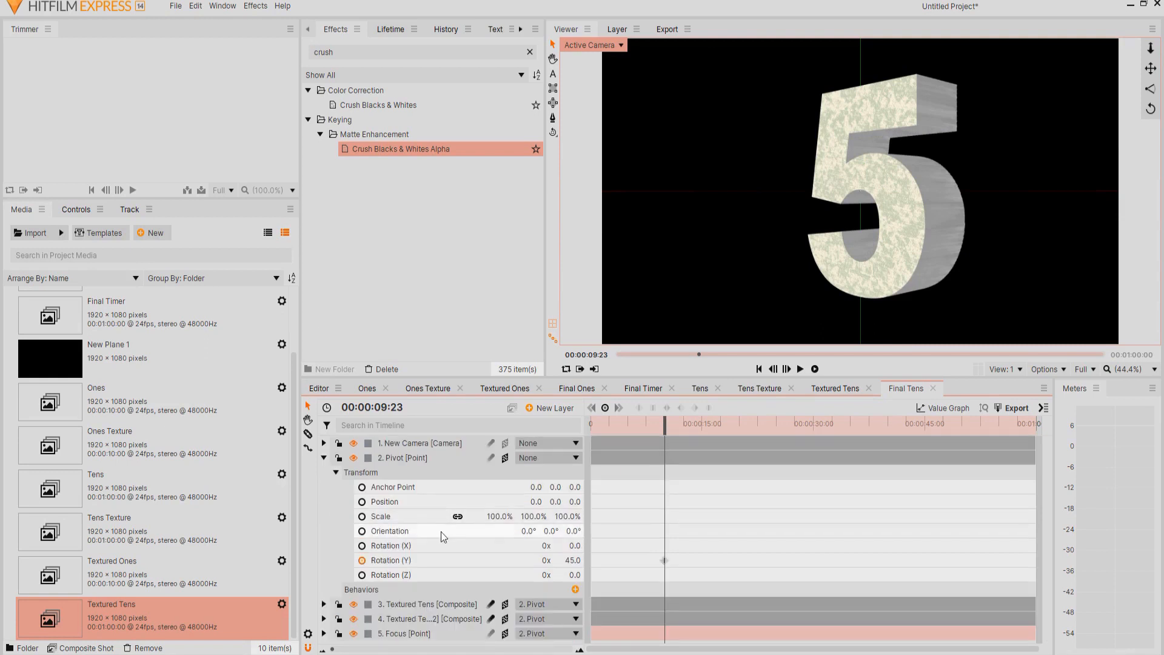
- Keyframe the Pivot's Rotation (Y) at -90 on 00:00:10:00 and -45 on 00:00:10:01
key(period)
click(577, 560)
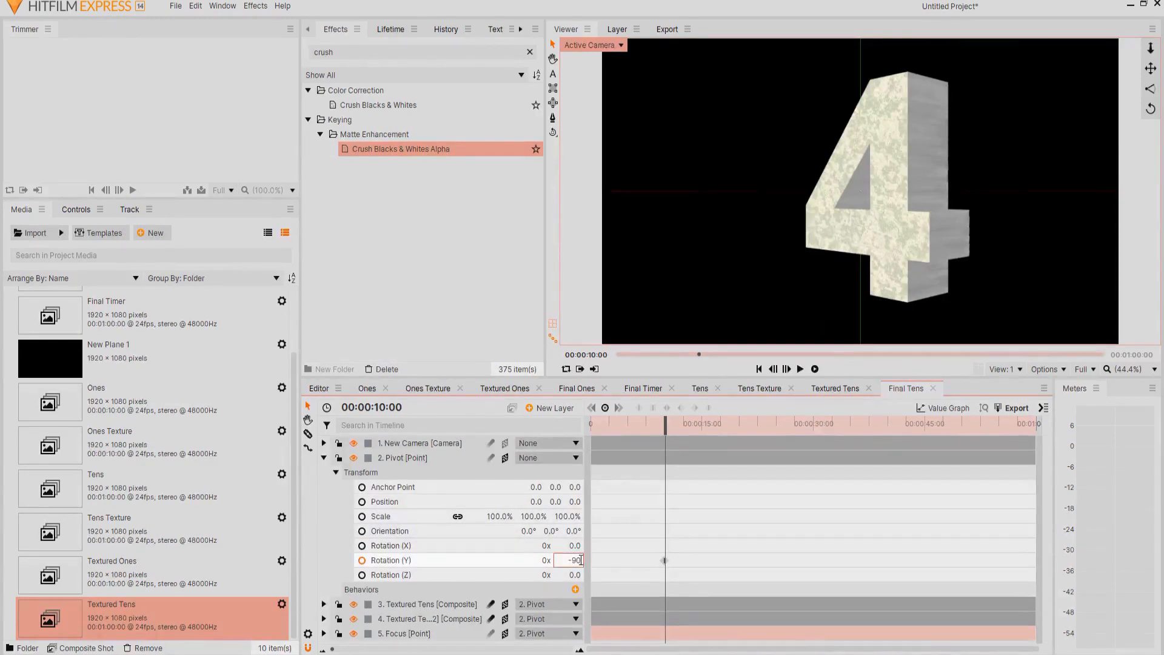
text(-90)
key(Return)
key(period)
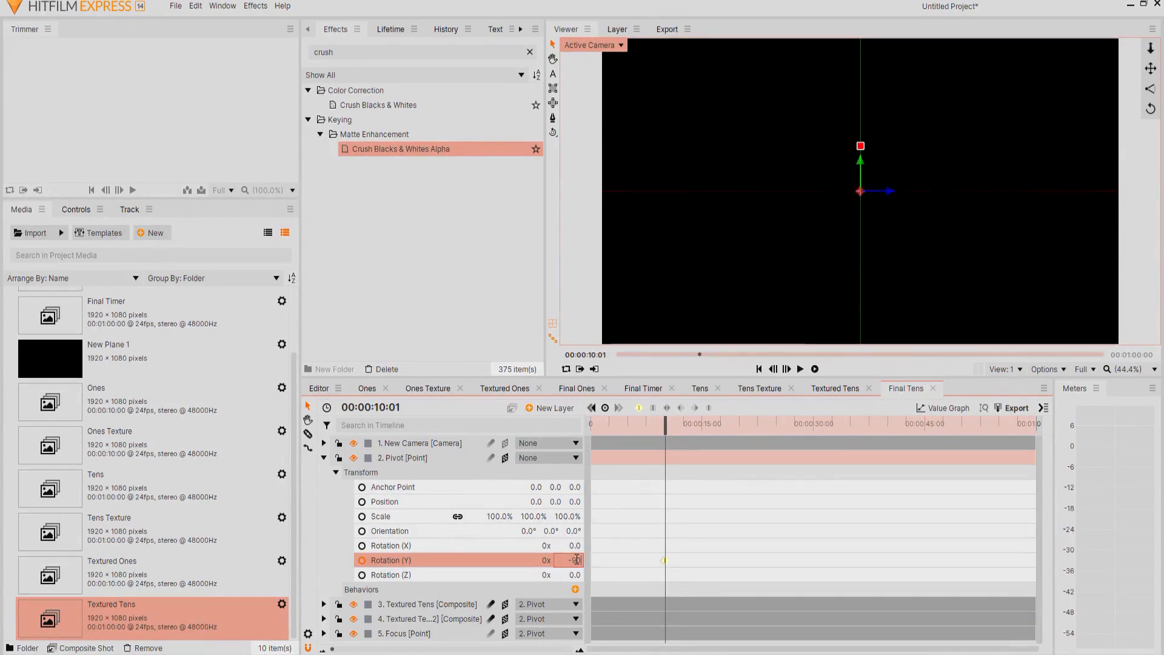
text(-45)
key(Return)
- Advance one more frame, set the Pivot's Rotation (Y) to 0 and play back the flip from 5 to 4
key(period)
click(577, 560)
text(0)
key(Return)
drag(666, 426, 662, 429)
click(799, 368)
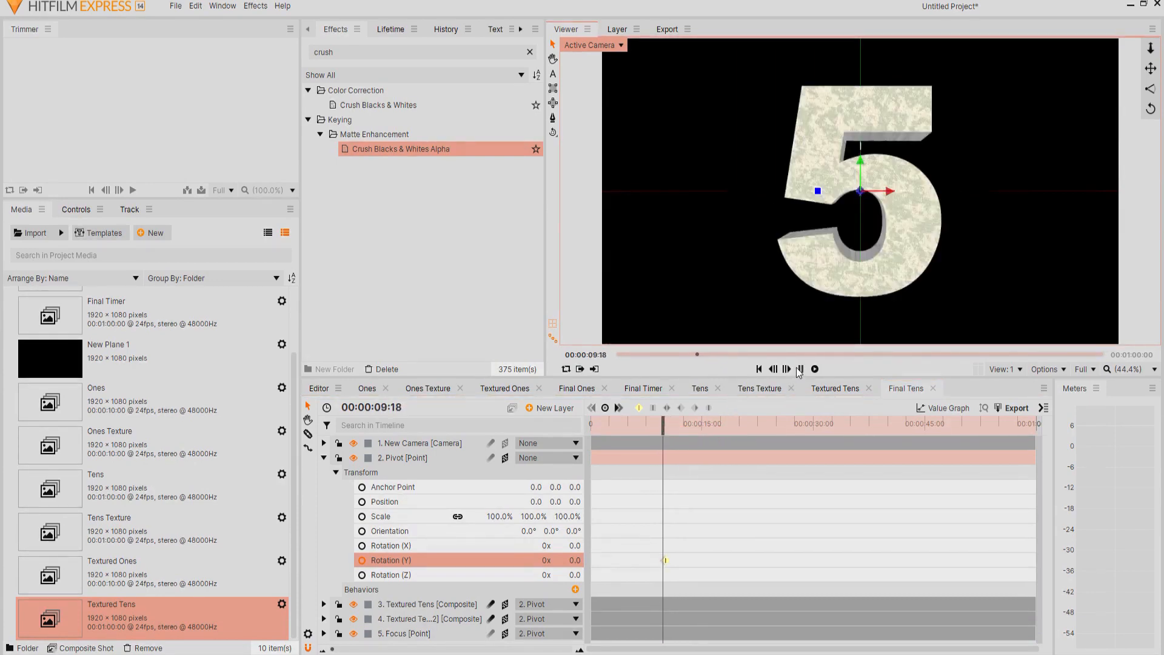
click(799, 369)
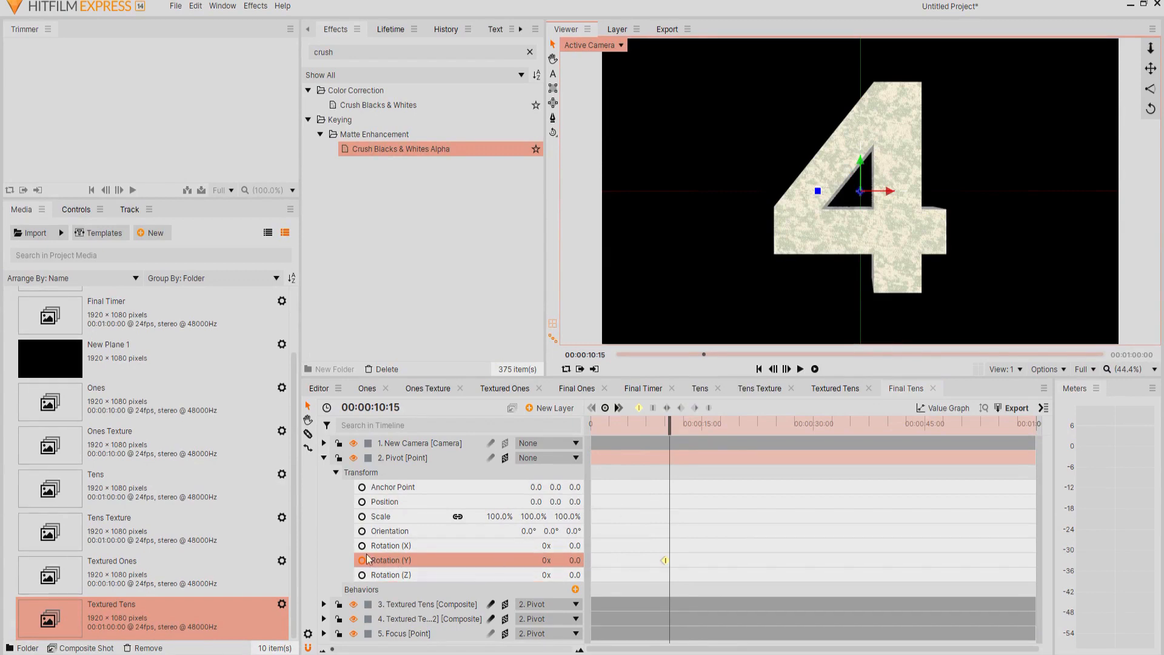
- Enable motion blur on both Textured Tens layers and replay the flip around the ten-second mark
click(491, 604)
click(491, 619)
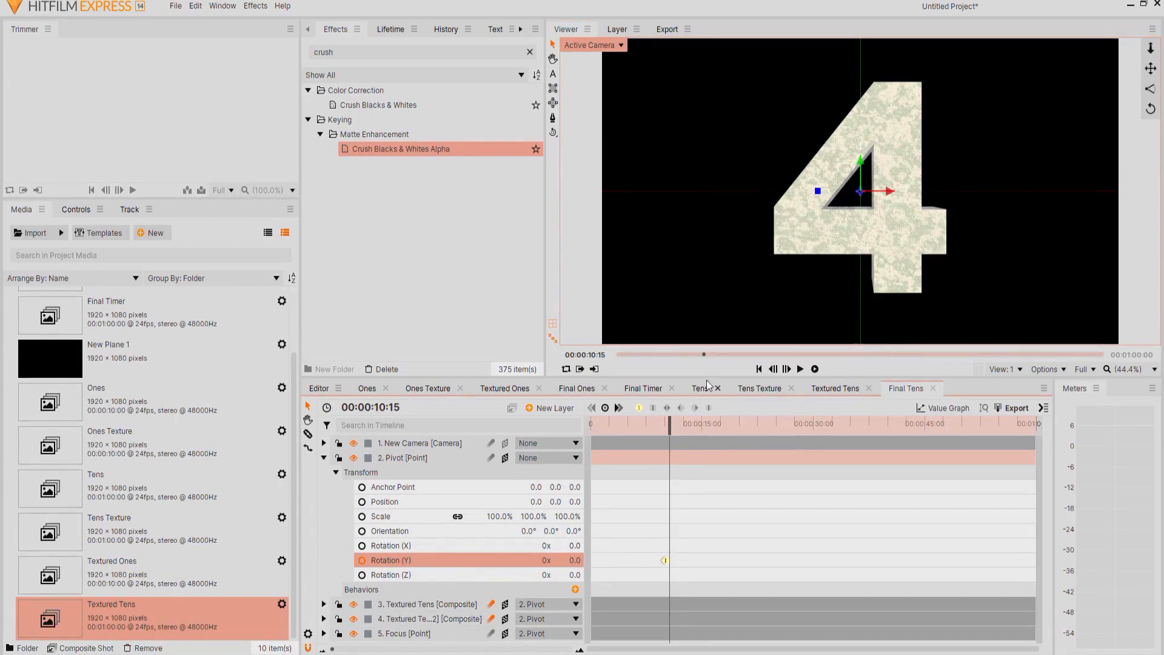
drag(671, 428, 659, 428)
click(800, 369)
- Keyframe the same flip on the Pivot's Rotation (X) starting at 00:00:19:22, then play back the change from 4 to 3
double_click(381, 407)
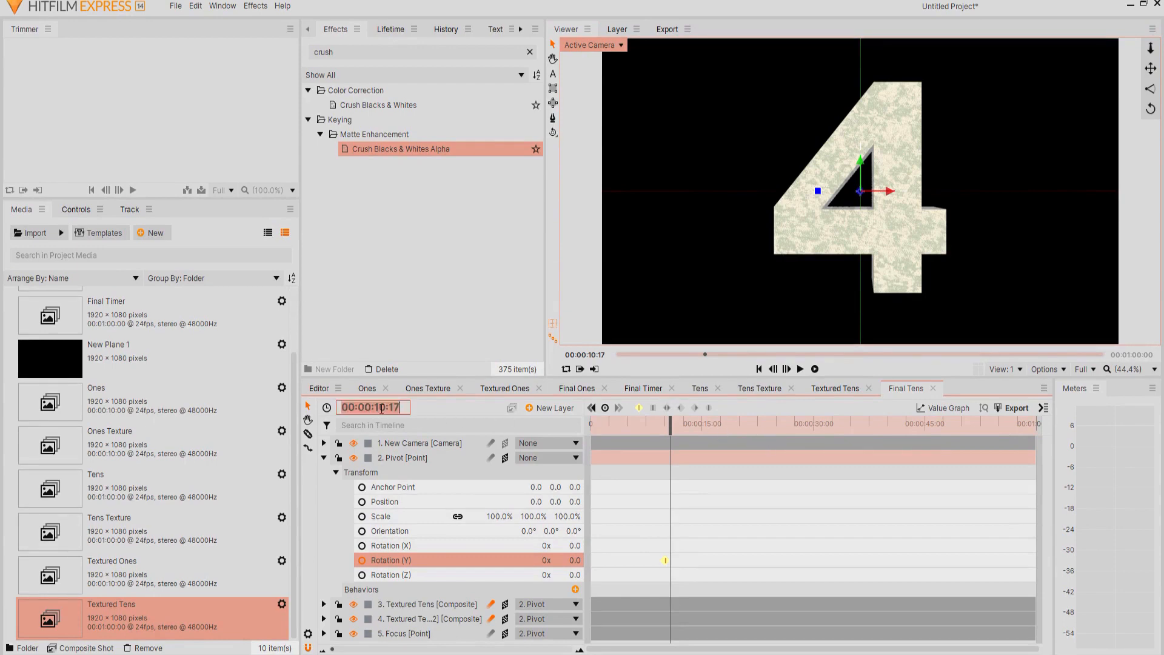
text(19:)
text(22)
key(Return)
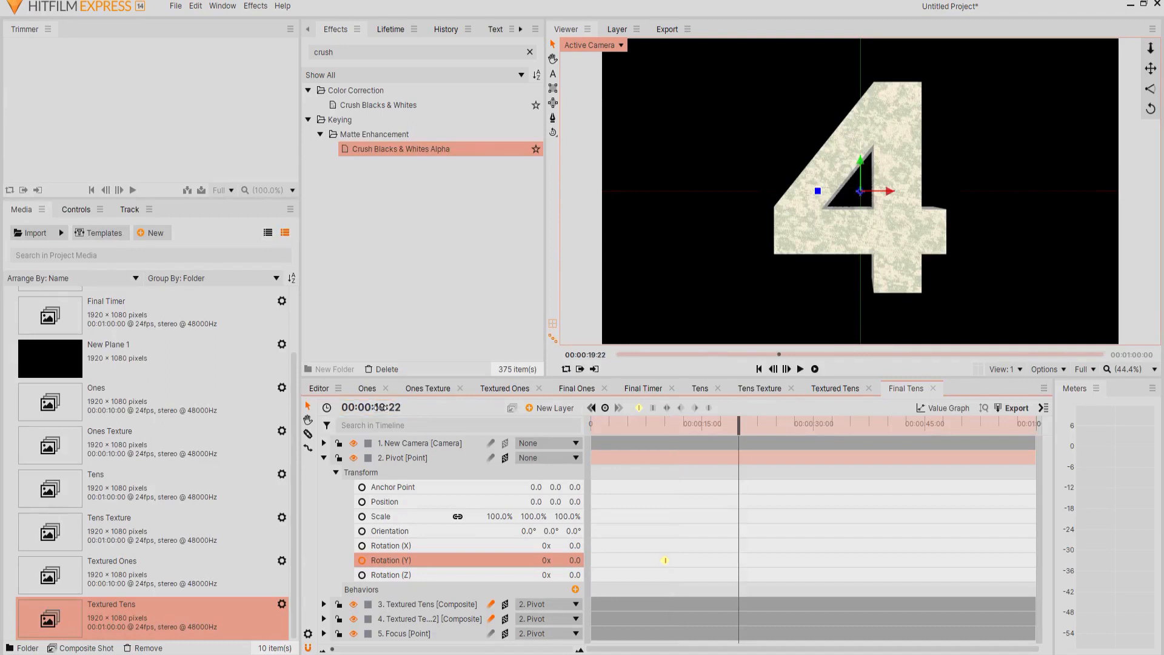
click(362, 547)
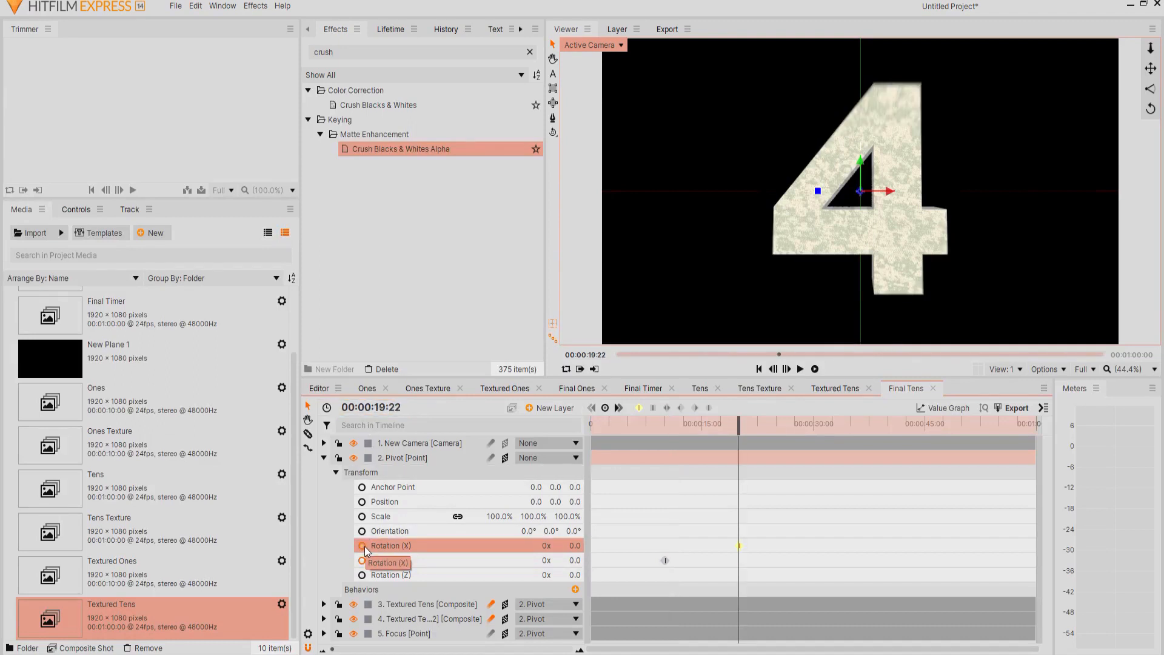
drag(745, 422, 743, 423)
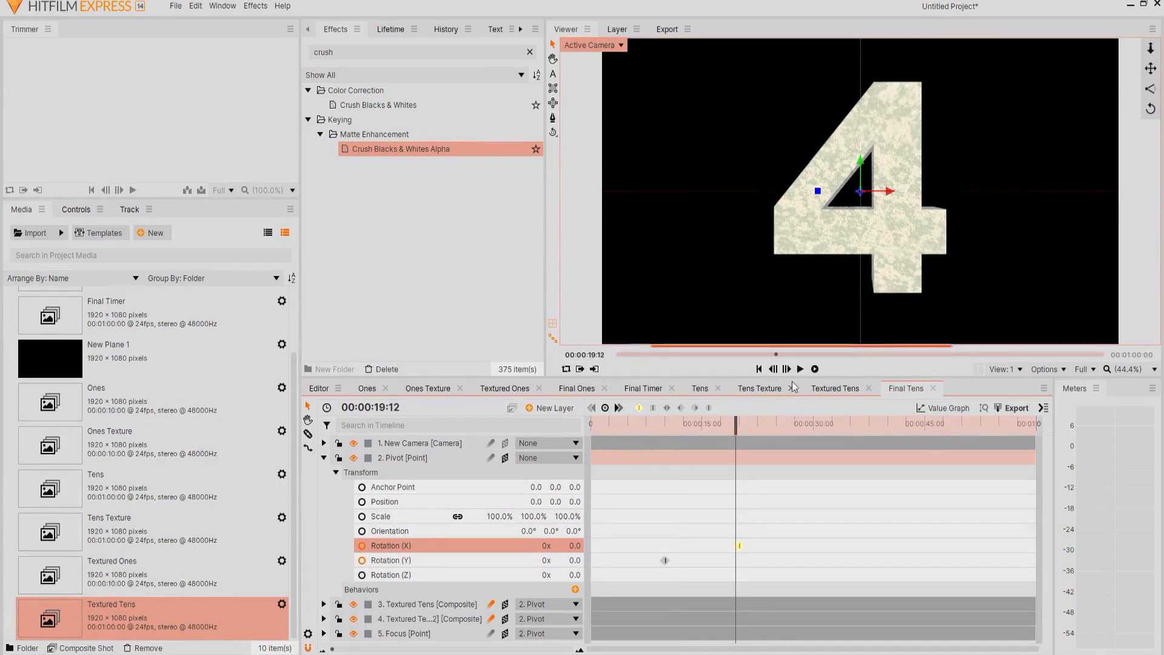
click(801, 370)
click(801, 370)
- Copy all of the Pivot's Rotation (X) and Rotation (Y) keyframes and paste them starting at 00:00:29:22
click(380, 407)
drag(631, 518, 769, 572)
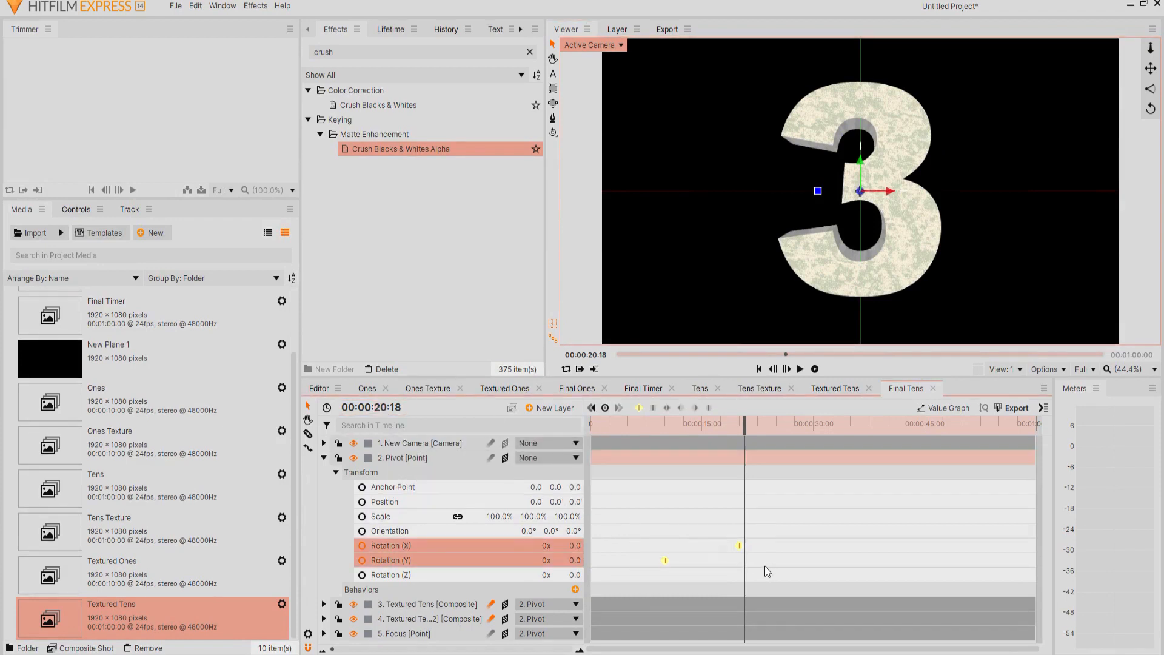
click(382, 406)
click(382, 407)
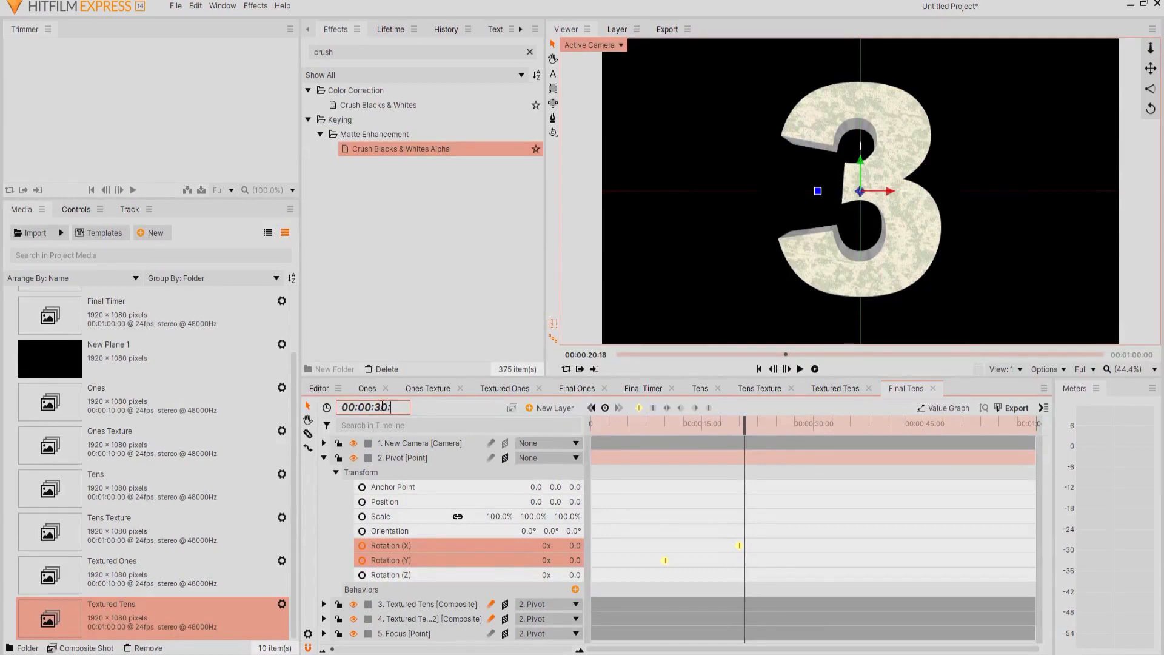
text(30:)
key(Return)
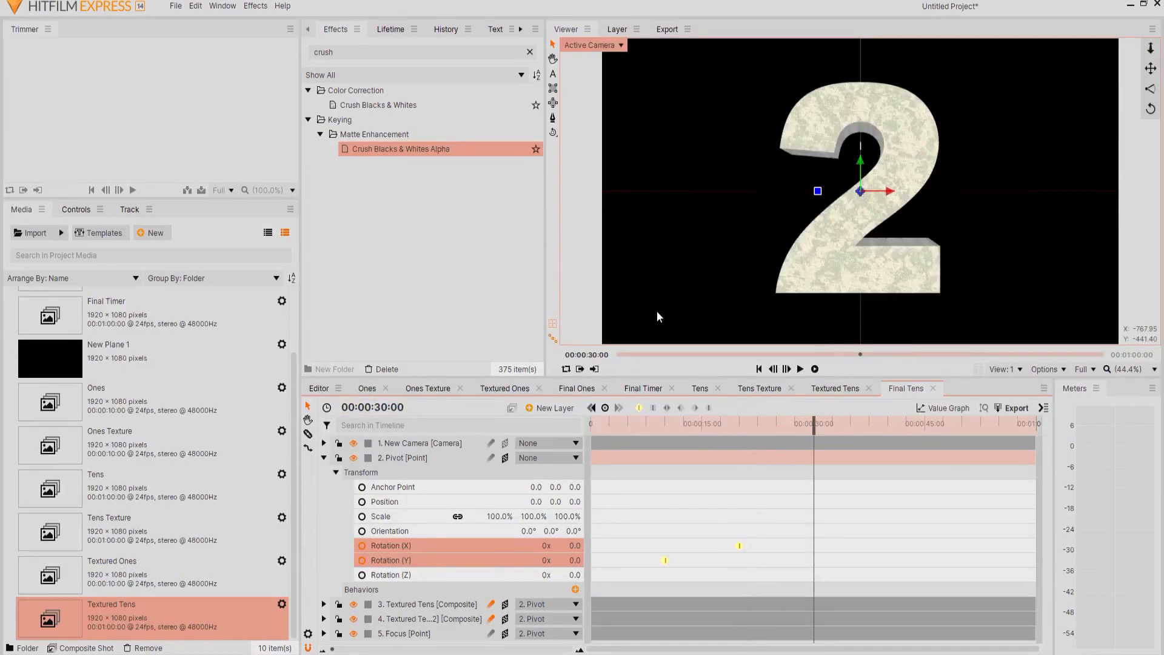
click(774, 369)
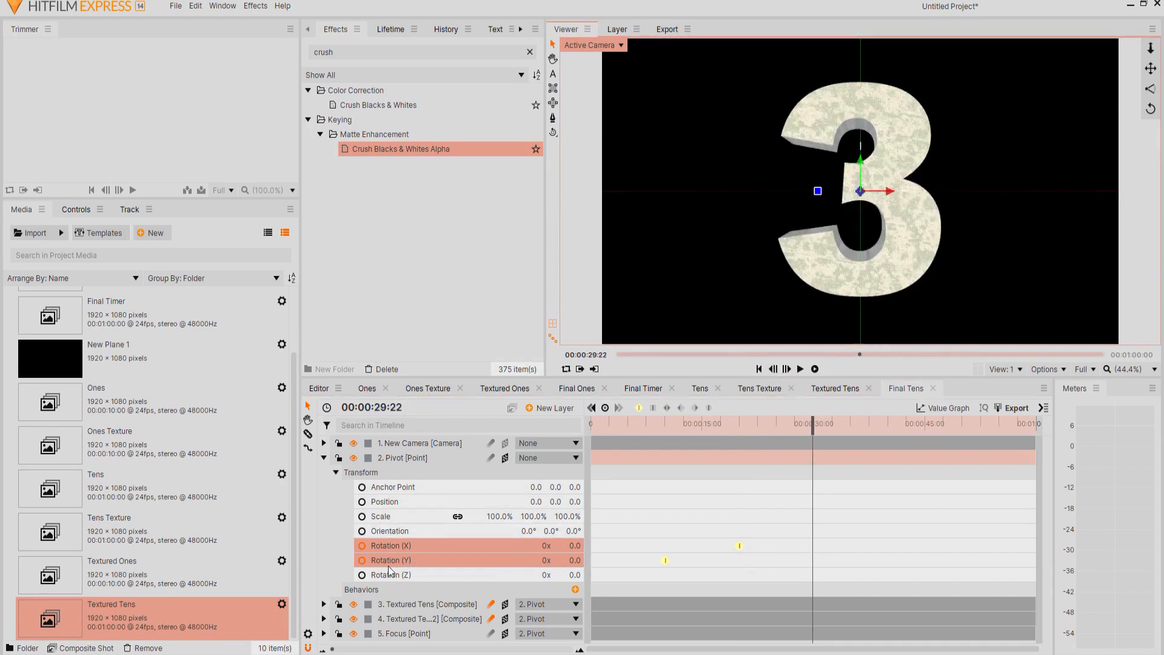
key(ctrl+v)
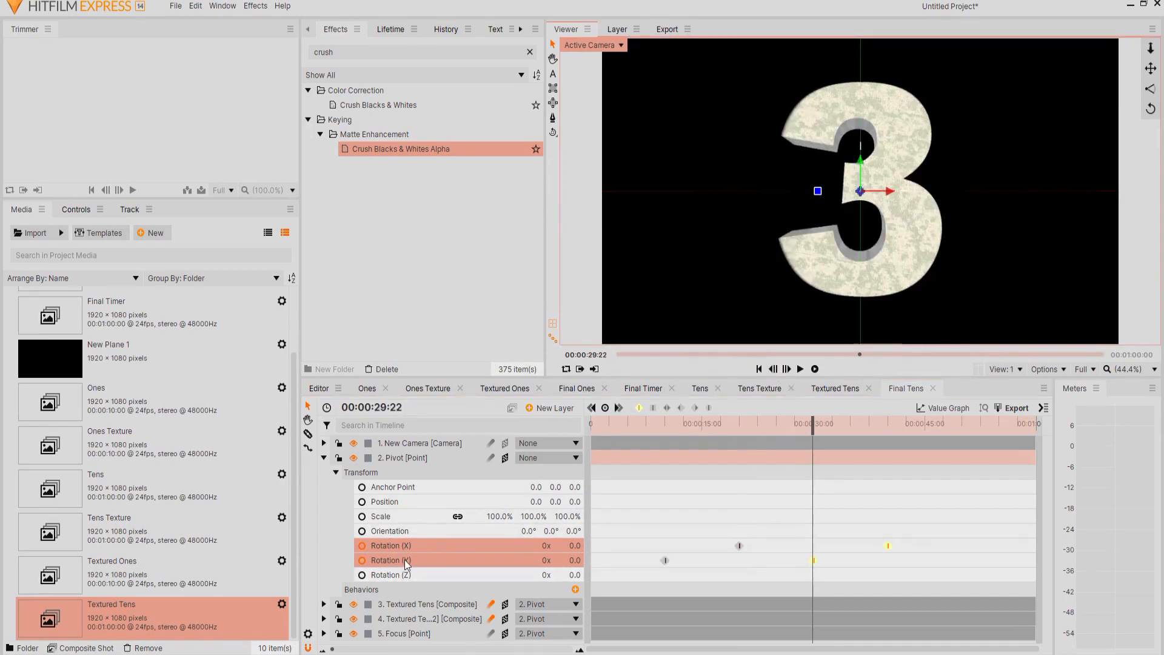
- Paste the Pivot's Rotation (X) and Rotation (Y) keyframes again starting at 00:00:49:22 and scrub through the entire tens animation
click(383, 408)
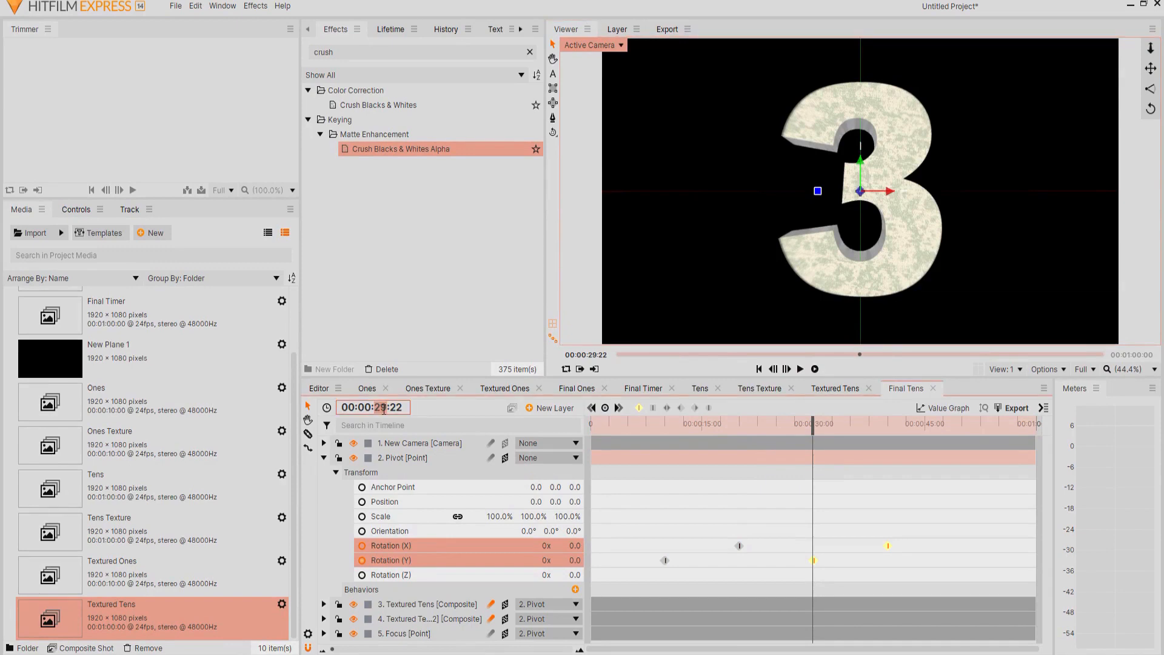
text(4)
key(Return)
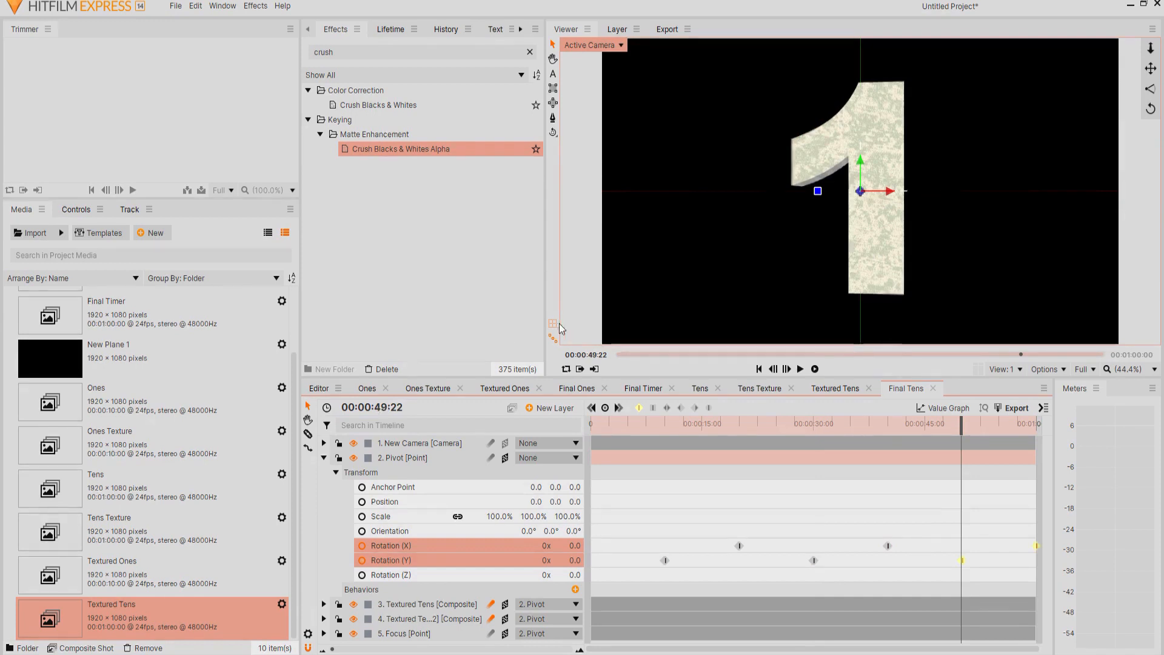
click(759, 368)
drag(591, 423, 1051, 483)
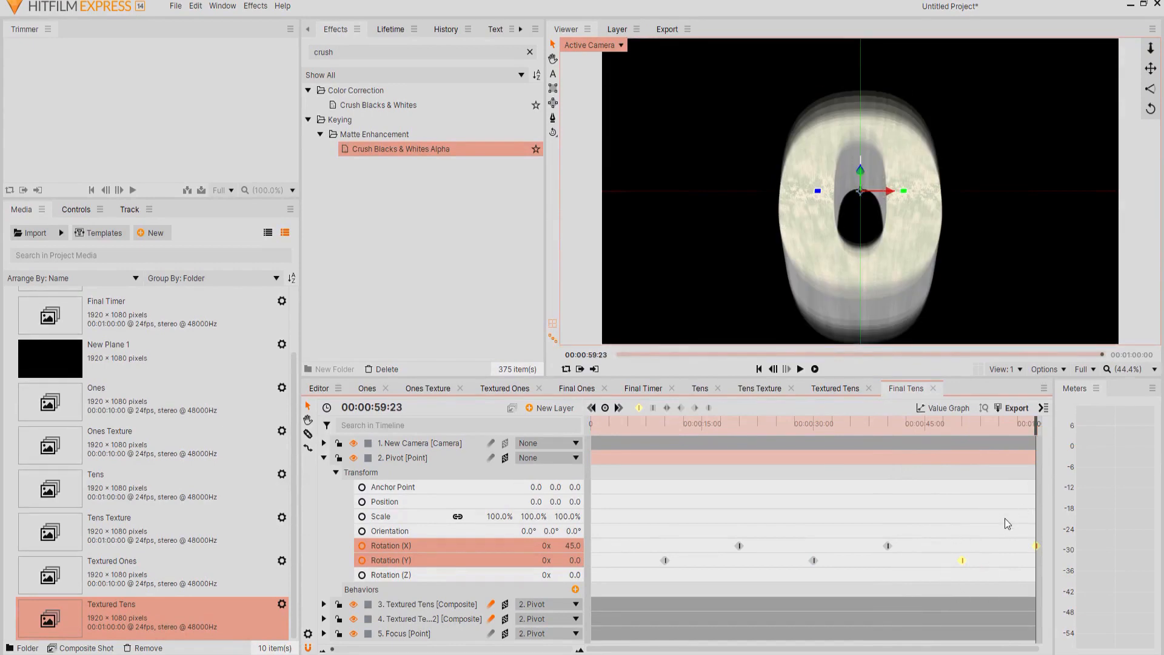
click(324, 458)
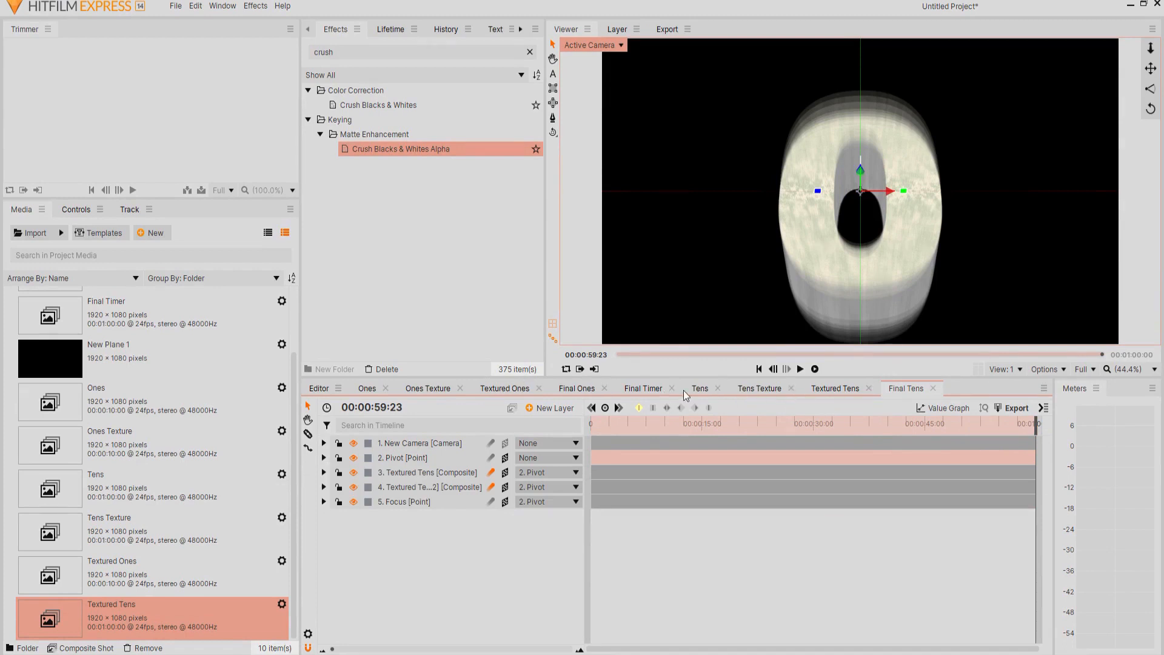
- Move the Pivot in Final Tens horizontally so the tens digit sits in the left half of the frame
click(728, 423)
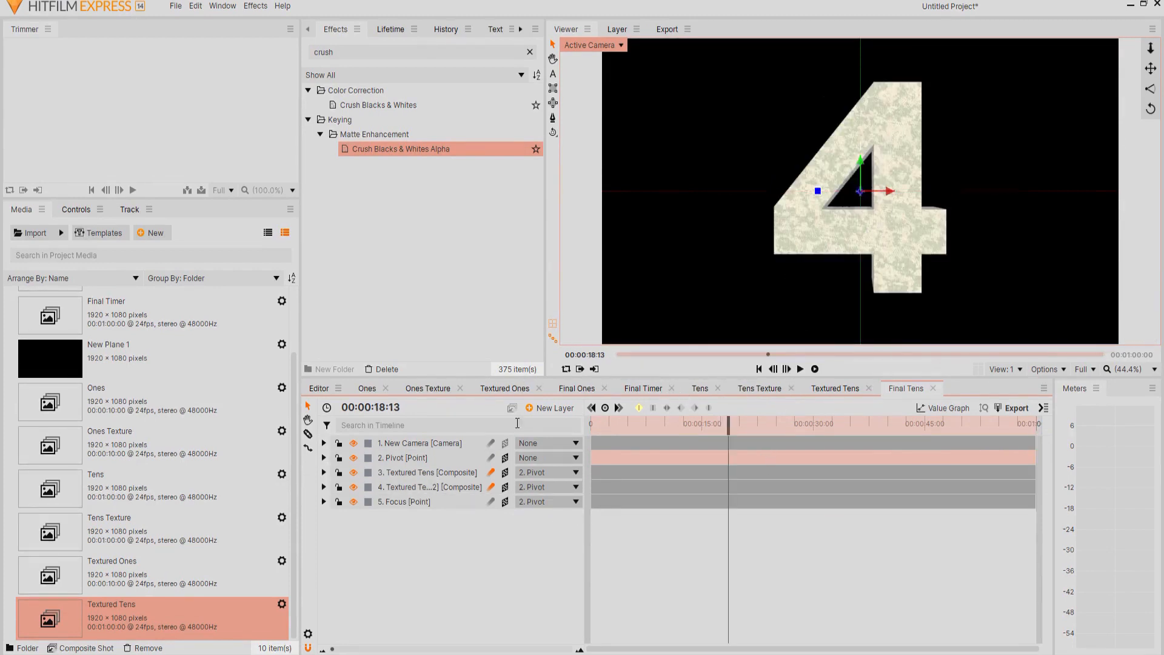
click(888, 195)
drag(885, 194, 792, 187)
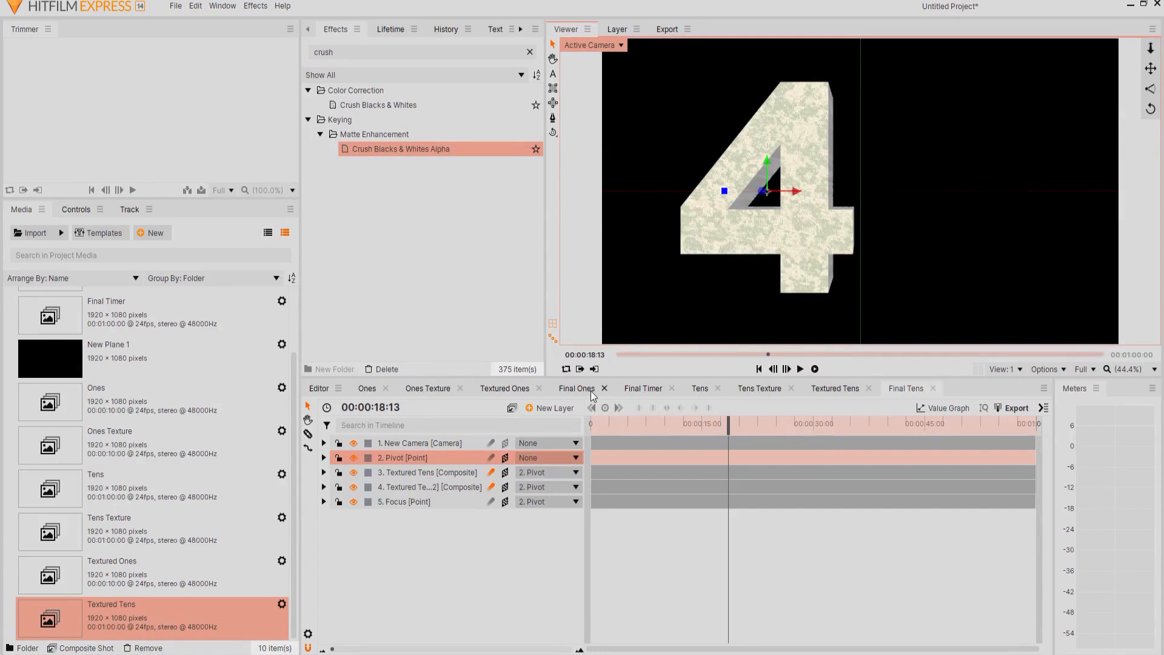
- Add the Final Tens composite shot beneath all Final Ones layers in Final Timer and play the countdown
click(642, 389)
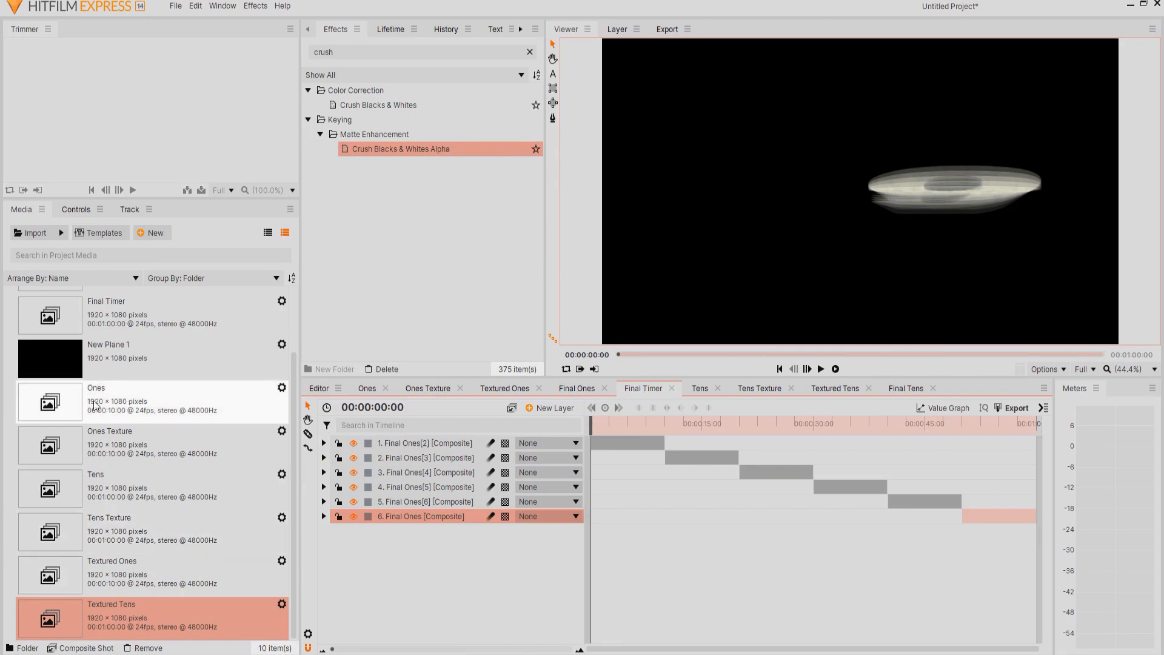
scroll(88, 362, up, 2)
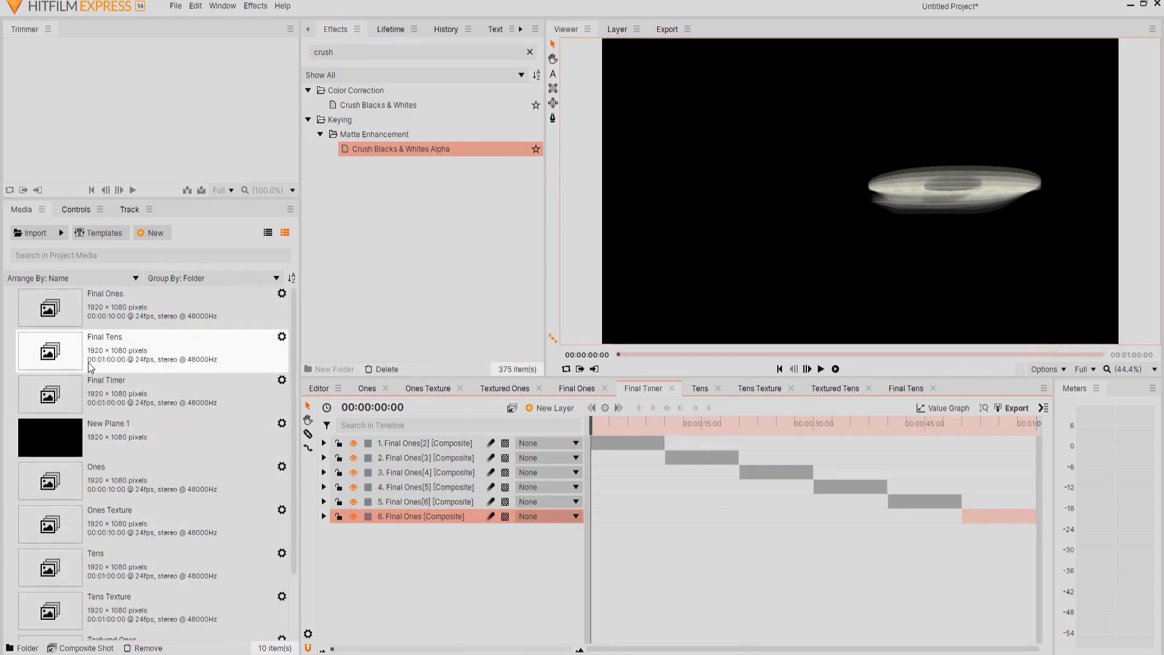
drag(89, 359, 378, 540)
click(821, 369)
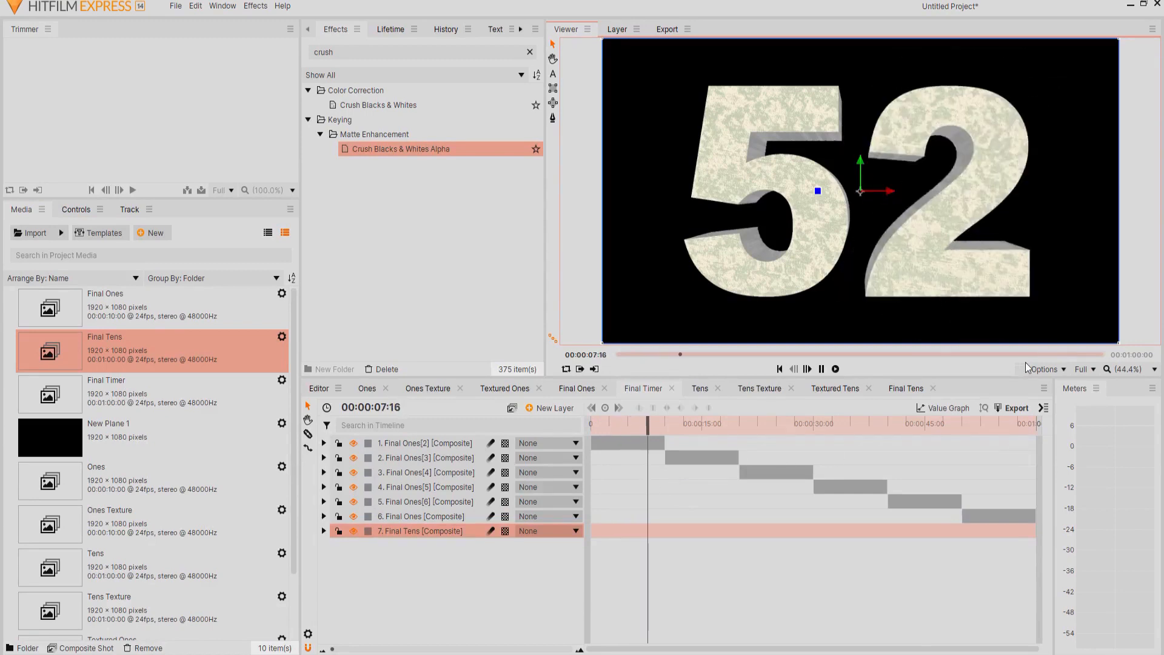
- Display transparency as a checkerboard in the viewer and play the countdown across the 50-to-49 and 40-to-39 changes
click(1046, 369)
click(1039, 426)
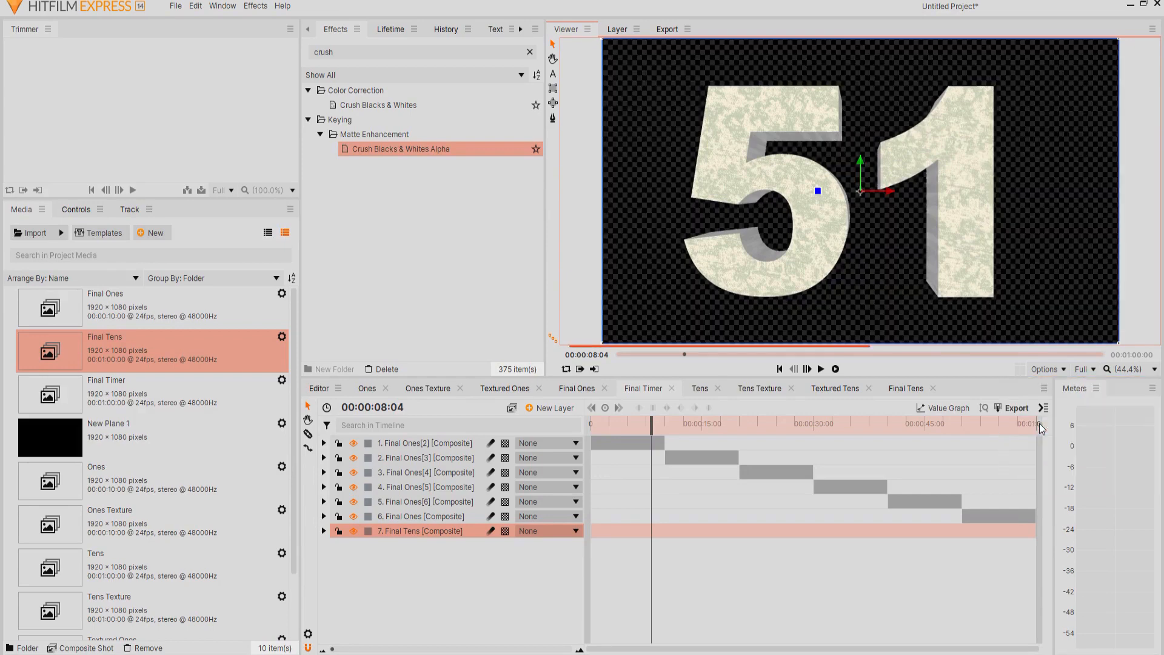
click(821, 369)
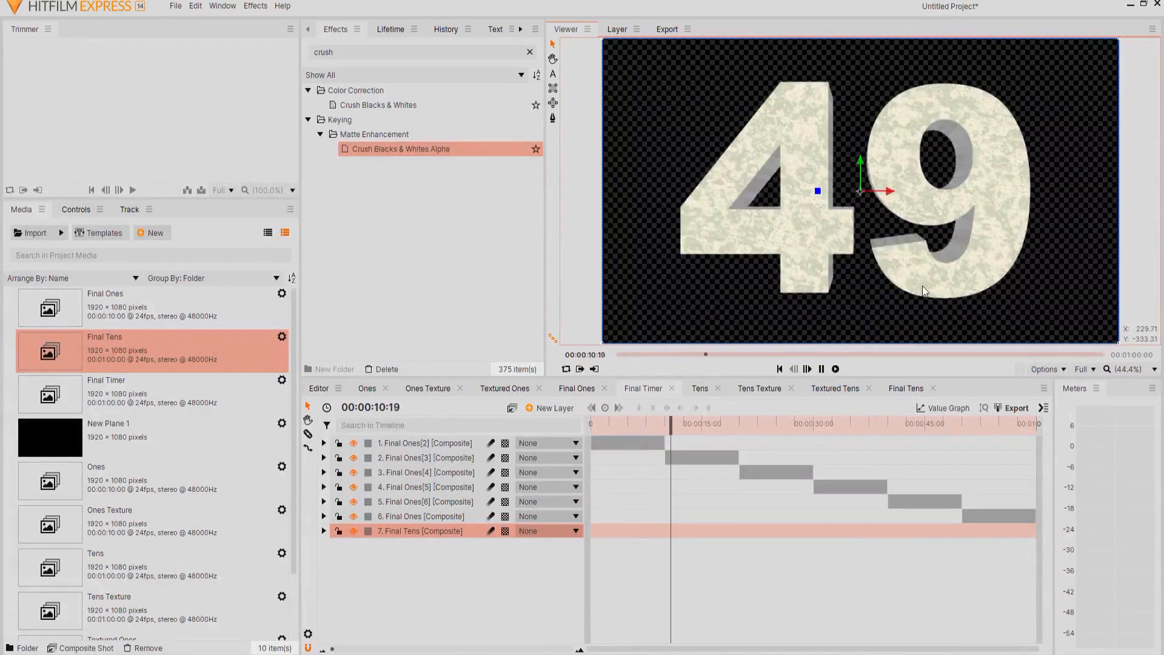
drag(684, 423, 737, 429)
click(821, 368)
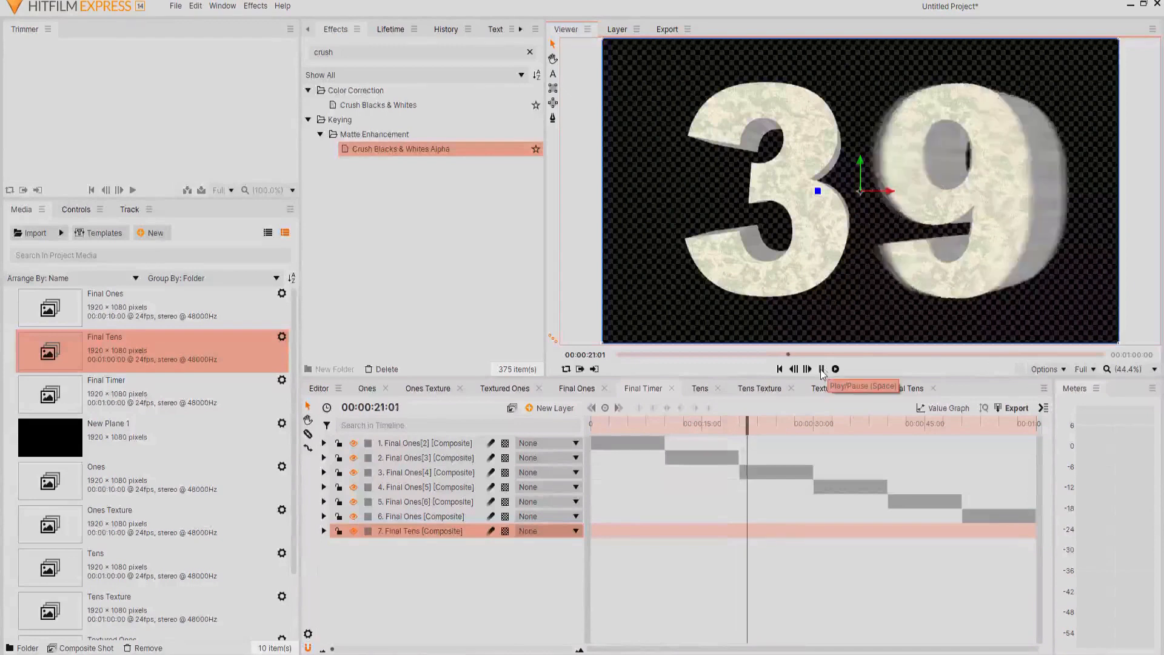
click(822, 369)
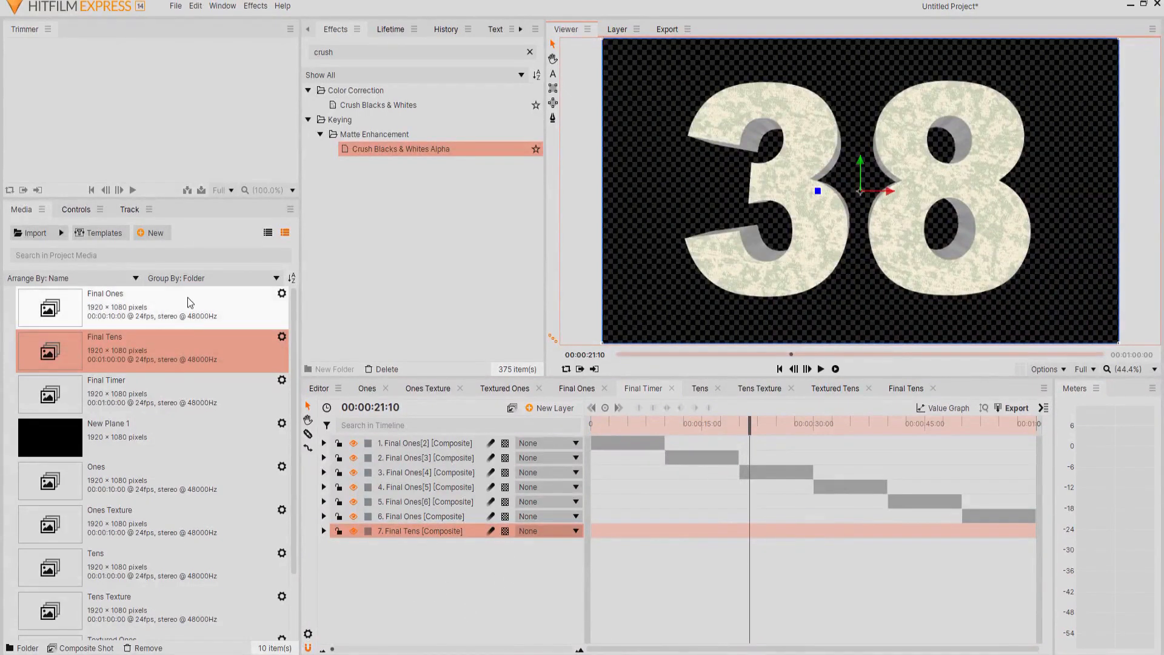
- Create a one-minute 1080p composite shot at 24 fps named BG
click(159, 234)
click(176, 249)
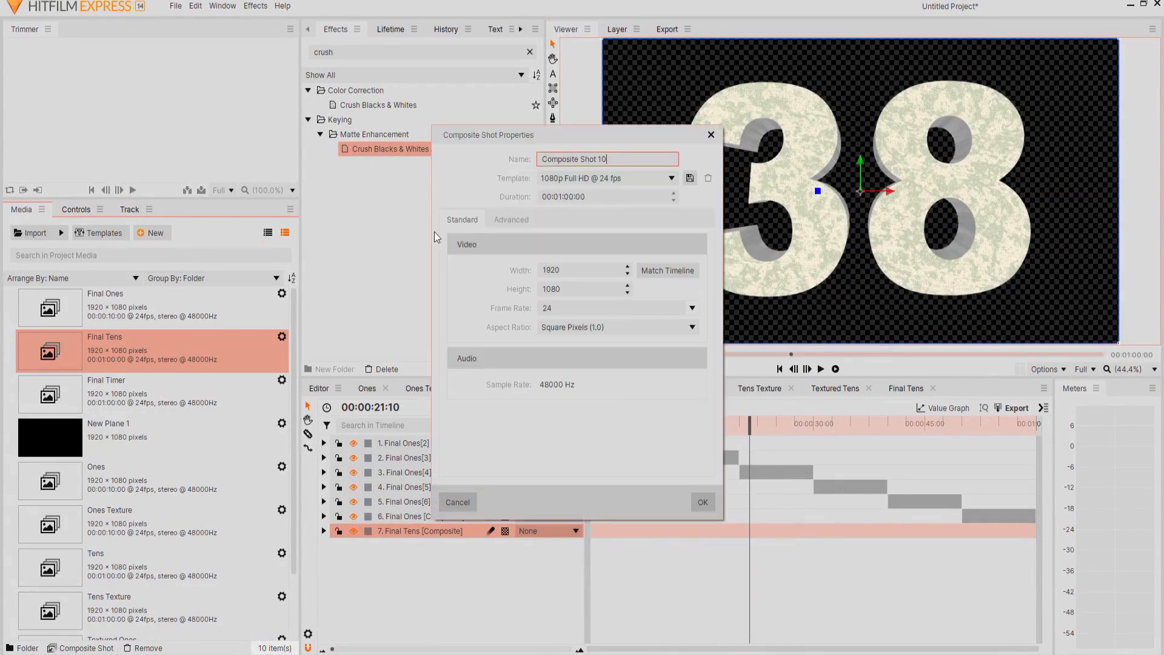
drag(615, 159, 529, 158)
text(BG)
click(707, 505)
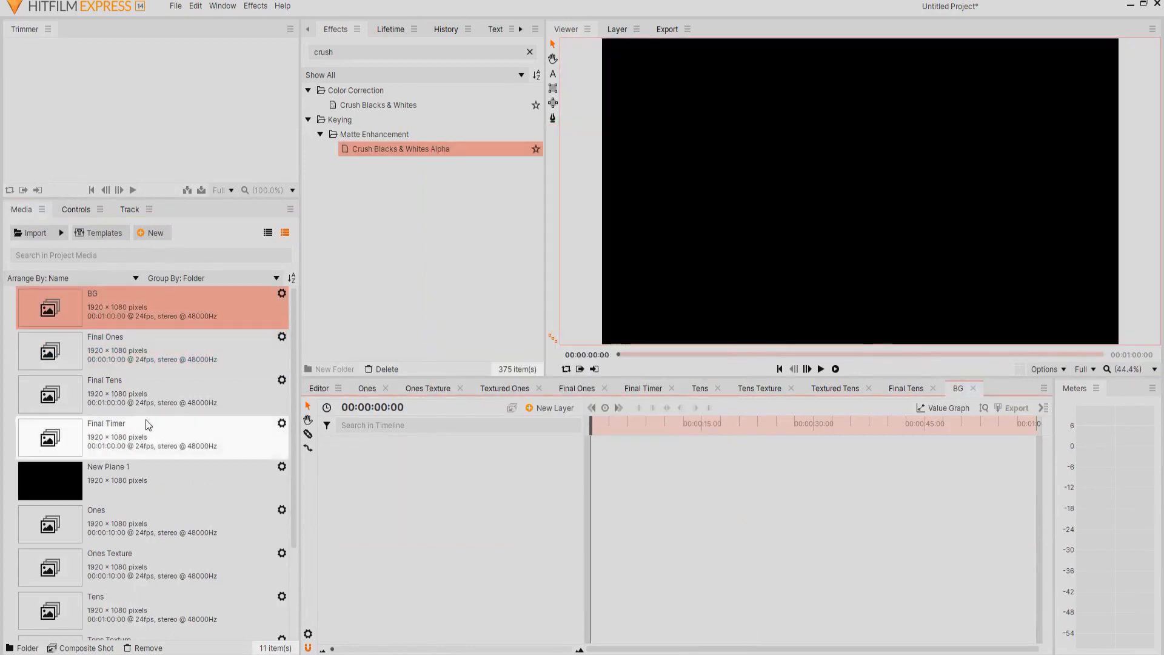
- Add New Plane 1 to the BG composite shot and apply the Fractal Noise effect to it
drag(91, 479, 418, 445)
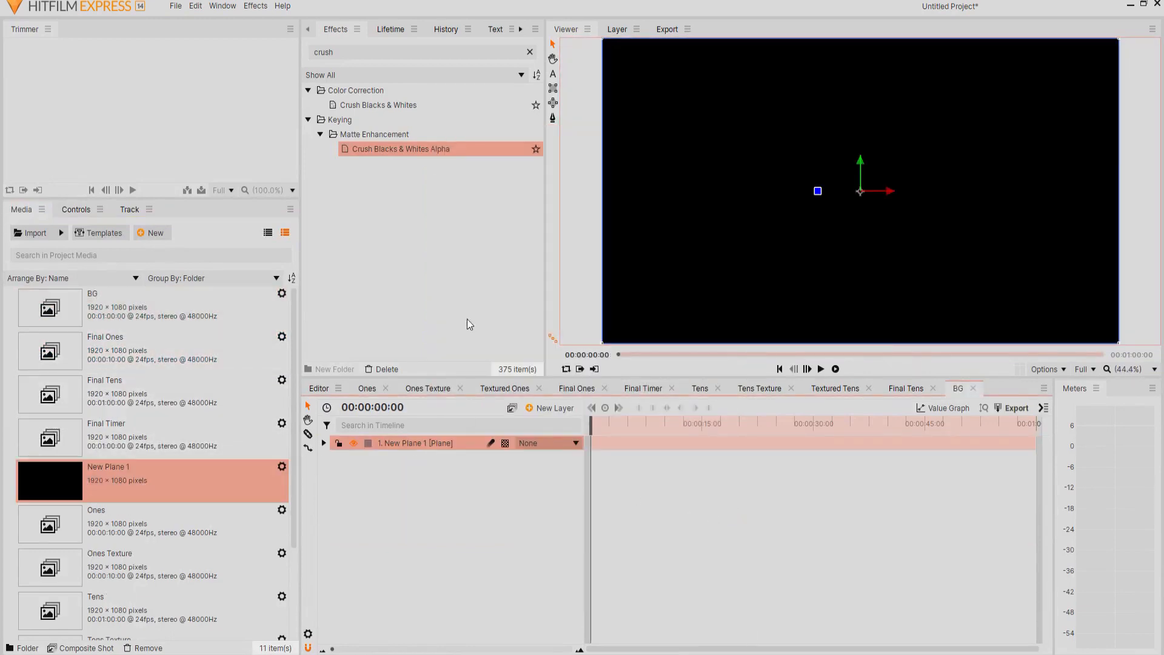
click(379, 52)
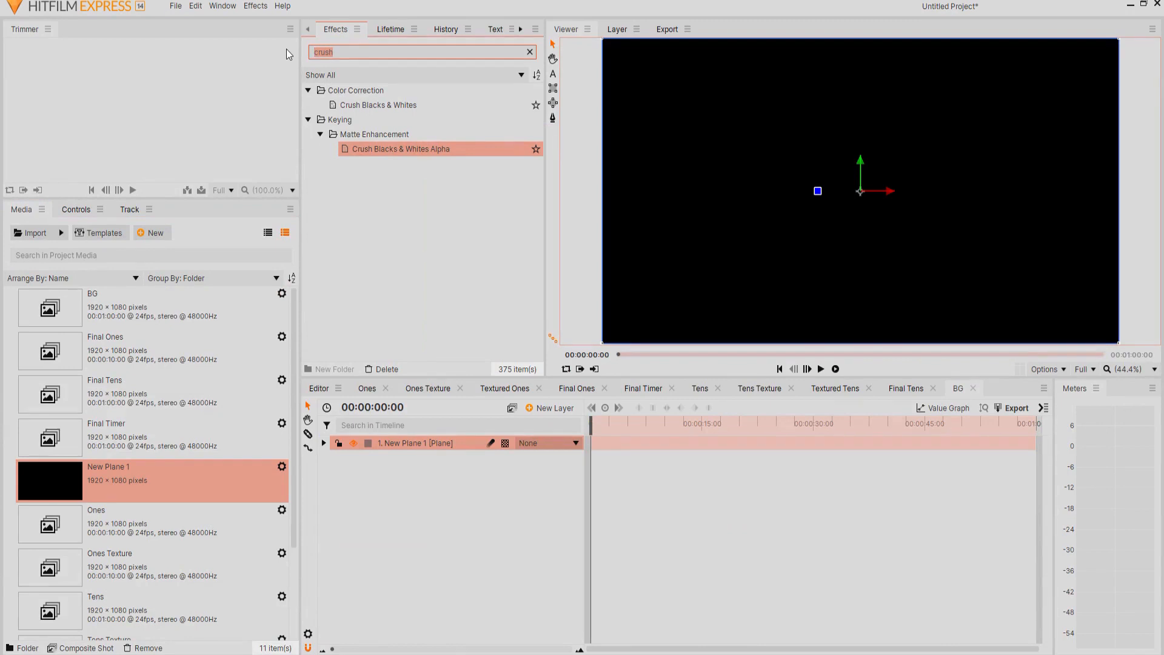
text(fract)
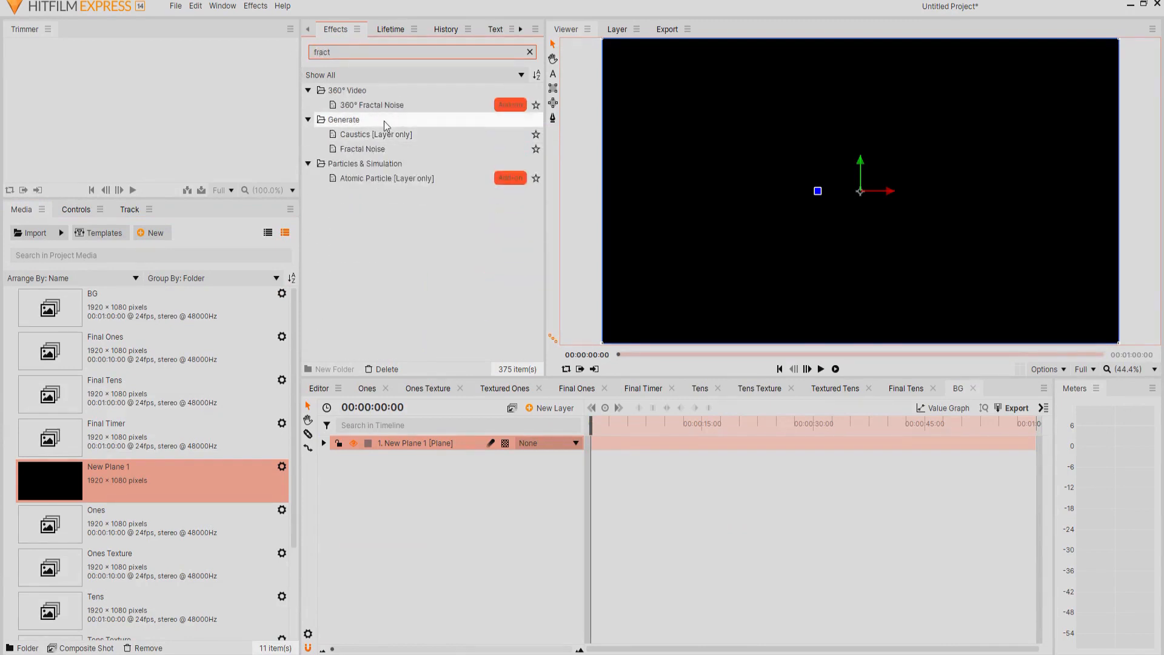
drag(364, 148, 430, 445)
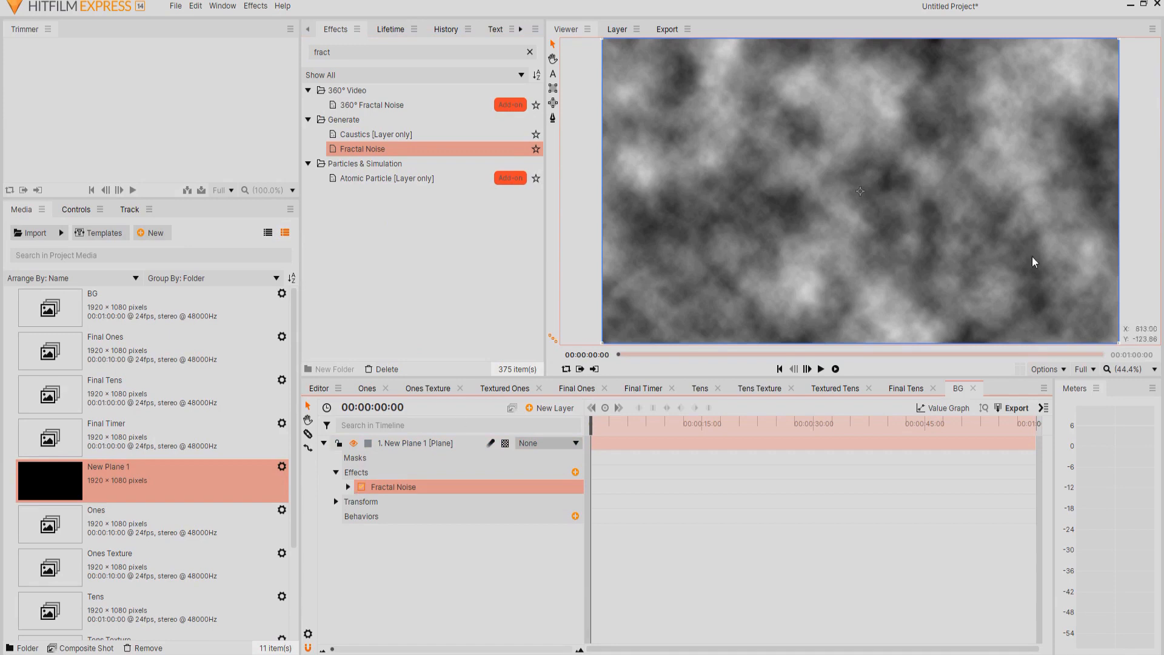
- Add a new light to the BG composite shot and set its position to 0, 0, 65
click(549, 408)
click(550, 479)
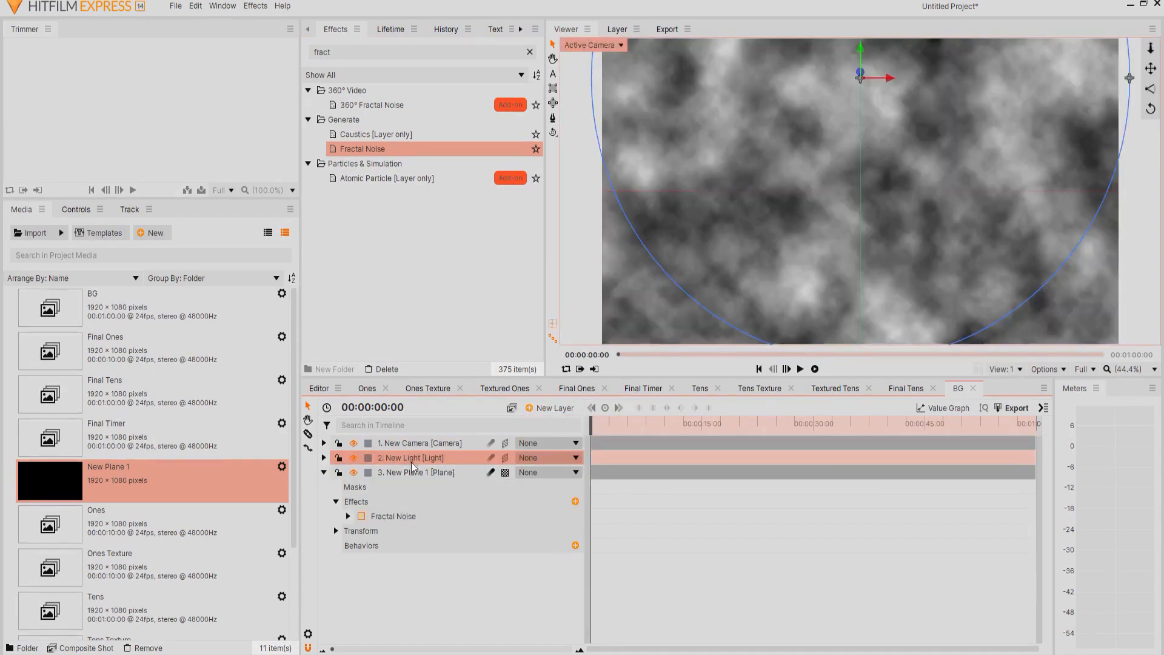
click(324, 458)
click(336, 472)
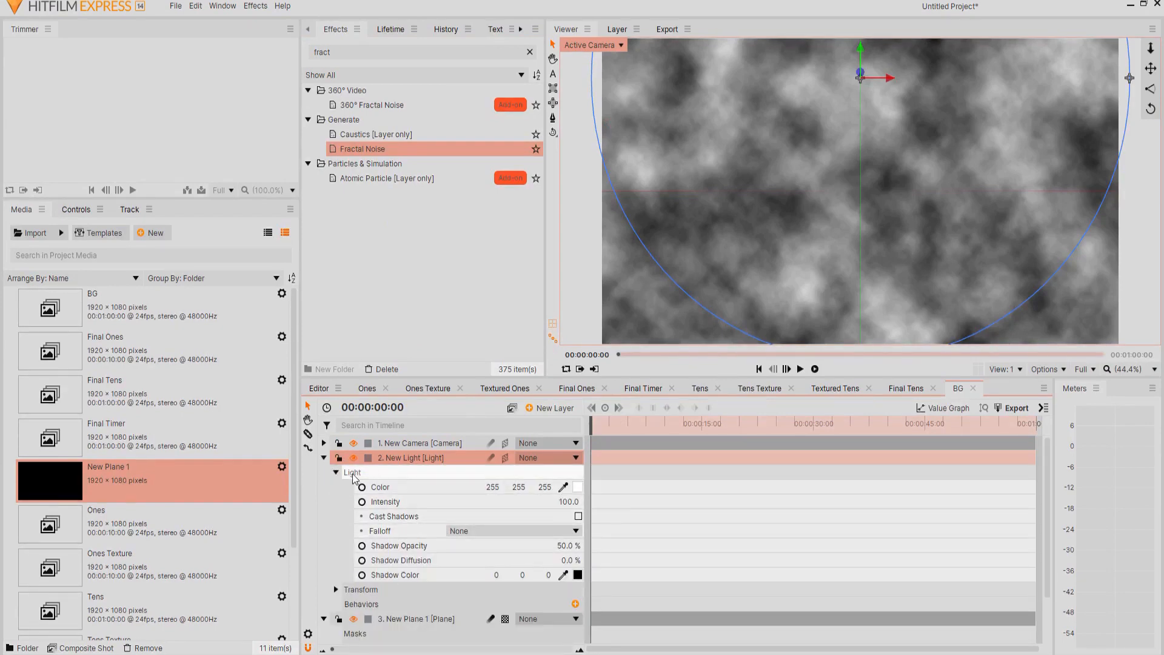
click(336, 472)
click(336, 487)
click(551, 502)
text(0)
key(Return)
click(567, 506)
text(65)
key(Return)
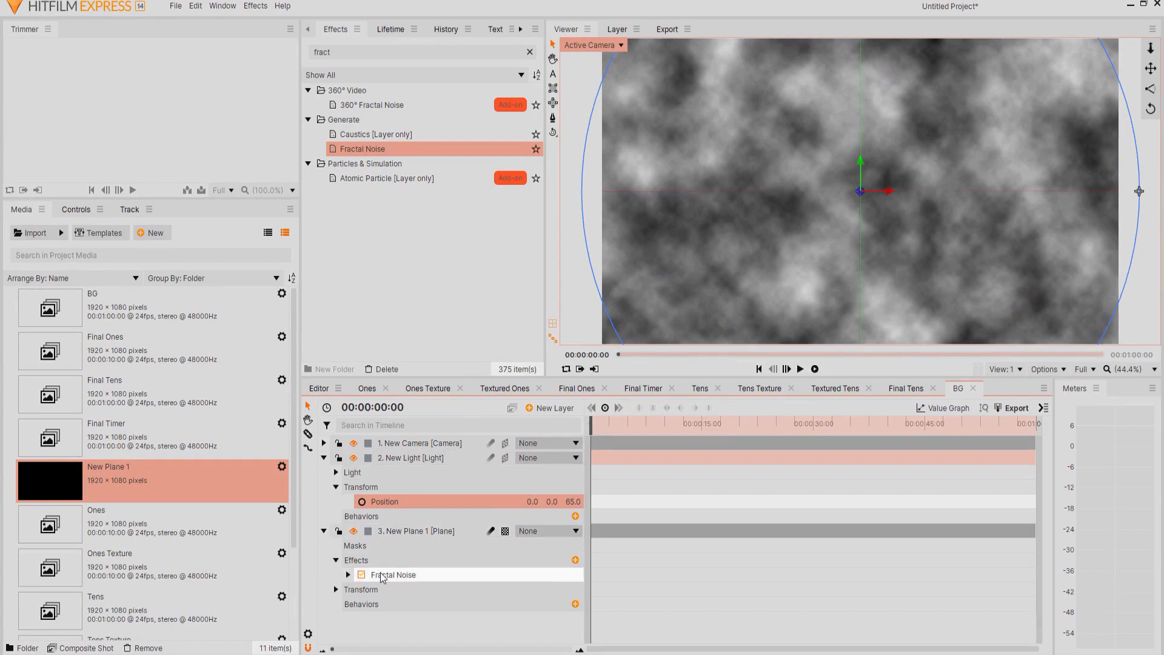
- Find the Parallax effect and apply it to New Plane 1 below Fractal Noise
click(346, 53)
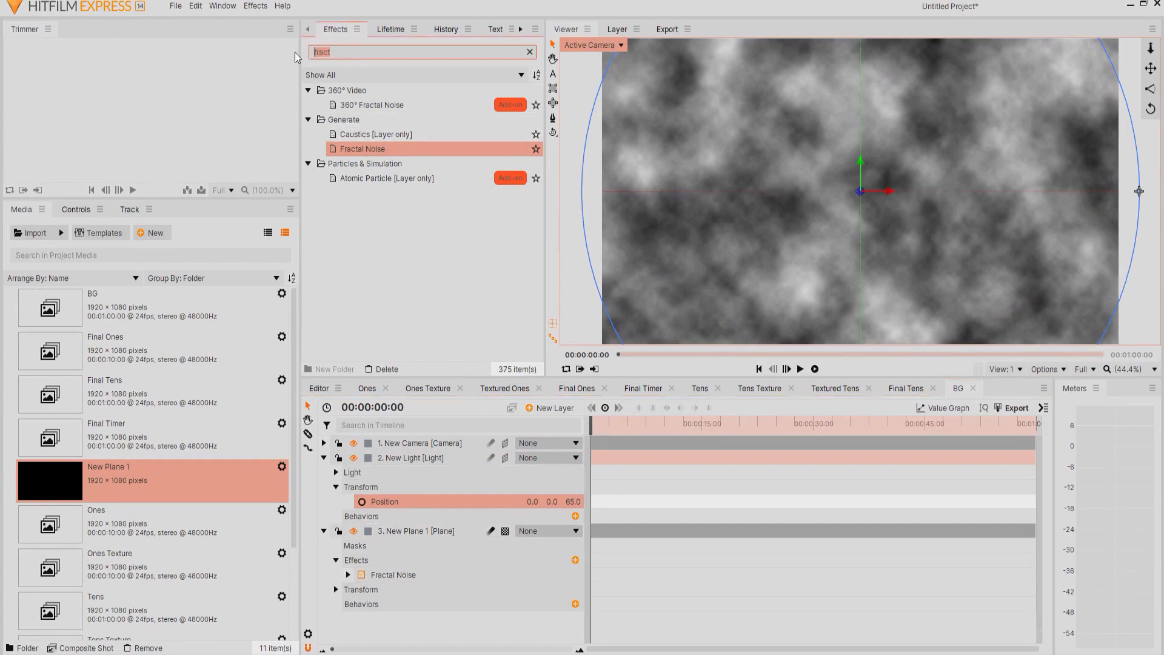
text(para)
drag(352, 104, 384, 587)
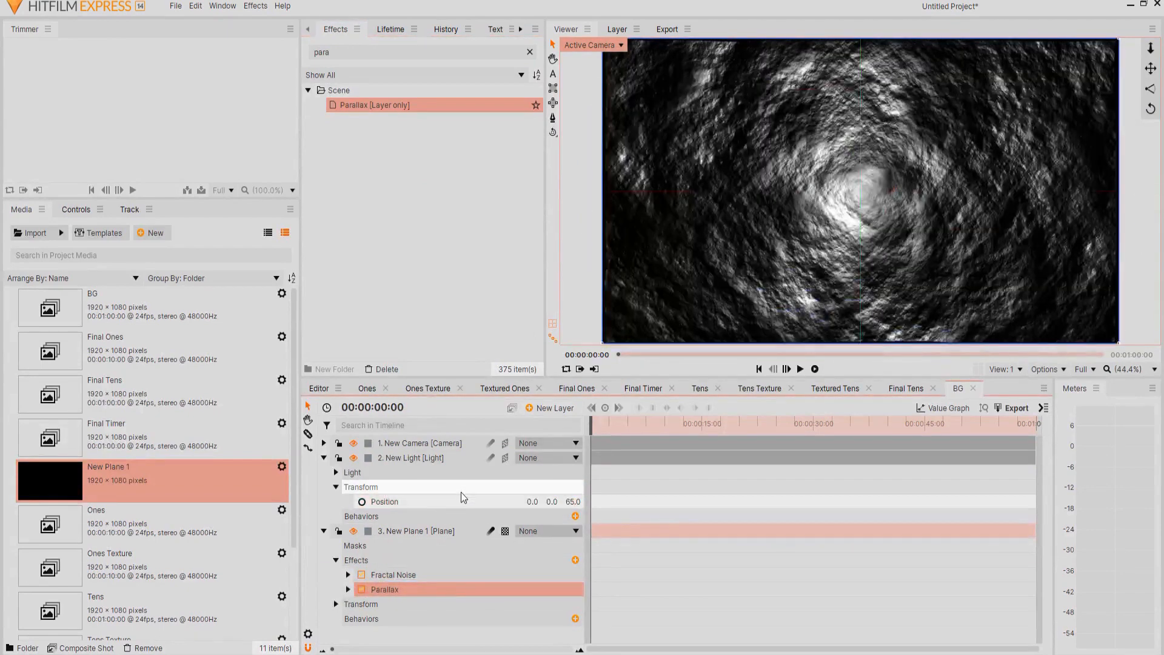
- Keyframe the Fractal Noise Seed at 0 on the first frame and at 2 on 00:00:59:23
click(348, 574)
scroll(376, 576, down, 1)
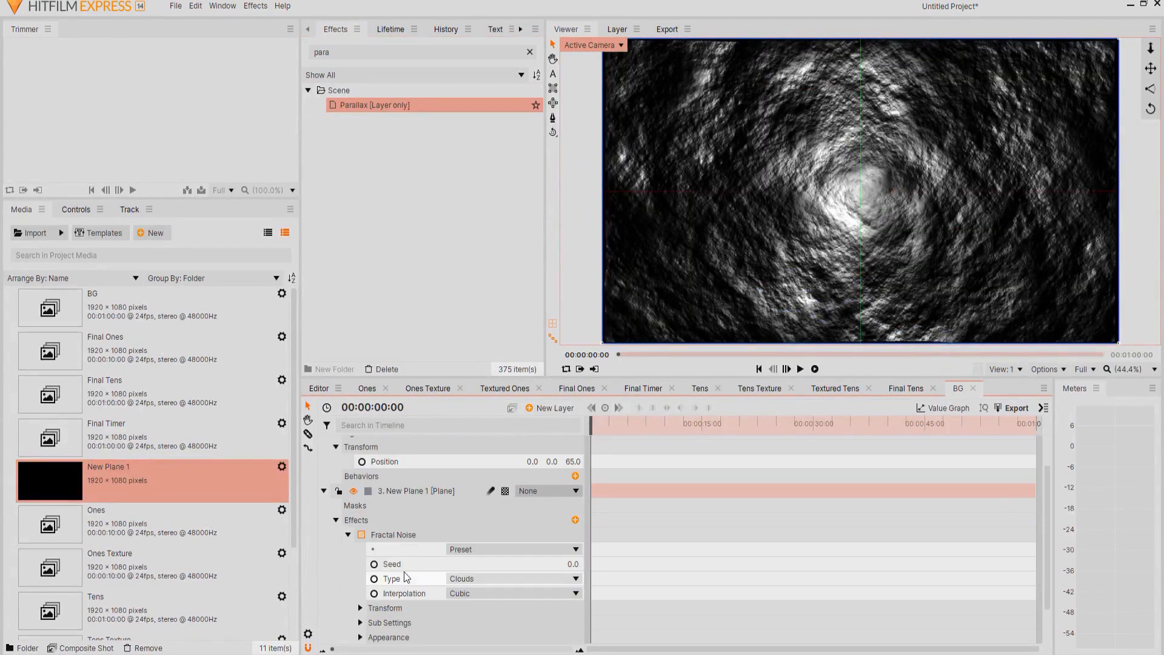
click(374, 564)
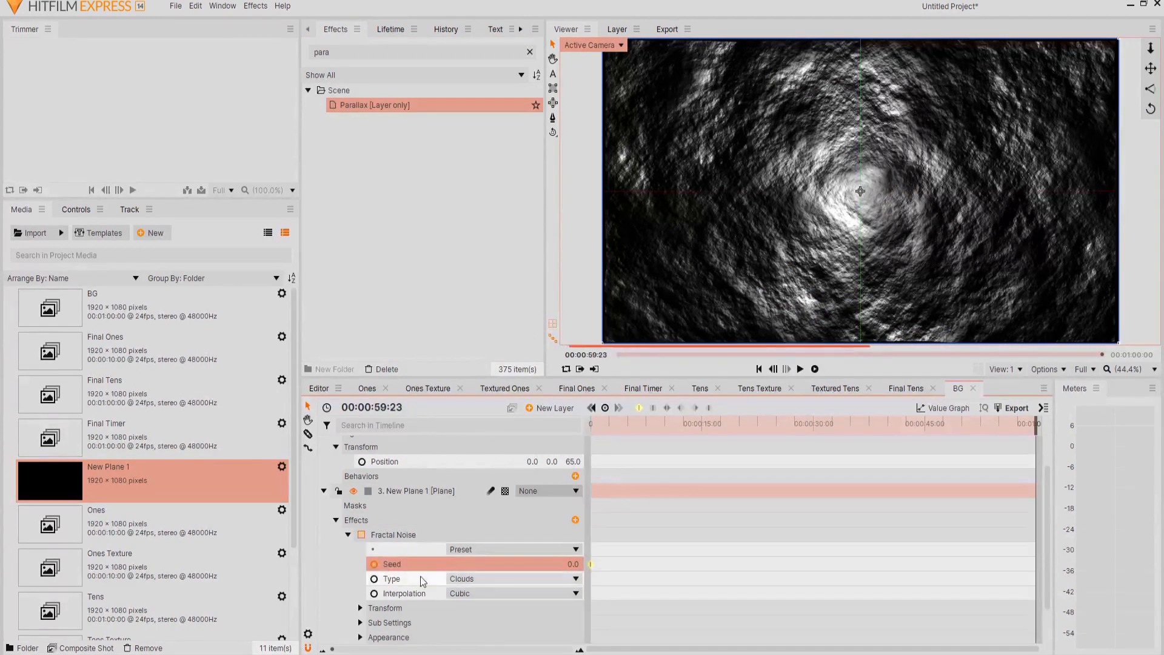
text(2)
key(Return)
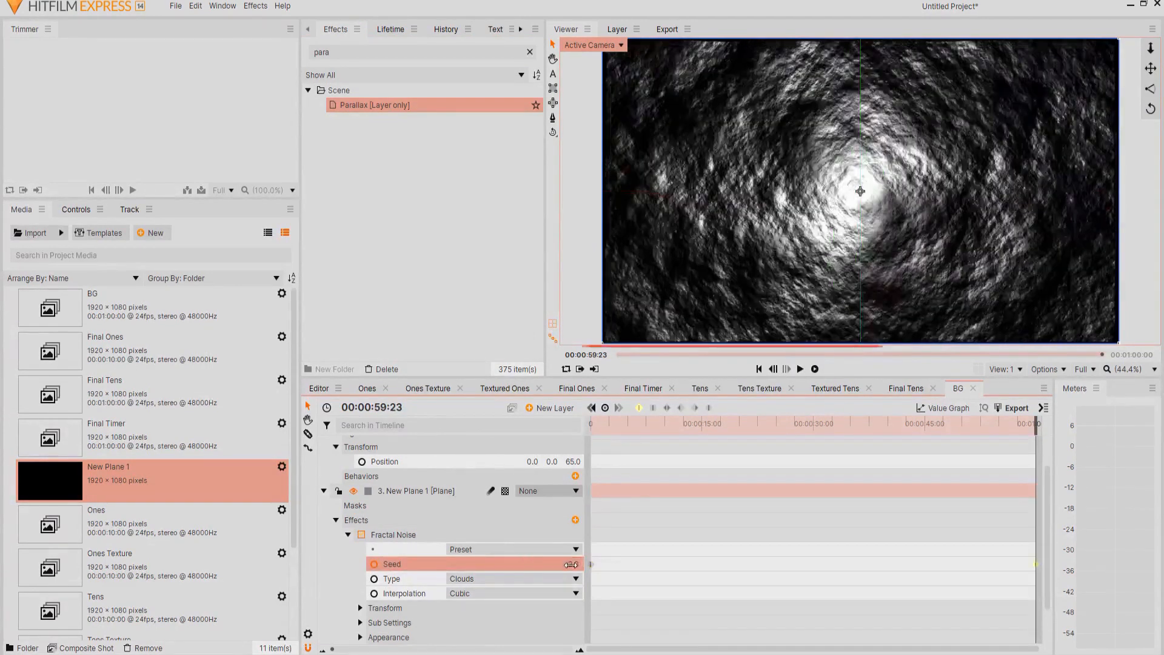
- Raise the Fractal Noise Seed at 00:00:59:23 to 5 and play back the background animation
click(758, 369)
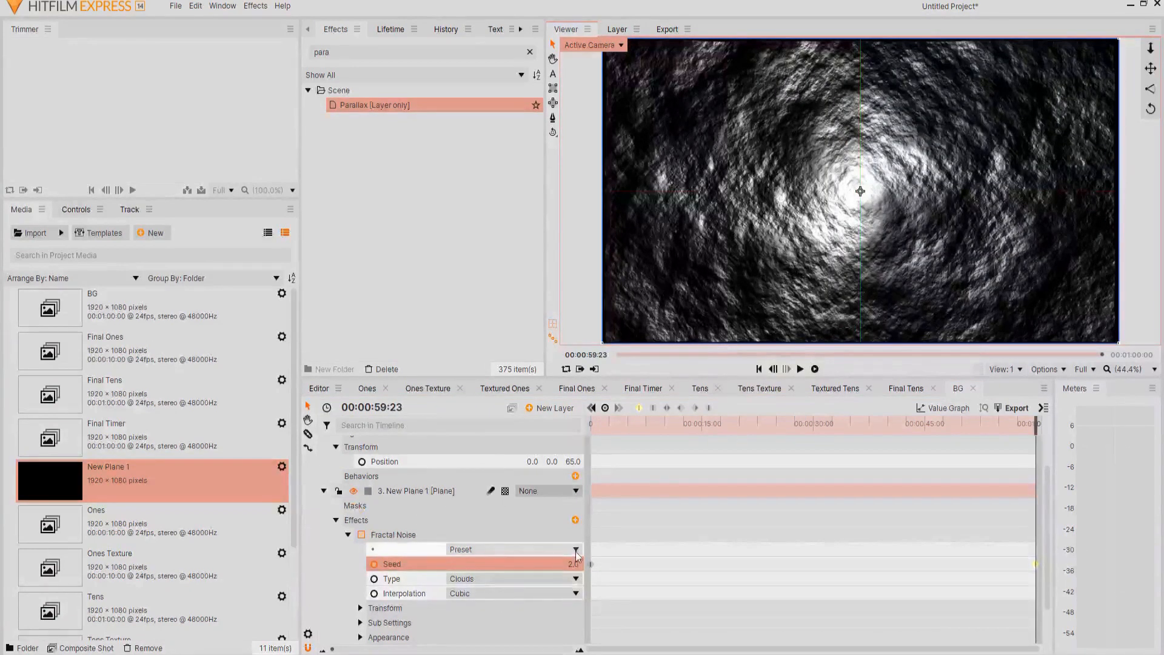
drag(576, 564, 578, 564)
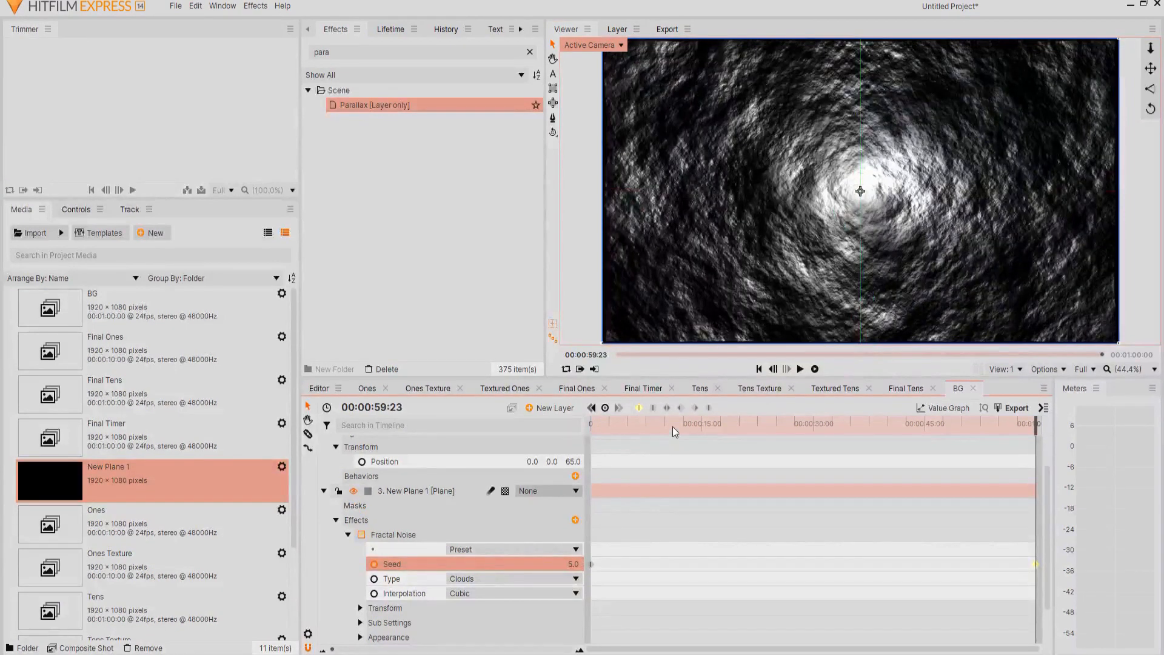
click(673, 430)
click(800, 370)
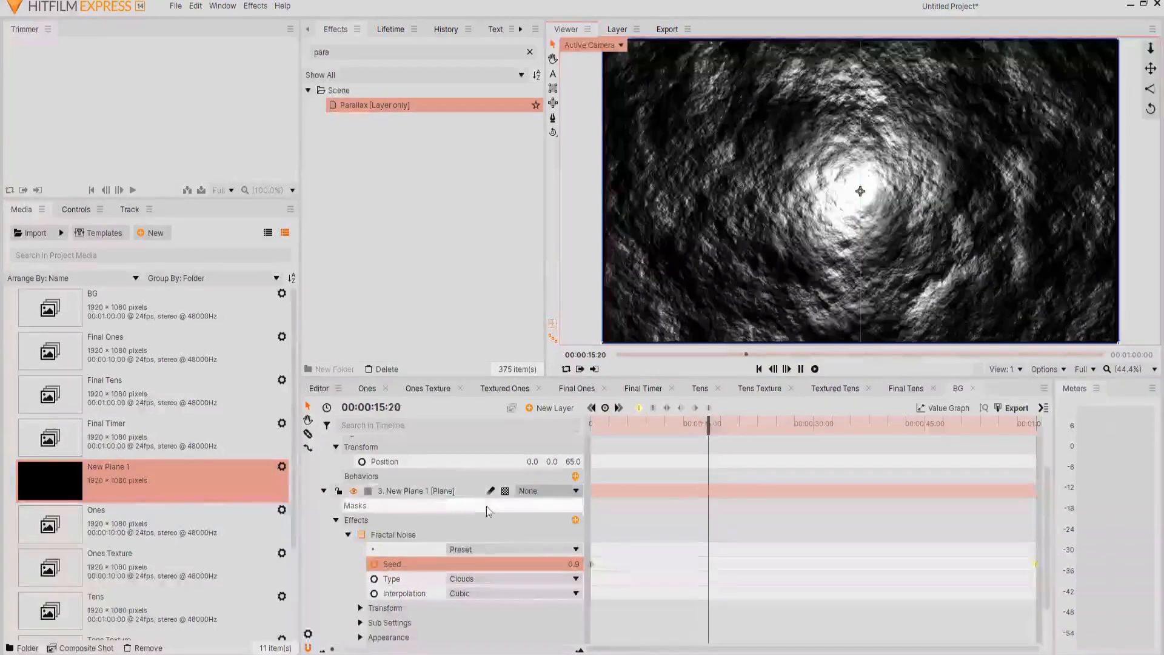
scroll(362, 501, up, 5)
key(space)
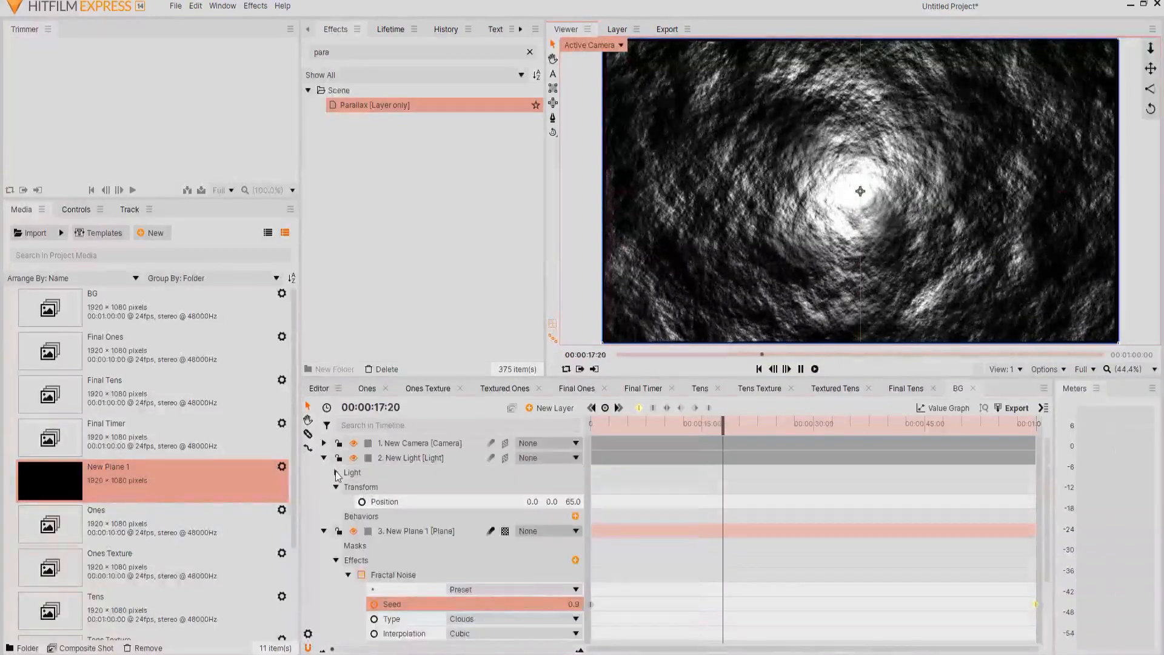
- Darken the new light's color to gray 113, 113, 113
click(577, 486)
click(711, 293)
click(682, 458)
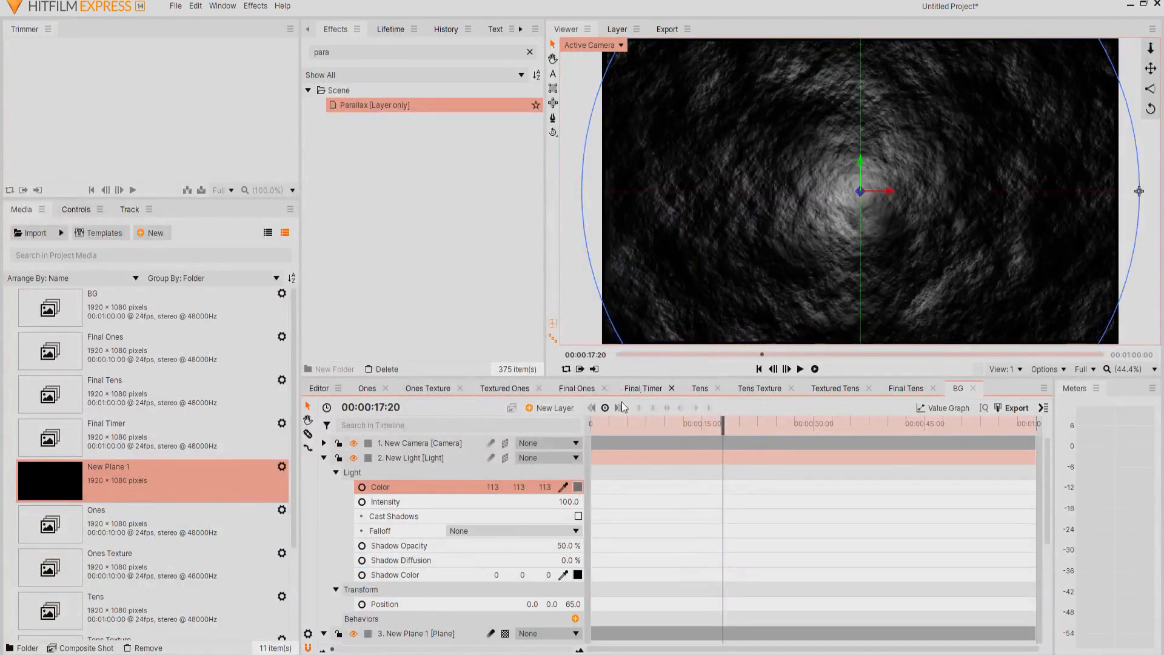
- Add the BG composite shot to Final Timer as the lowest layer, beneath Final Tens
click(642, 388)
drag(61, 303, 383, 579)
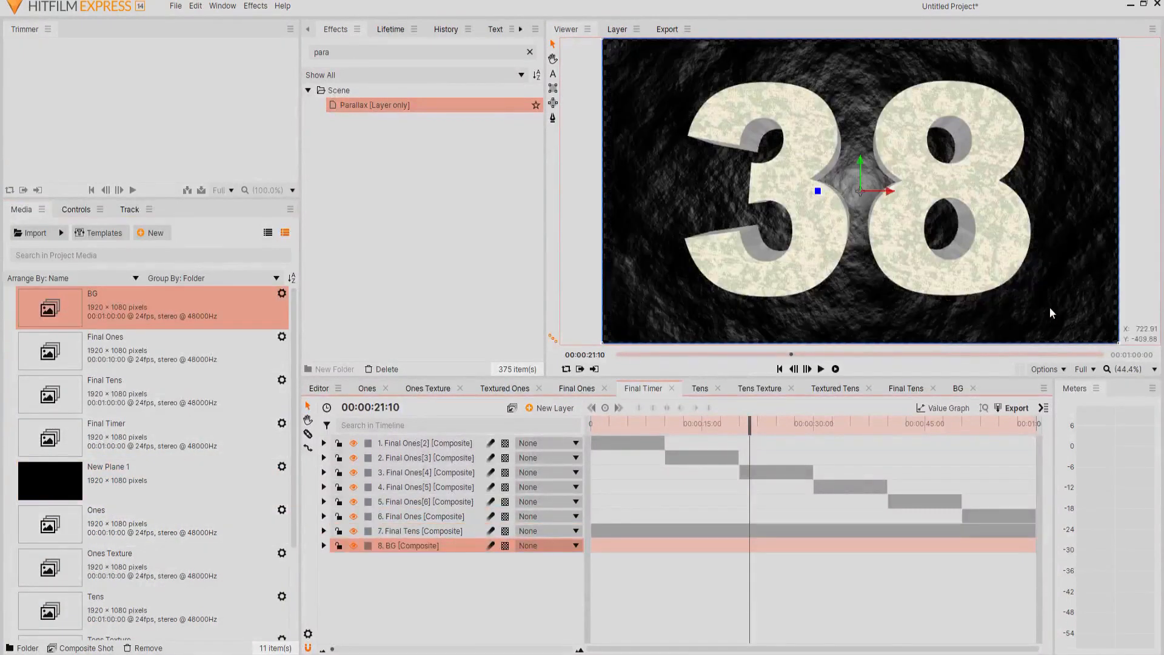